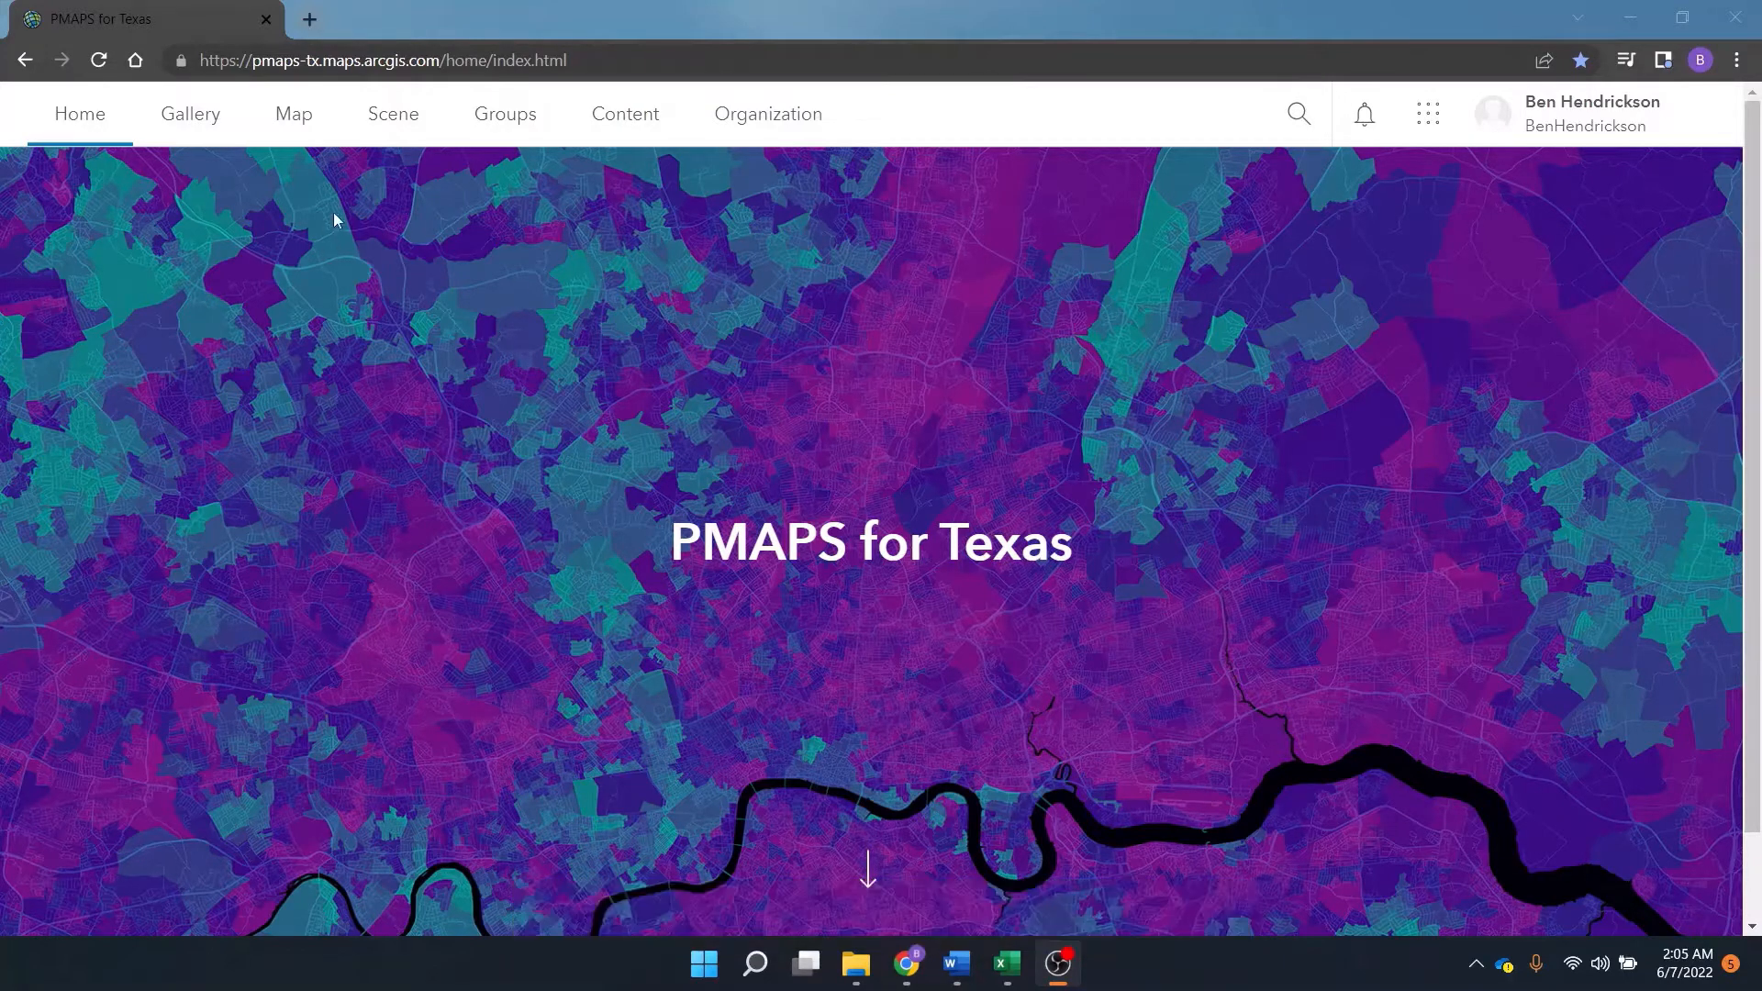
Open the StoryMaps app from the portal's app launcher.
{"action": "left_click", "coordinate": [183, 119]}
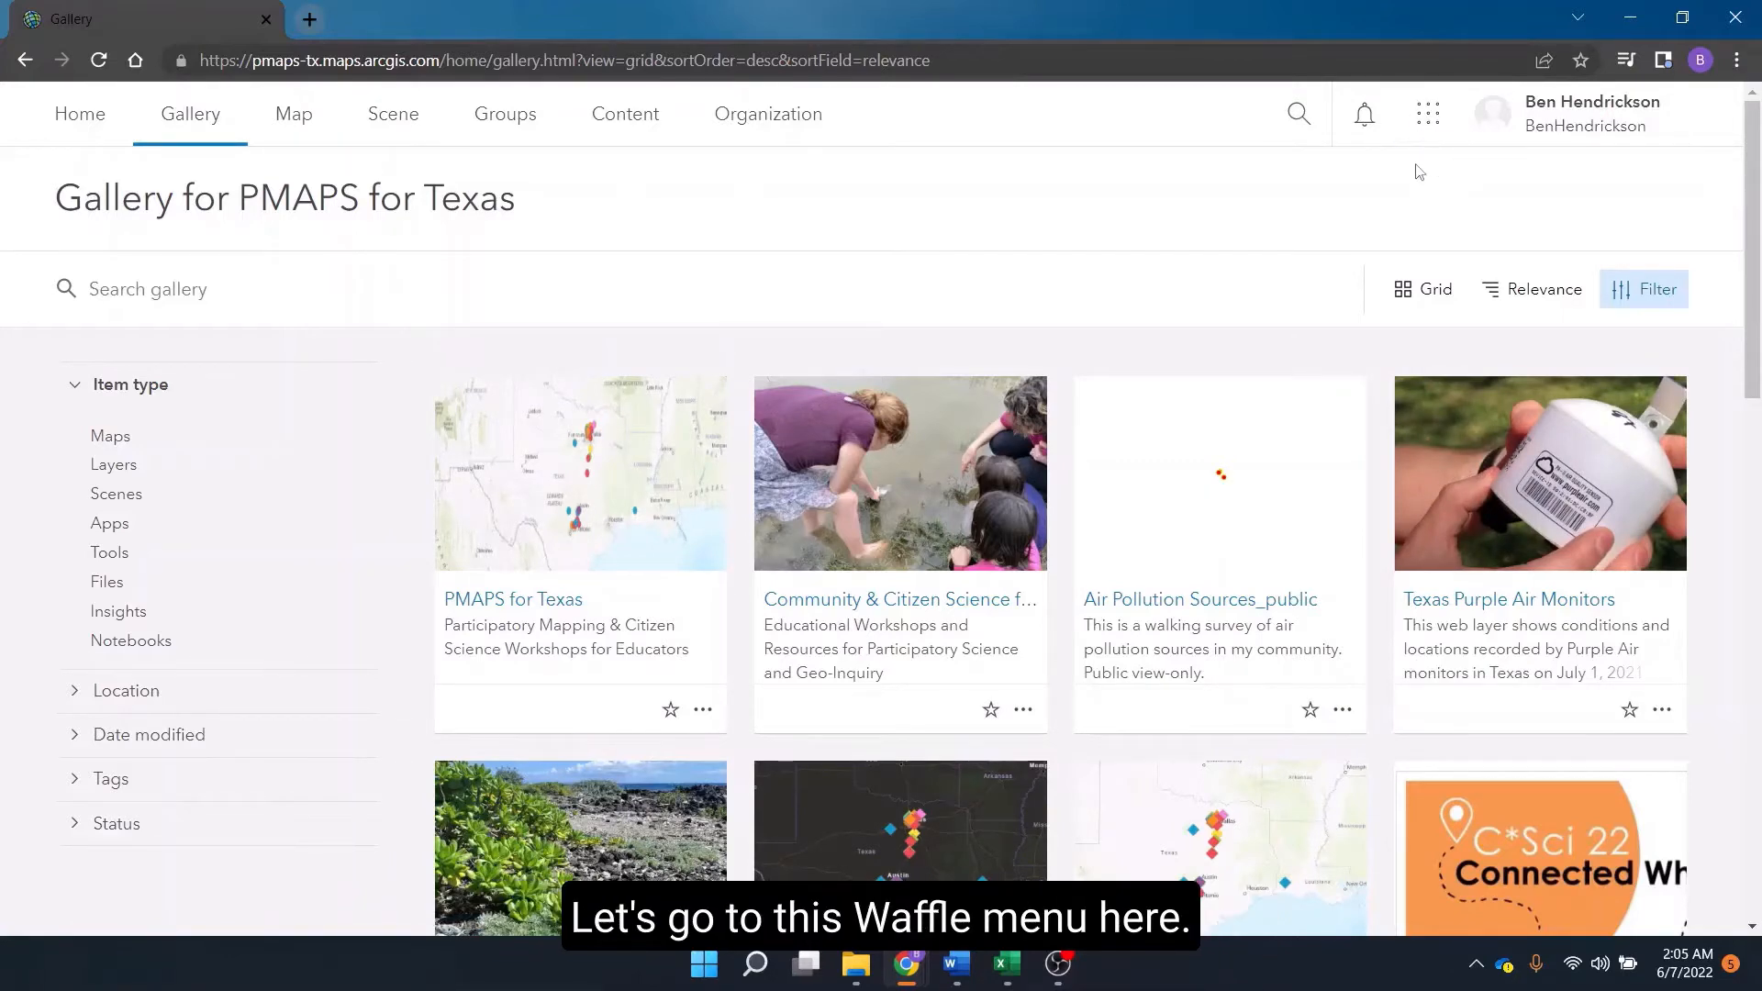
{"action": "left_click", "coordinate": [1429, 127]}
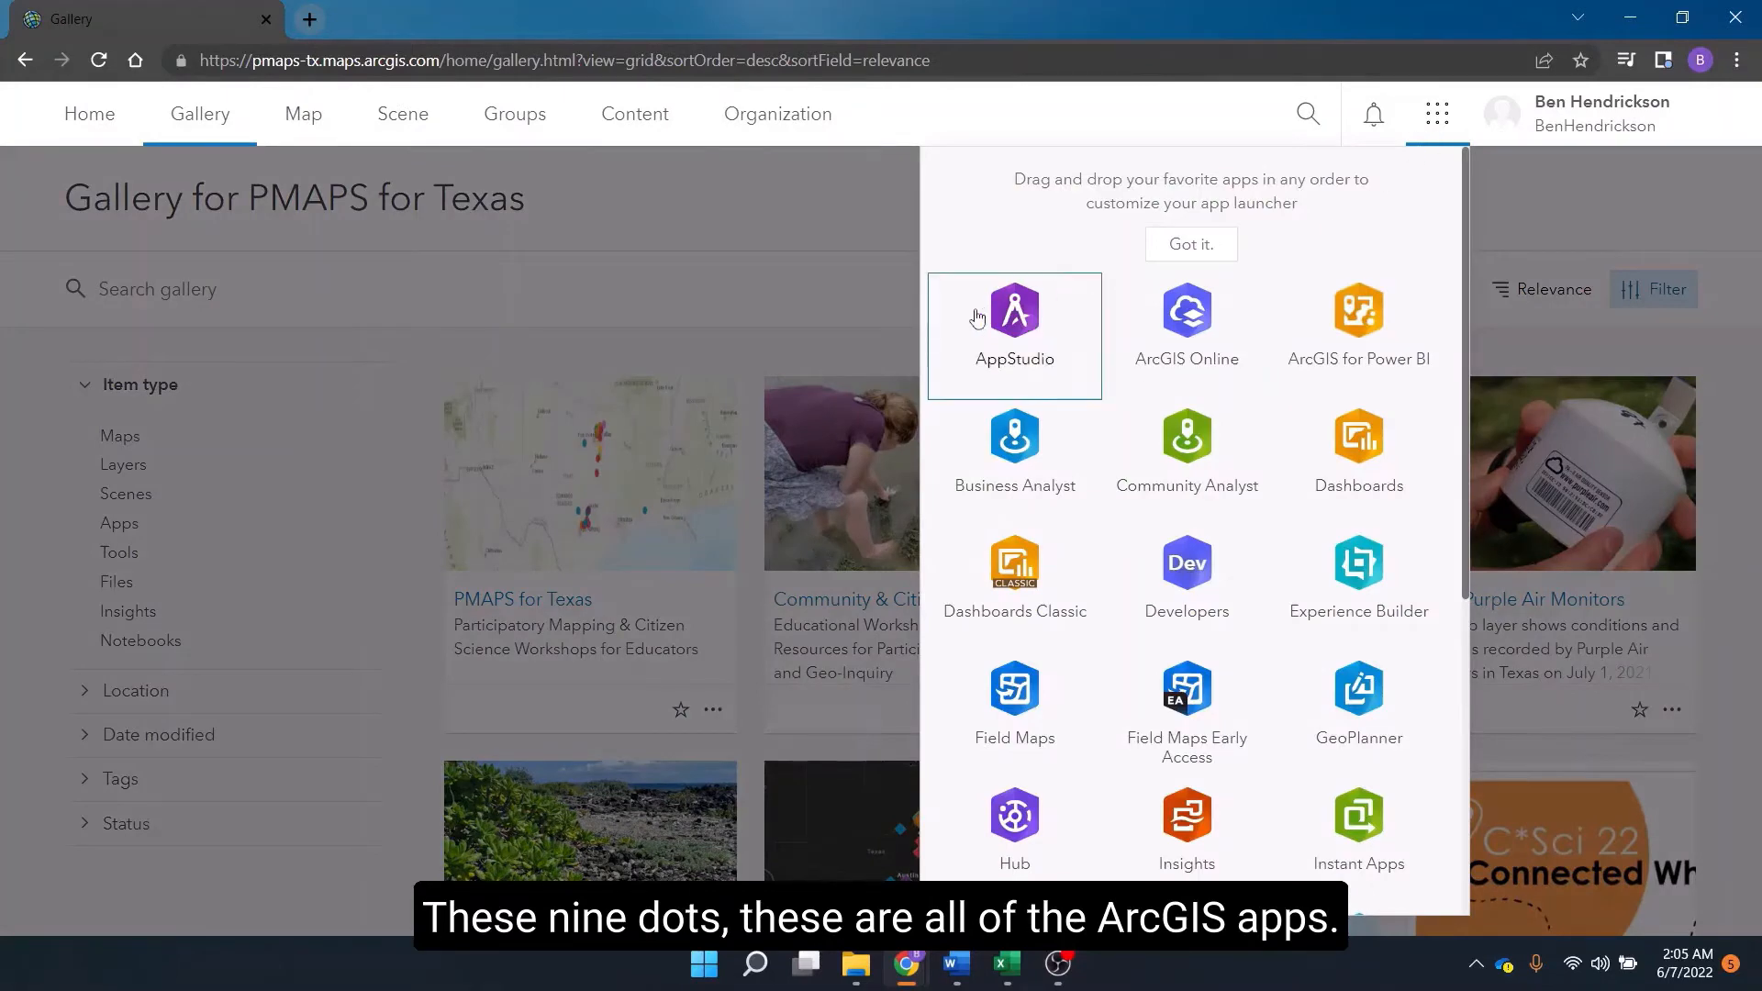
{"action": "scroll", "coordinate": [1312, 321], "scroll_direction": "down", "scroll_amount": 5}
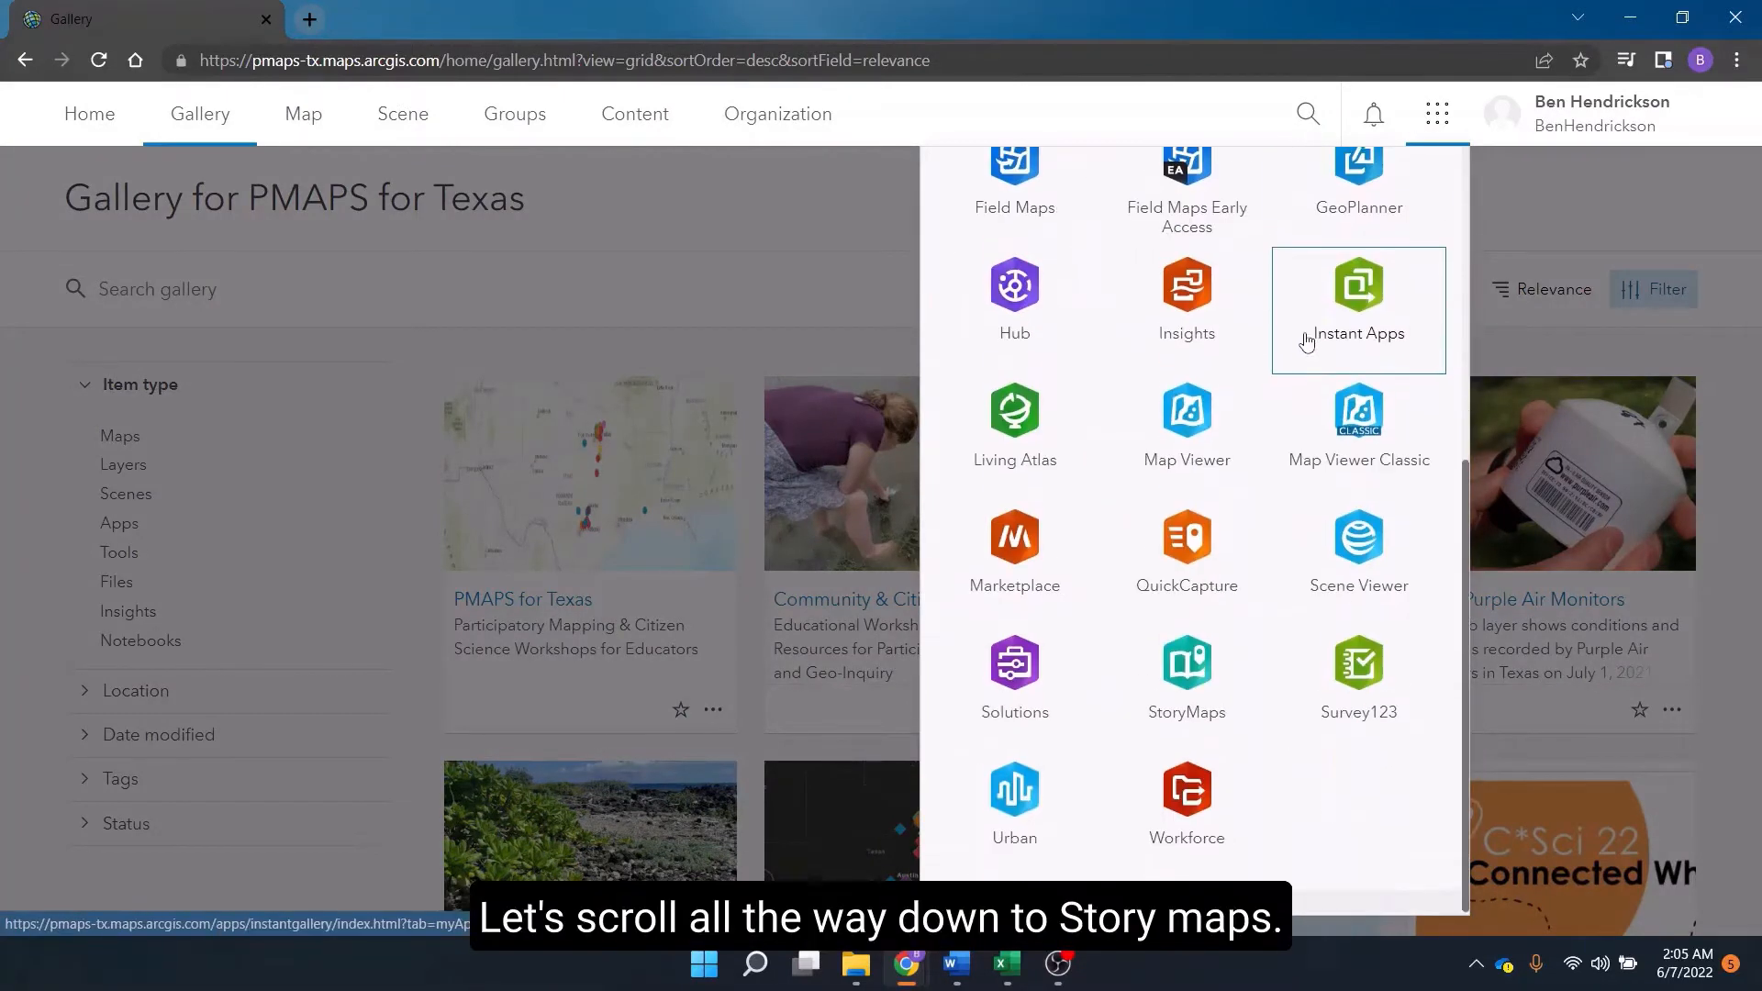
{"action": "left_click", "coordinate": [1193, 673]}
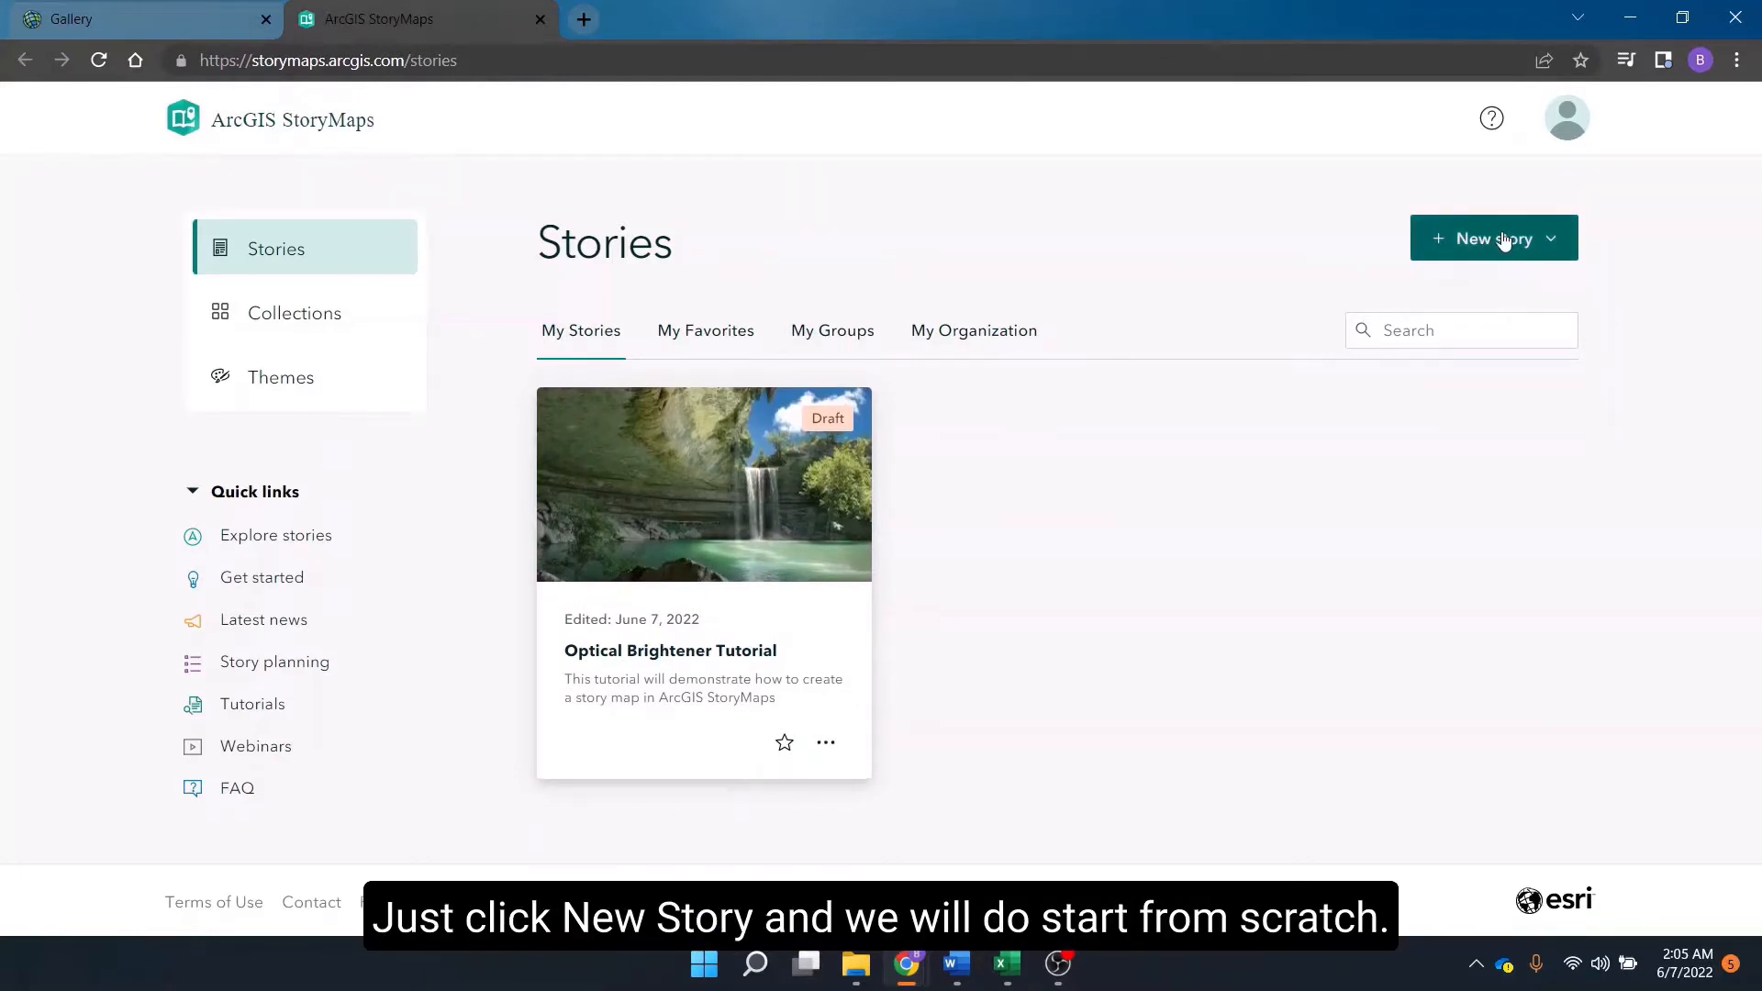
Create a new story starting from scratch.
{"action": "left_click", "coordinate": [1459, 239]}
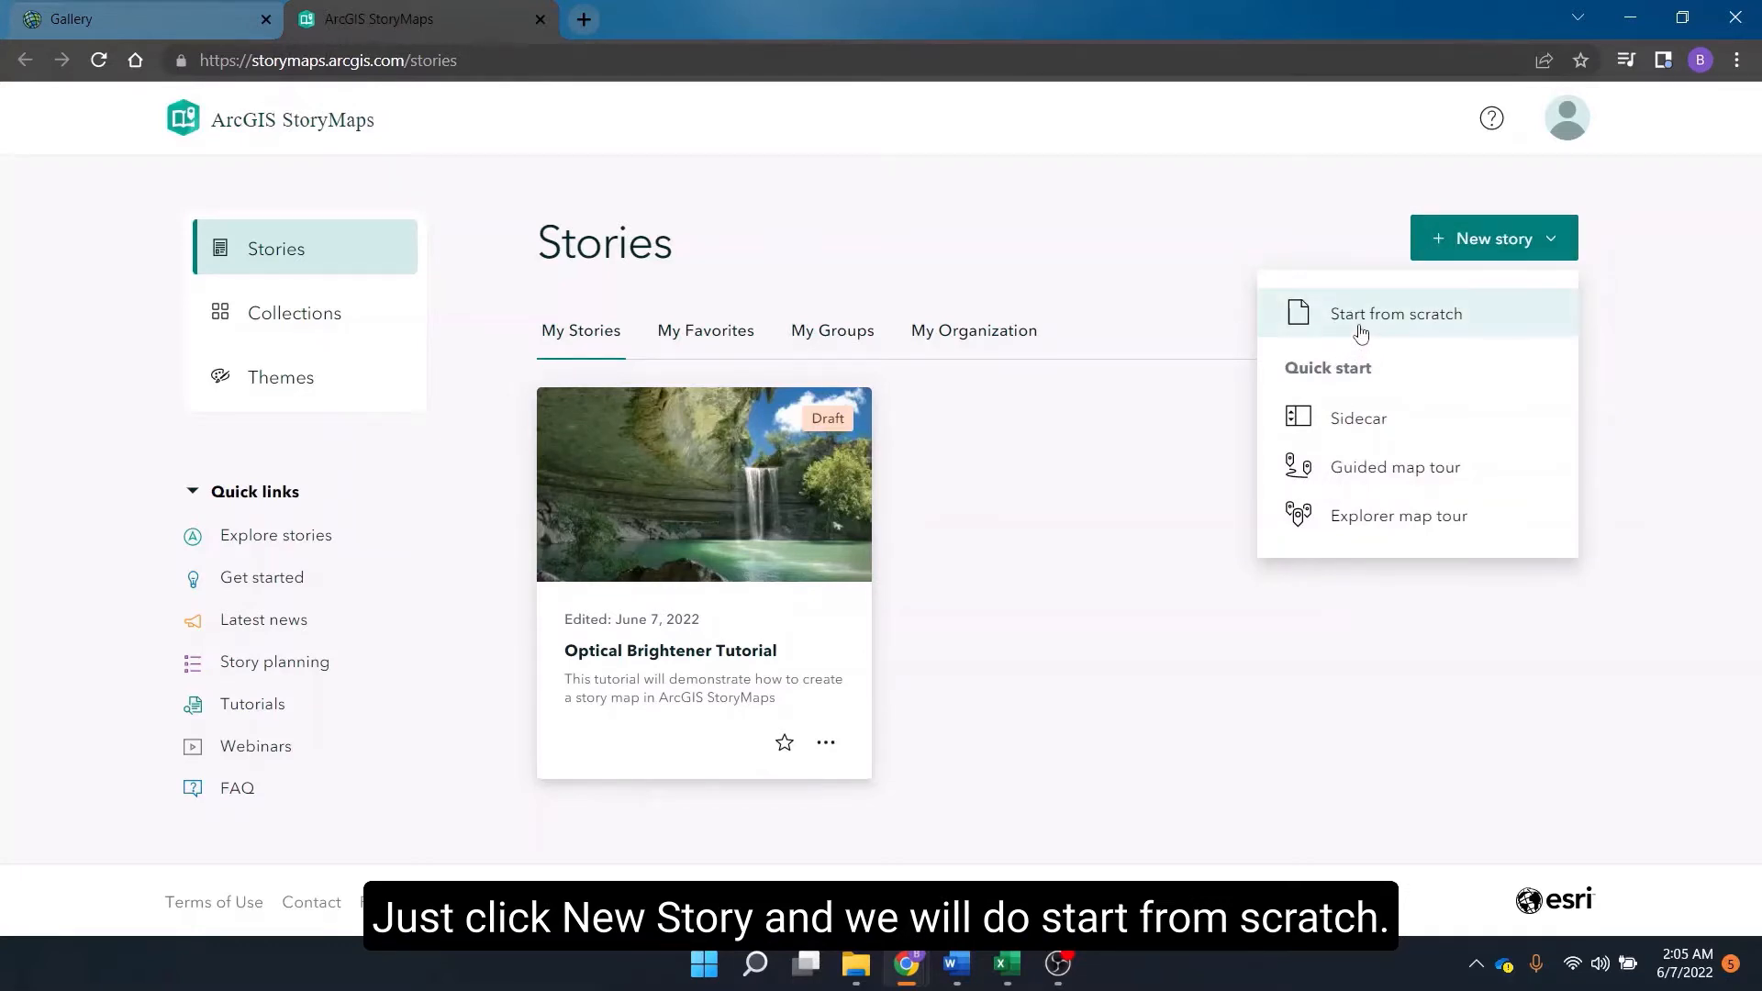
{"action": "mouse_move", "coordinate": [1360, 332]}
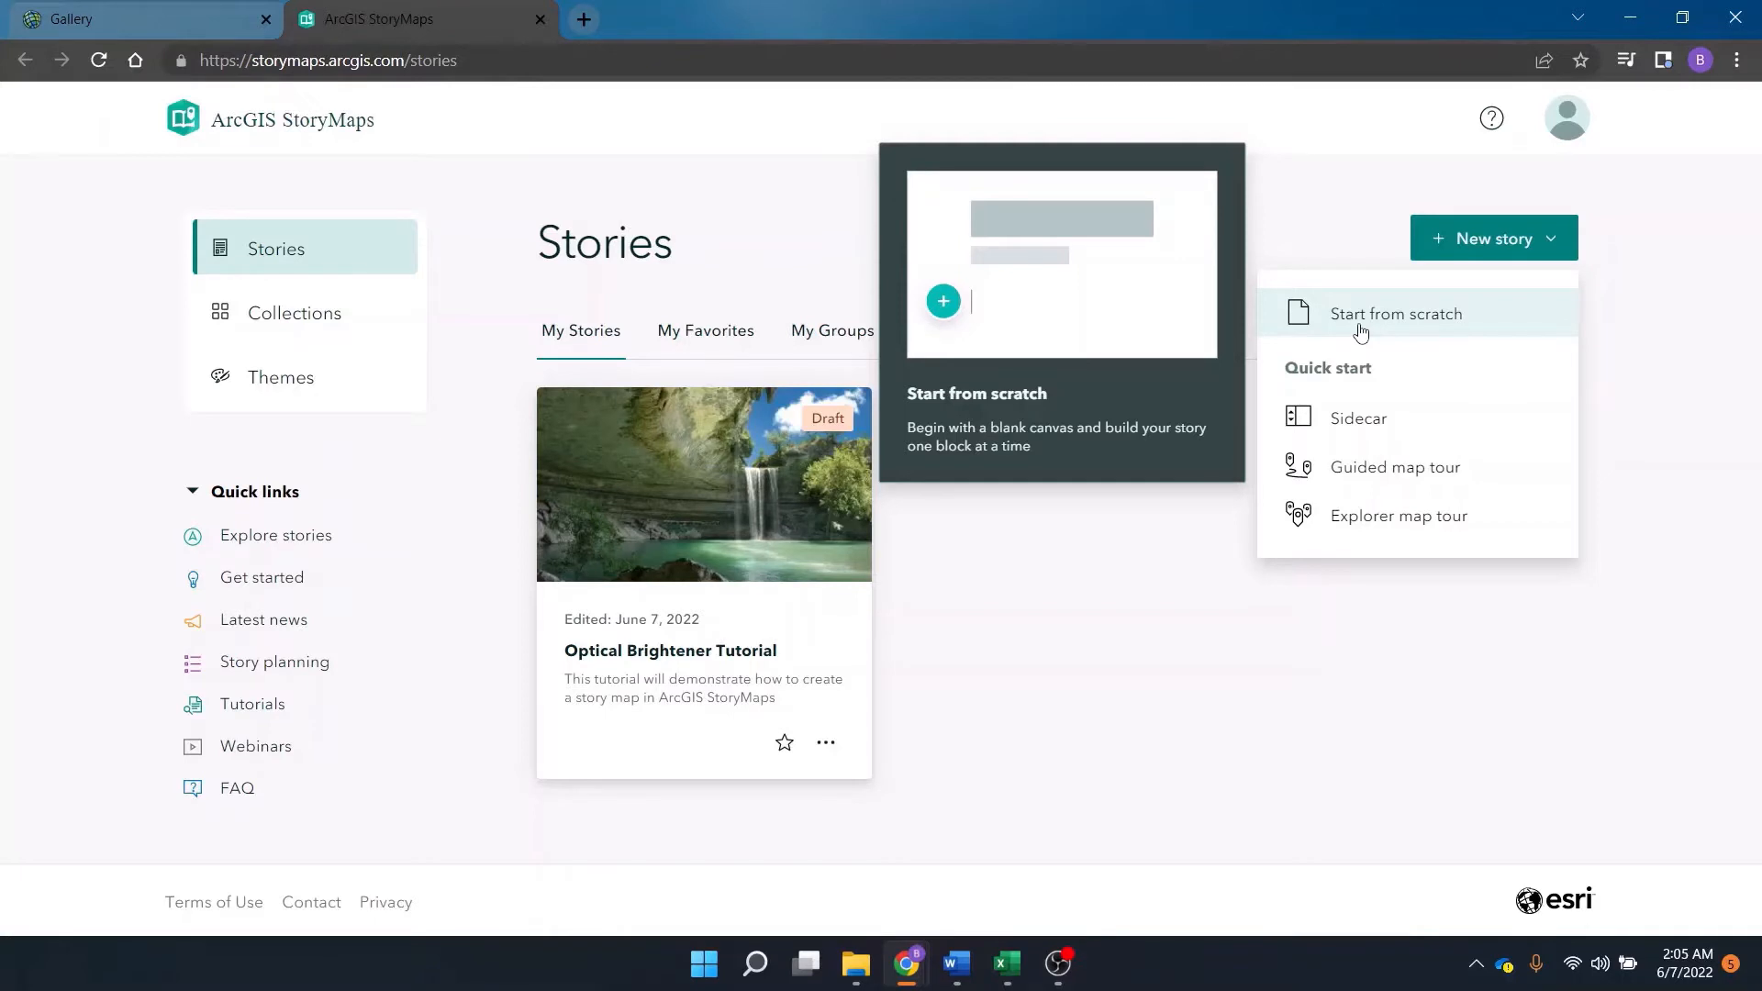
{"action": "left_click", "coordinate": [1359, 332]}
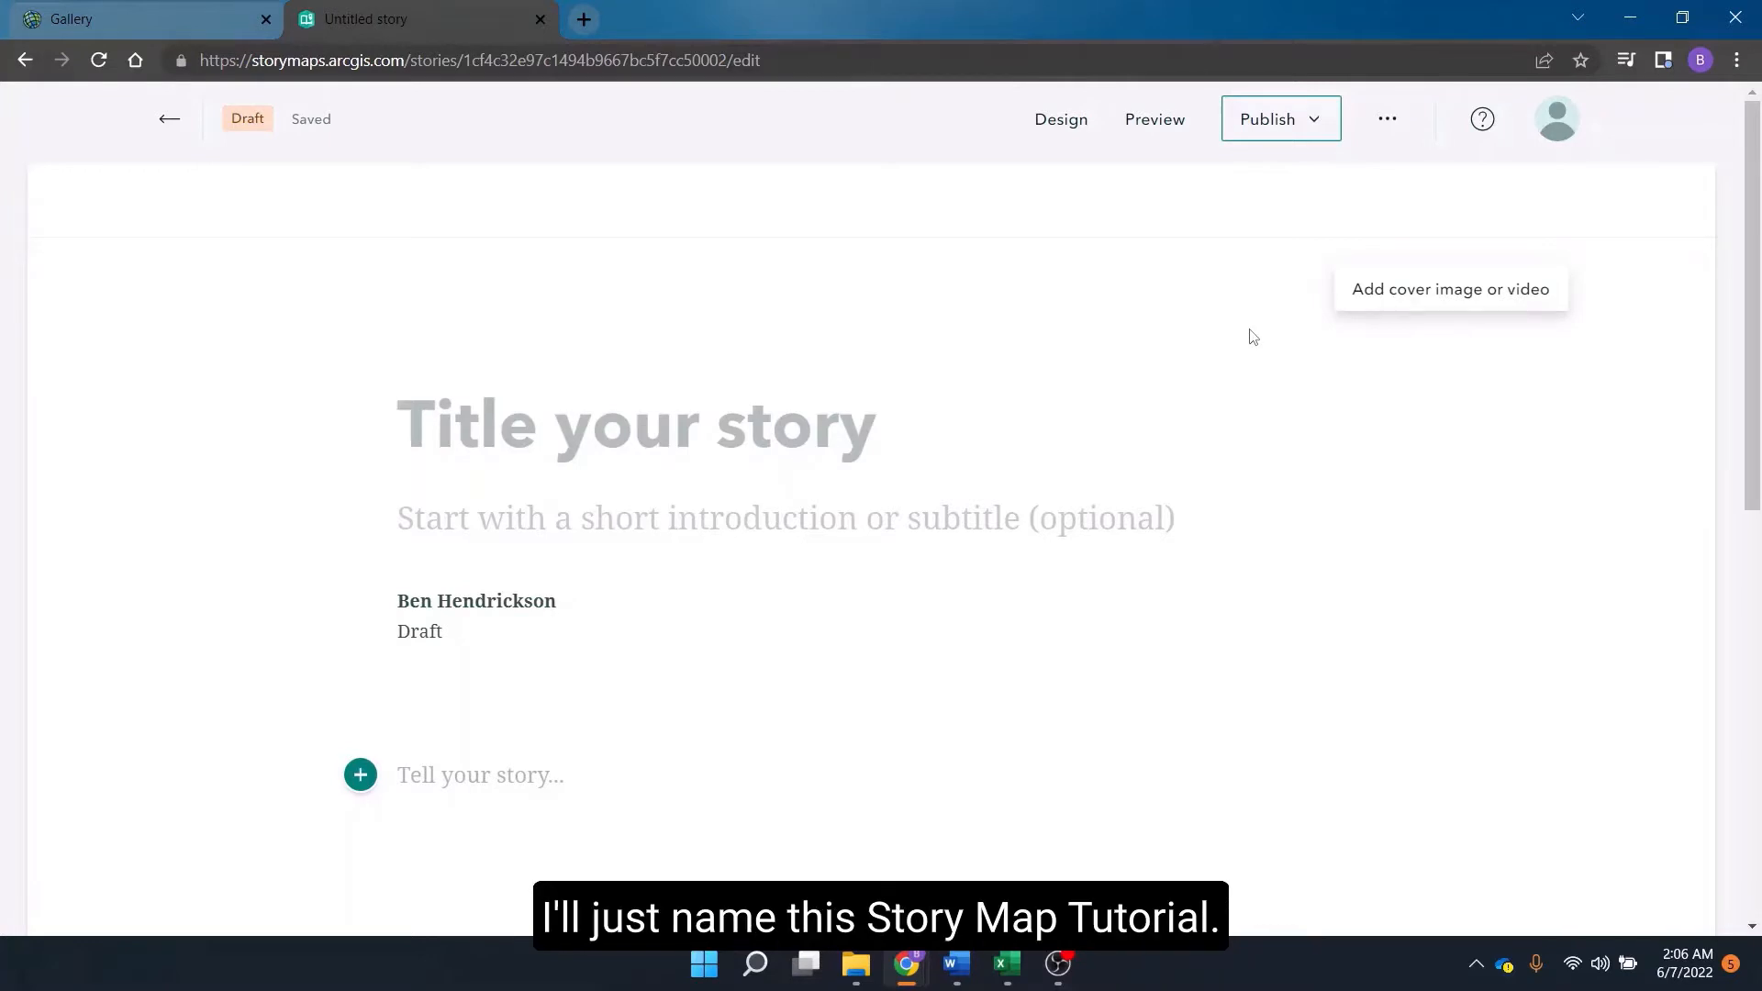
Title the story "StoryMap Tutorial".
{"action": "type", "text": "Stor"}
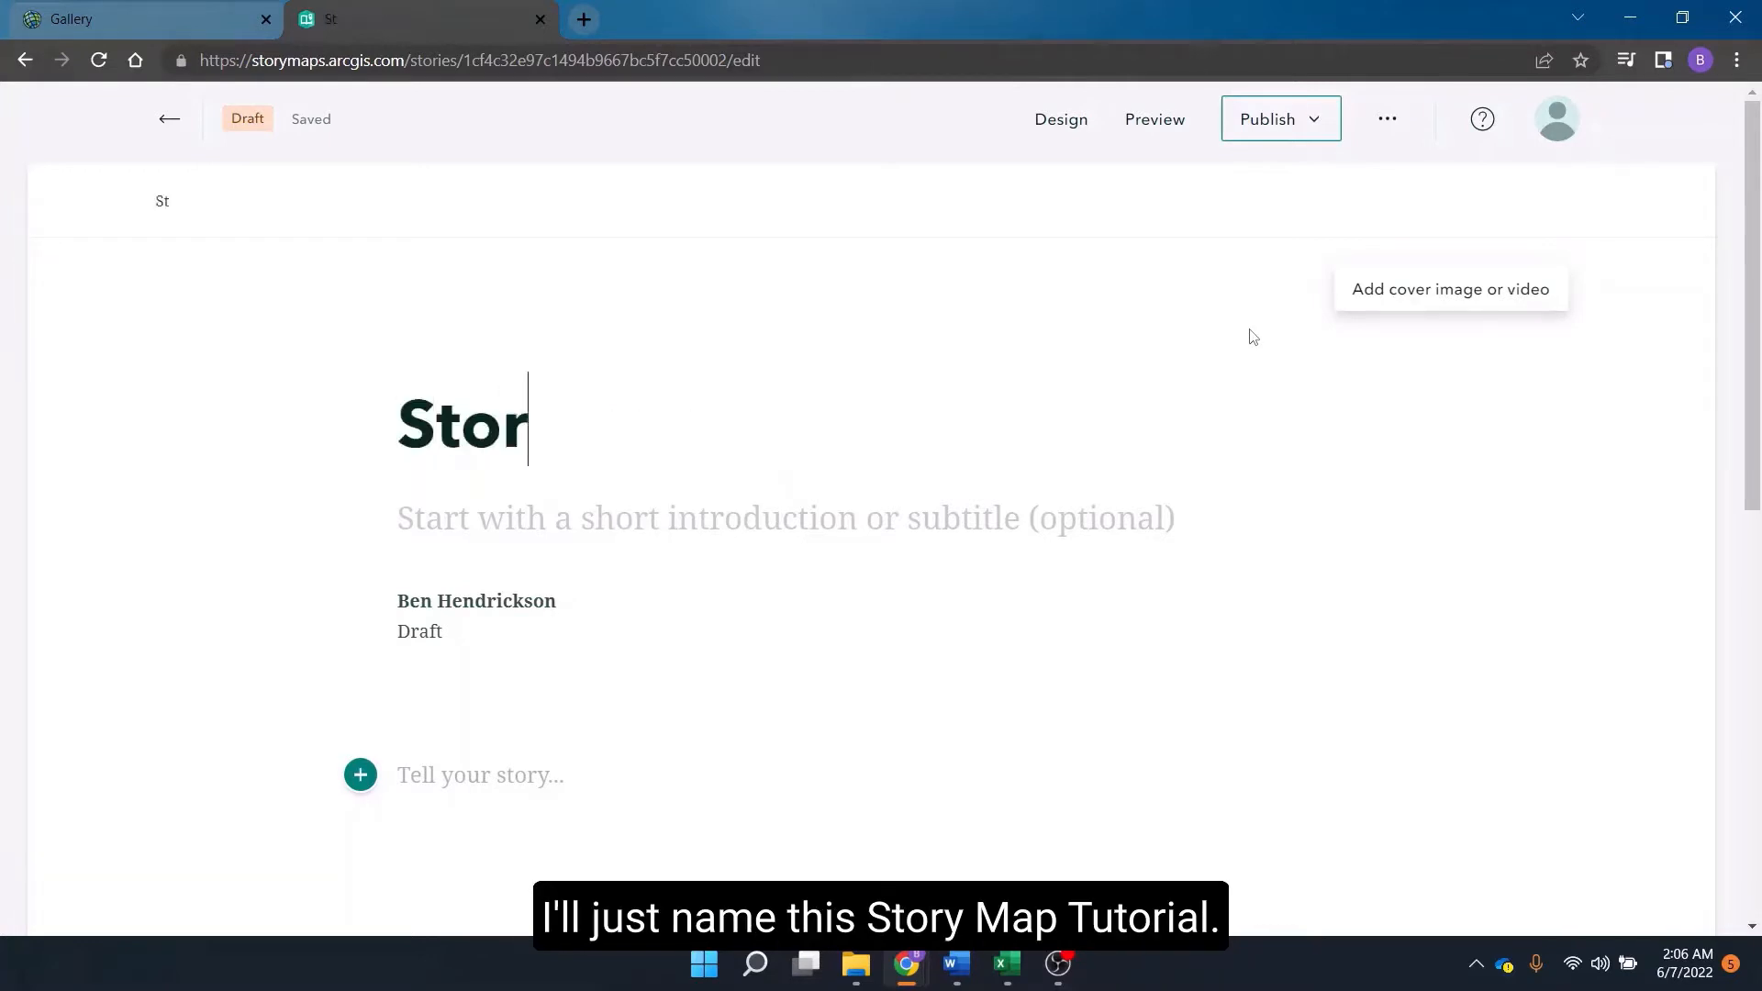
{"action": "type", "text": "yMap "}
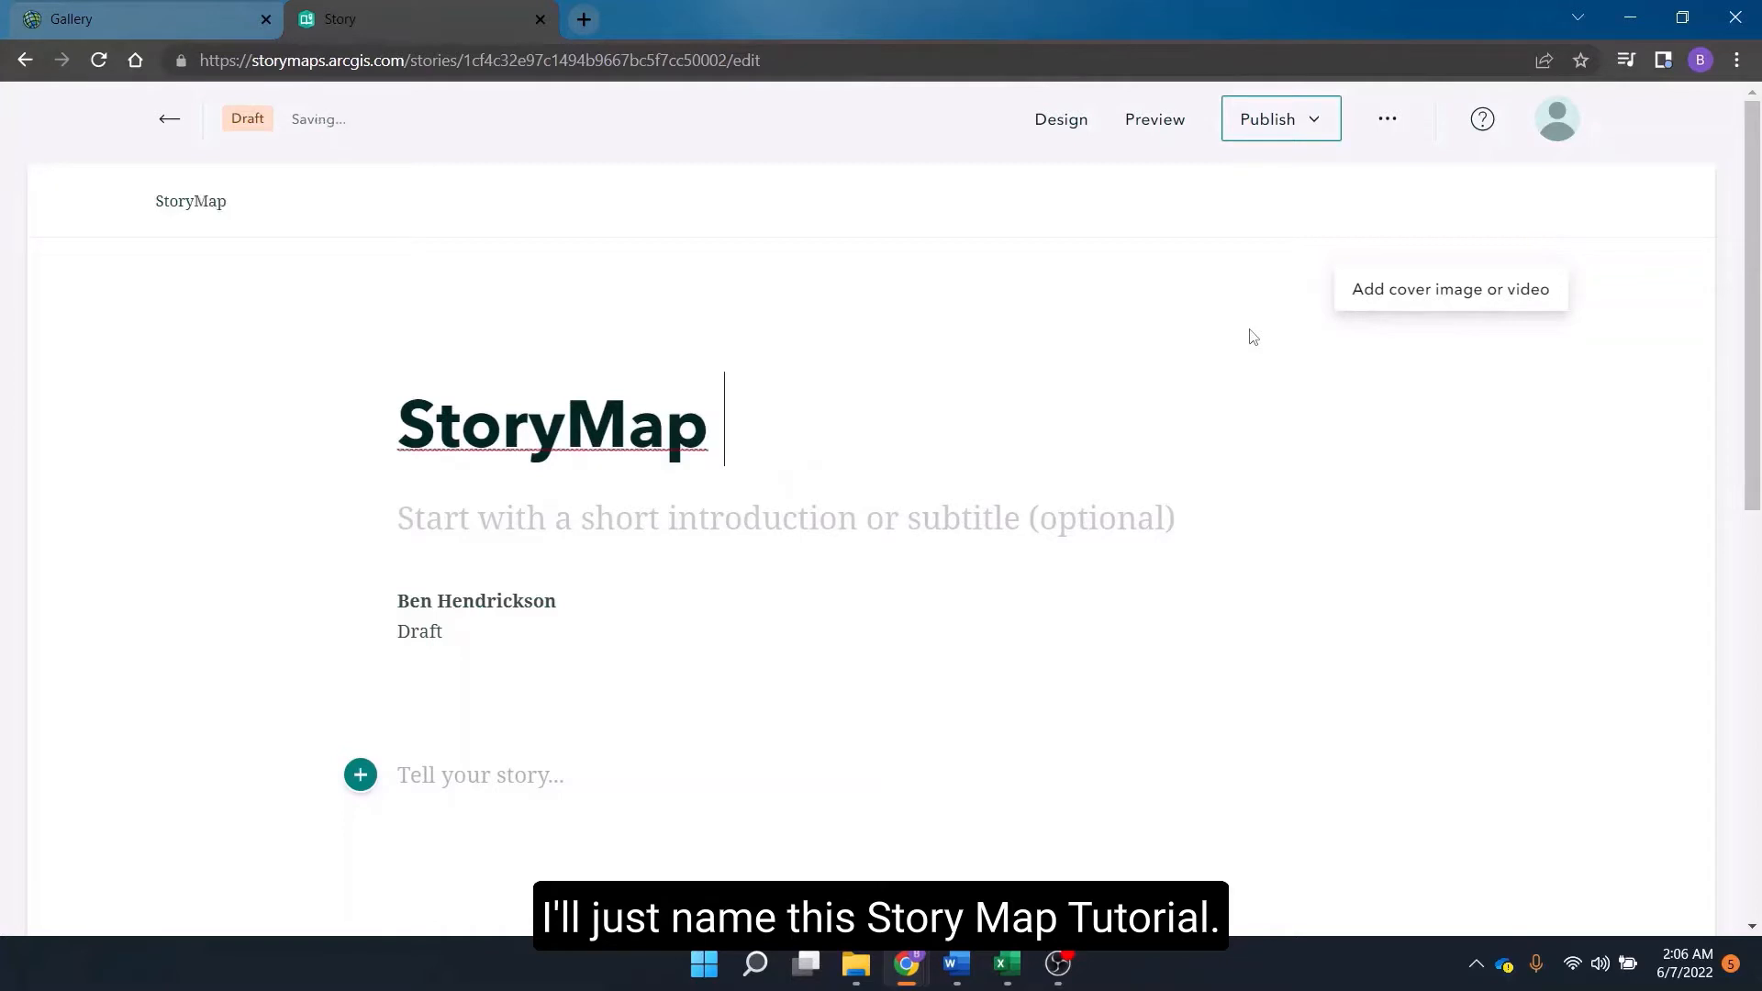
{"action": "type", "text": "Tutorial"}
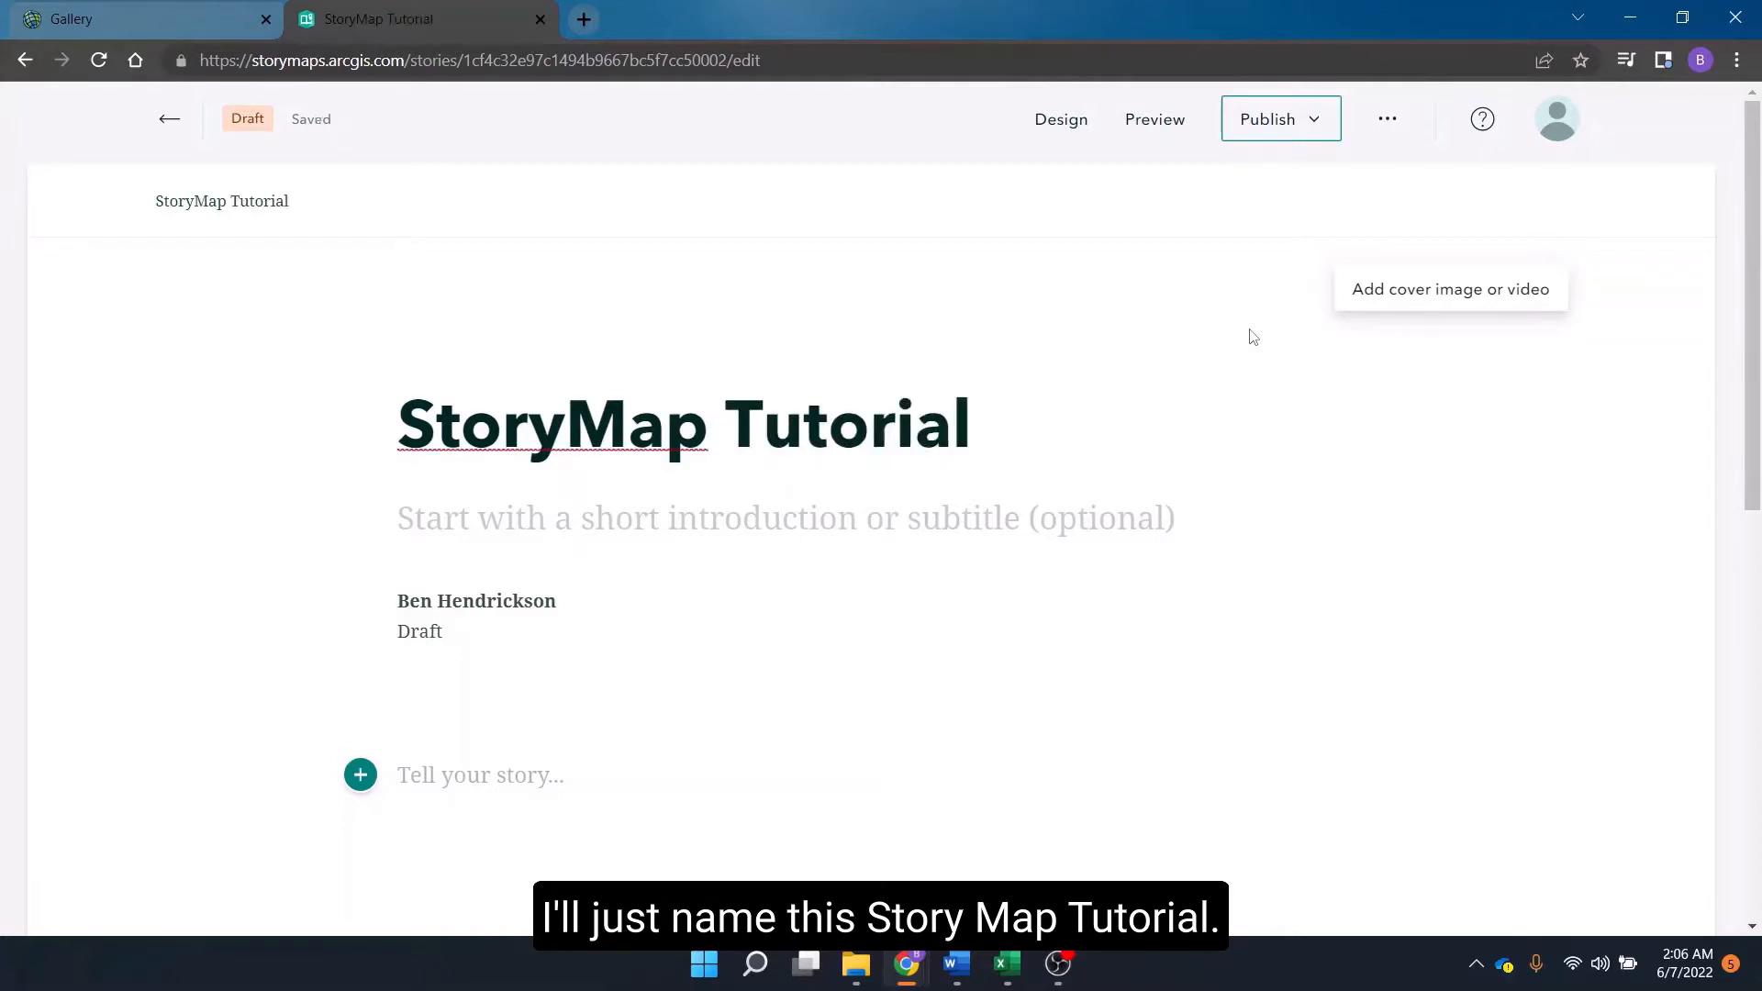
Add the subtitle "Basics of how to create a storymap" below the title.
{"action": "left_click", "coordinate": [931, 514]}
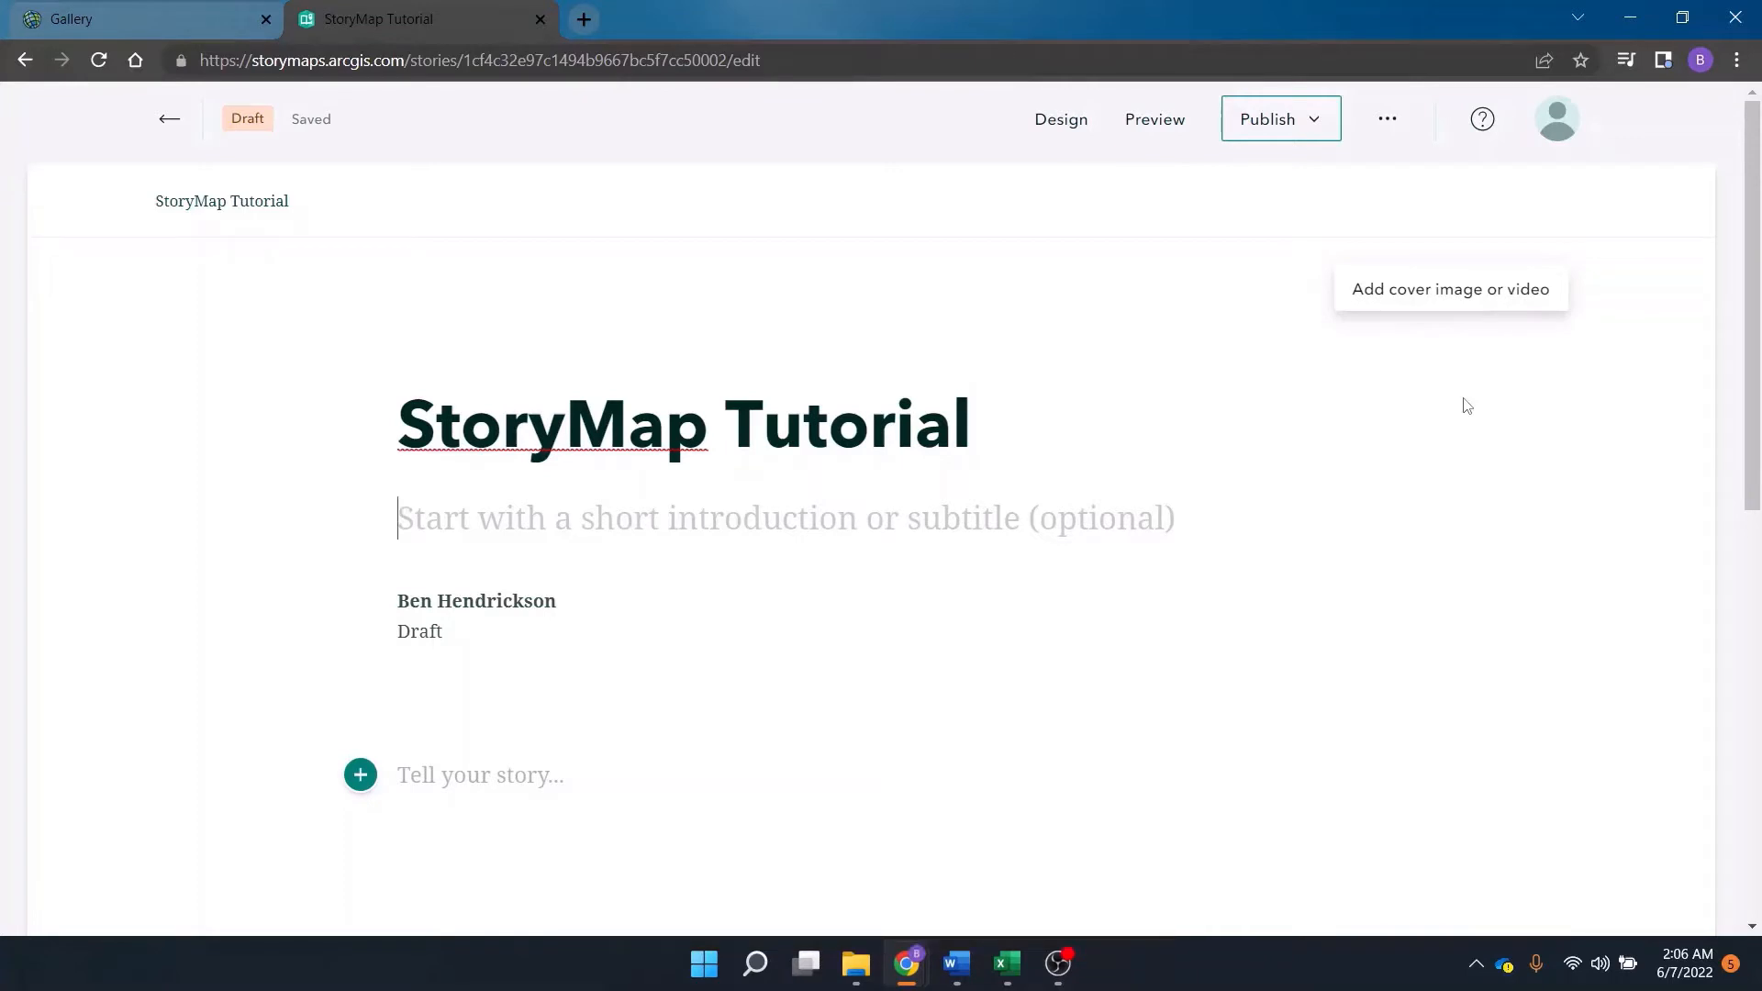
{"action": "type", "text": "Basics of "}
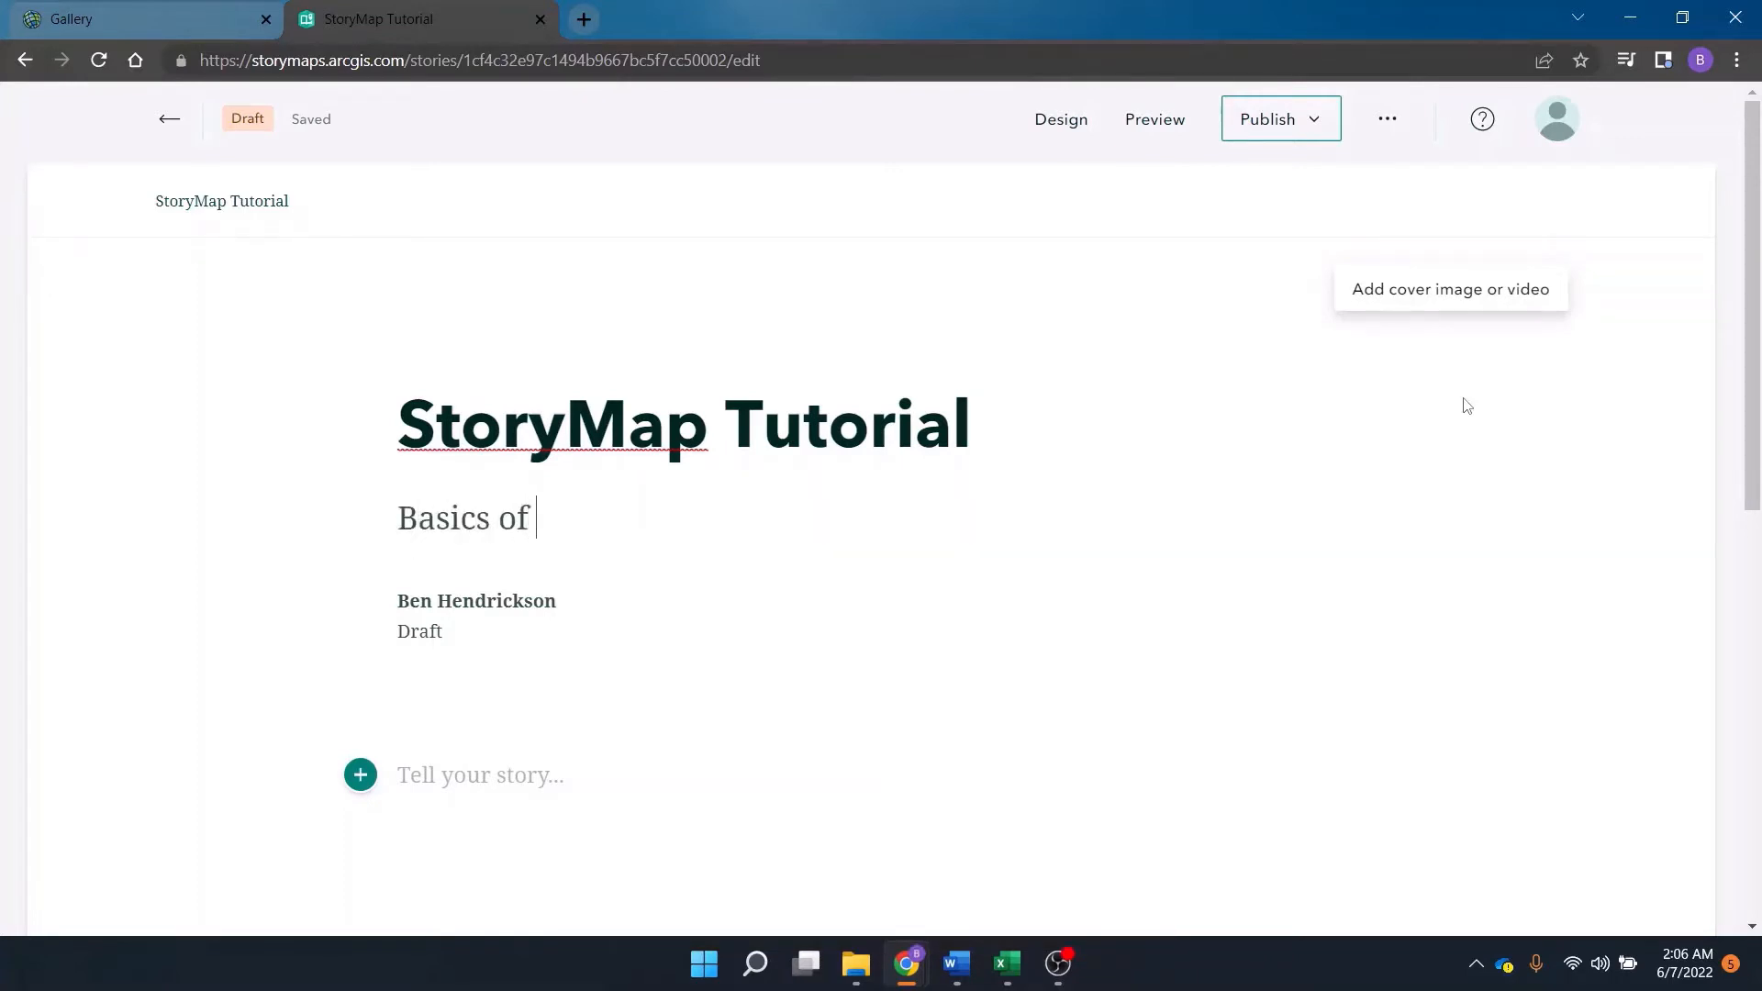
{"action": "type", "text": "how to create q"}
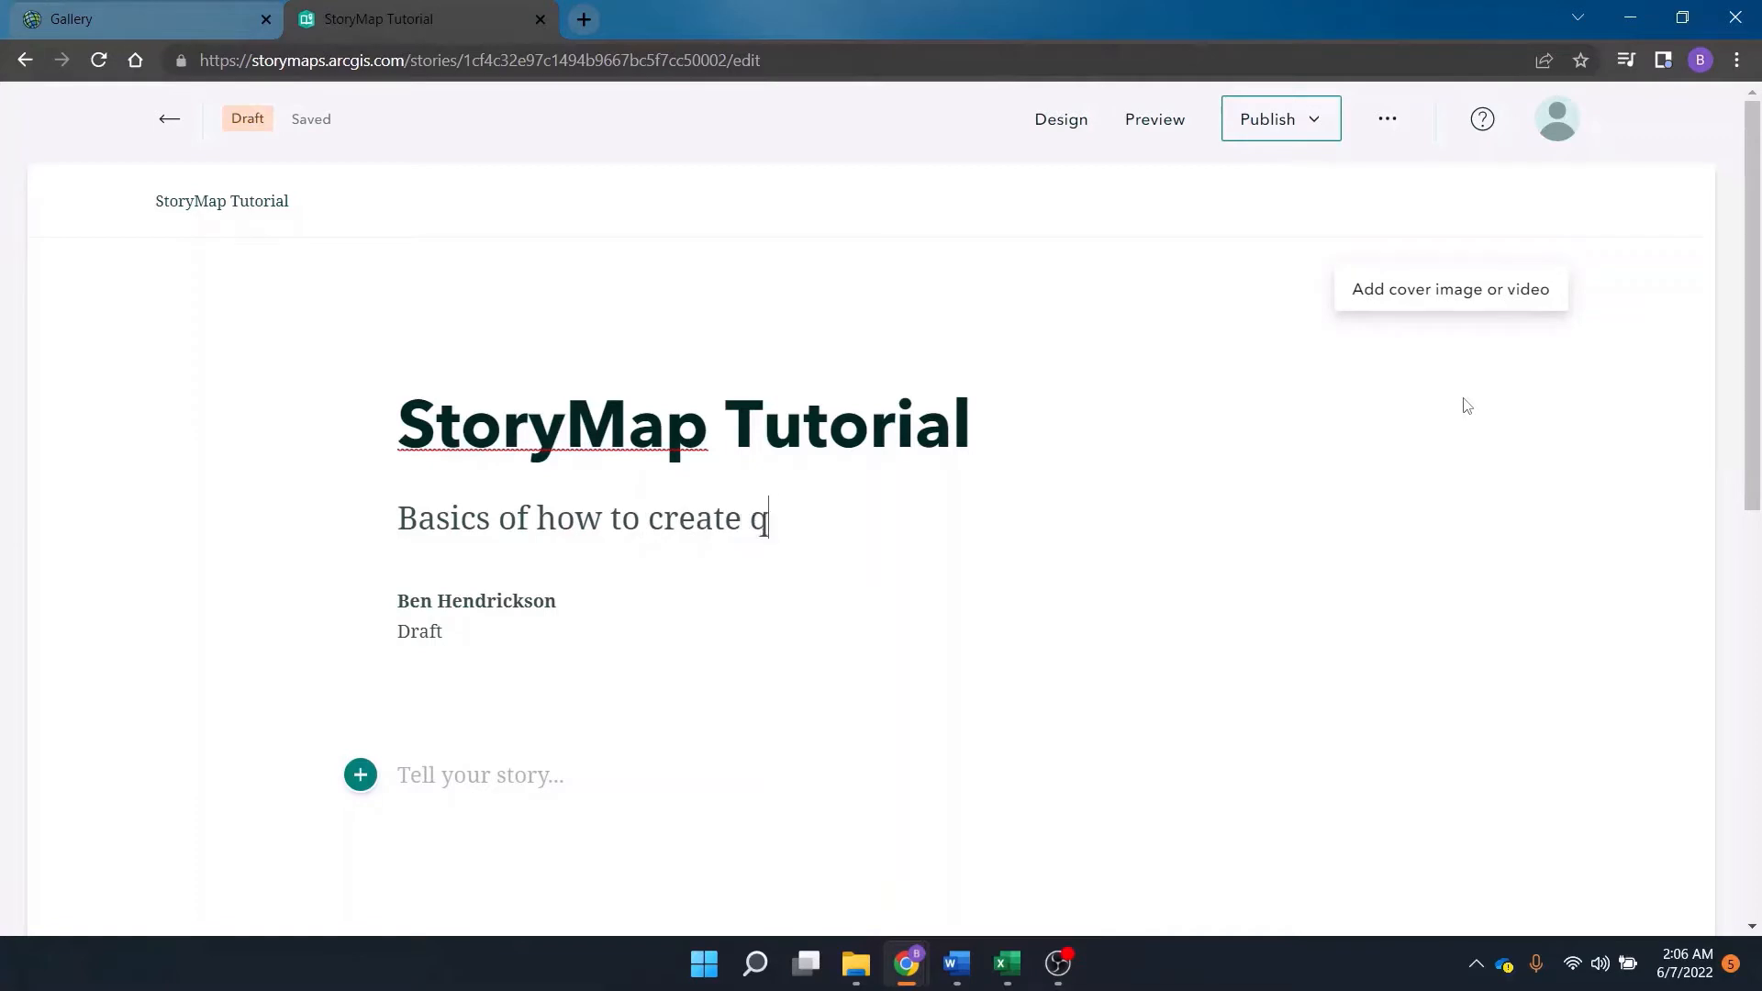
{"action": "key", "text": "BackSpace"}
{"action": "type", "text": "a storymap"}
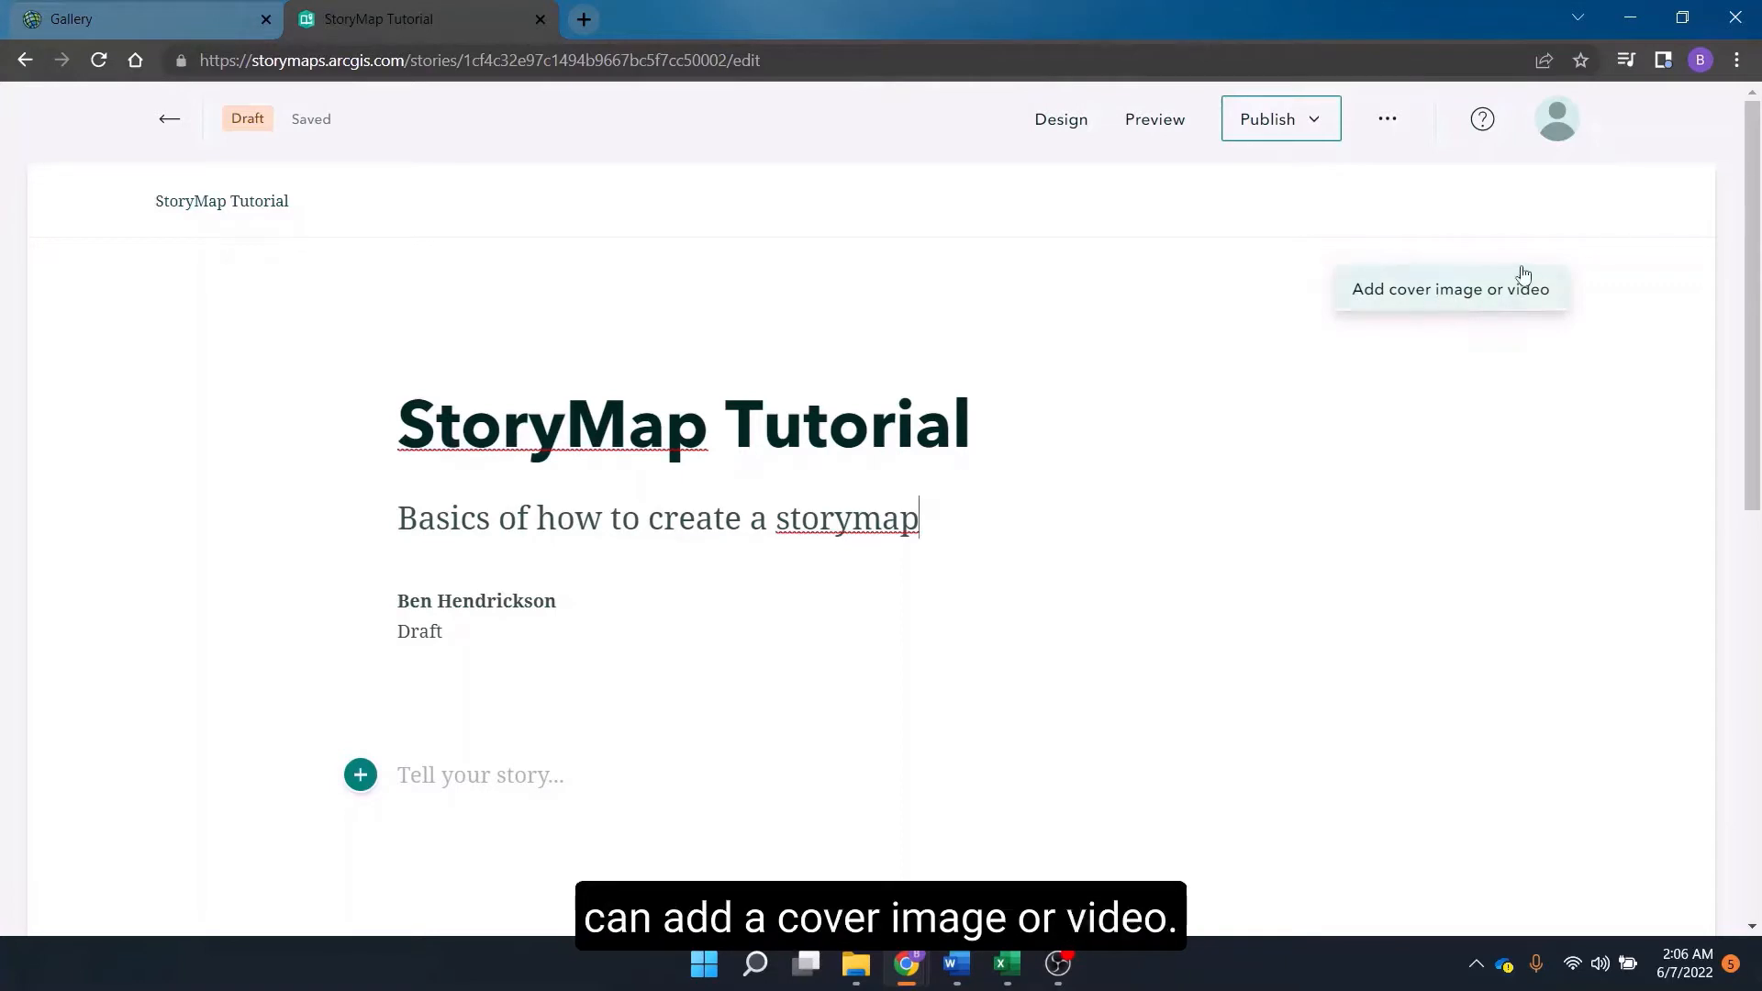
Upload TexasWaterfall.jpg from the PMAPS tutorial photos folder as the story's cover image.
{"action": "left_click", "coordinate": [1457, 304]}
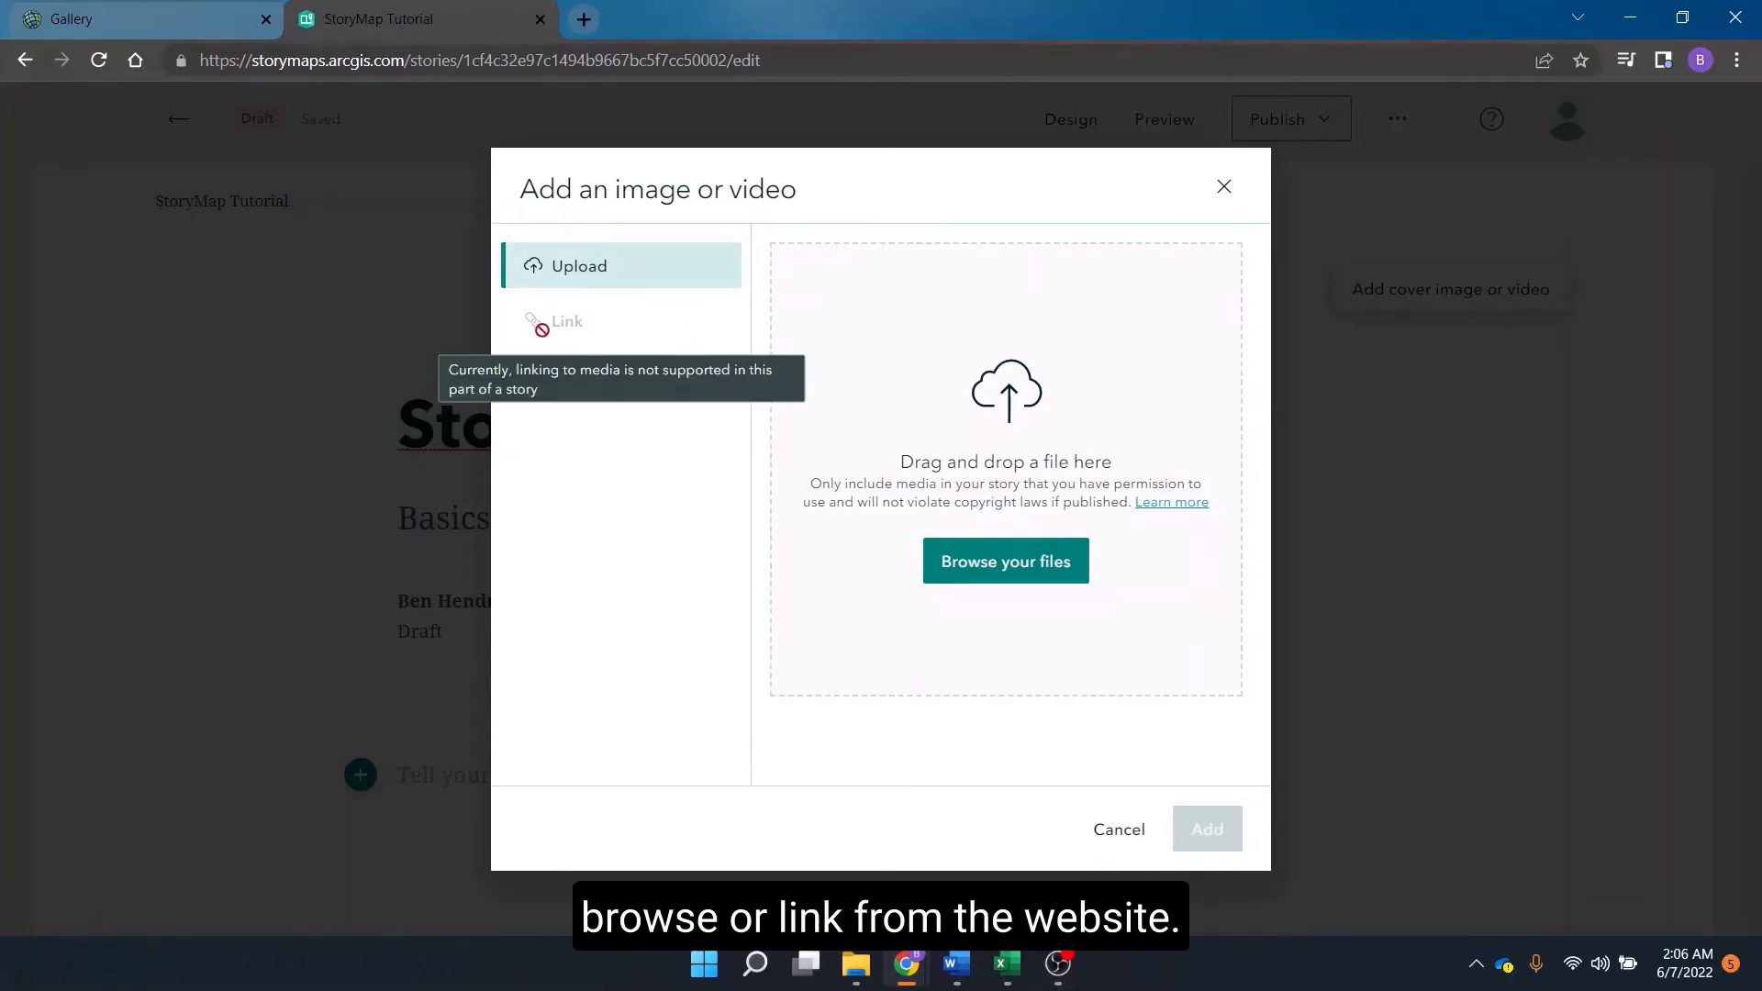
{"action": "left_click", "coordinate": [1026, 569]}
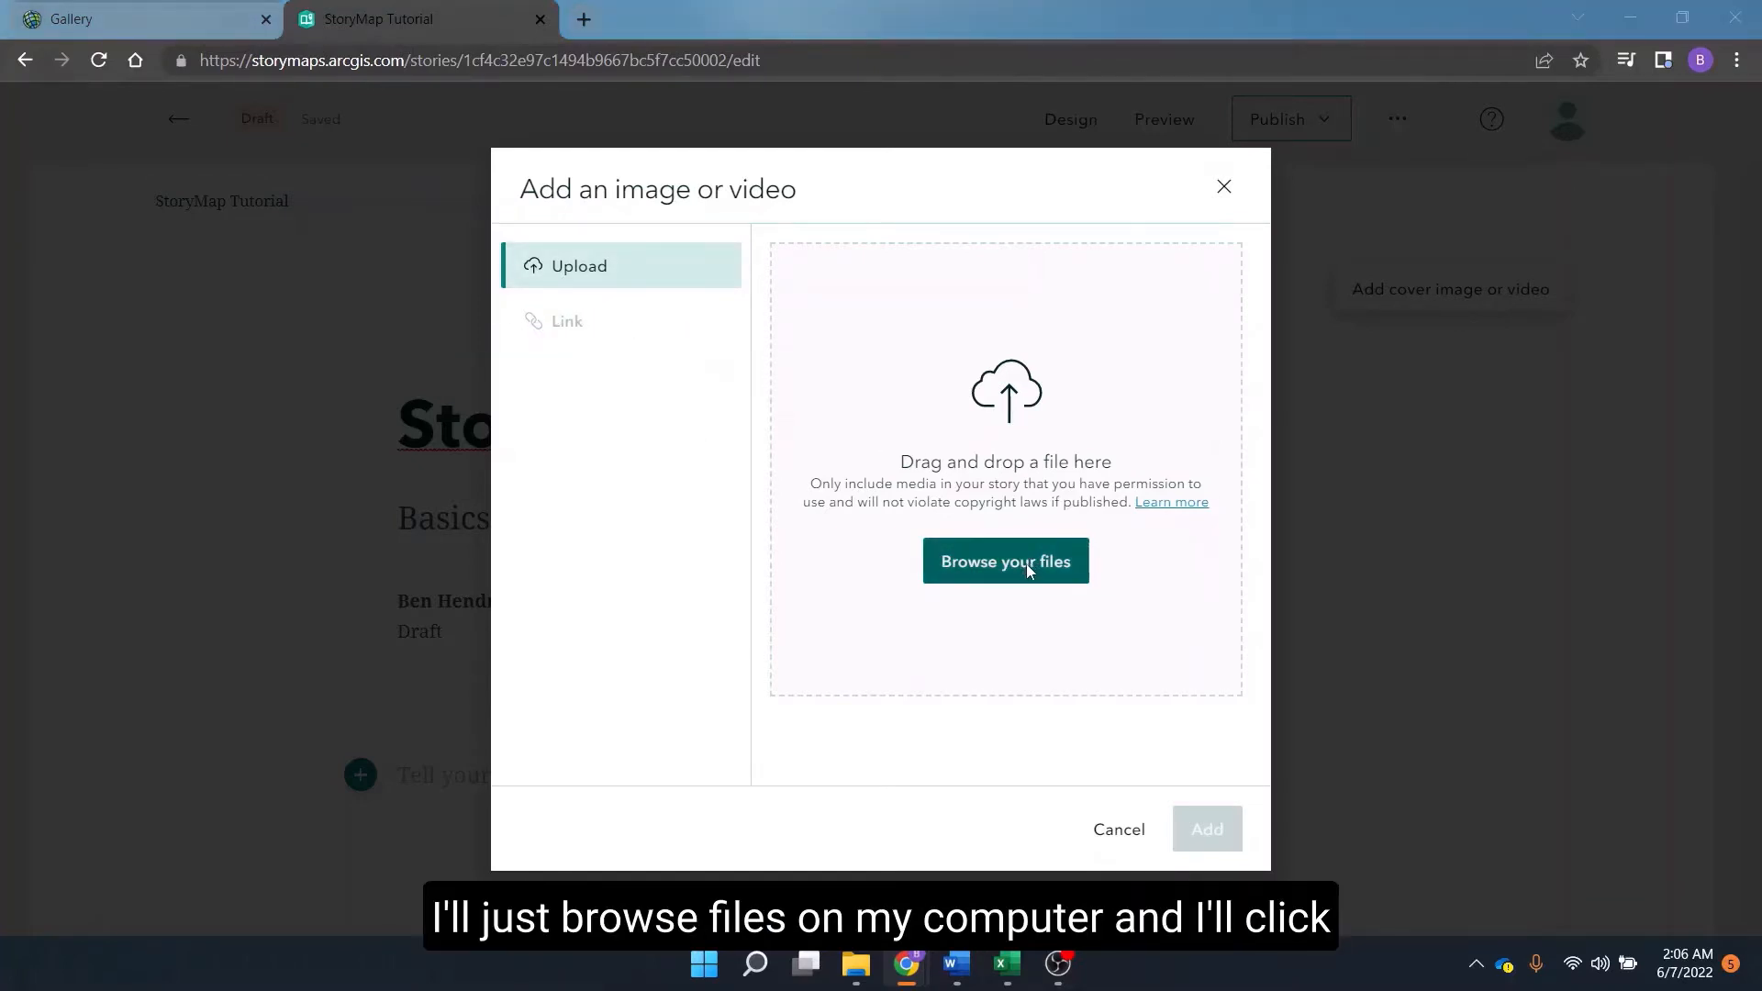
{"action": "left_click", "coordinate": [396, 221]}
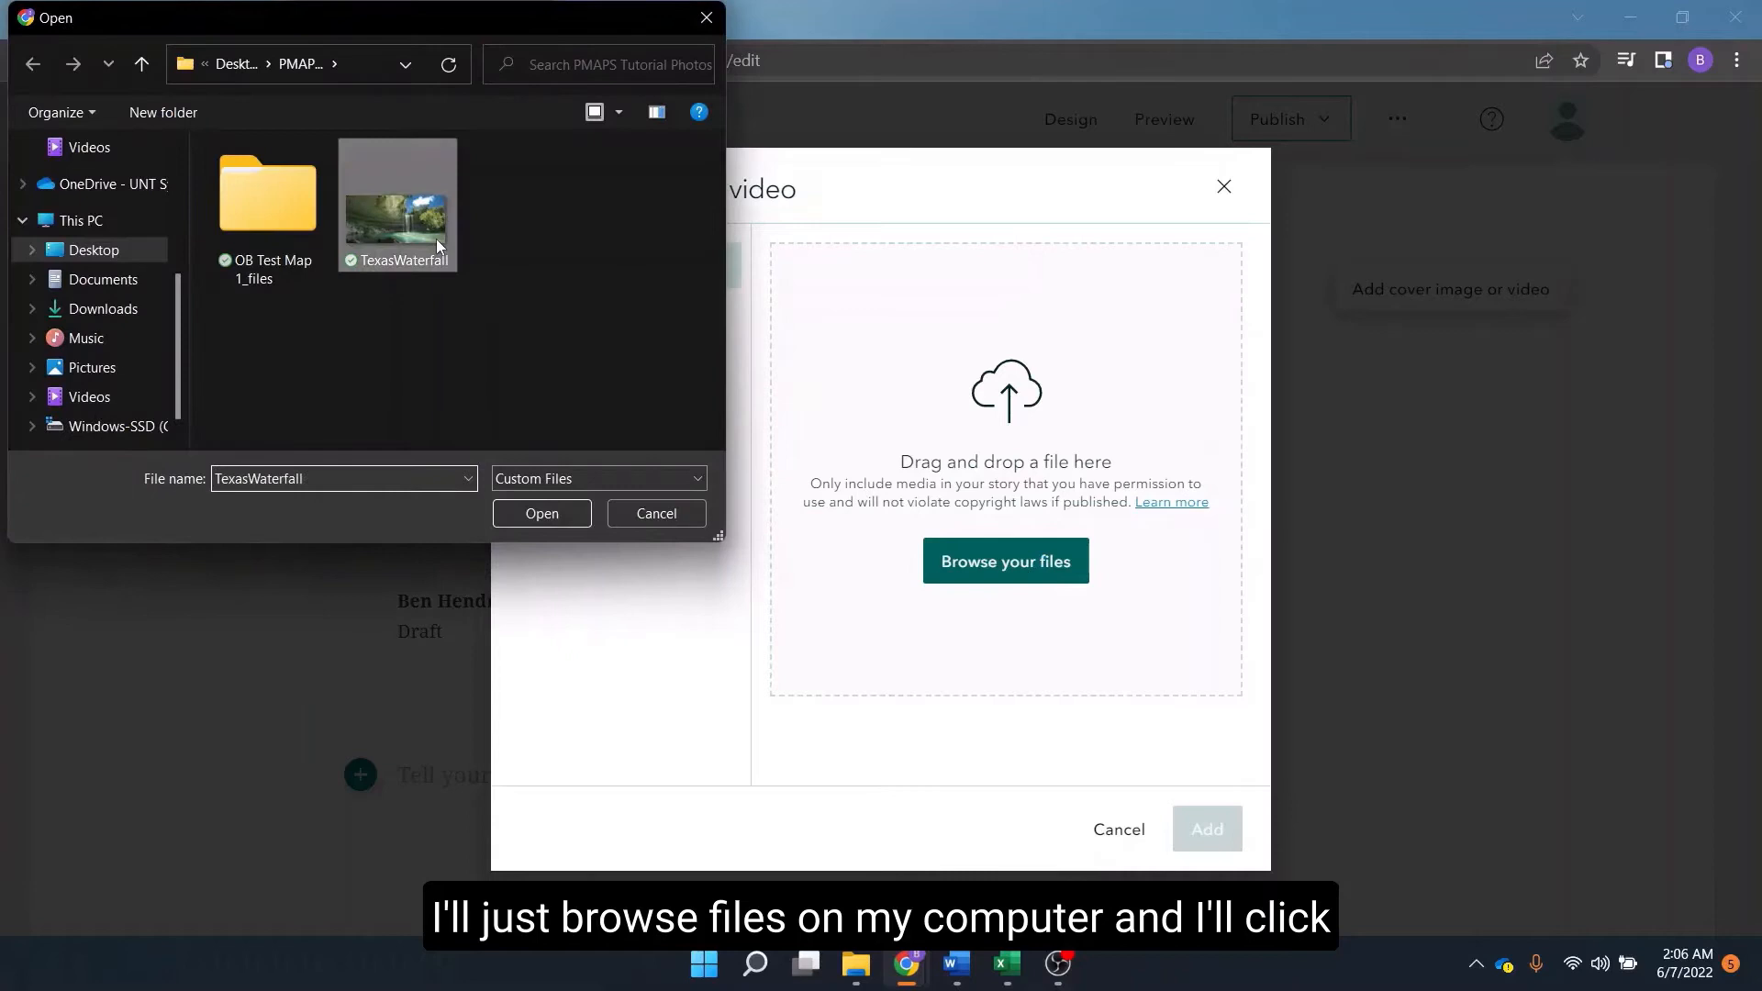
{"action": "left_click", "coordinate": [542, 513]}
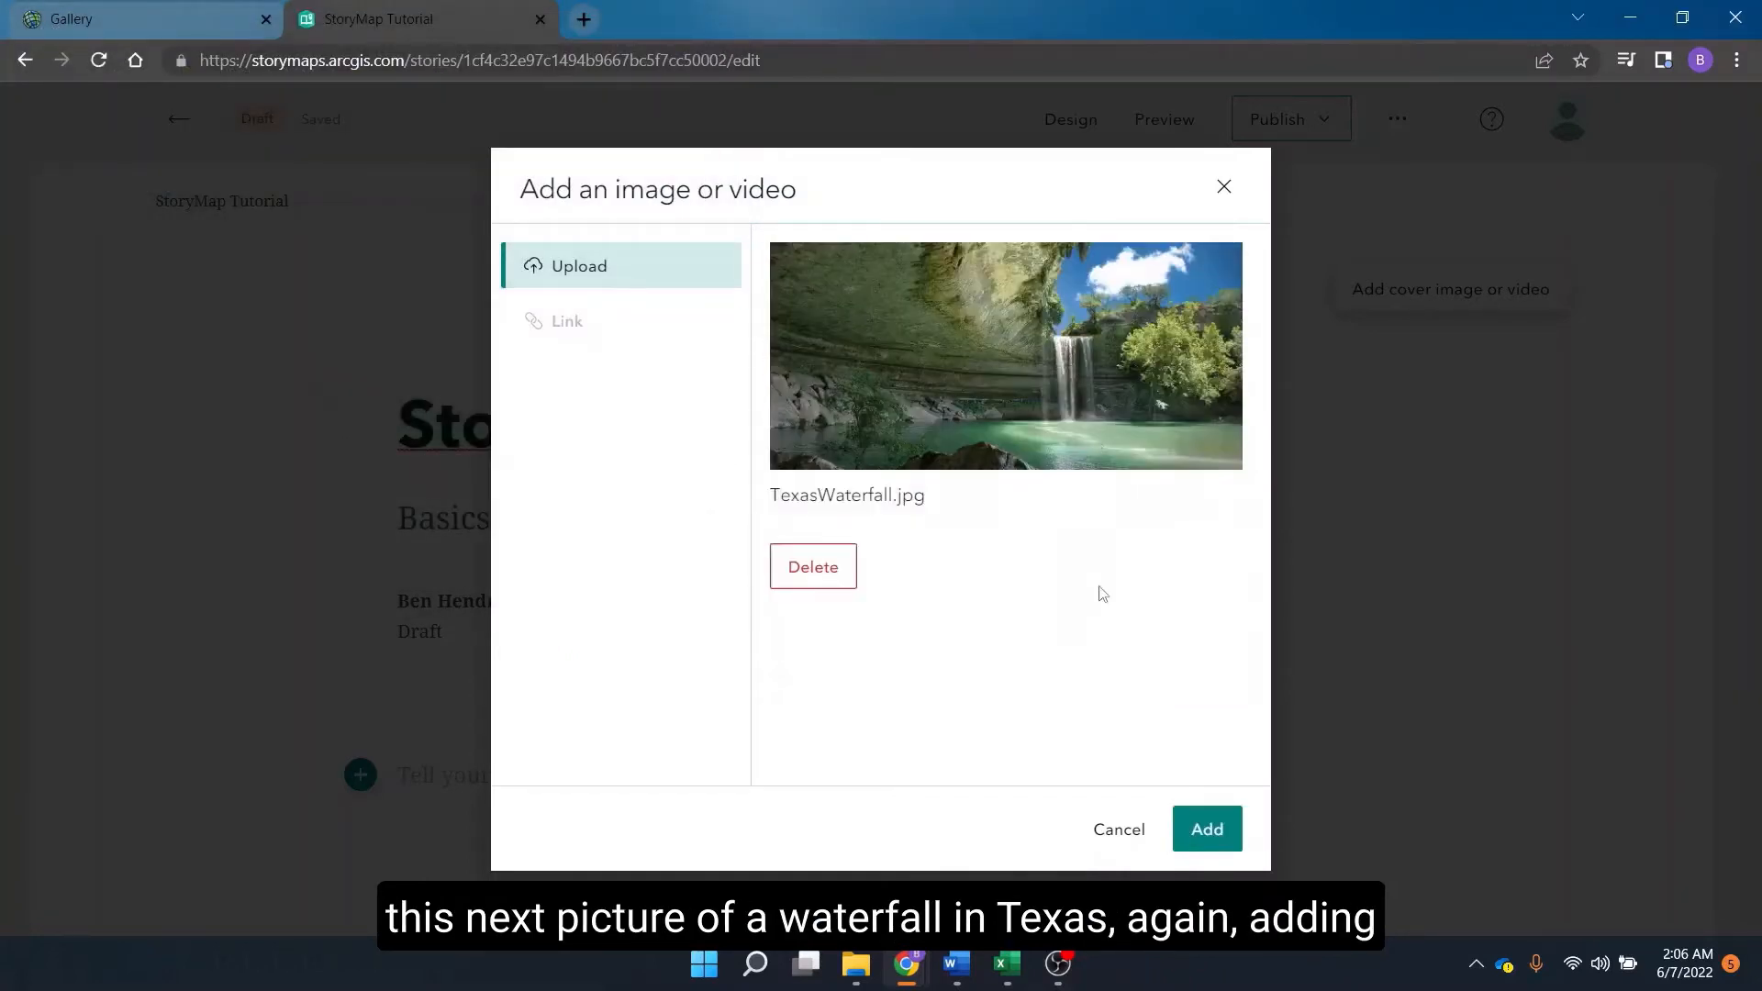
{"action": "left_click", "coordinate": [1207, 829]}
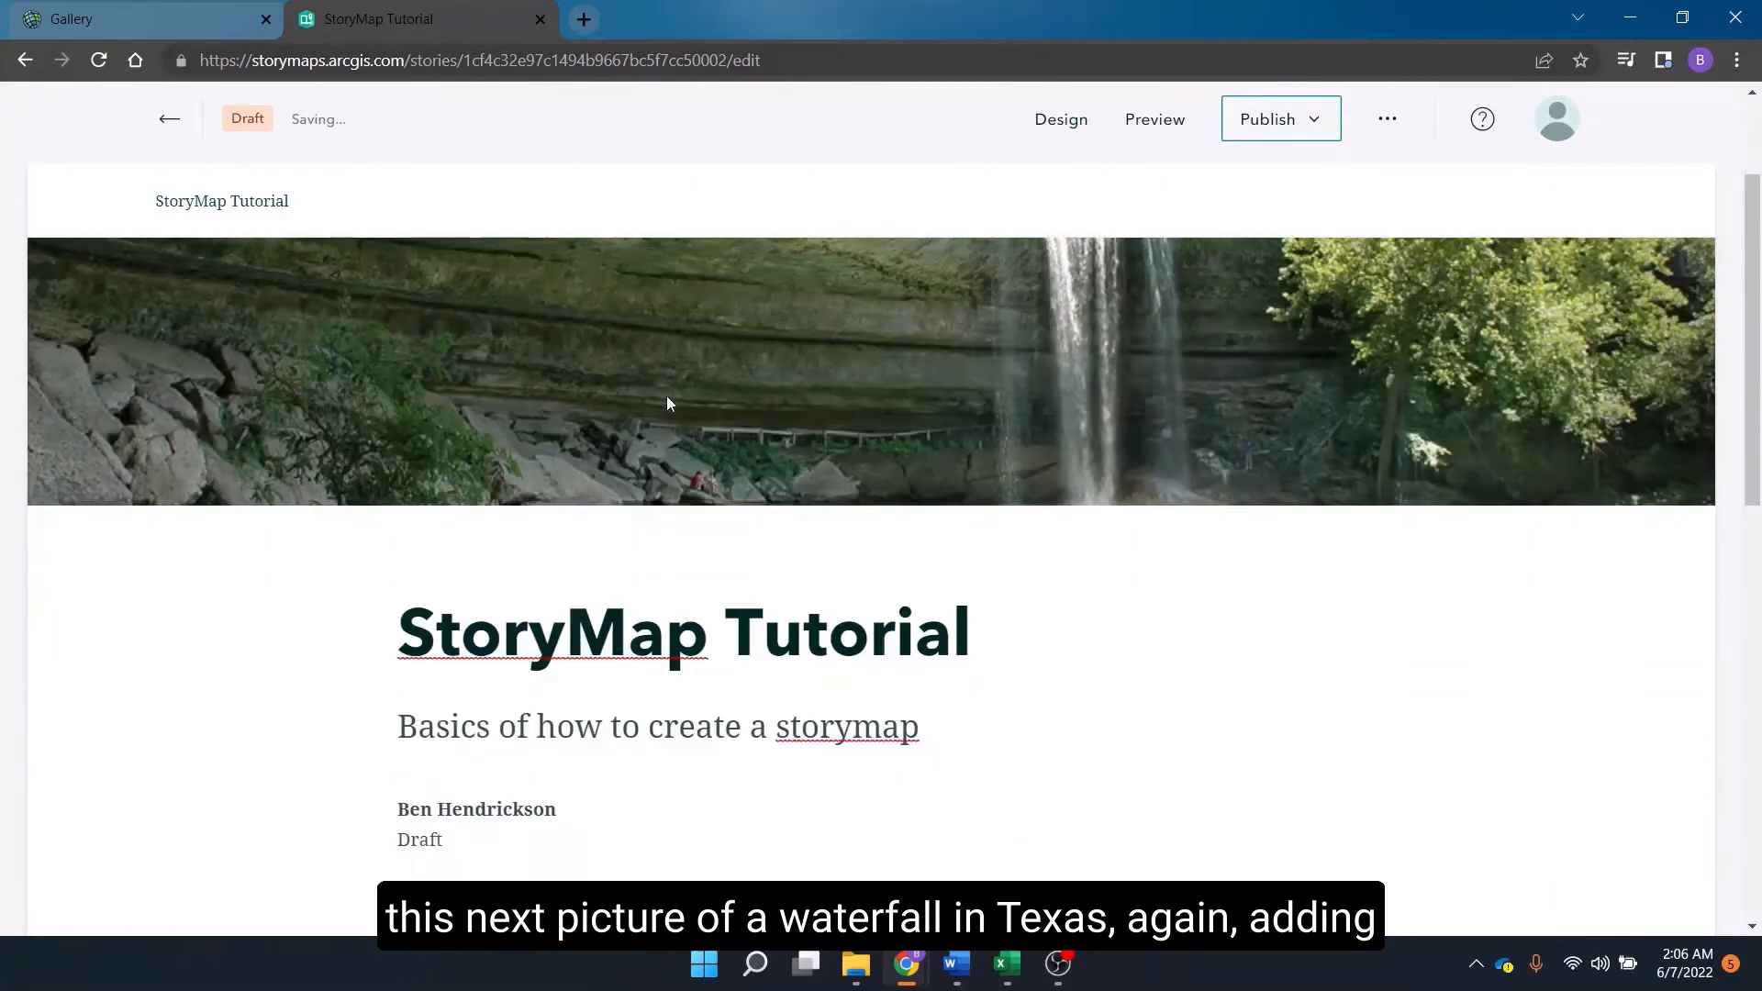
Change the cover layout to the full-width image with overlaid title in the Design settings.
{"action": "scroll", "coordinate": [666, 404], "scroll_direction": "down", "scroll_amount": 2}
{"action": "scroll", "coordinate": [1051, 453], "scroll_direction": "up", "scroll_amount": 2}
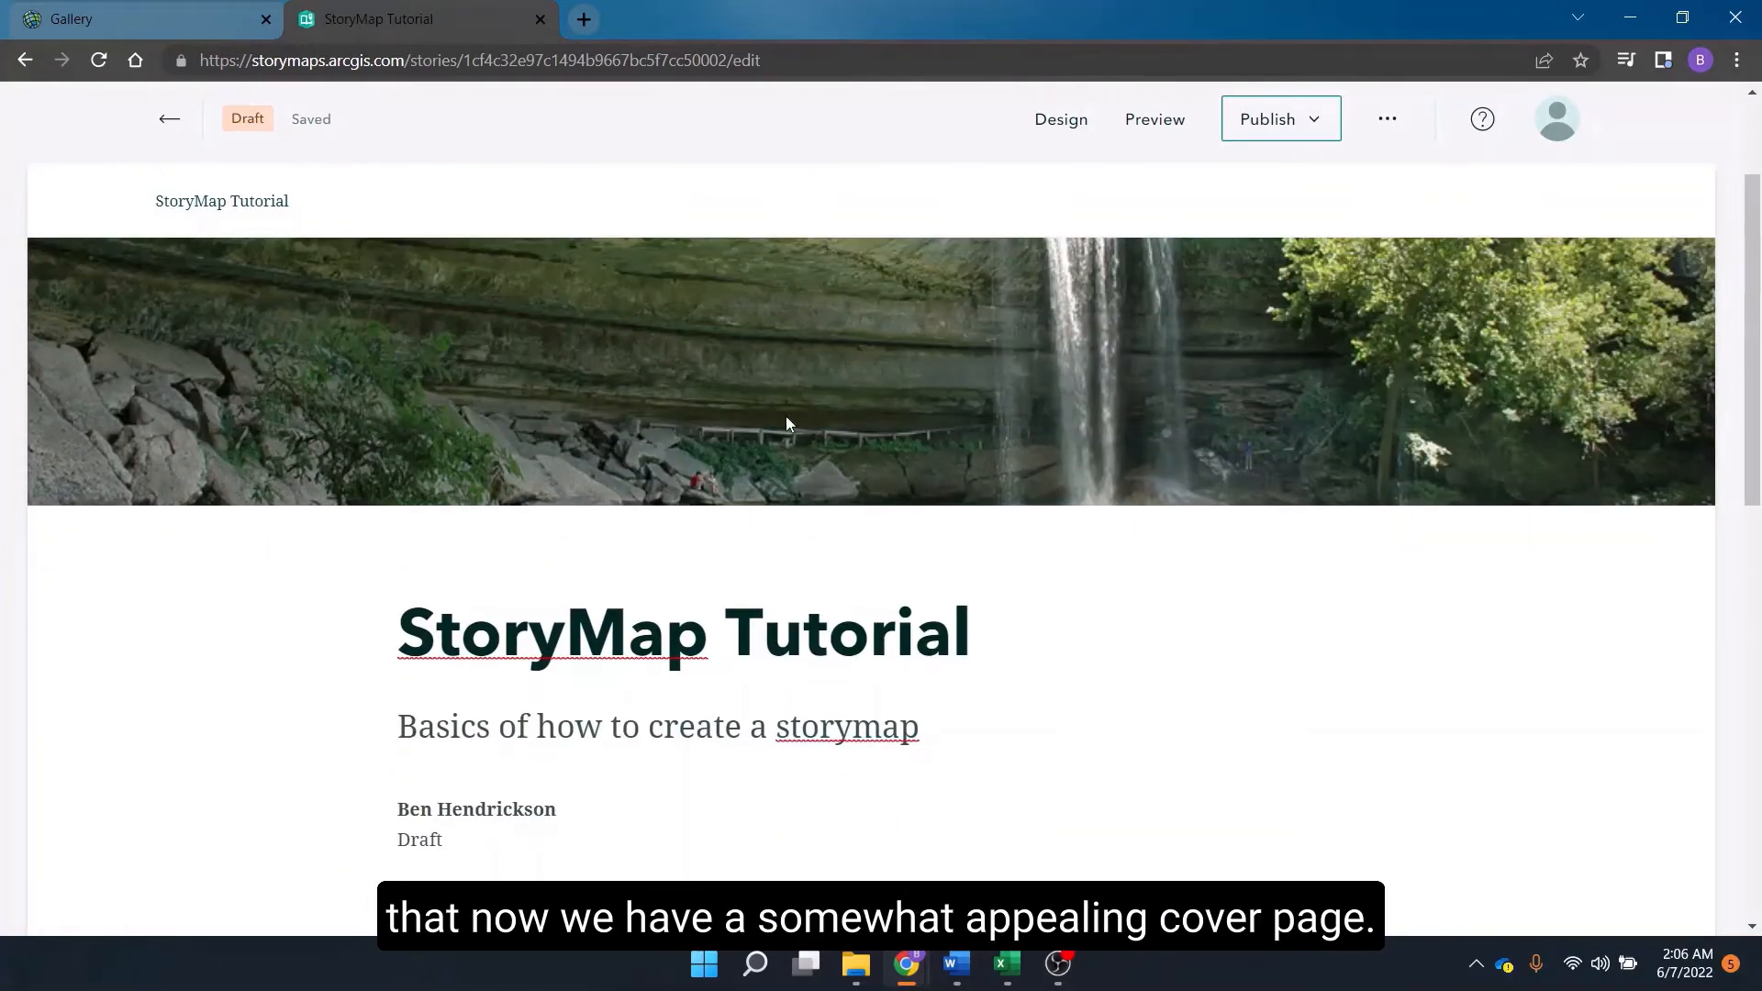
{"action": "scroll", "coordinate": [818, 437], "scroll_direction": "up", "scroll_amount": 2}
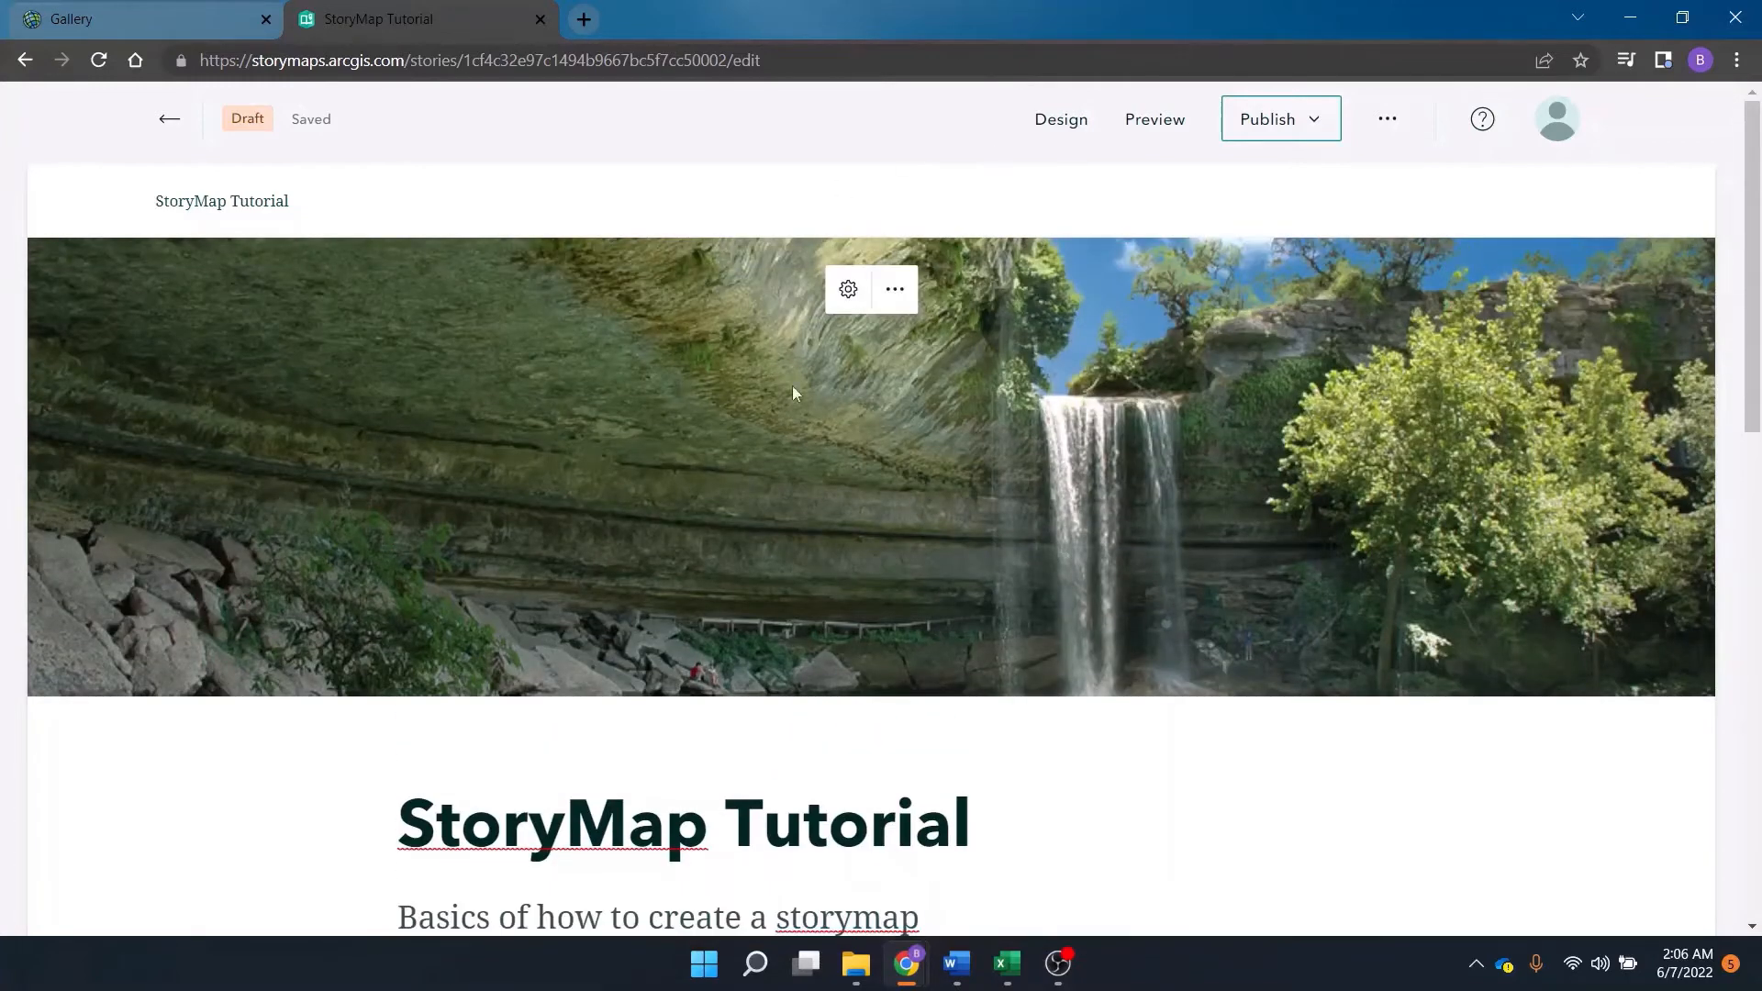
{"action": "left_click", "coordinate": [894, 289]}
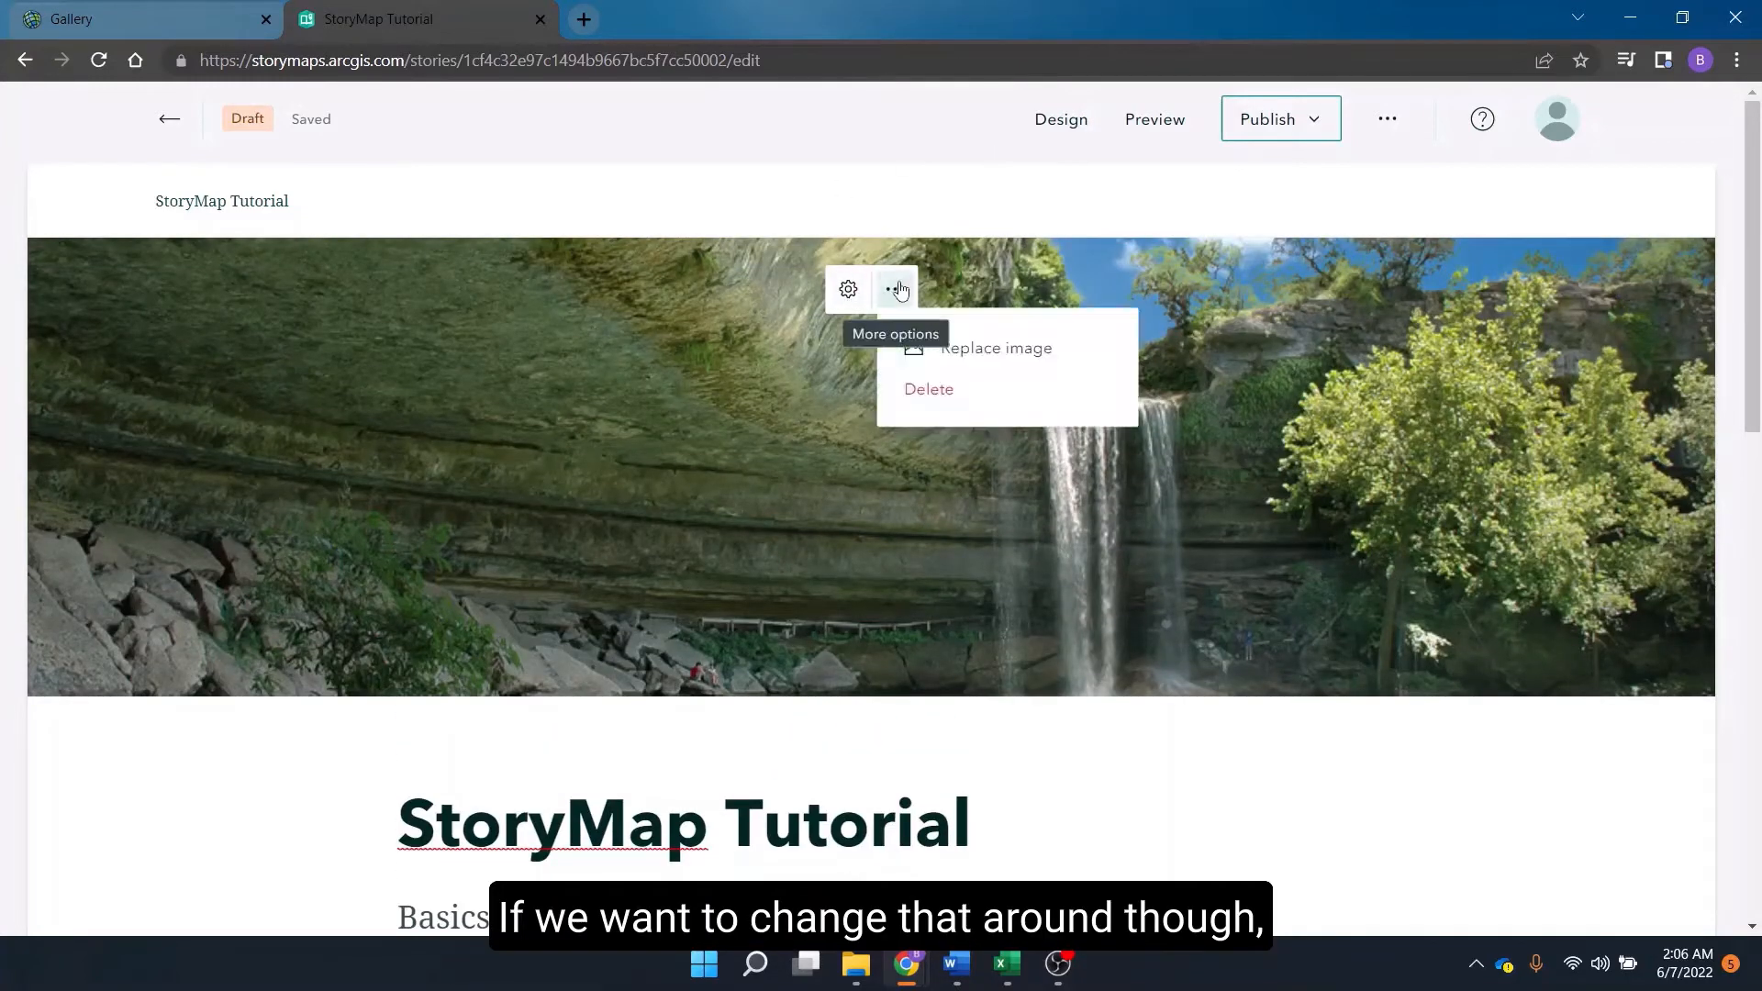
{"action": "left_click", "coordinate": [1040, 216]}
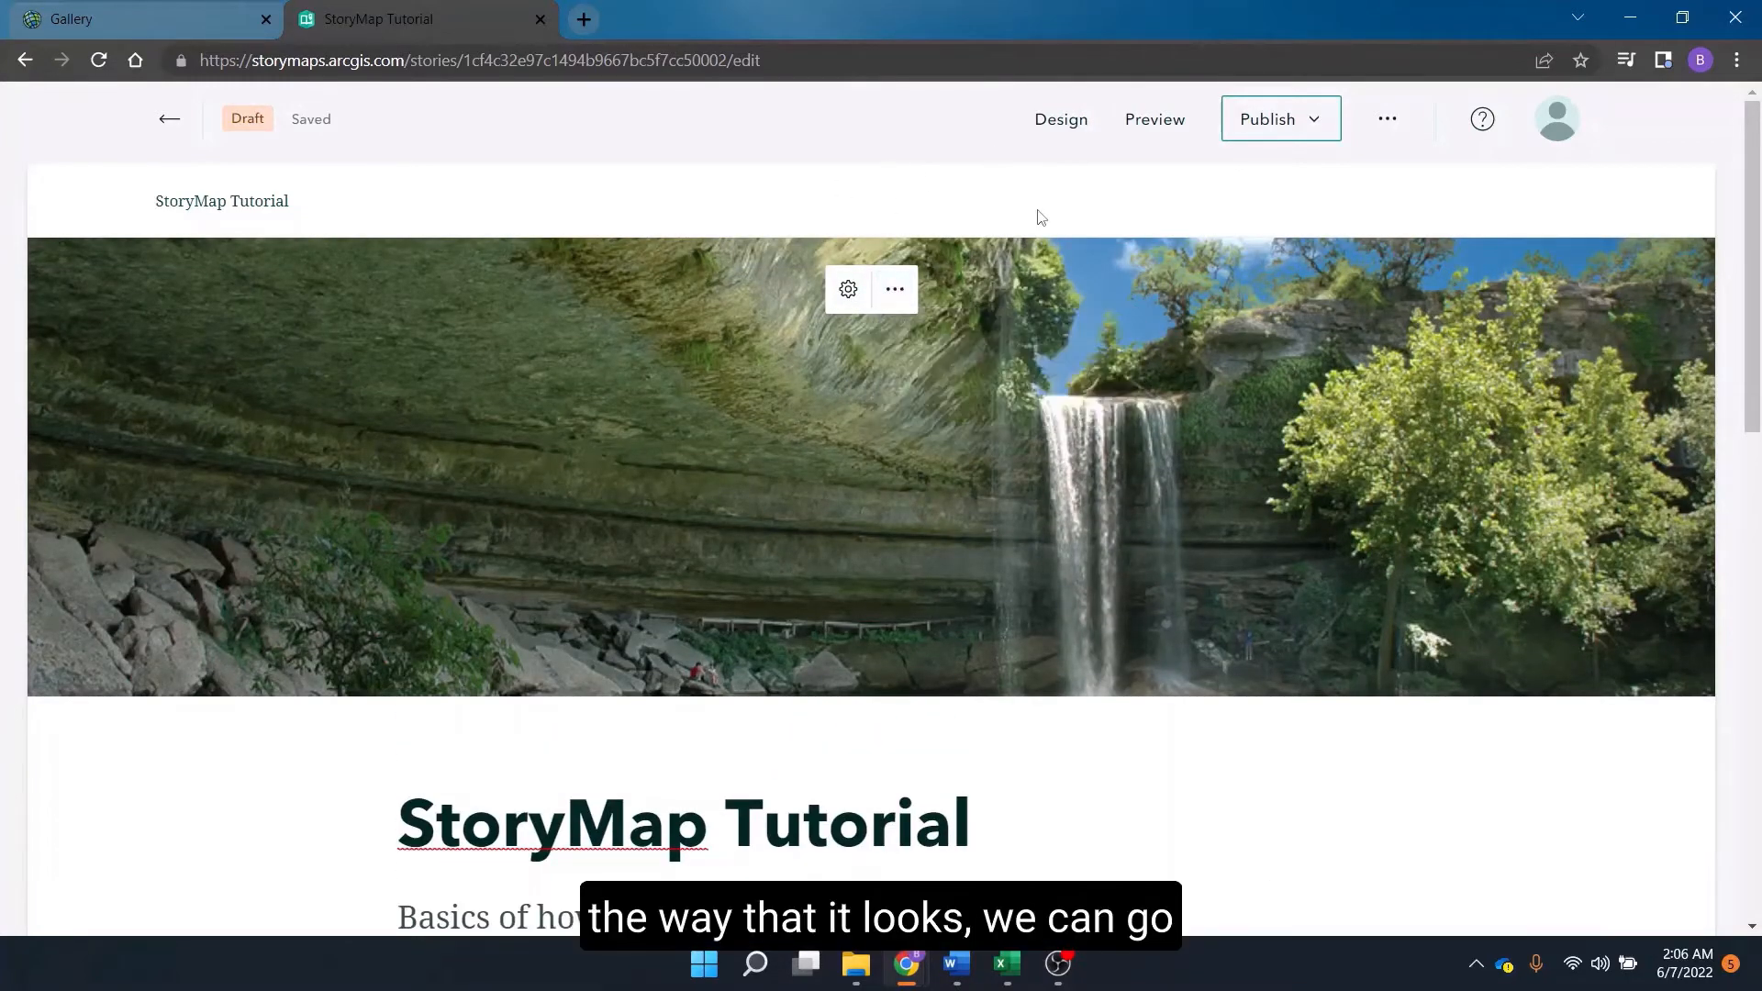
{"action": "left_click", "coordinate": [1077, 129]}
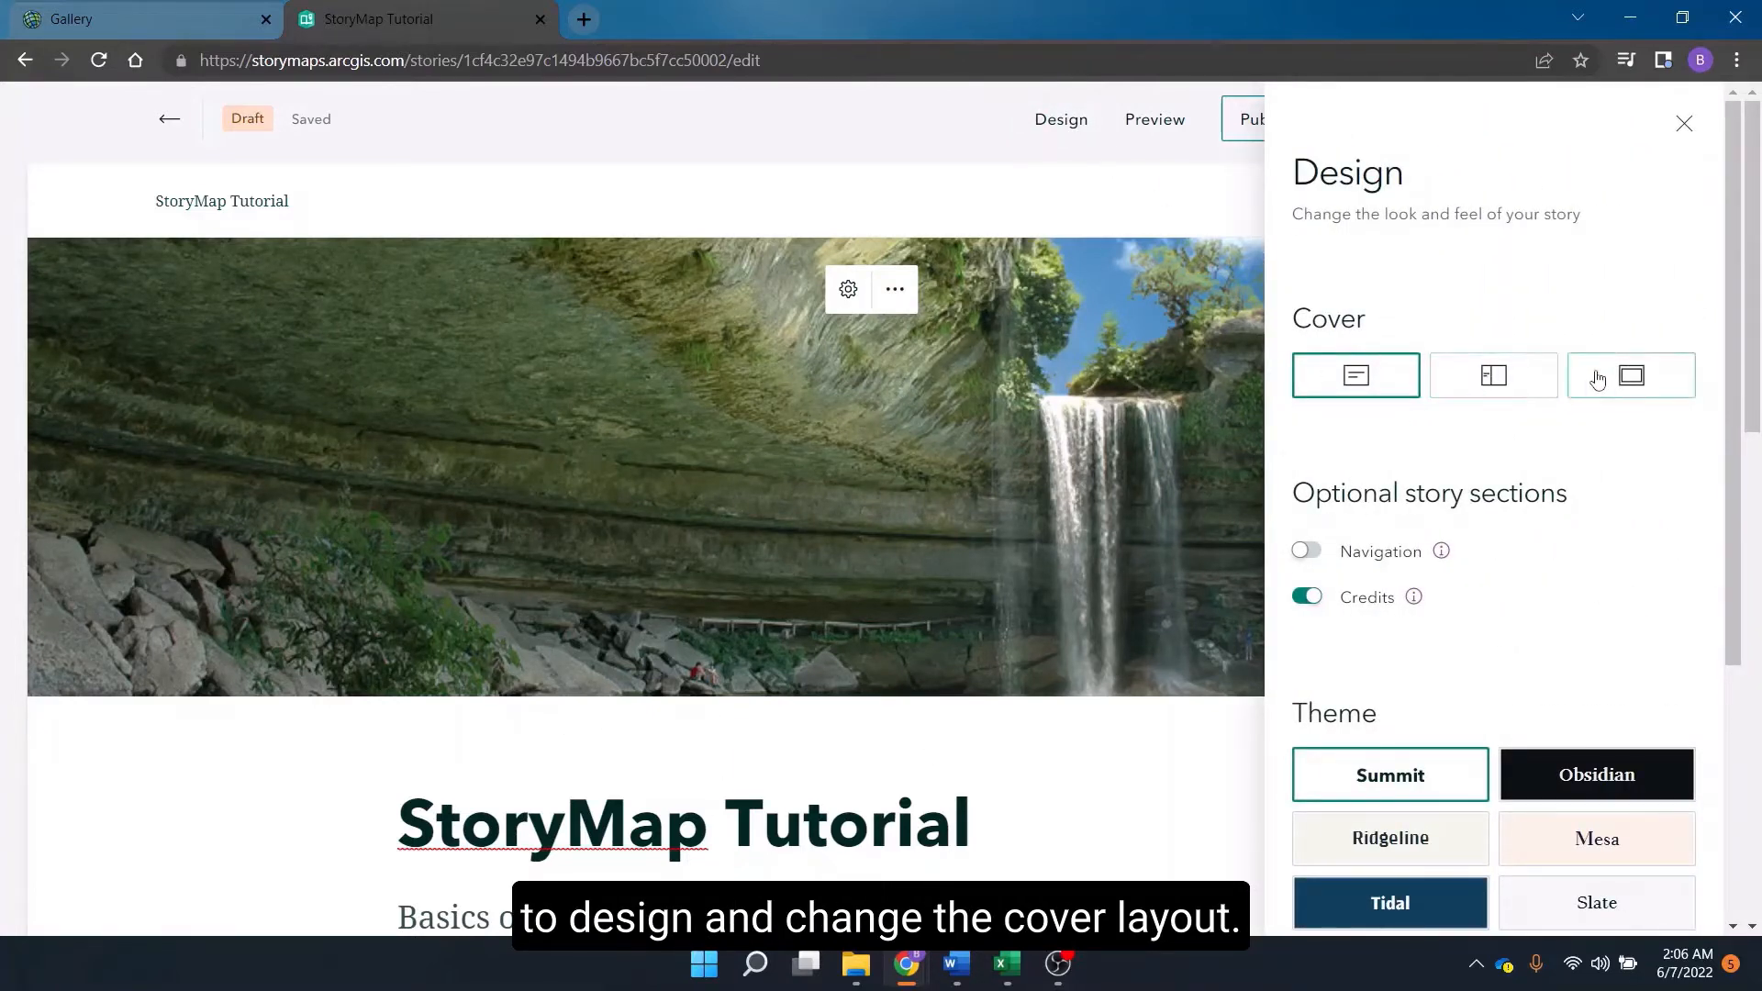
{"action": "left_click", "coordinate": [1627, 387]}
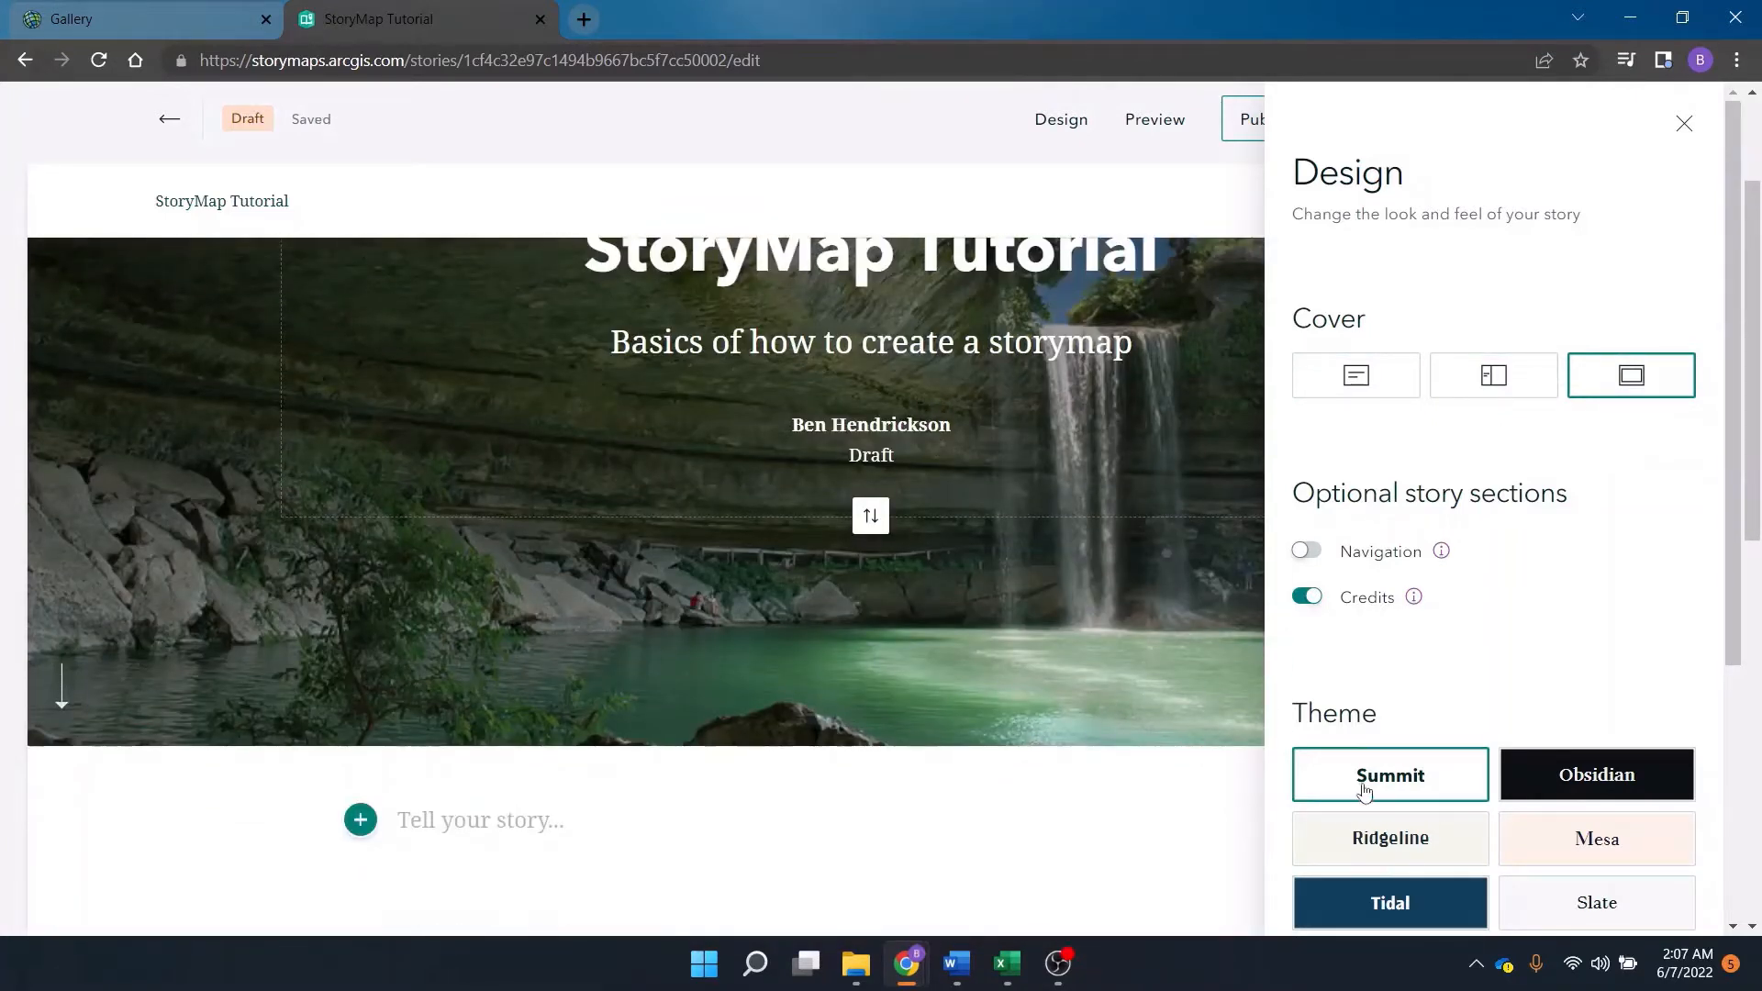
Try the Obsidian, Tidal, Ridgeline and Mesa themes, then return to Summit and close the design settings.
{"action": "left_click", "coordinate": [1623, 780]}
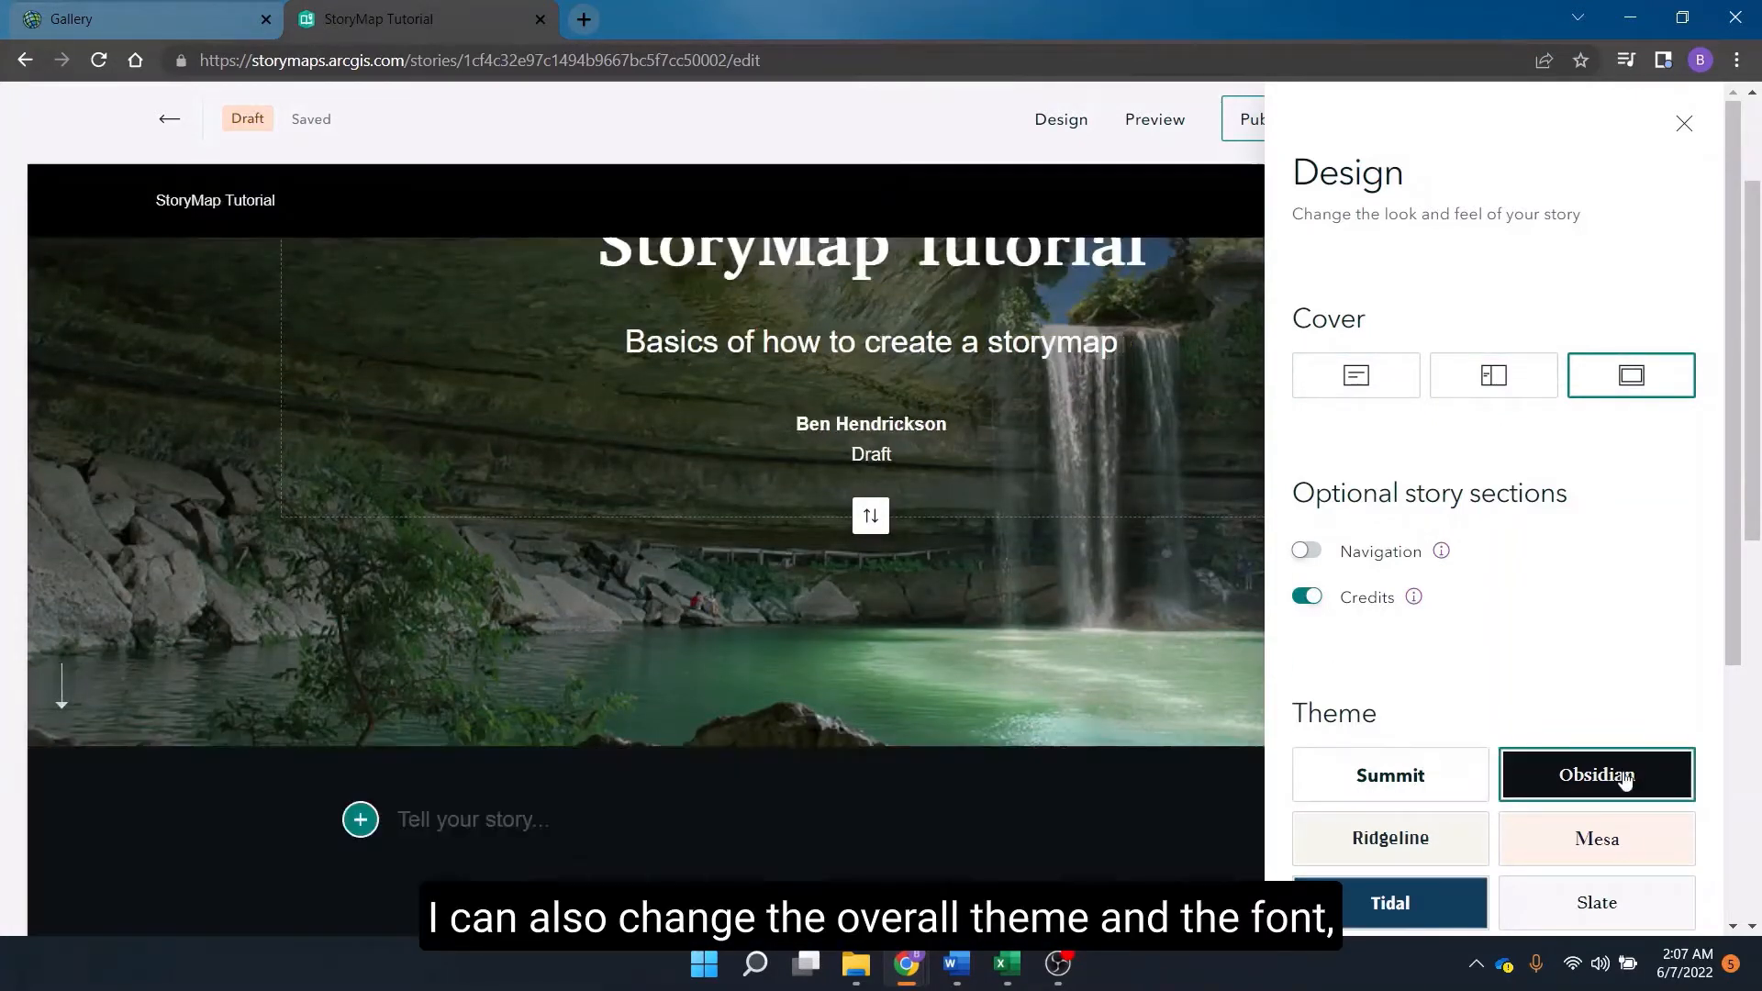
{"action": "left_click", "coordinate": [1446, 903]}
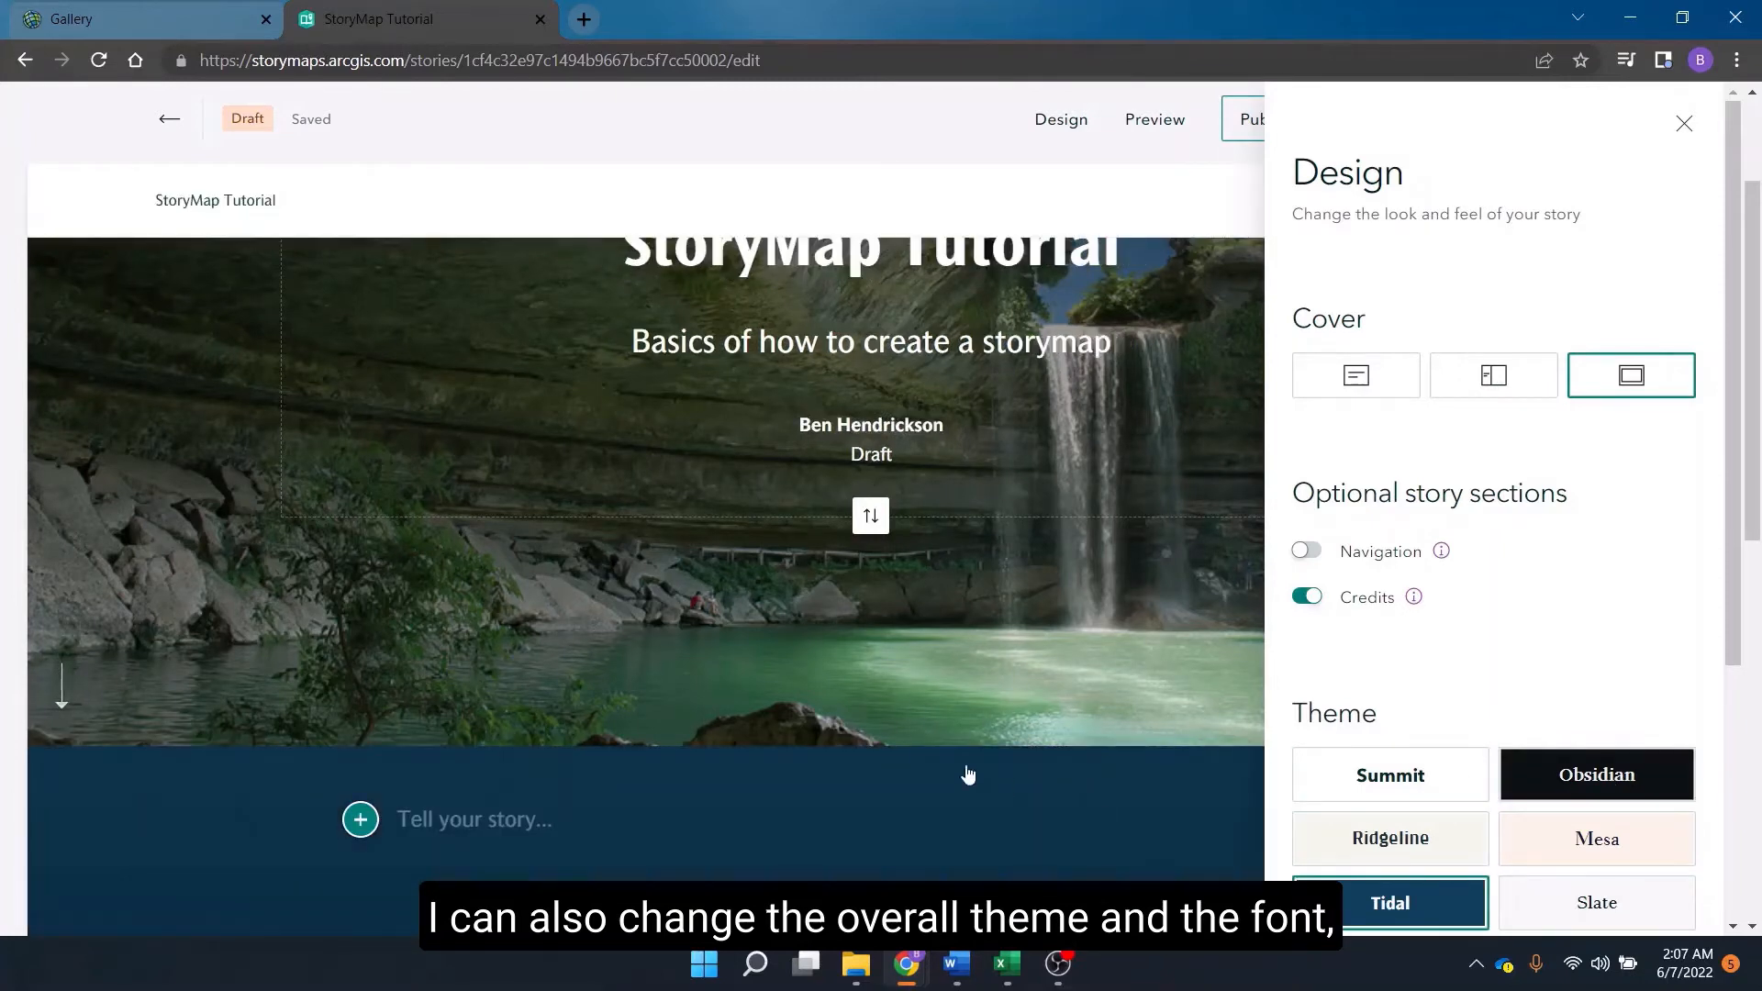
{"action": "left_click", "coordinate": [1304, 846]}
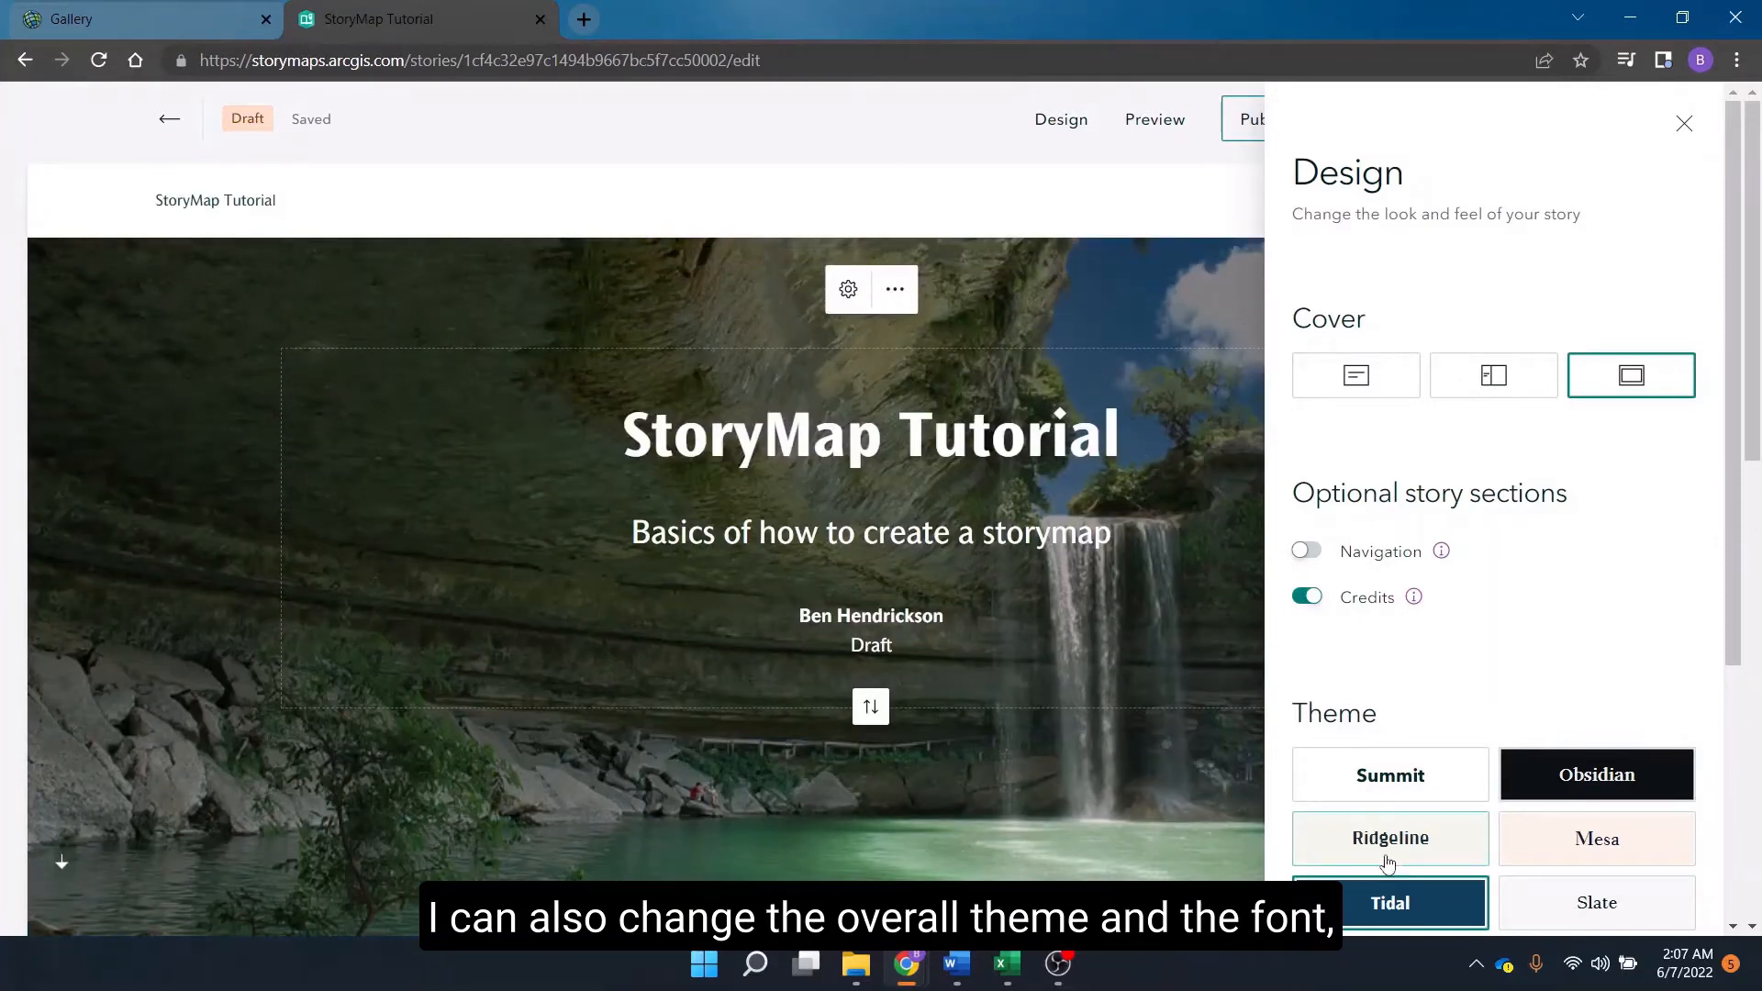
{"action": "left_click", "coordinate": [1597, 861]}
{"action": "left_click", "coordinate": [1429, 792]}
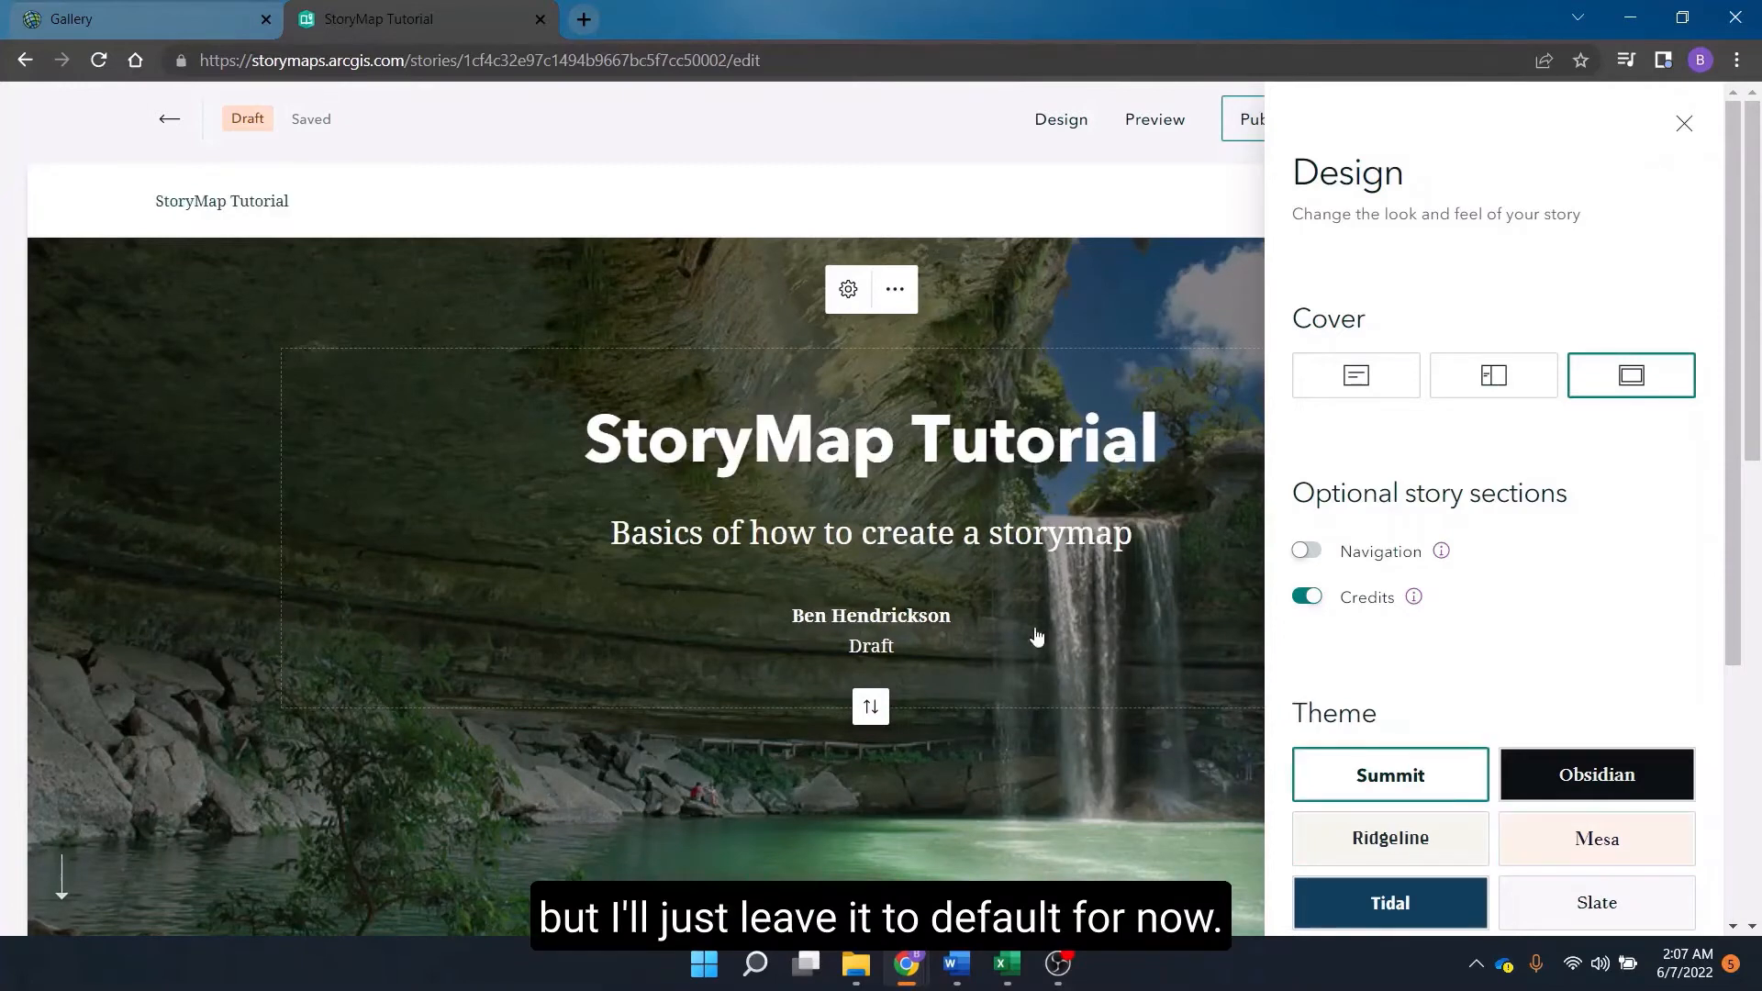
{"action": "left_click", "coordinate": [1684, 125]}
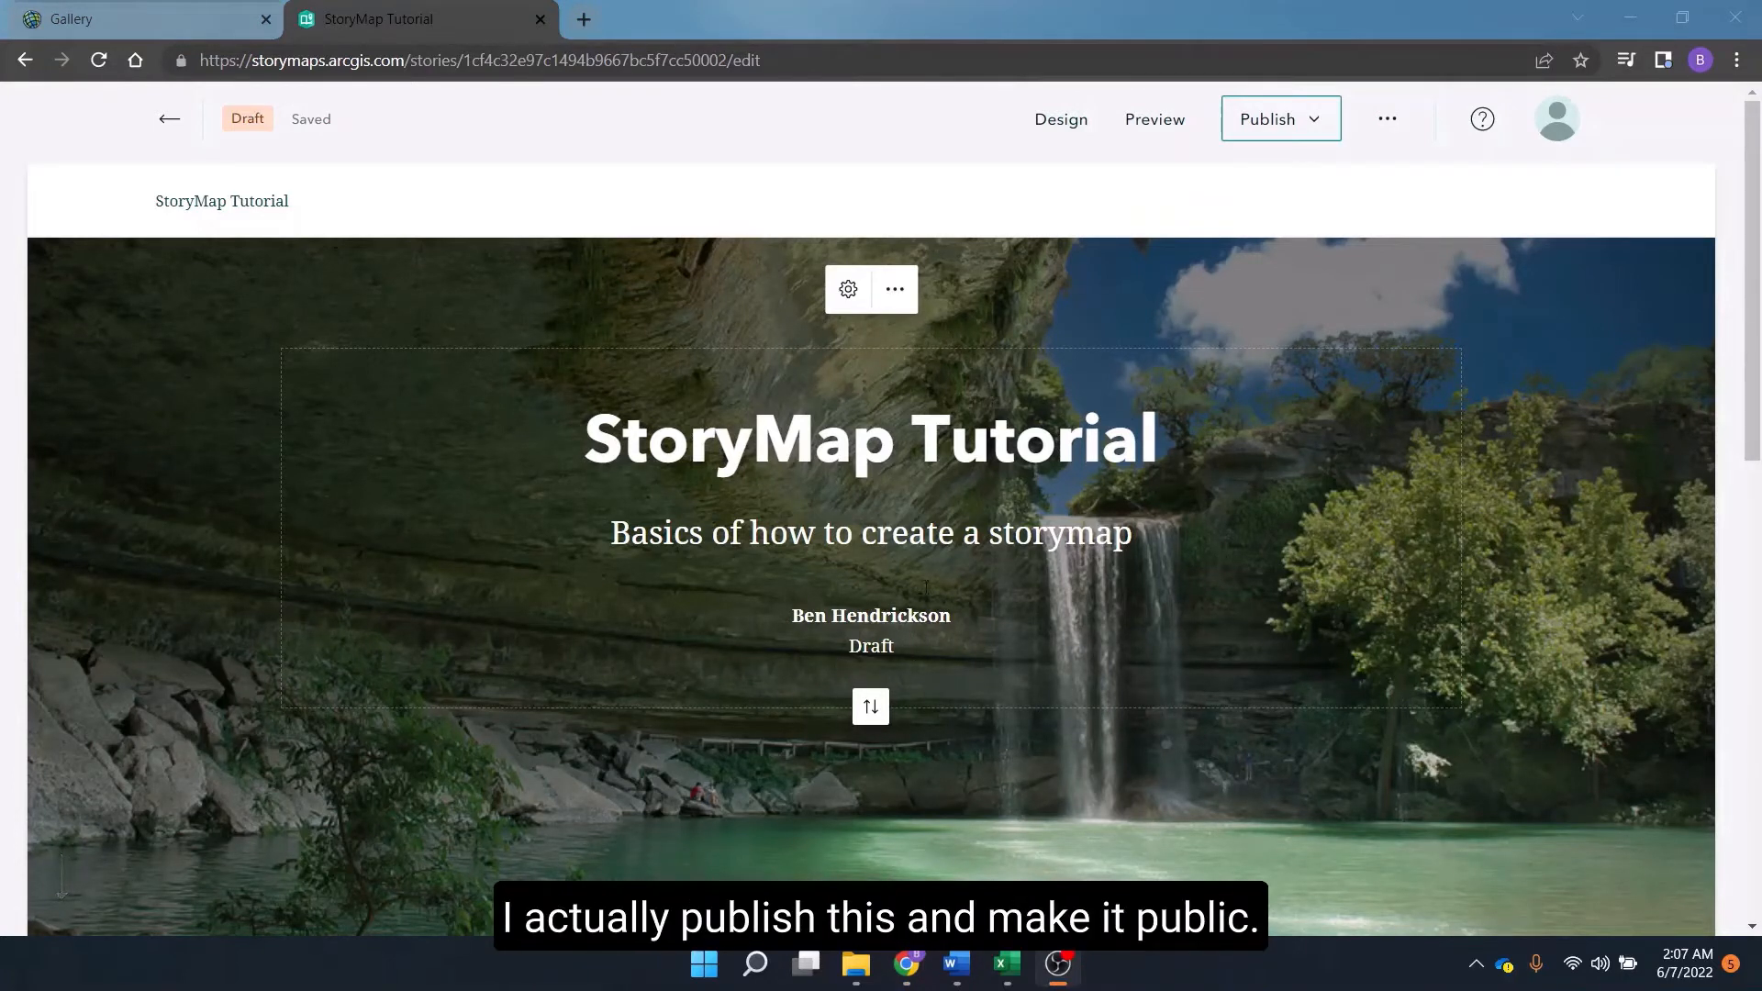
Add a text block below the cover reading "Survey Link:".
{"action": "scroll", "coordinate": [1237, 595], "scroll_direction": "down", "scroll_amount": 4}
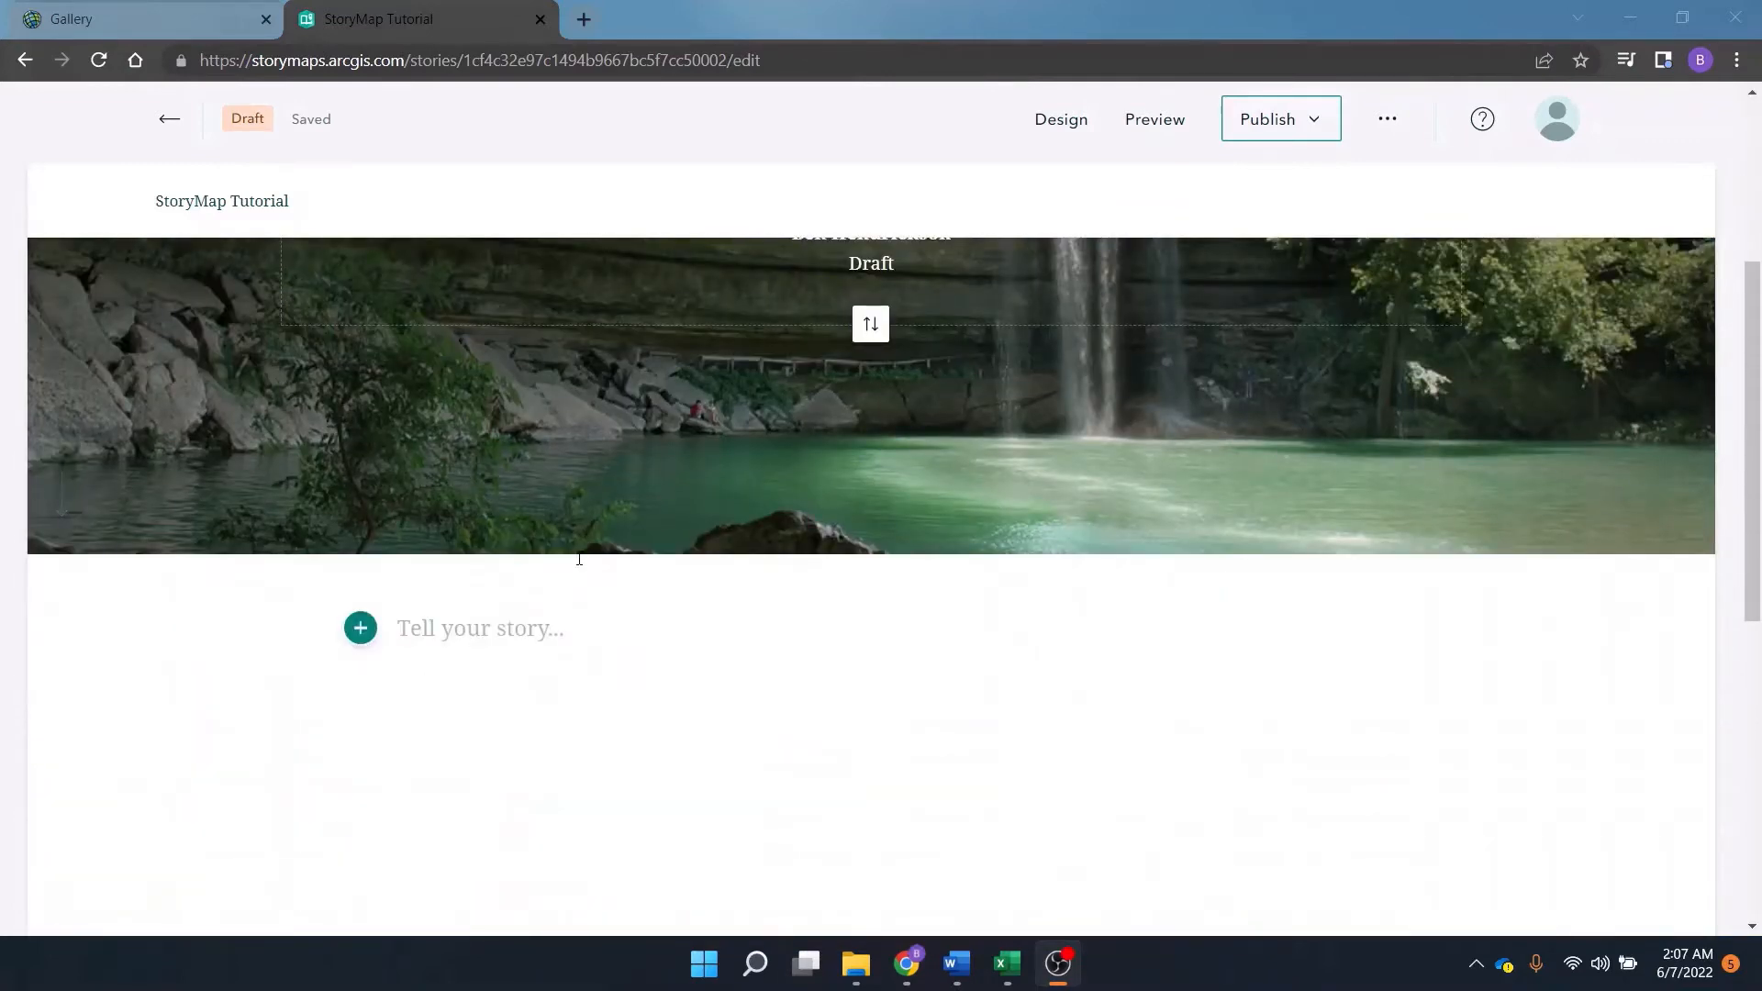
{"action": "scroll", "coordinate": [578, 555], "scroll_direction": "down", "scroll_amount": 2}
{"action": "scroll", "coordinate": [561, 493], "scroll_direction": "down", "scroll_amount": 2}
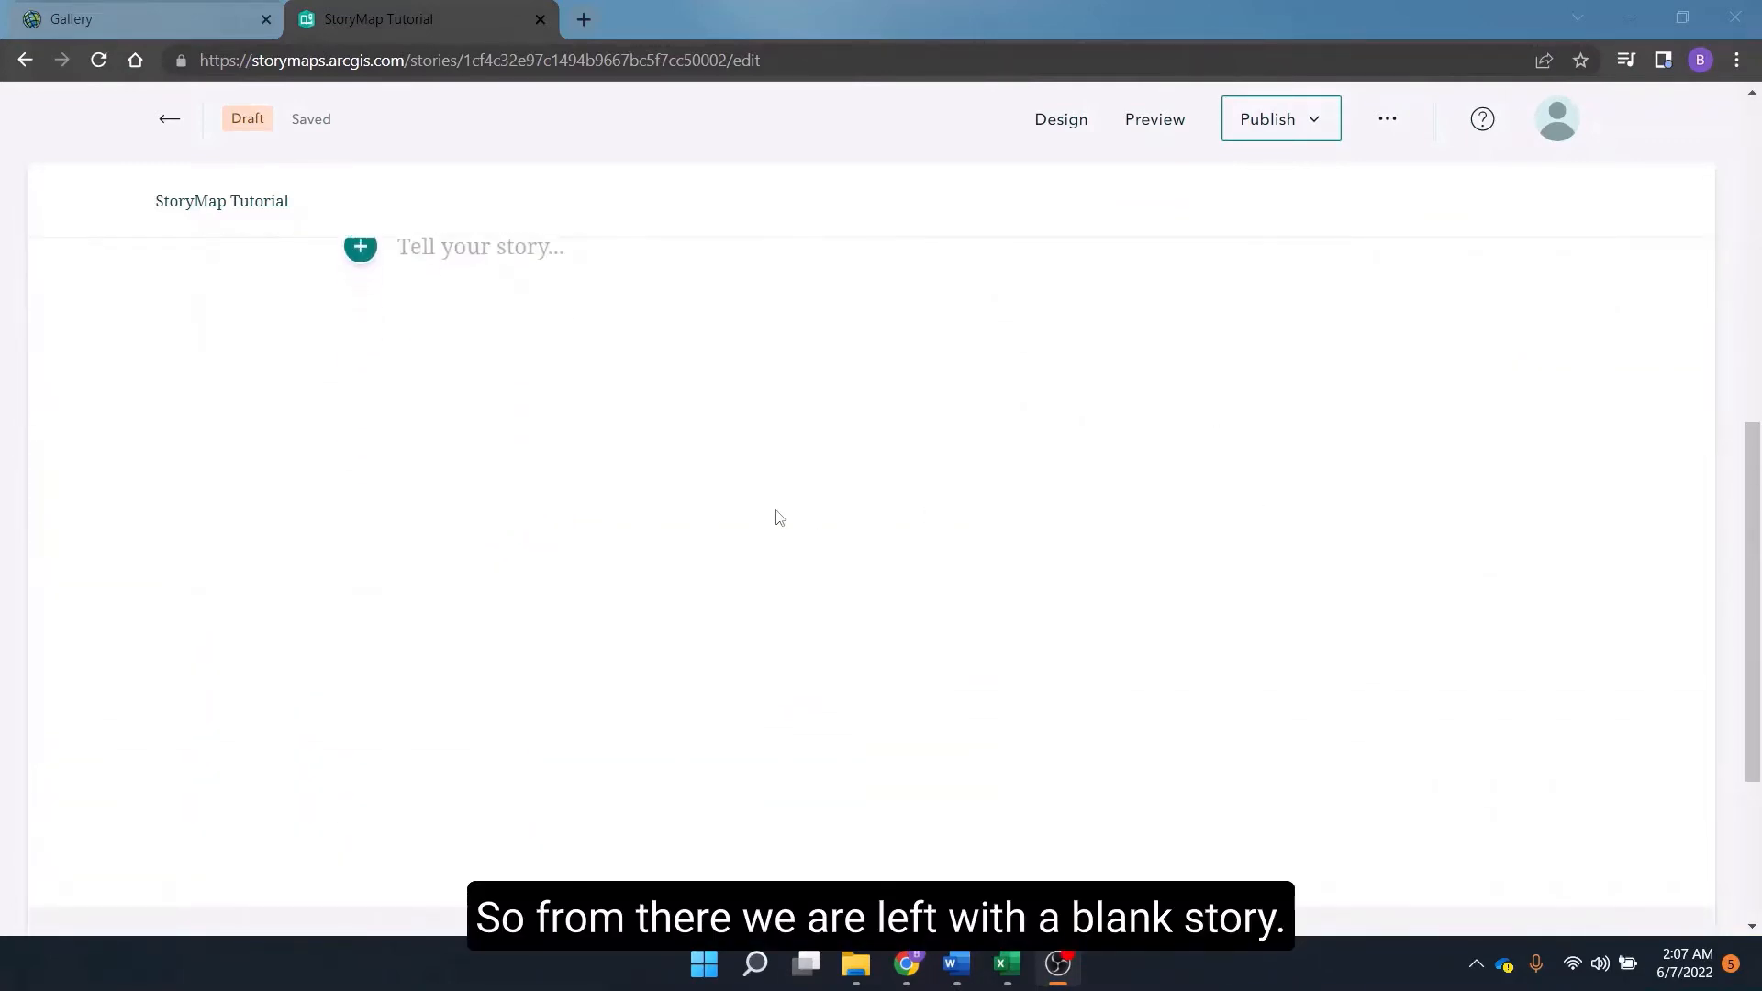
{"action": "scroll", "coordinate": [752, 514], "scroll_direction": "down", "scroll_amount": 3}
{"action": "scroll", "coordinate": [698, 505], "scroll_direction": "up", "scroll_amount": 7}
{"action": "scroll", "coordinate": [789, 493], "scroll_direction": "down", "scroll_amount": 2}
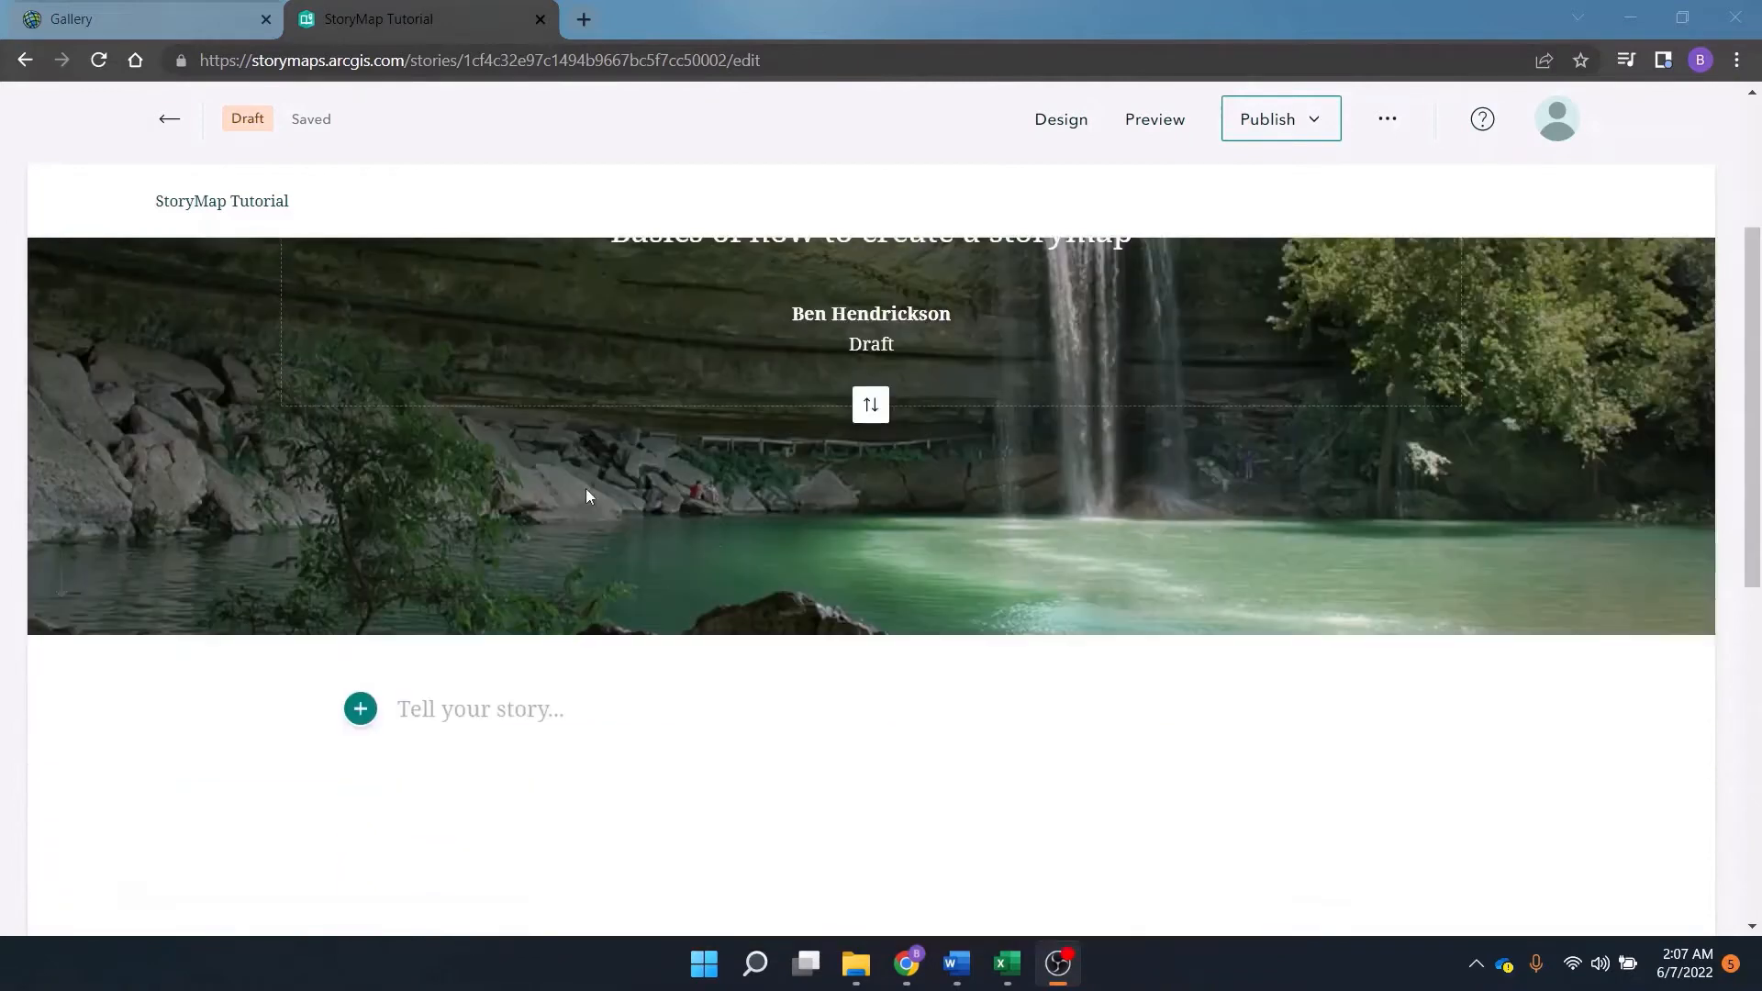
{"action": "scroll", "coordinate": [458, 523], "scroll_direction": "down", "scroll_amount": 1}
{"action": "scroll", "coordinate": [382, 747], "scroll_direction": "down", "scroll_amount": 2}
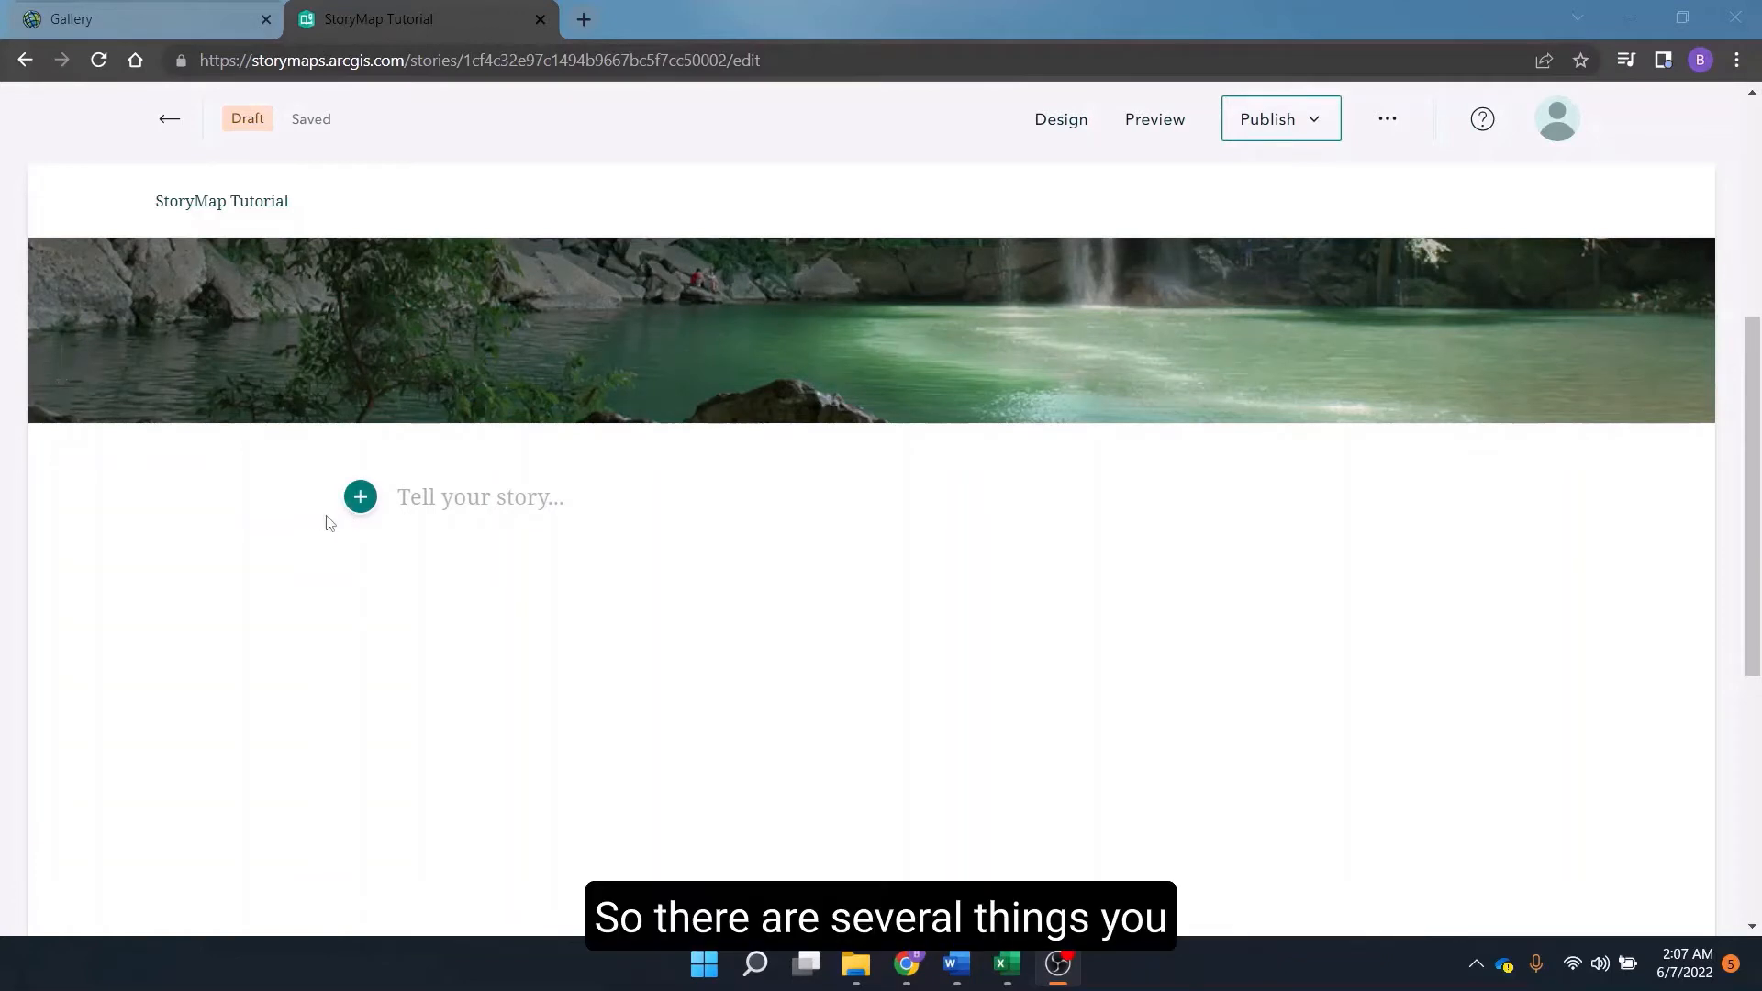
{"action": "left_click", "coordinate": [358, 504]}
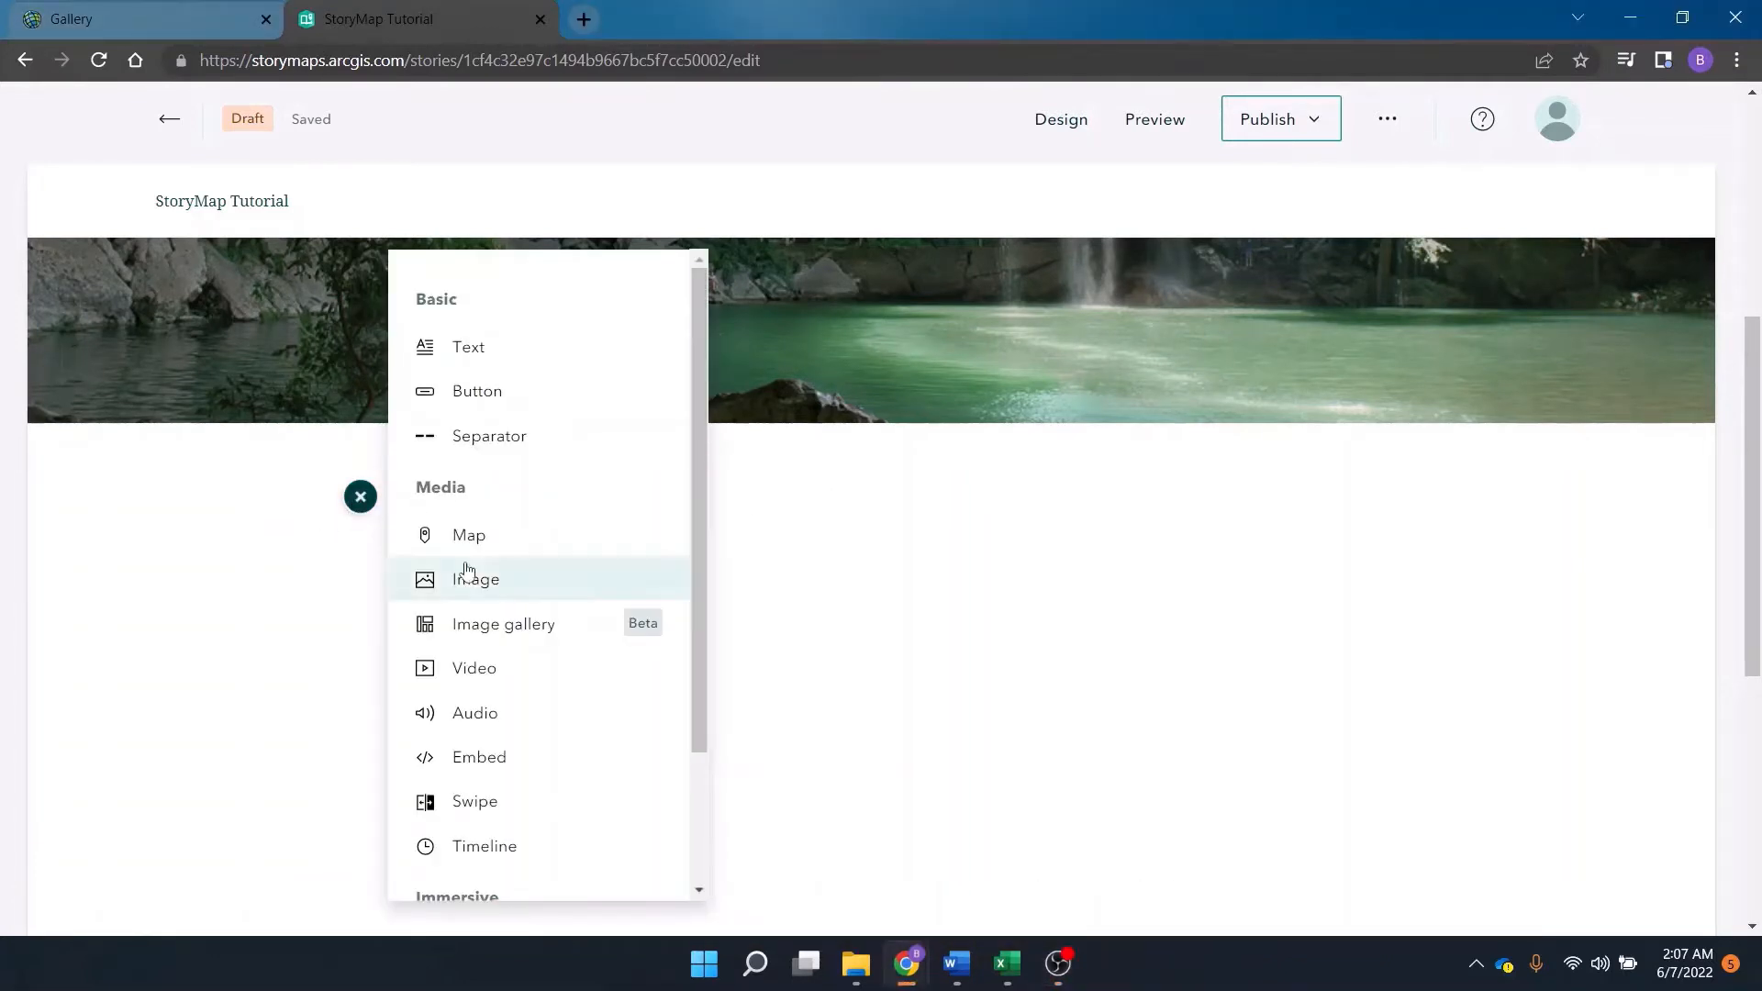
{"action": "mouse_move", "coordinate": [468, 551]}
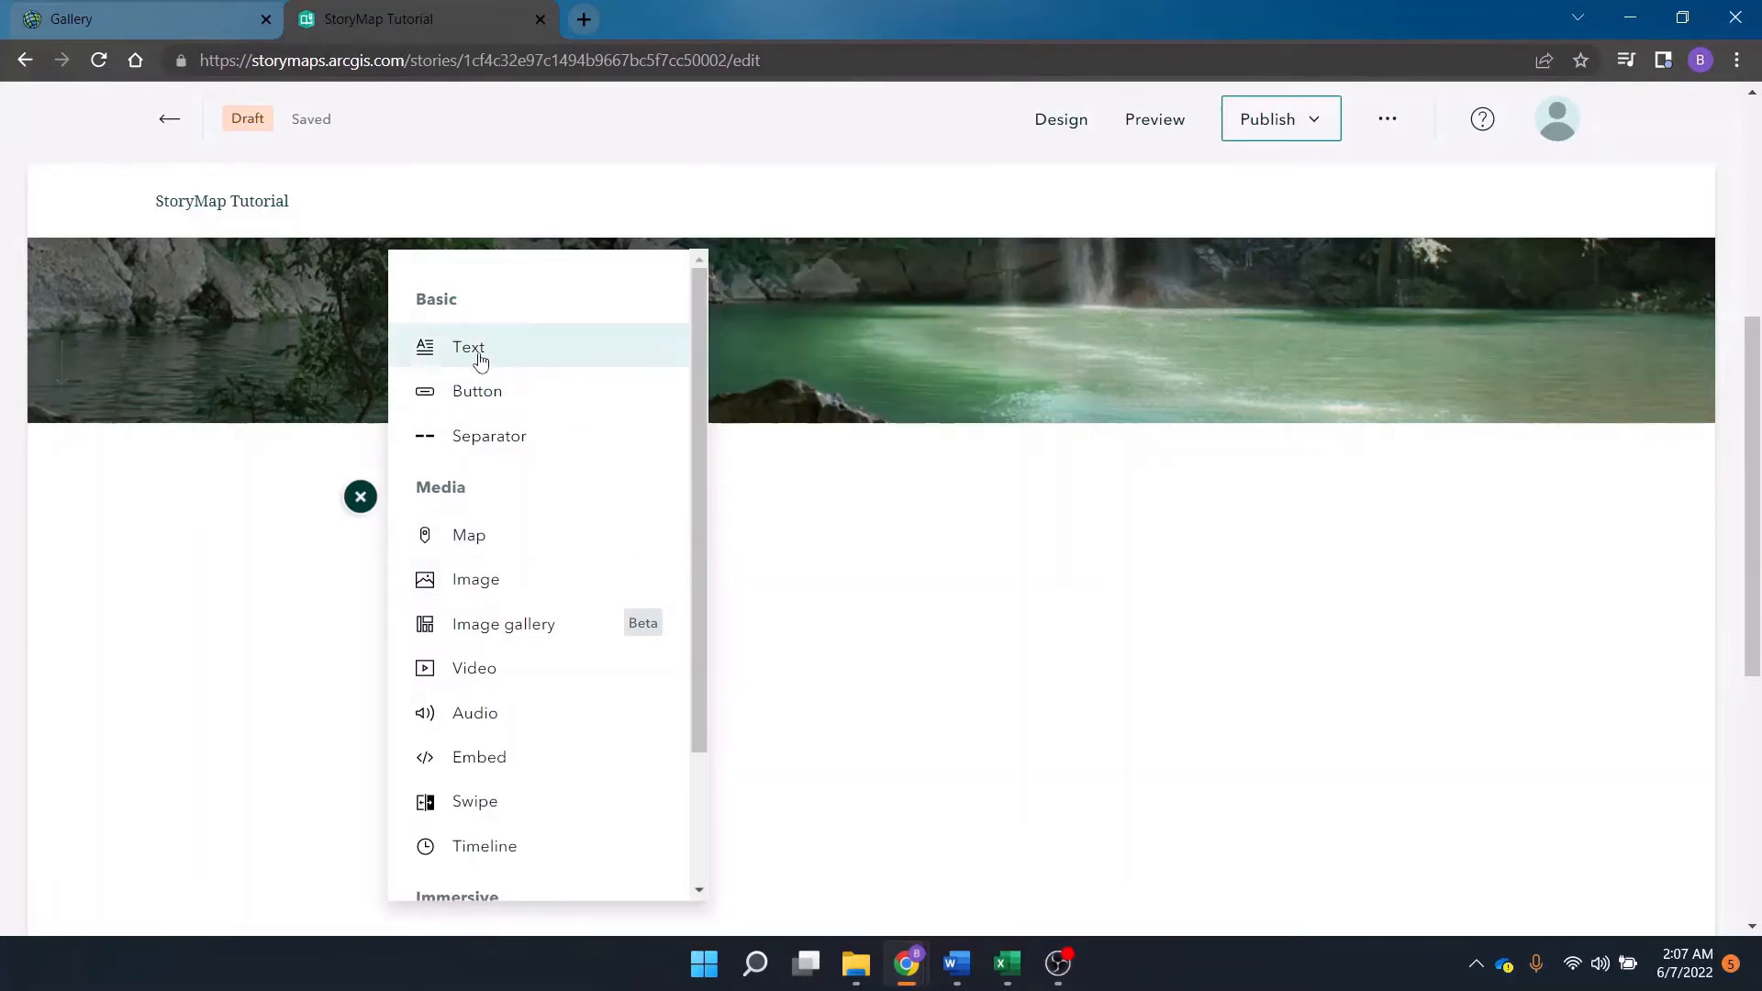
{"action": "left_click", "coordinate": [474, 358]}
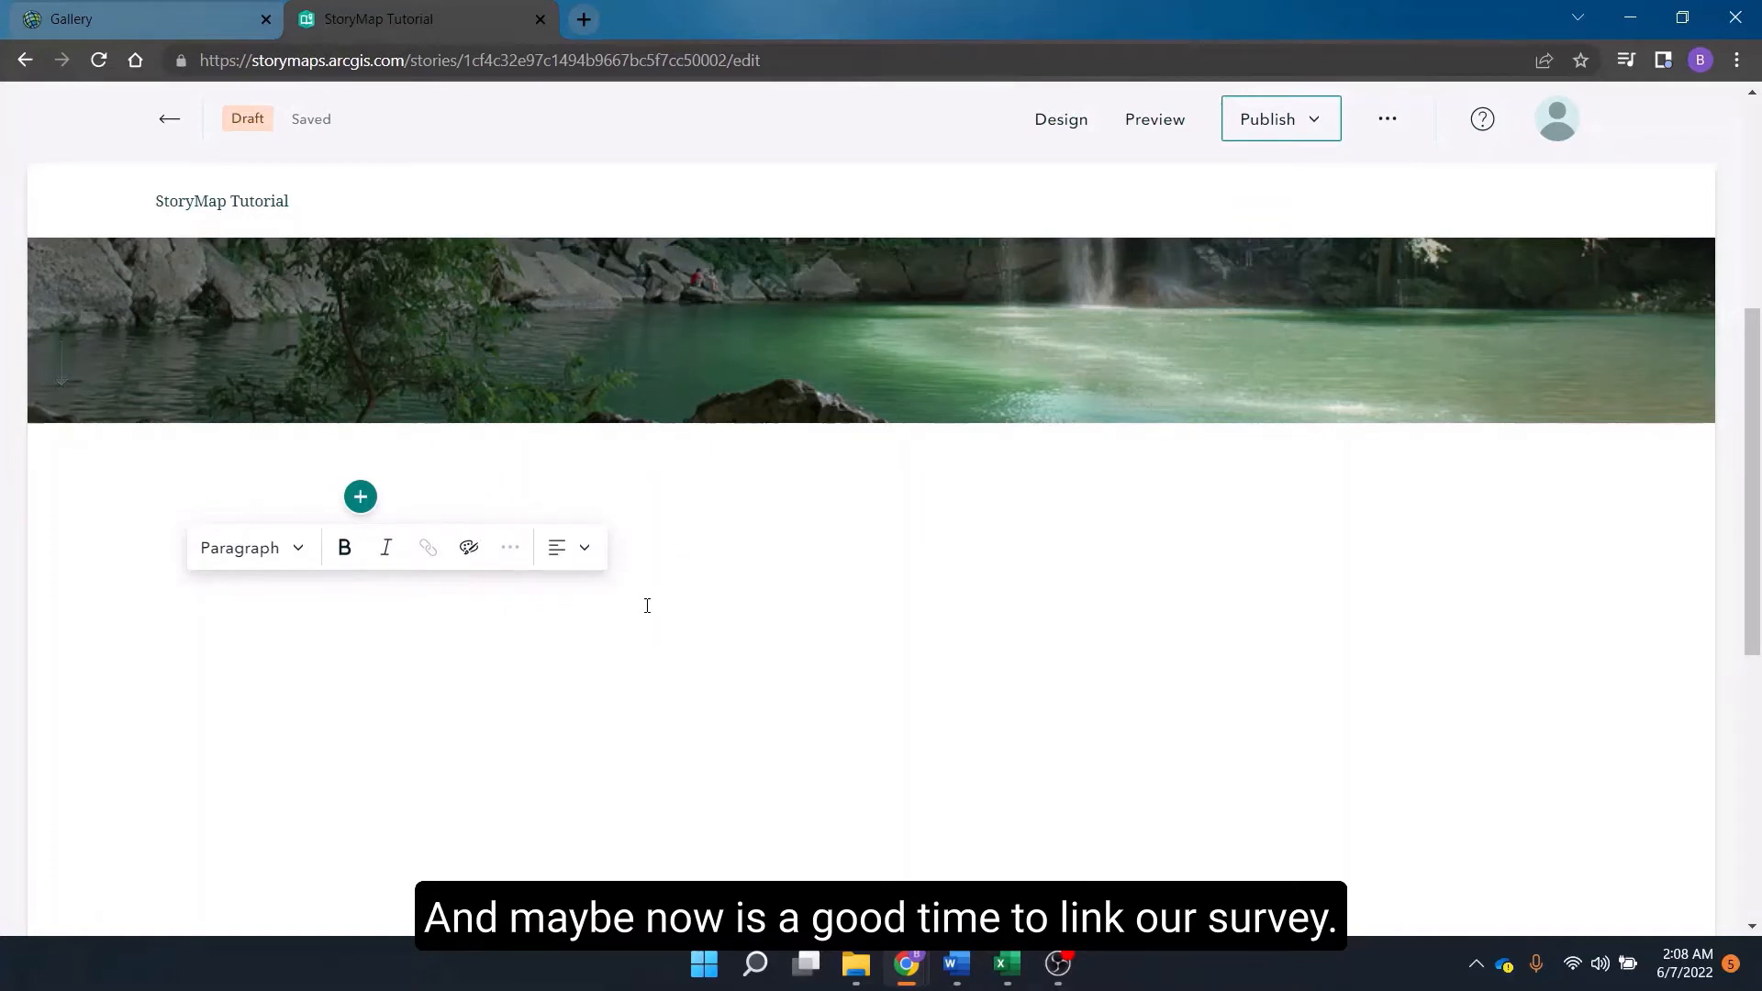
{"action": "type", "text": "Survey Lin"}
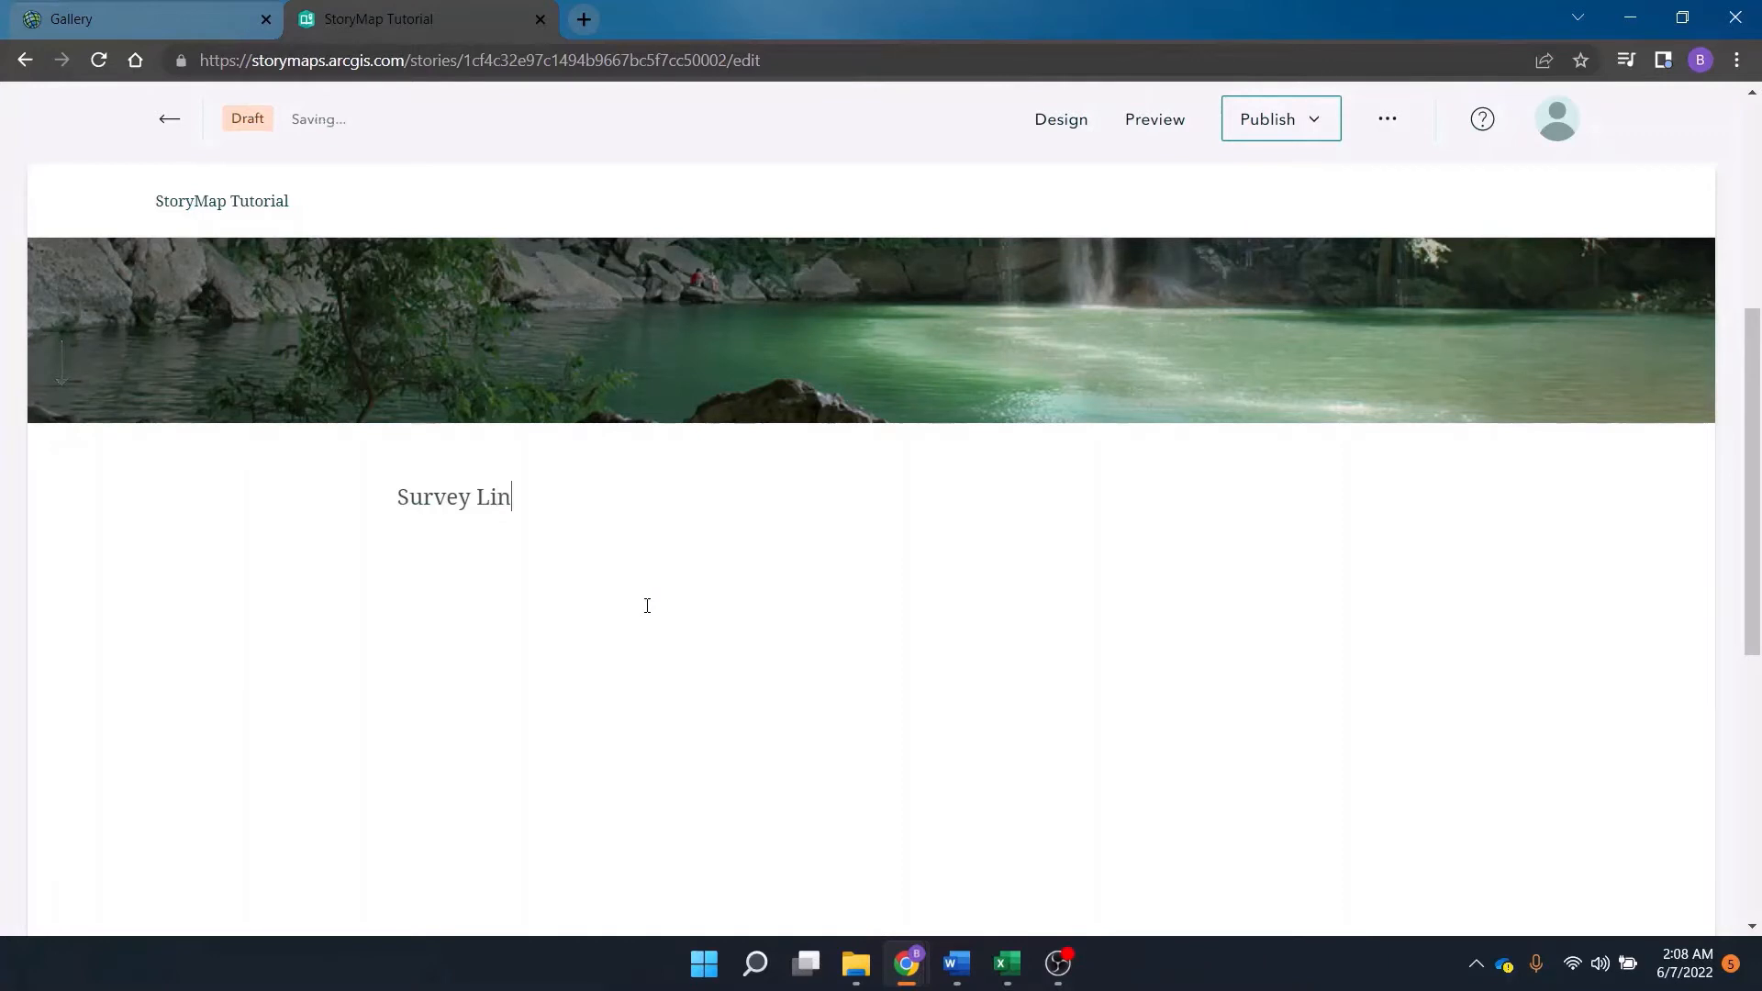
{"action": "type", "text": "kk"}
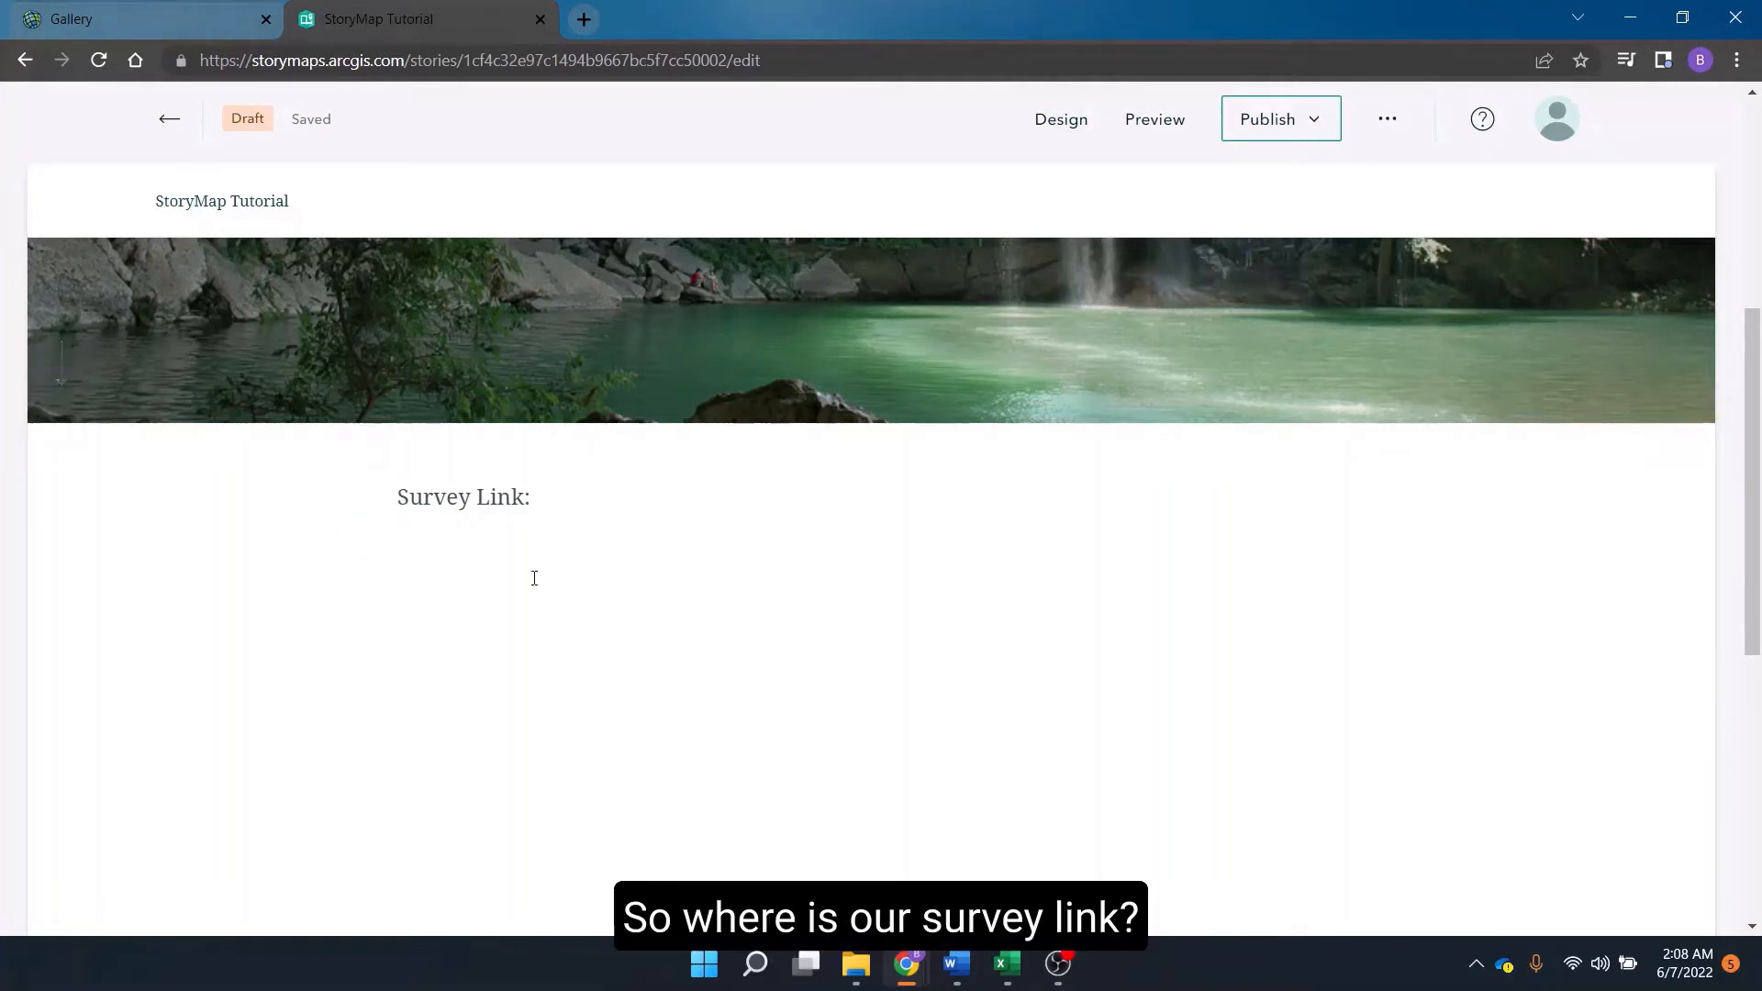
Open the Optical Brightener Tutorial survey's sharing page in Survey123 and copy its survey link.
{"action": "left_click", "coordinate": [146, 18]}
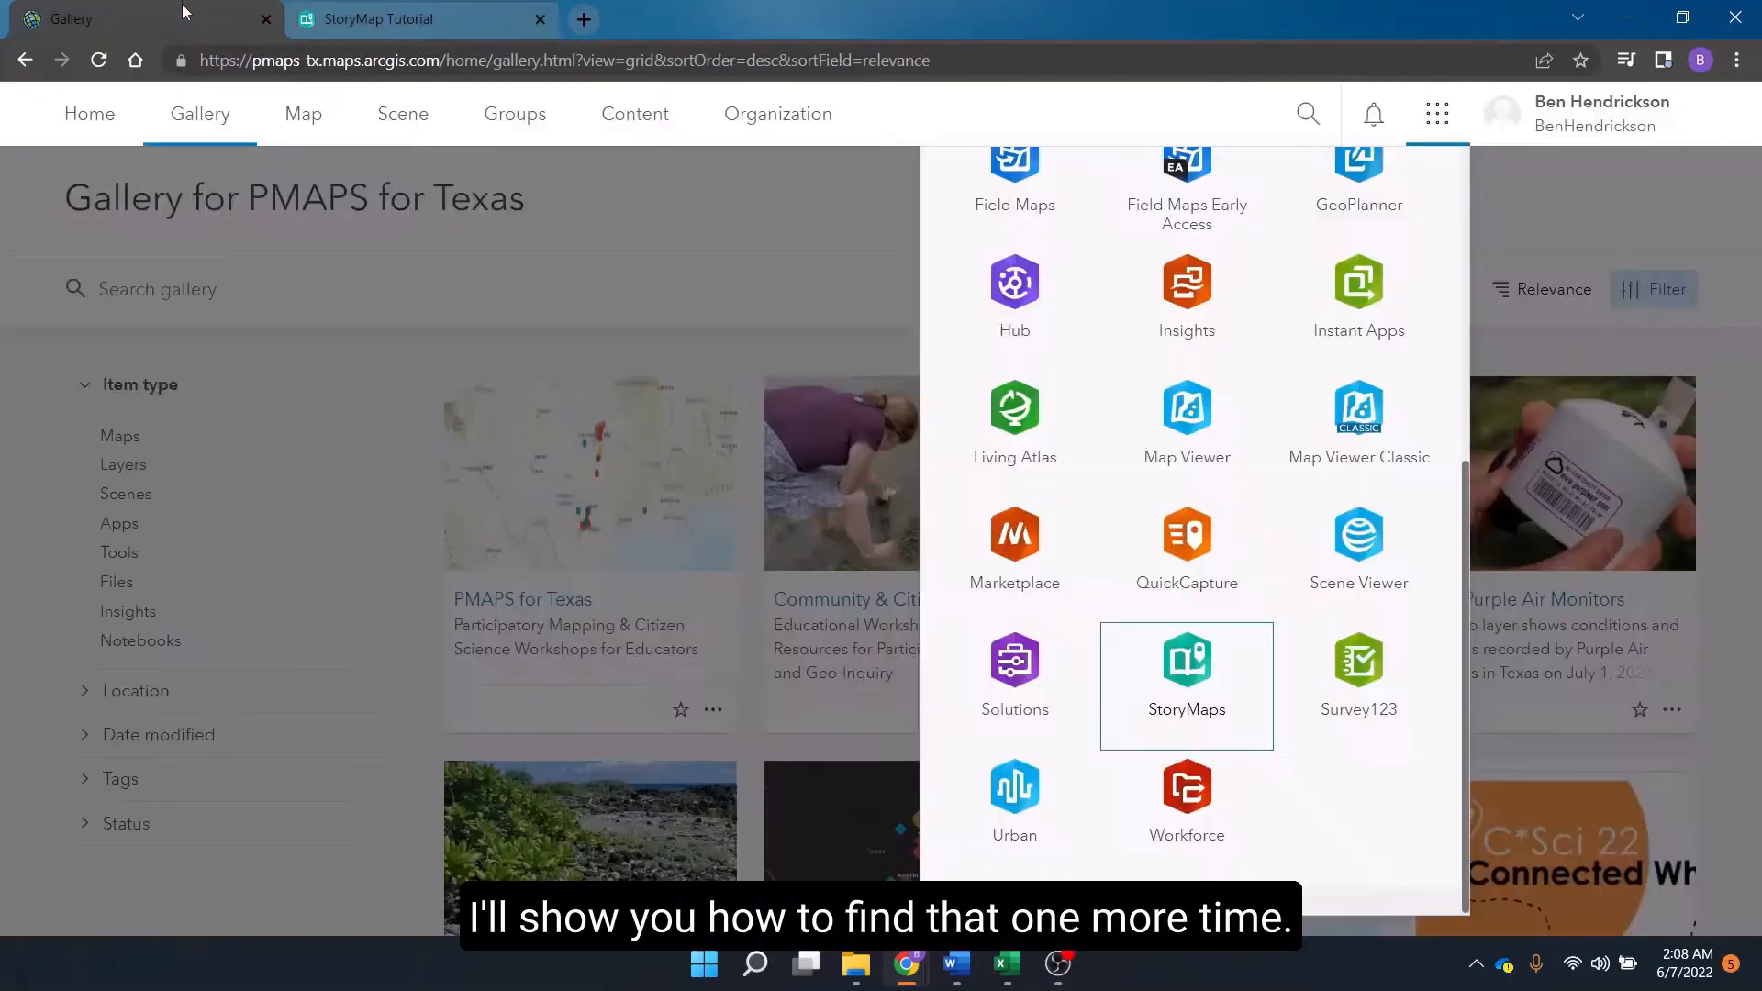
{"action": "left_click", "coordinate": [842, 277]}
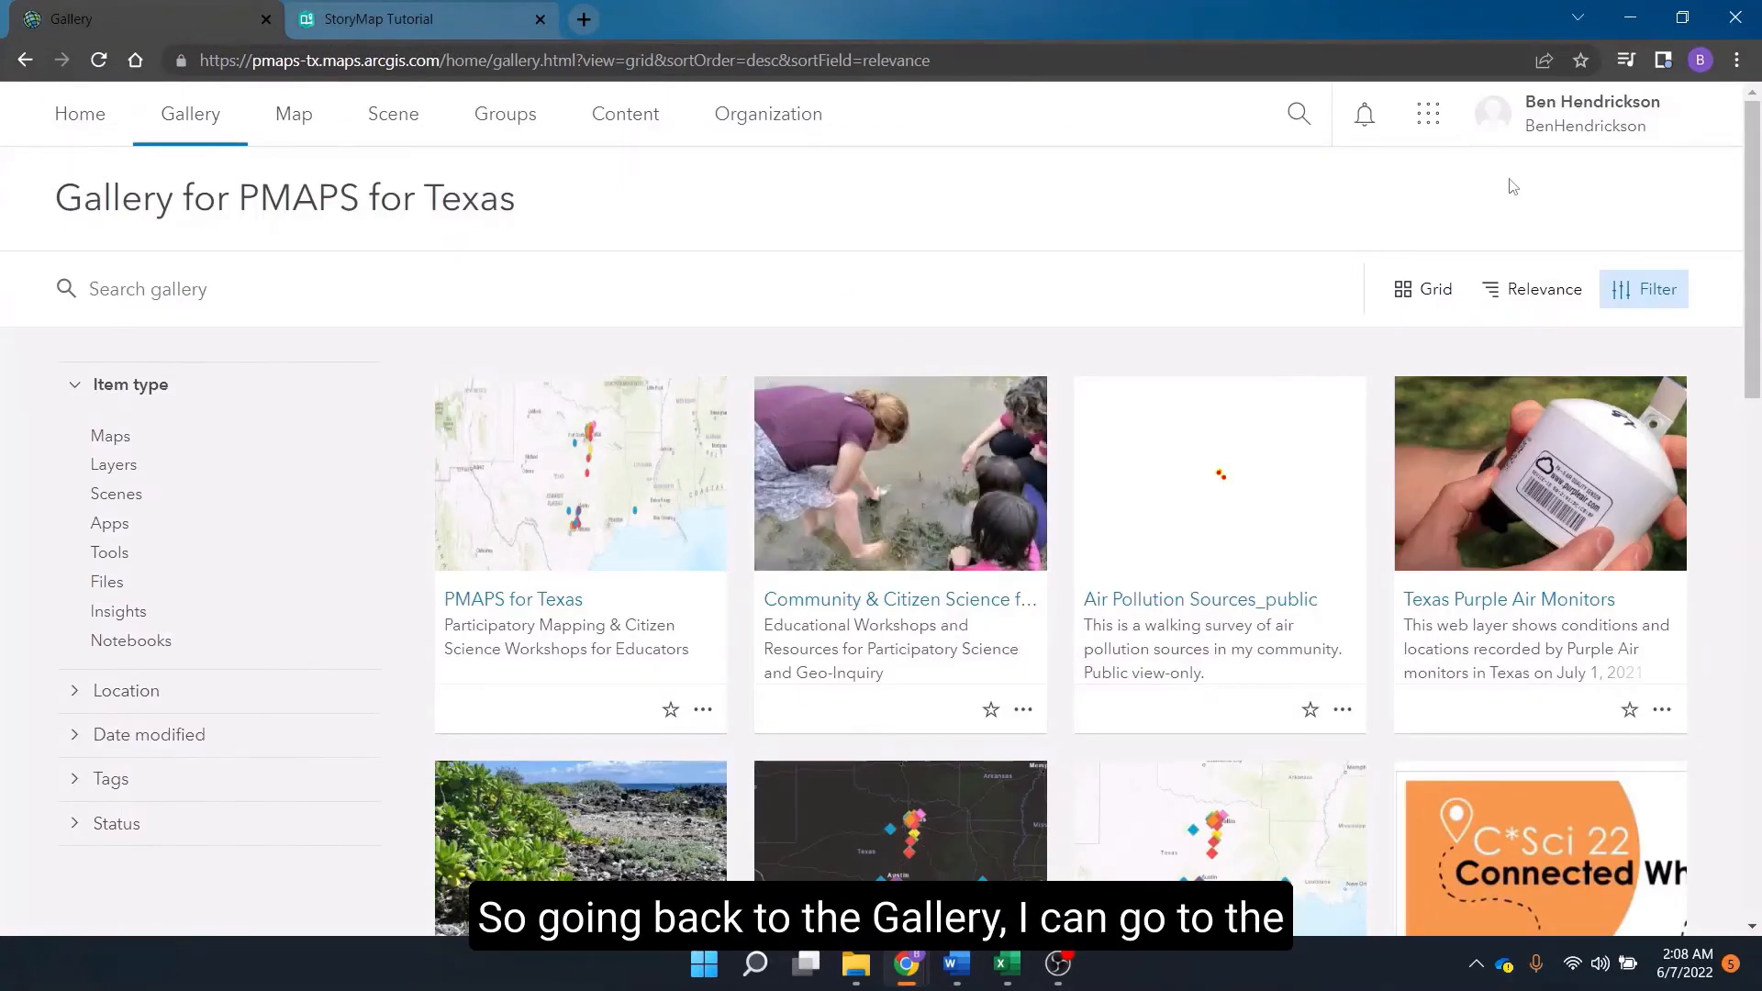
{"action": "left_click", "coordinate": [1428, 113]}
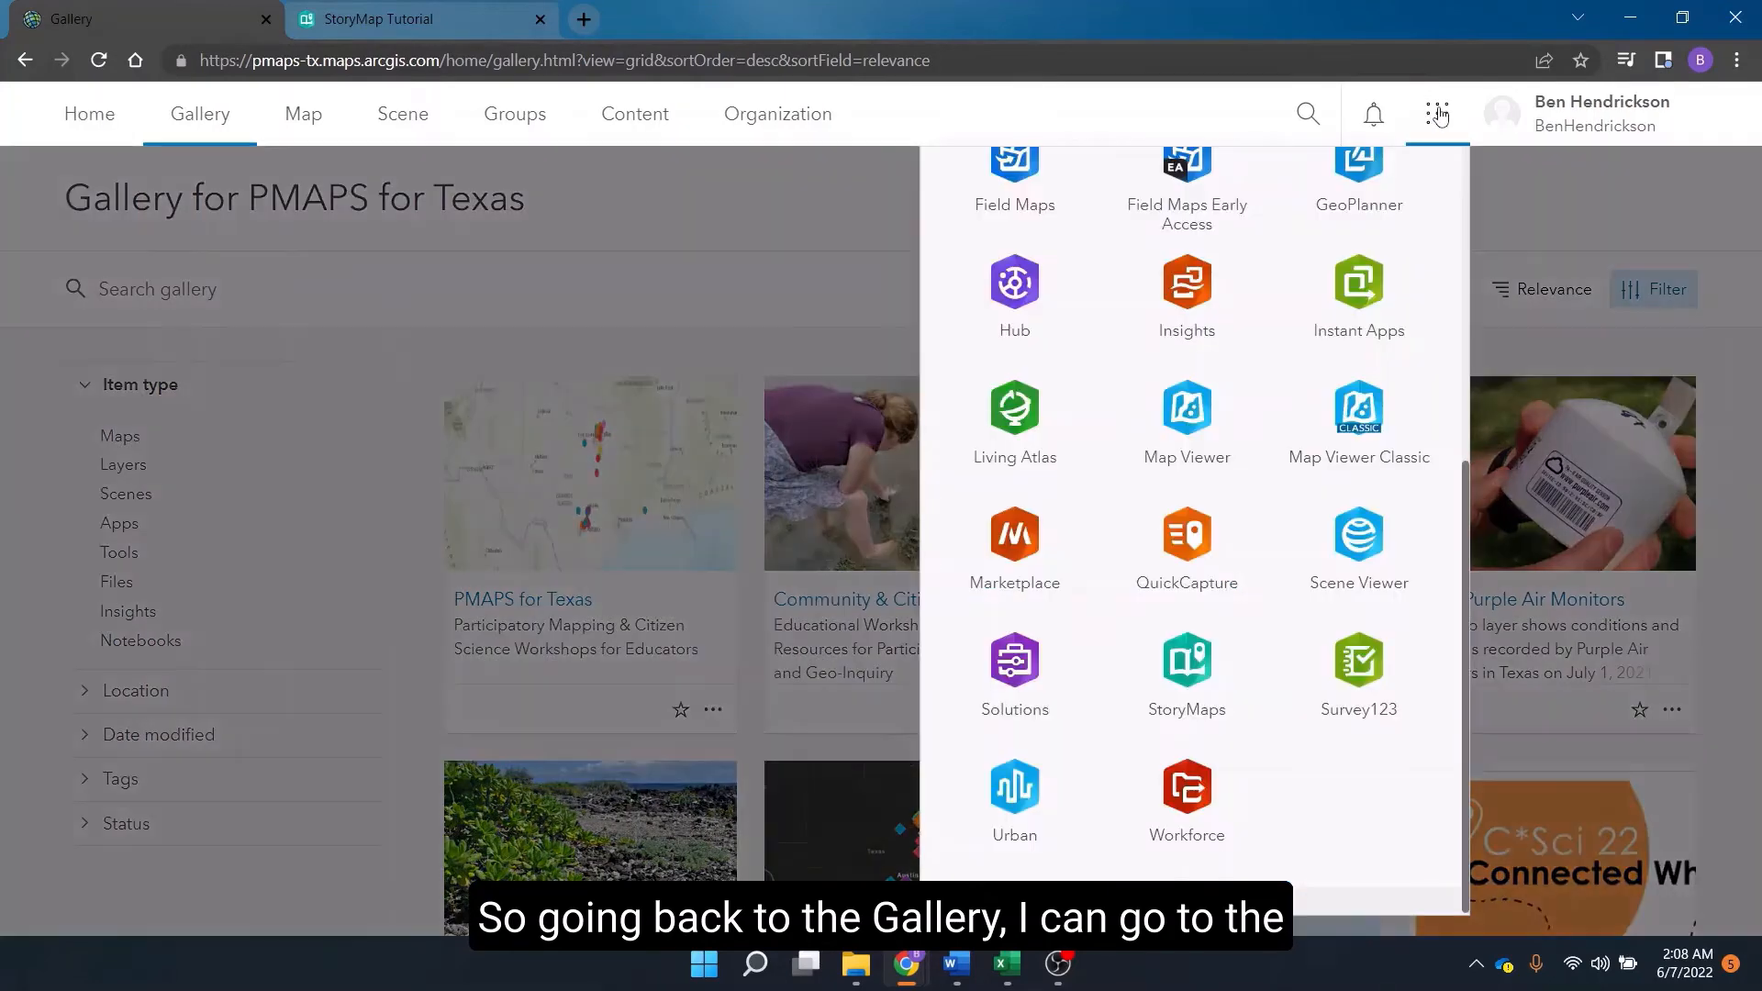
{"action": "left_click", "coordinate": [1387, 659]}
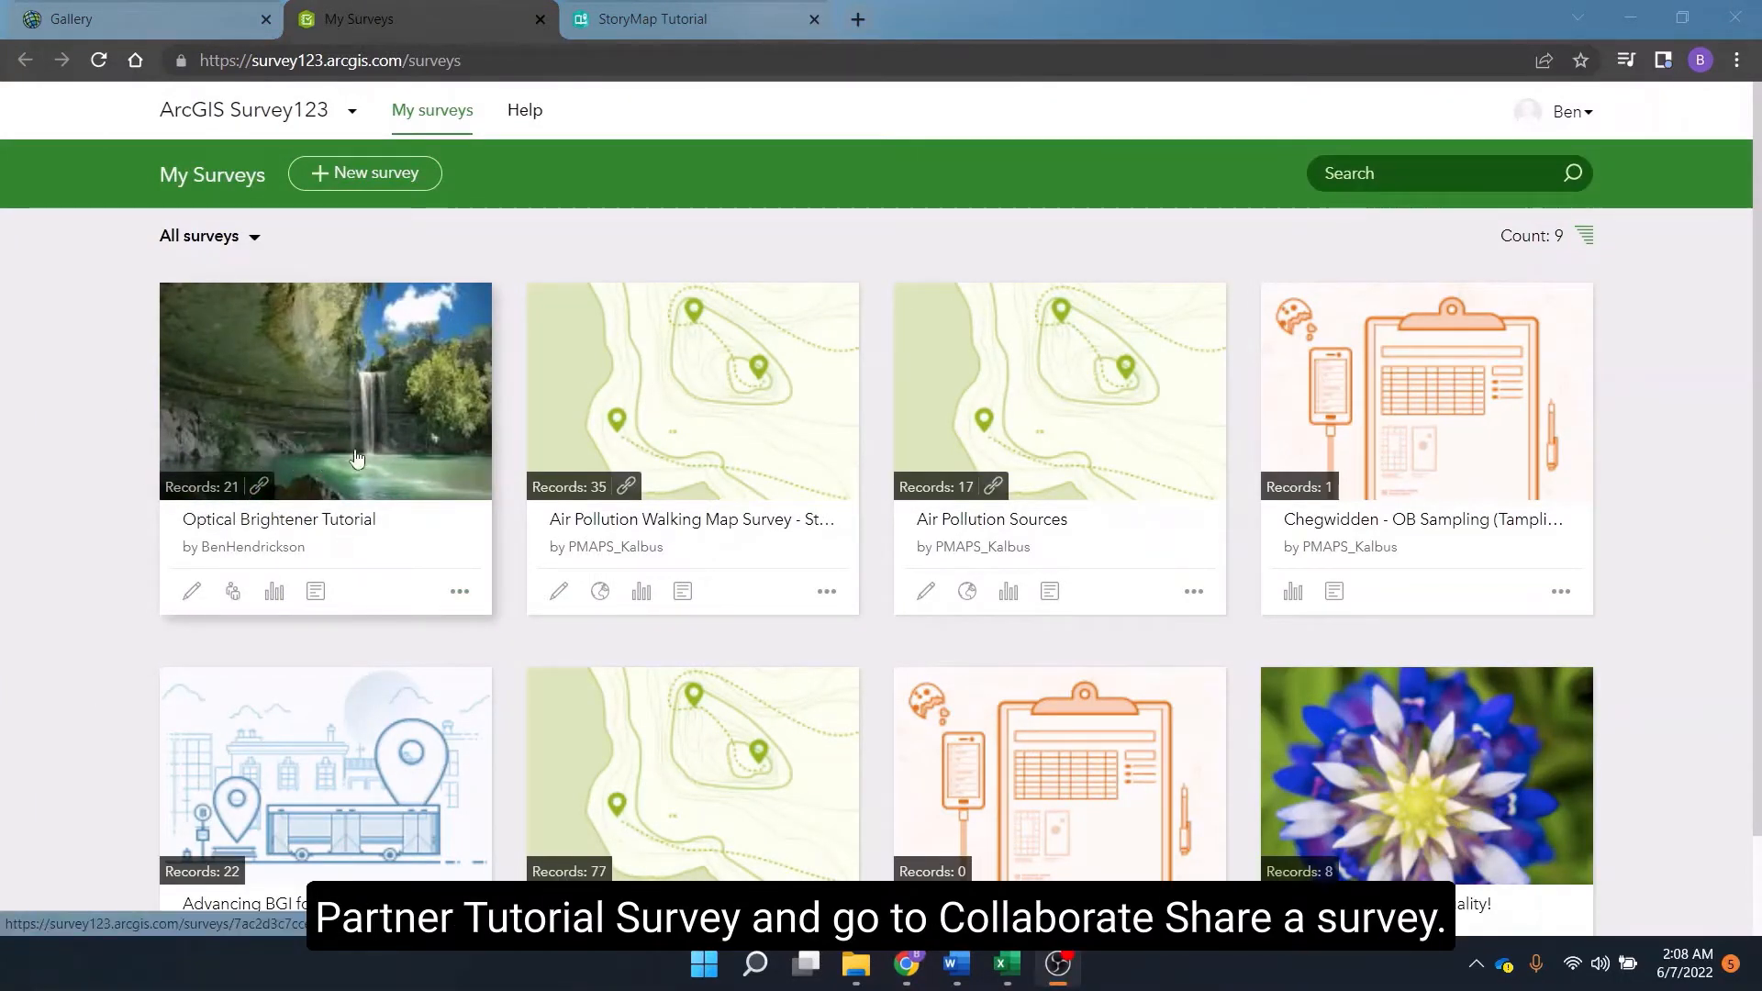
{"action": "left_click", "coordinate": [229, 602]}
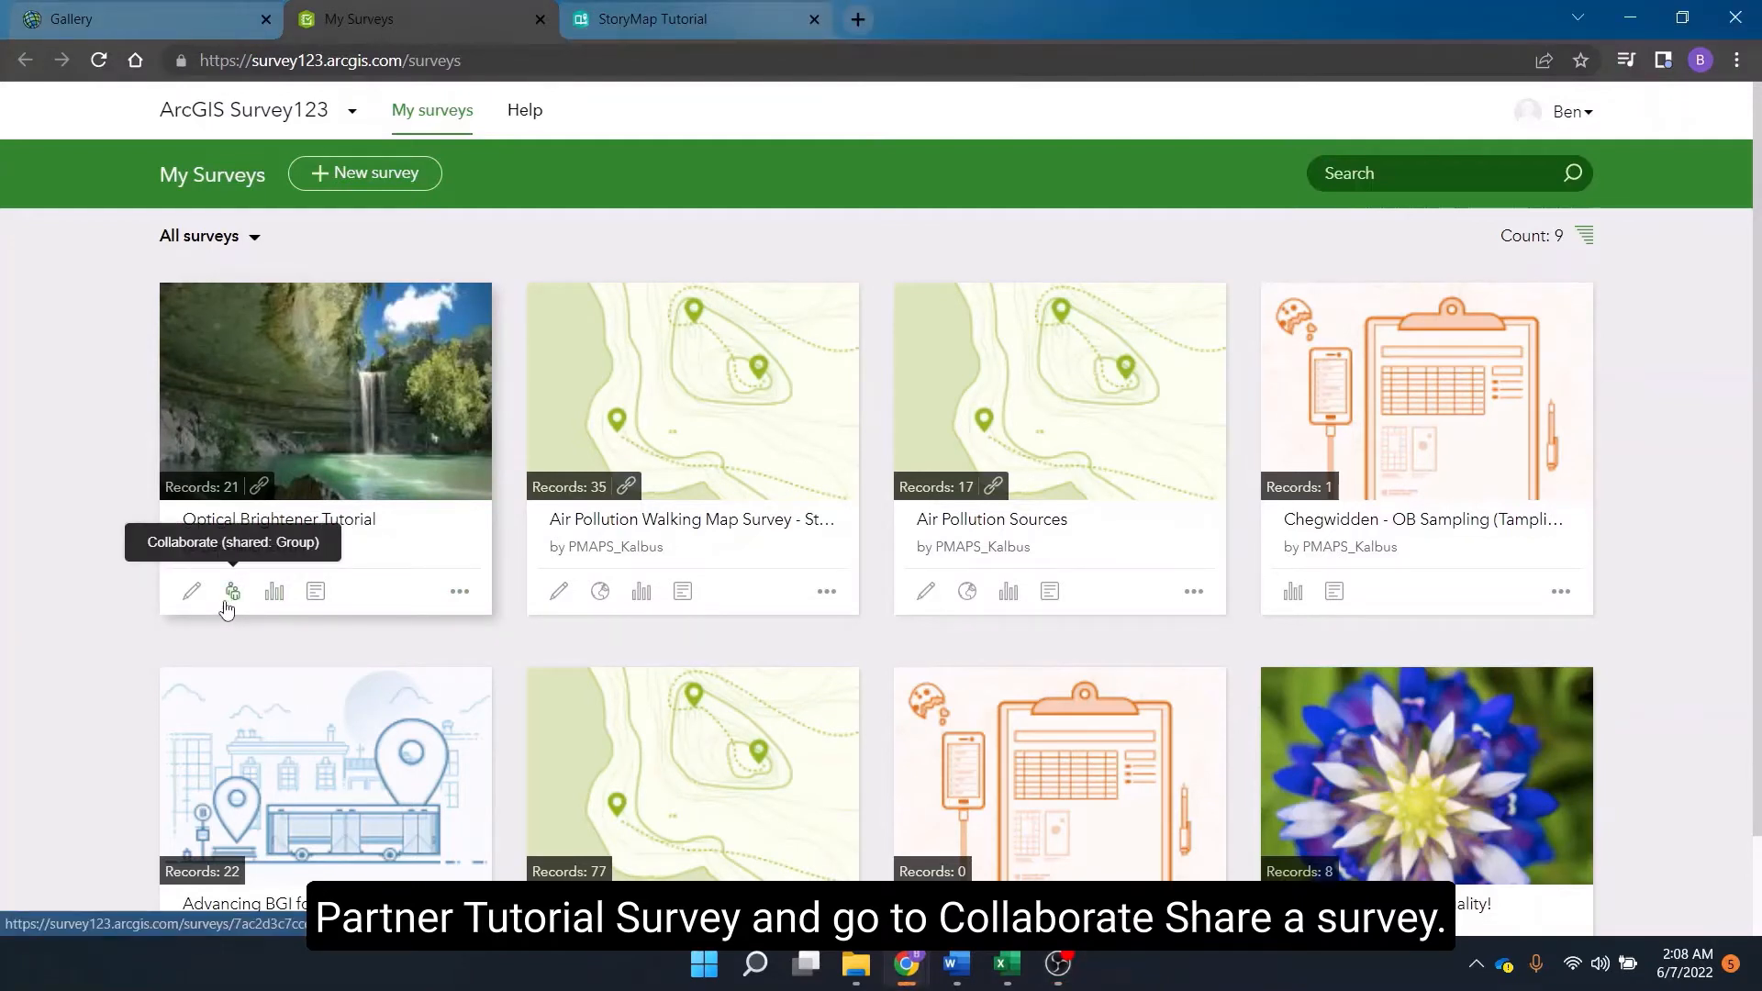
{"action": "left_click", "coordinate": [231, 595]}
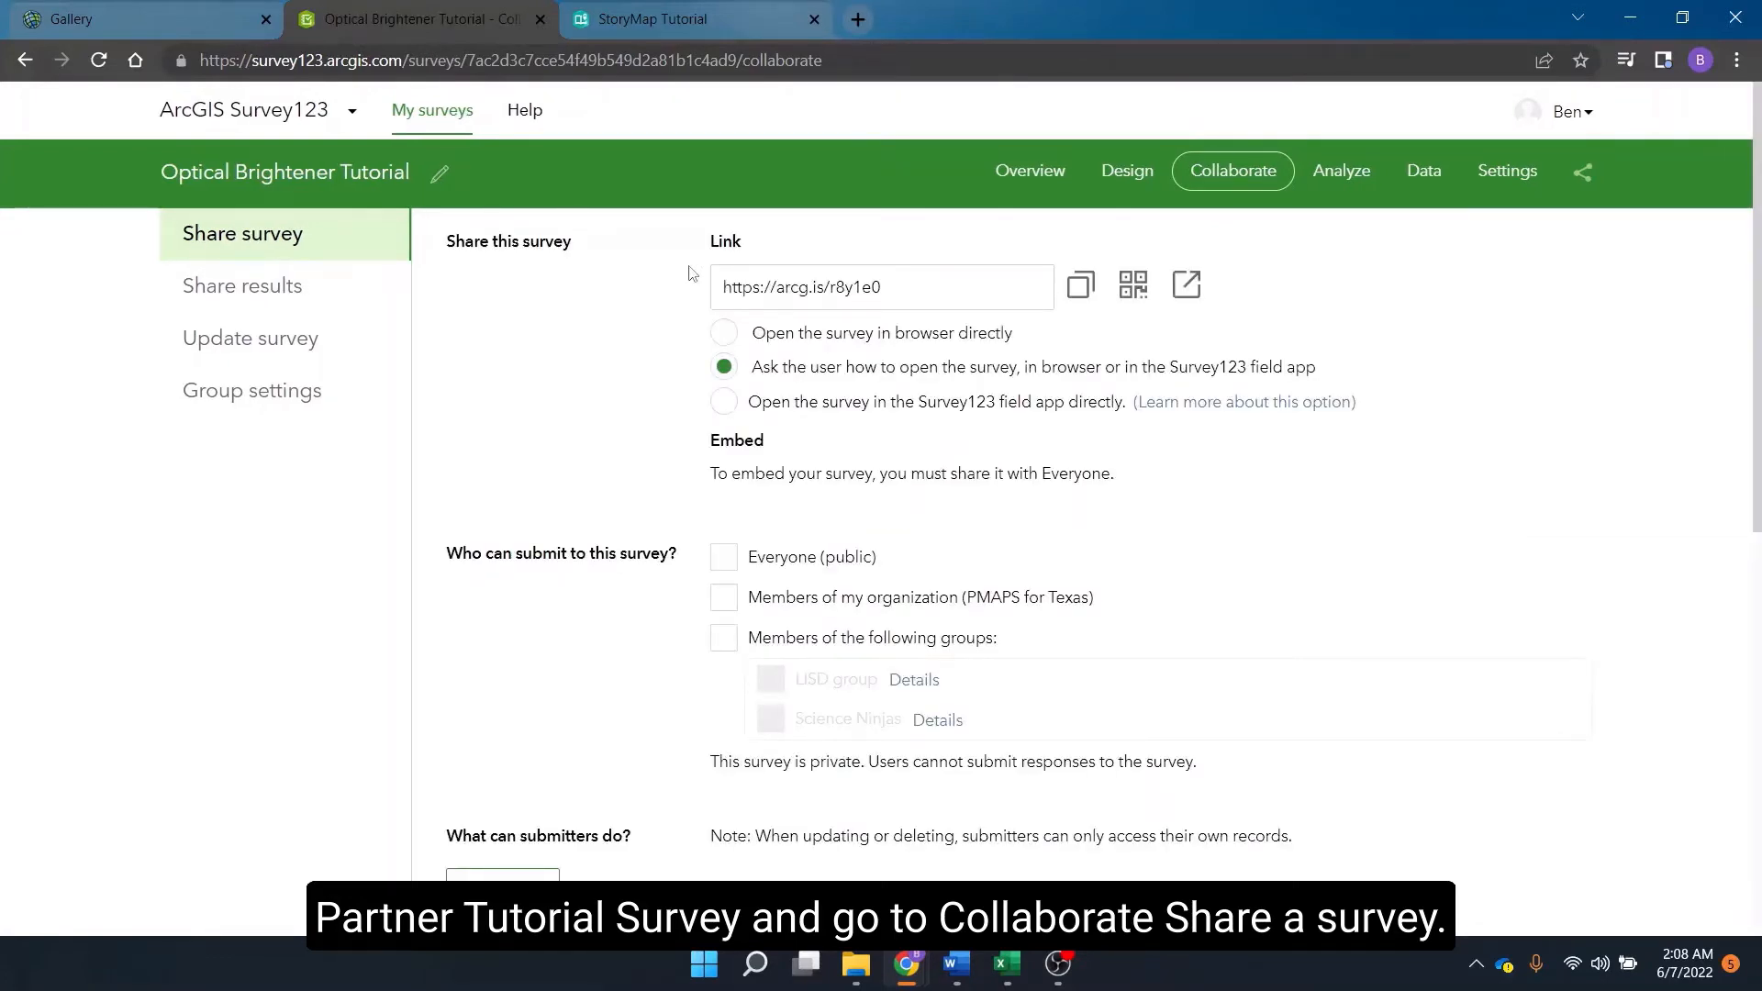
{"action": "left_click_drag", "start_coordinate": [885, 287], "coordinate": [588, 277]}
{"action": "key", "text": "ctrl+c"}
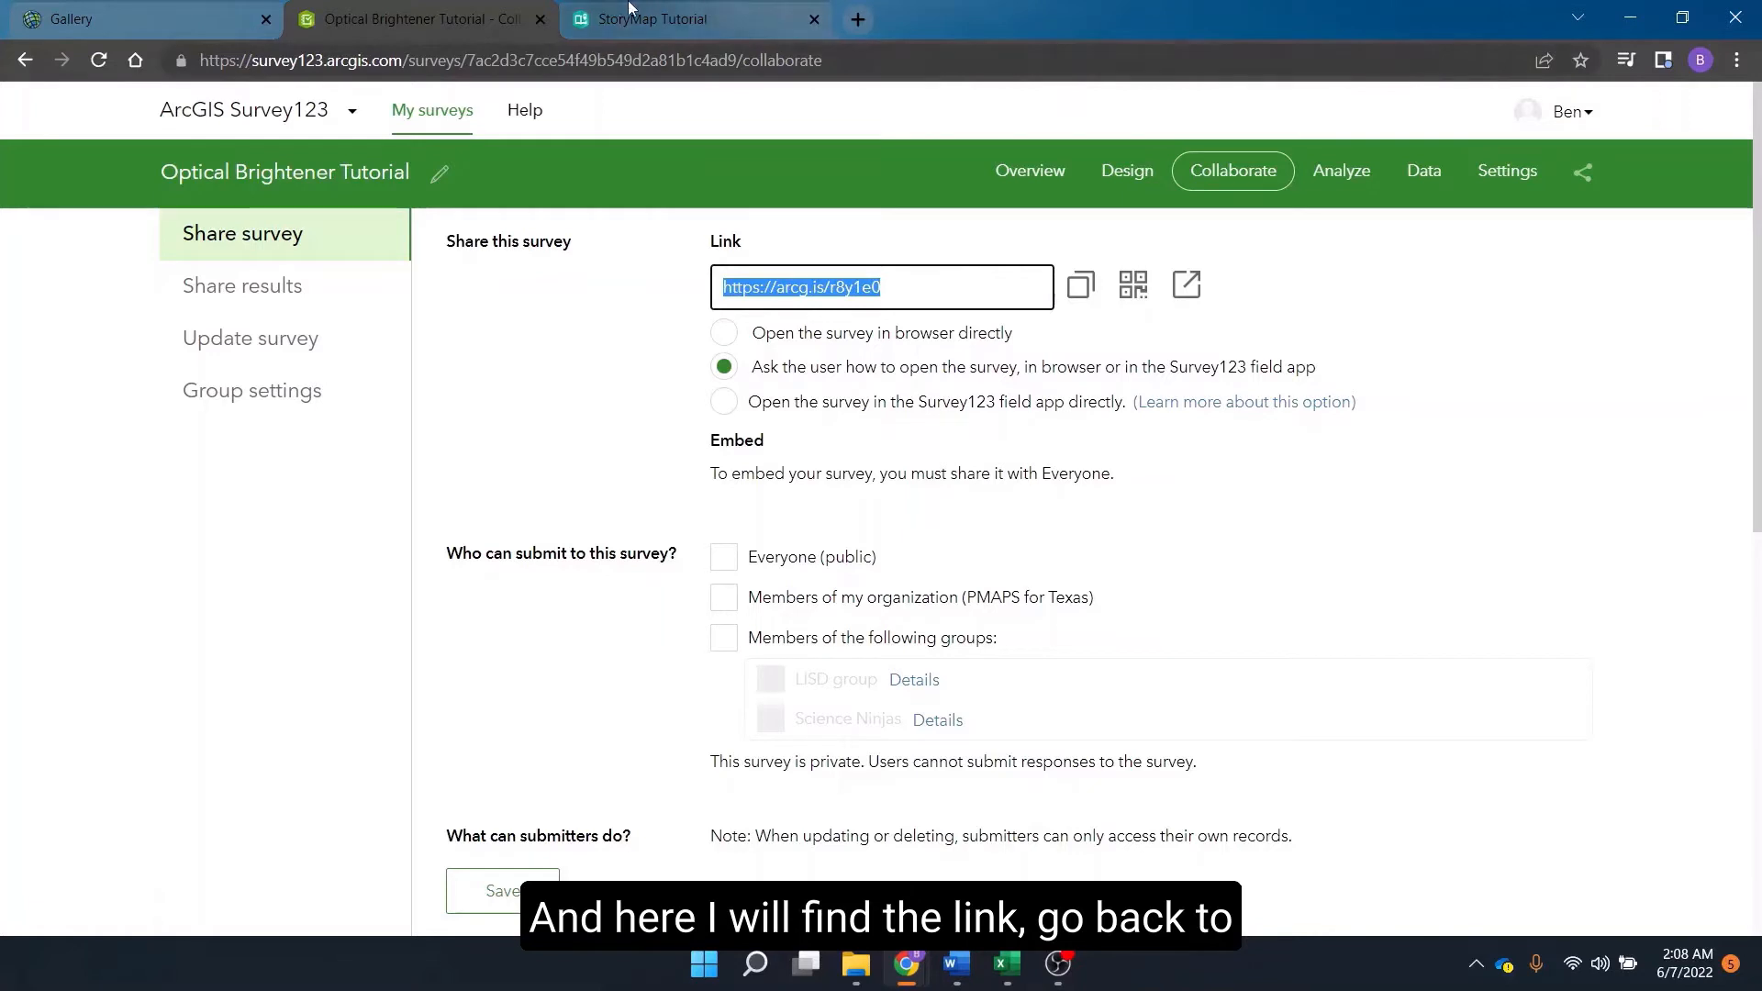
Paste the survey link after "Survey Link:" in the story's text block.
{"action": "left_click", "coordinate": [701, 8]}
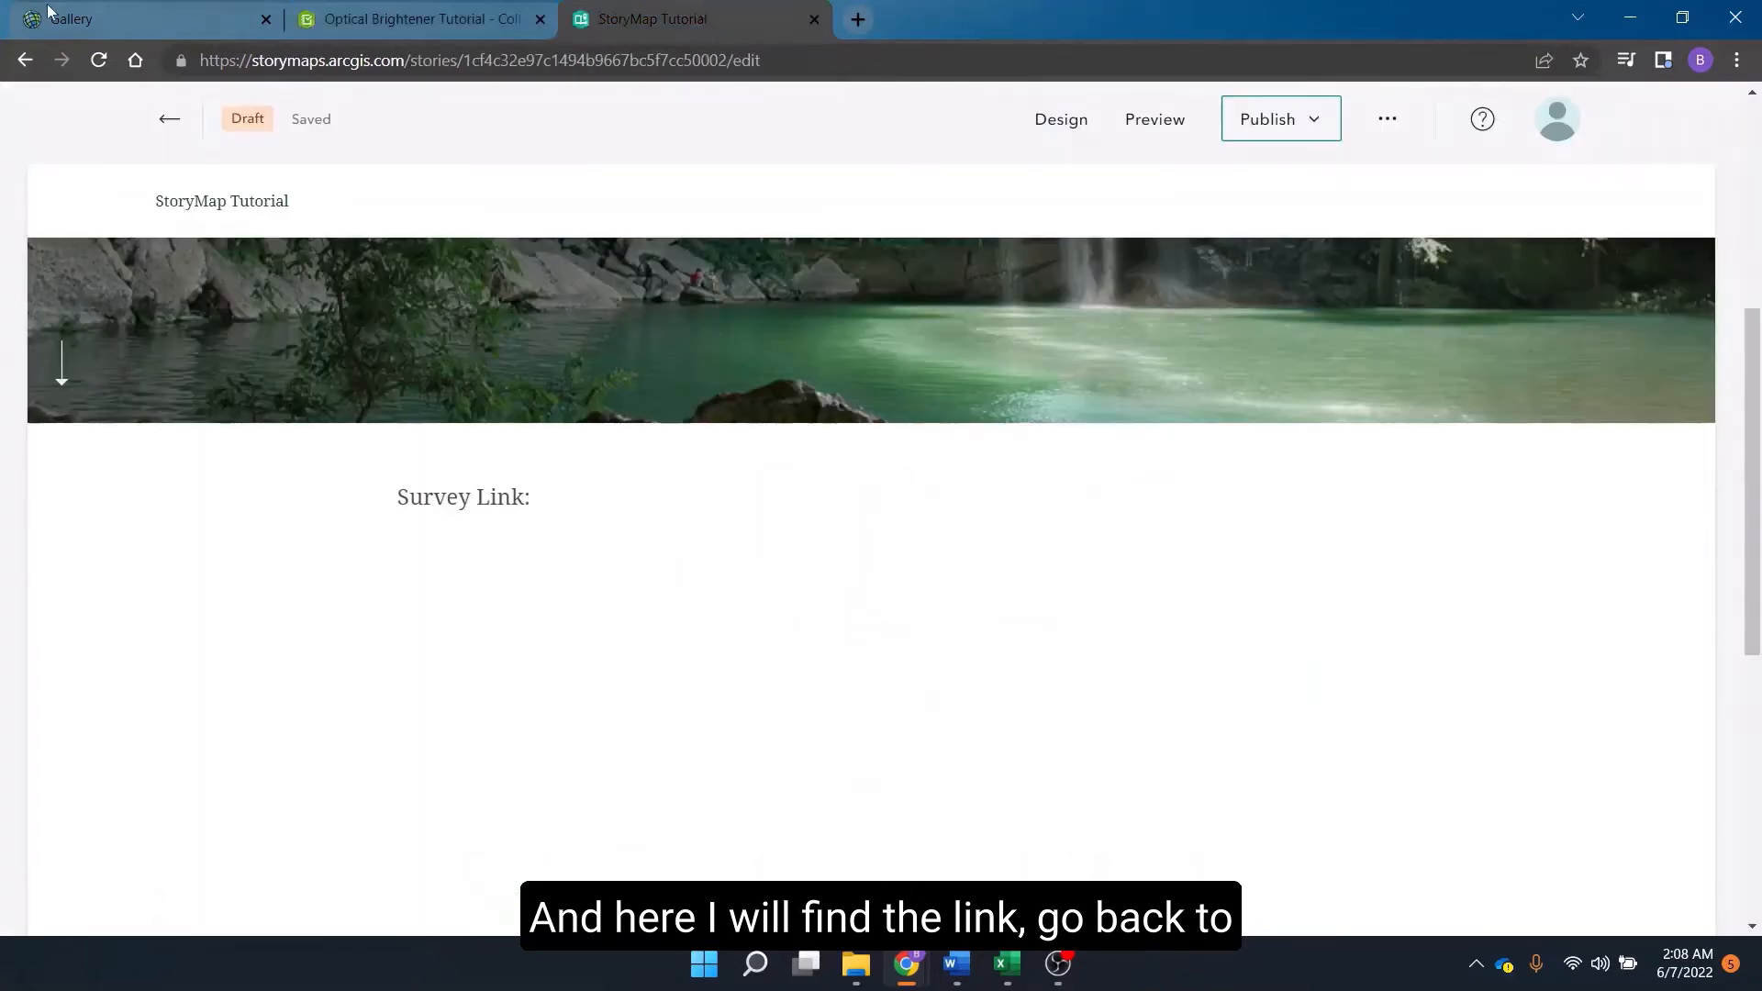
{"action": "left_click", "coordinate": [597, 470]}
{"action": "key", "text": "ctrl+v"}
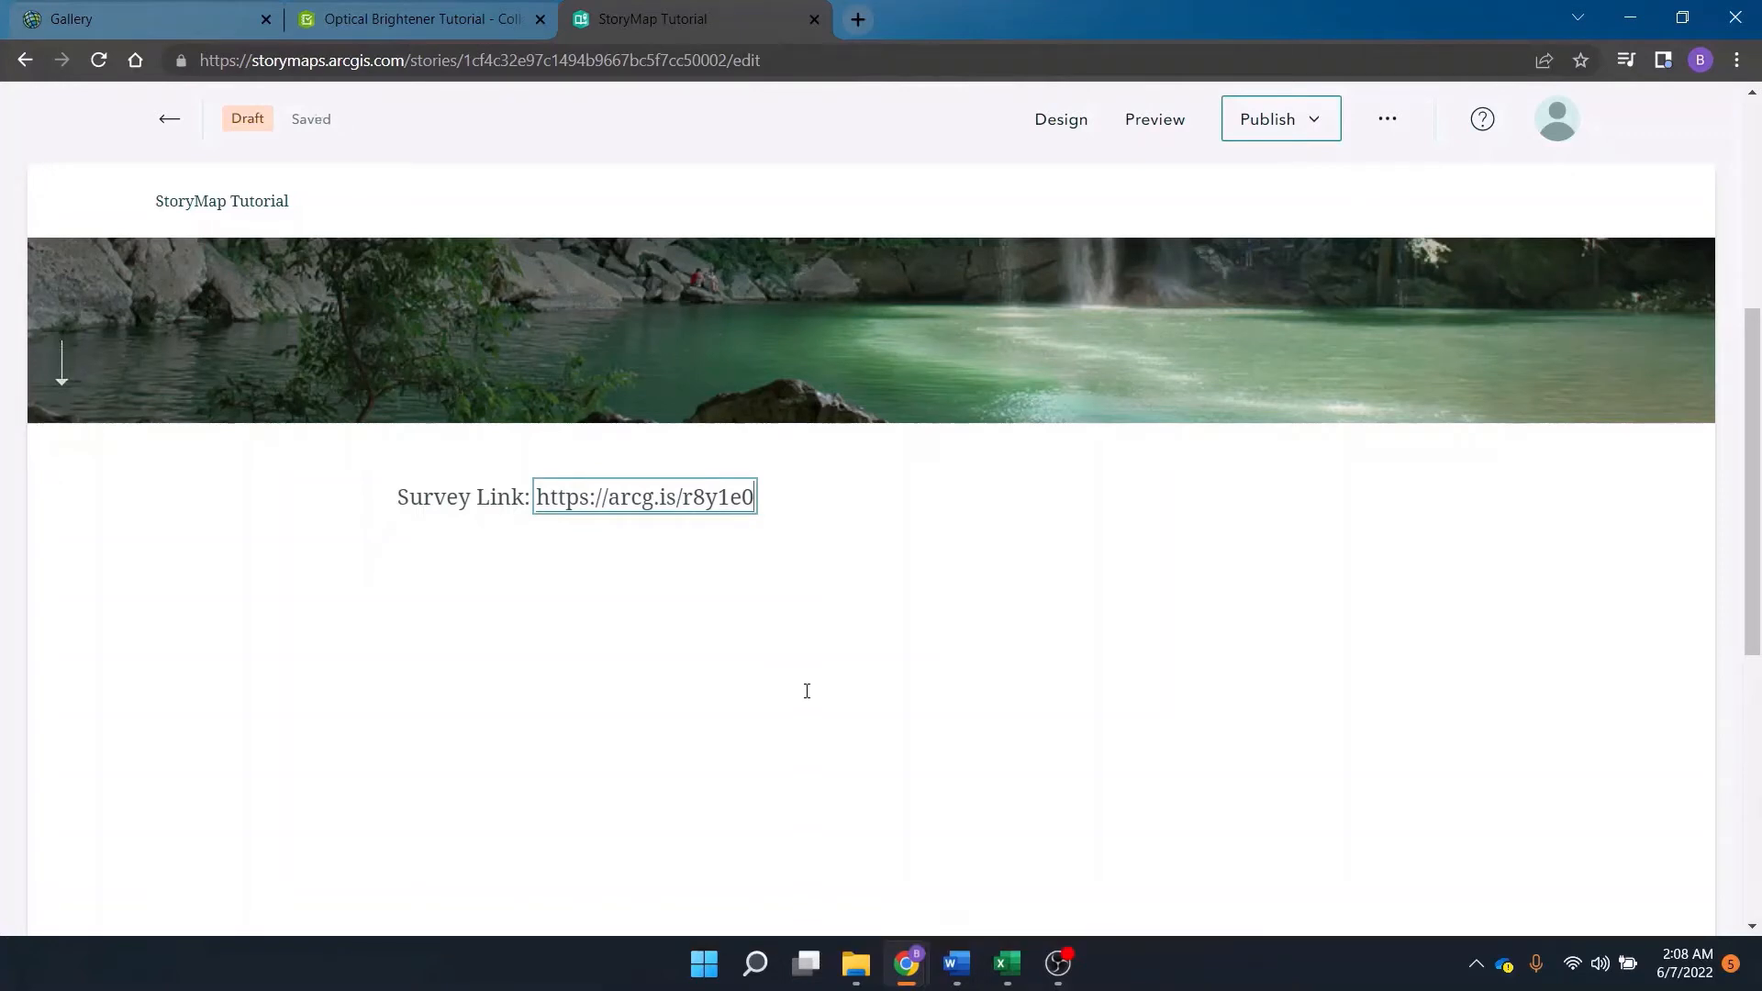
{"action": "key", "text": "Return"}
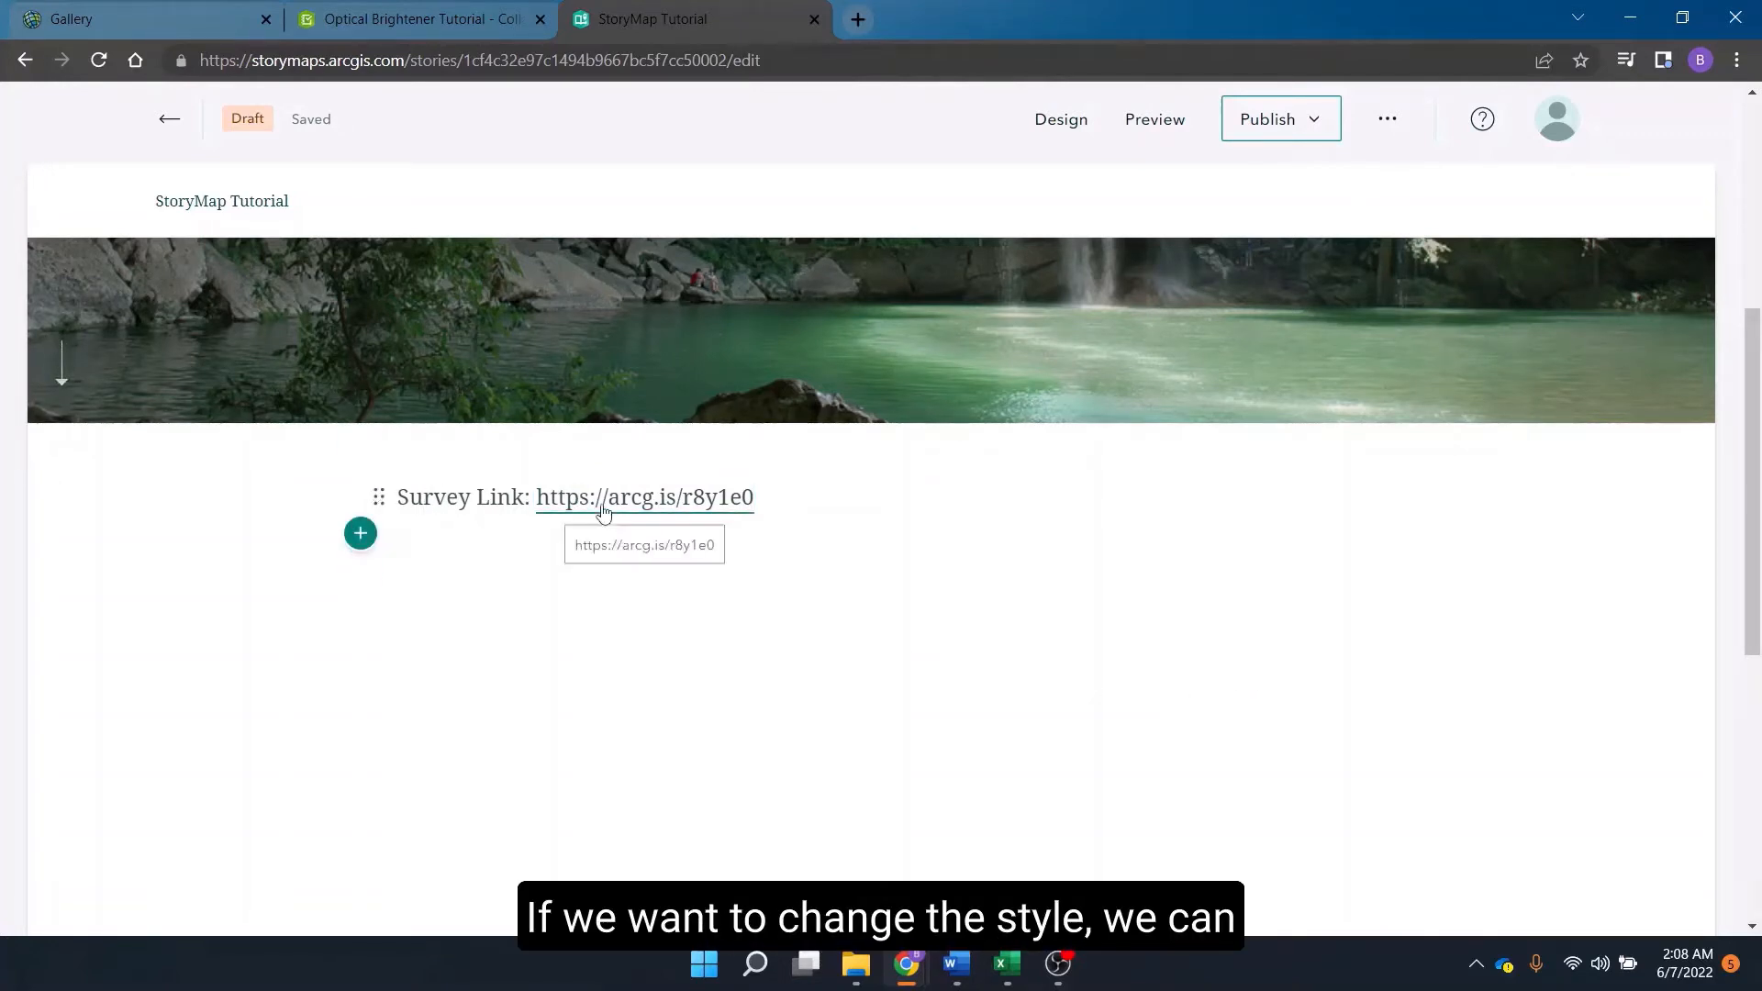
Make the whole survey link paragraph bold and center-align it.
{"action": "left_click", "coordinate": [565, 503]}
{"action": "left_click_drag", "start_coordinate": [785, 498], "coordinate": [320, 468]}
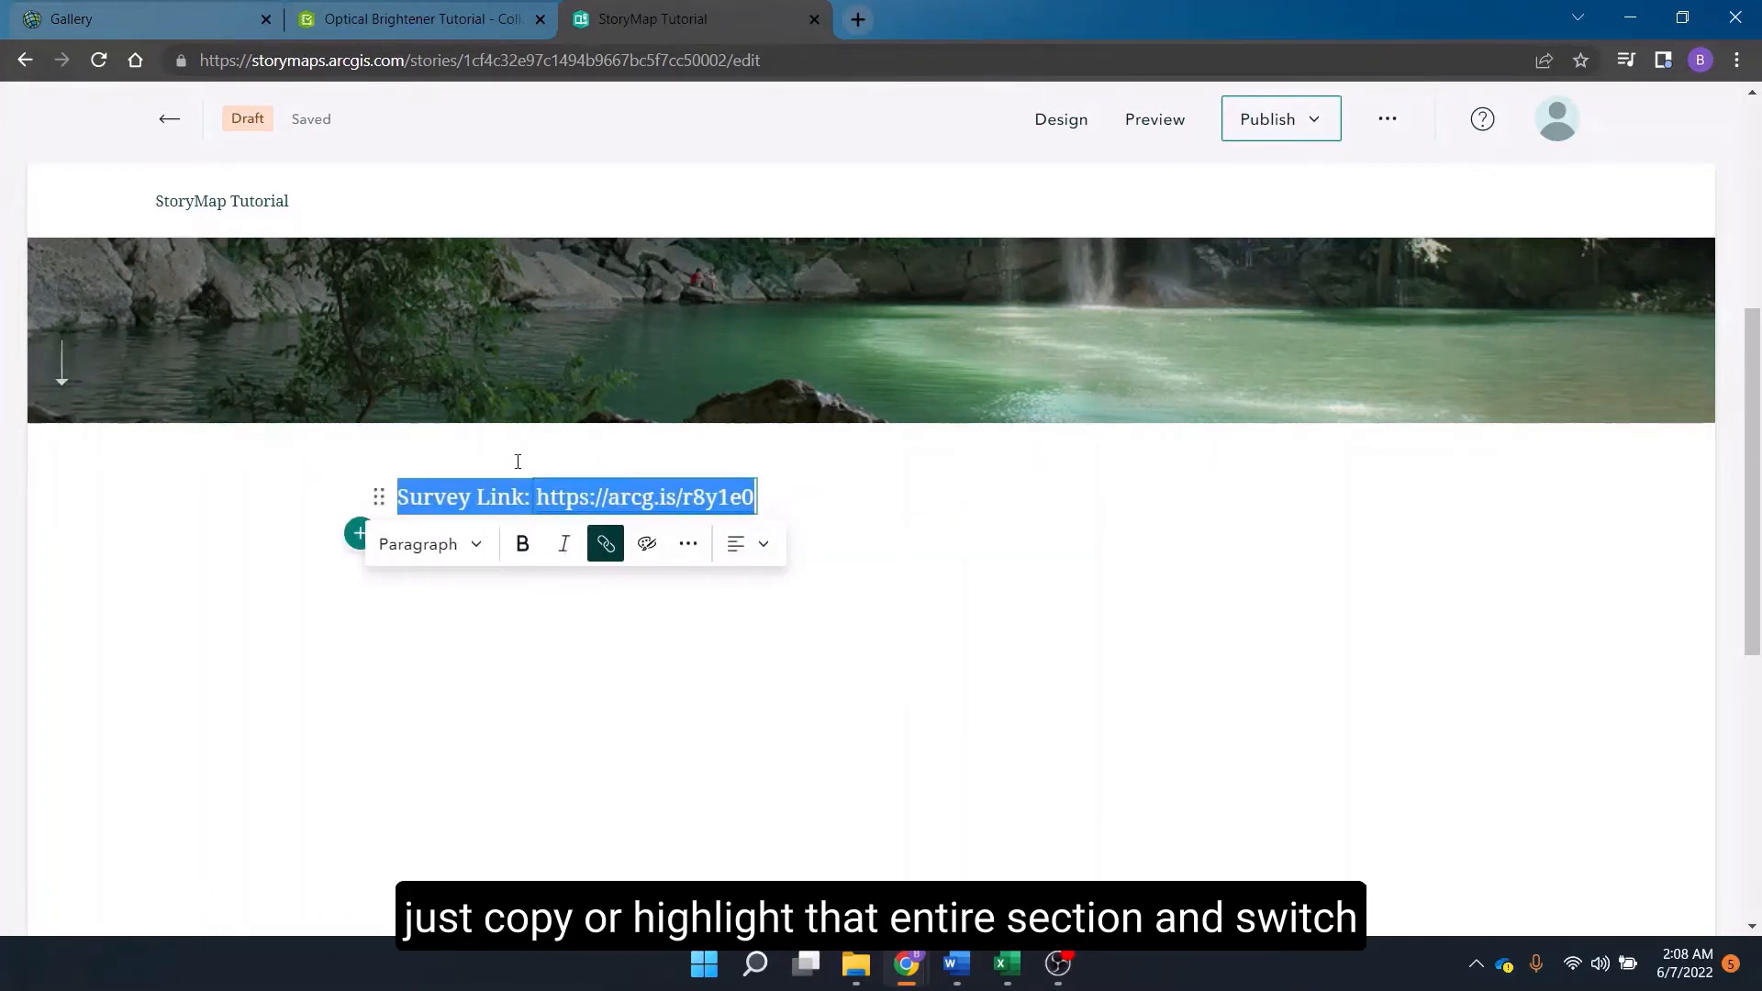
{"action": "left_click", "coordinate": [456, 551]}
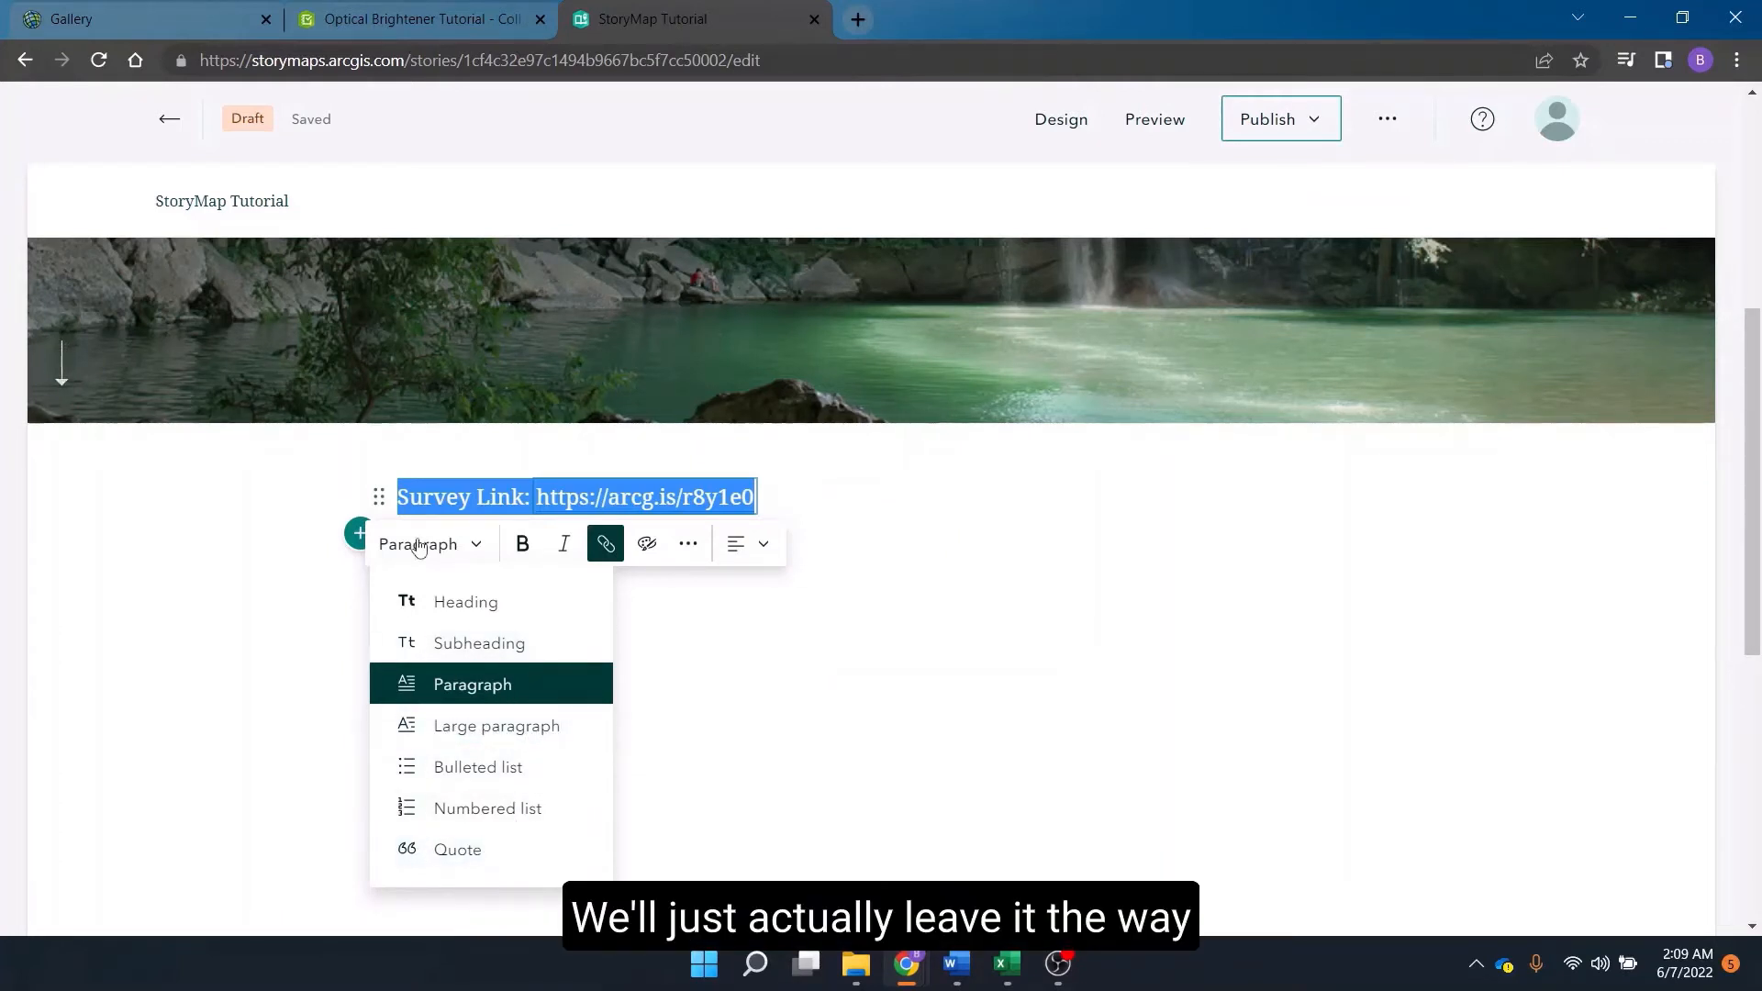
{"action": "left_click", "coordinate": [522, 543]}
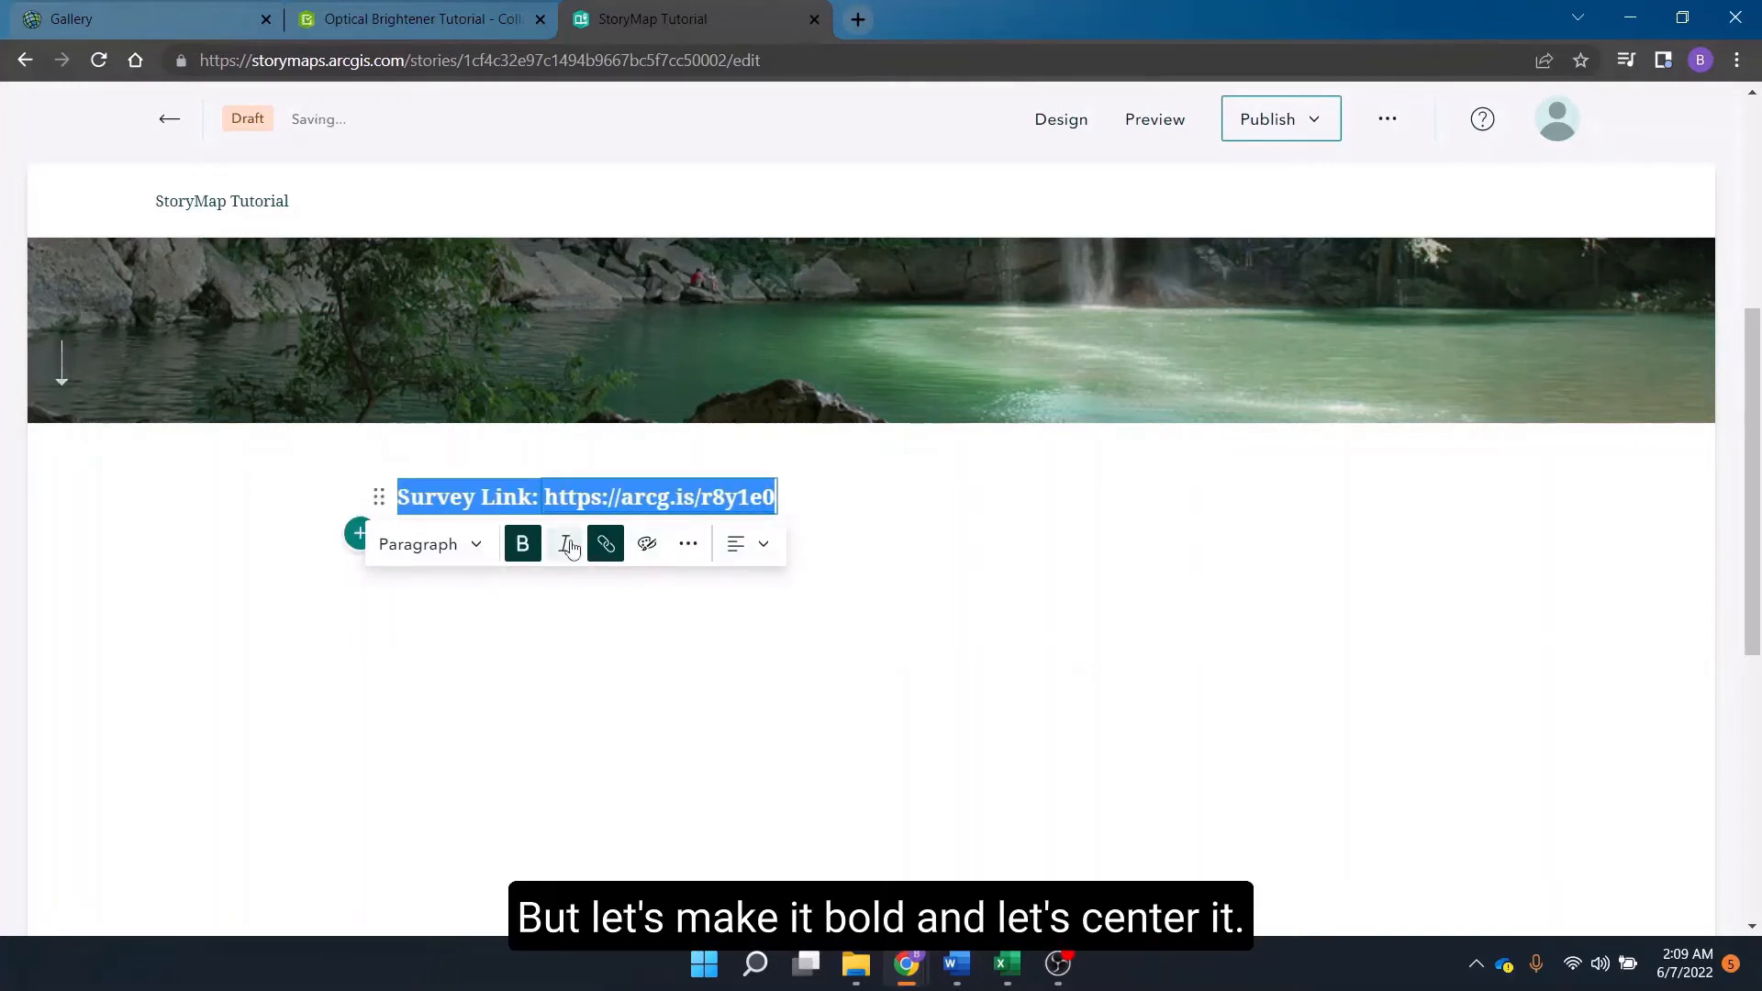
{"action": "left_click", "coordinate": [688, 550]}
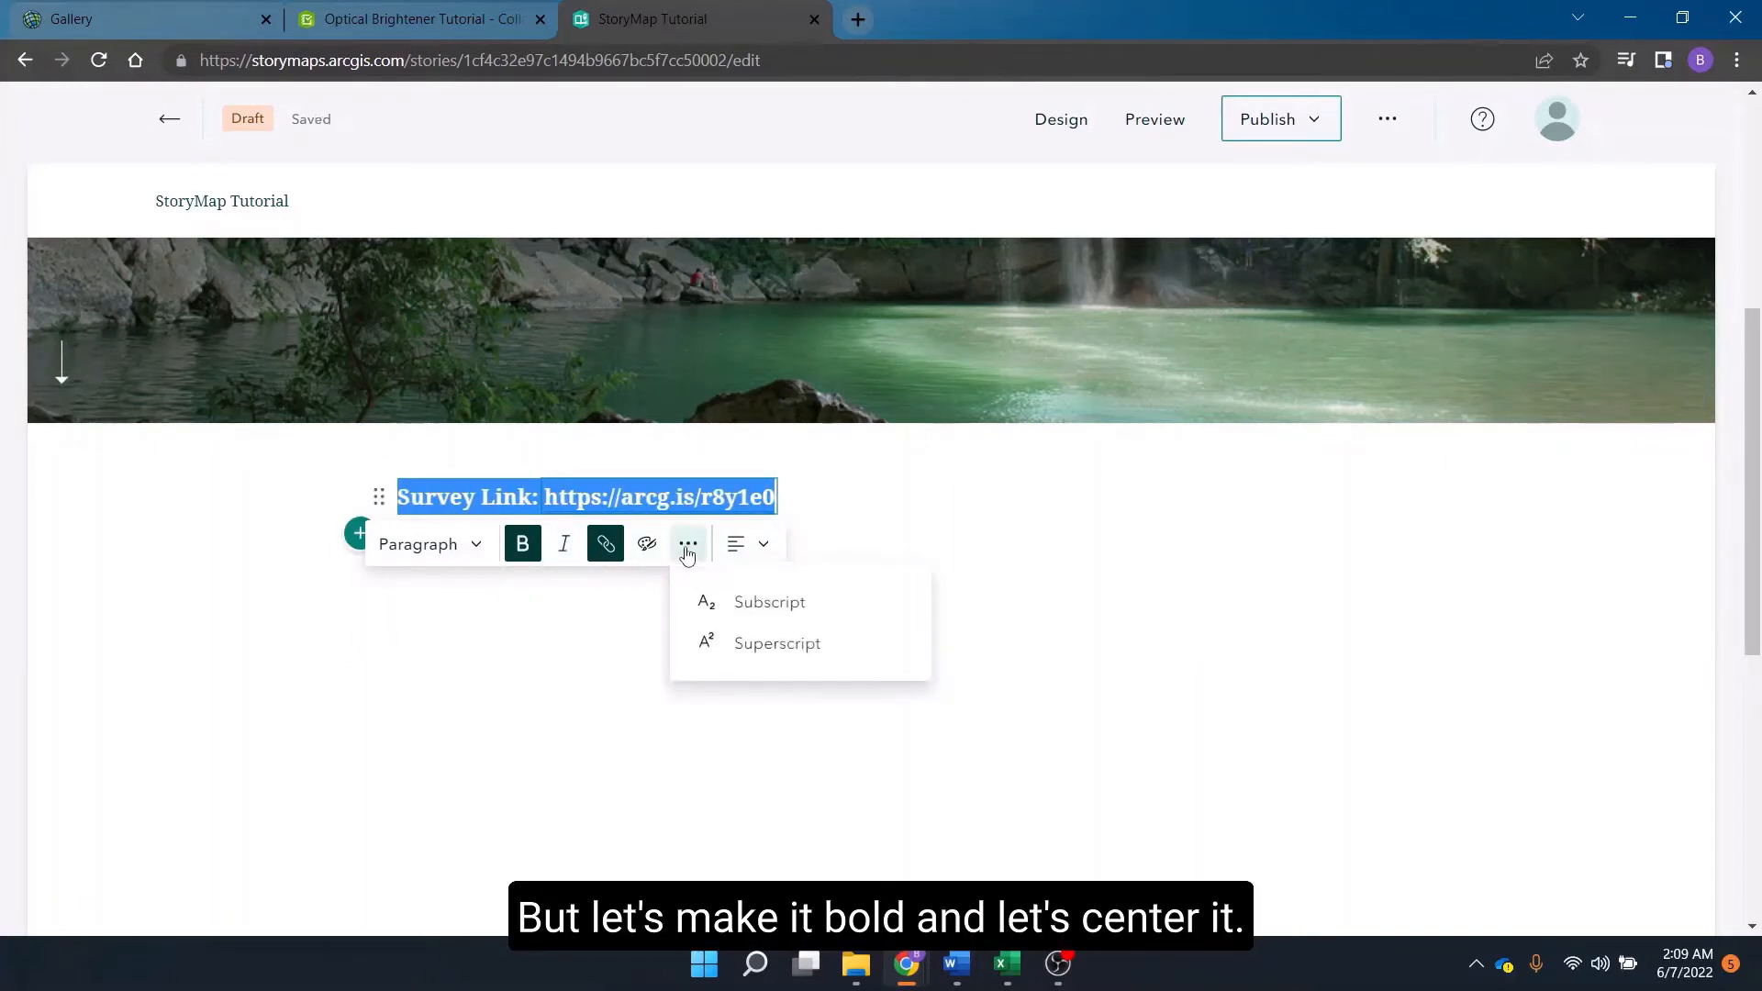
{"action": "left_click", "coordinate": [764, 549]}
{"action": "left_click", "coordinate": [859, 646]}
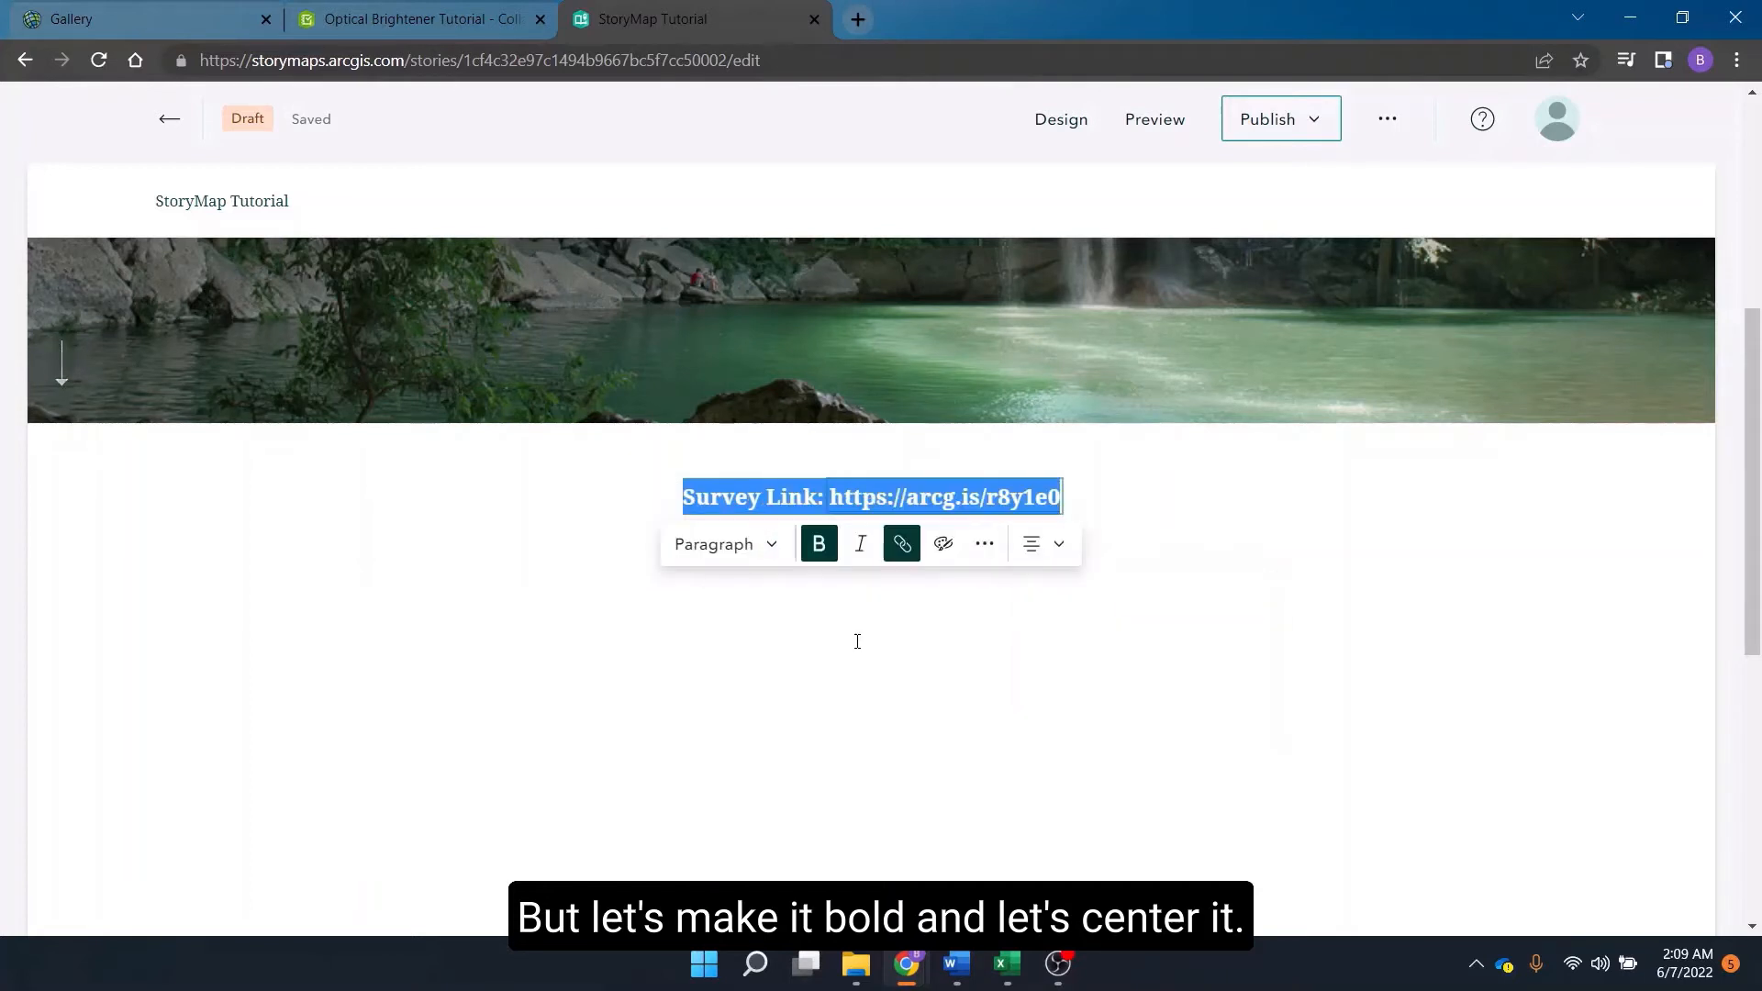
{"action": "left_click", "coordinate": [728, 750]}
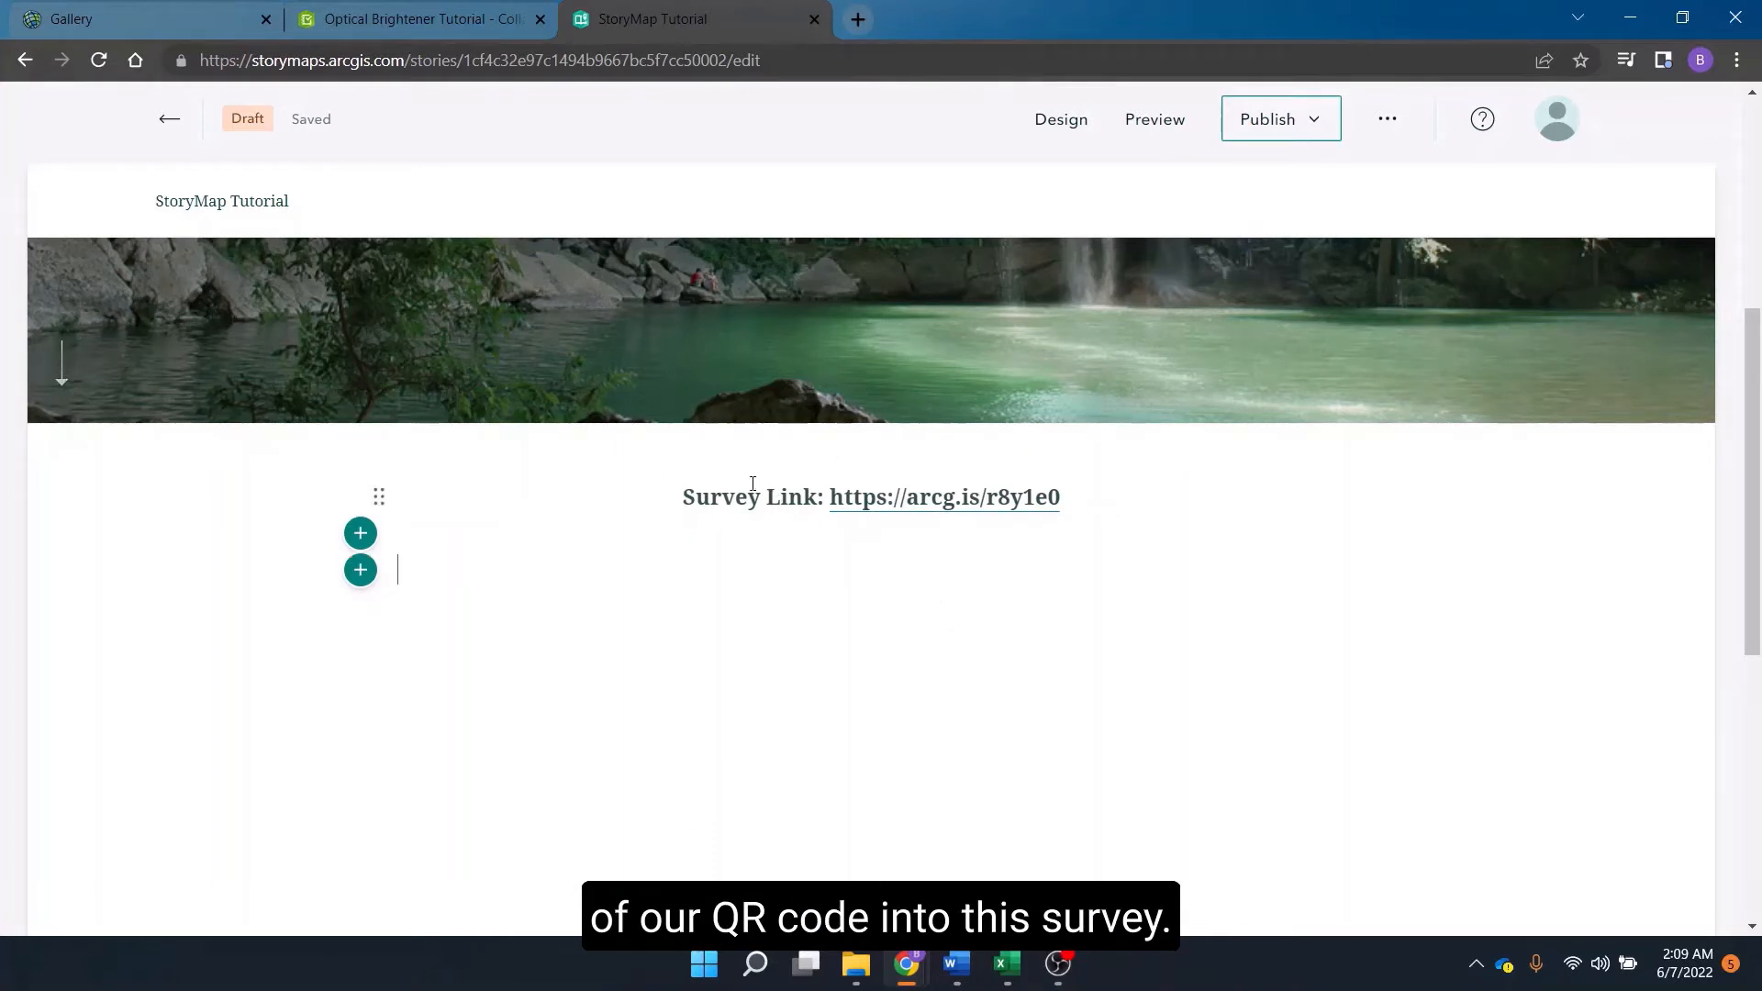
Start a new image block below the survey link paragraph.
{"action": "left_click", "coordinate": [275, 557]}
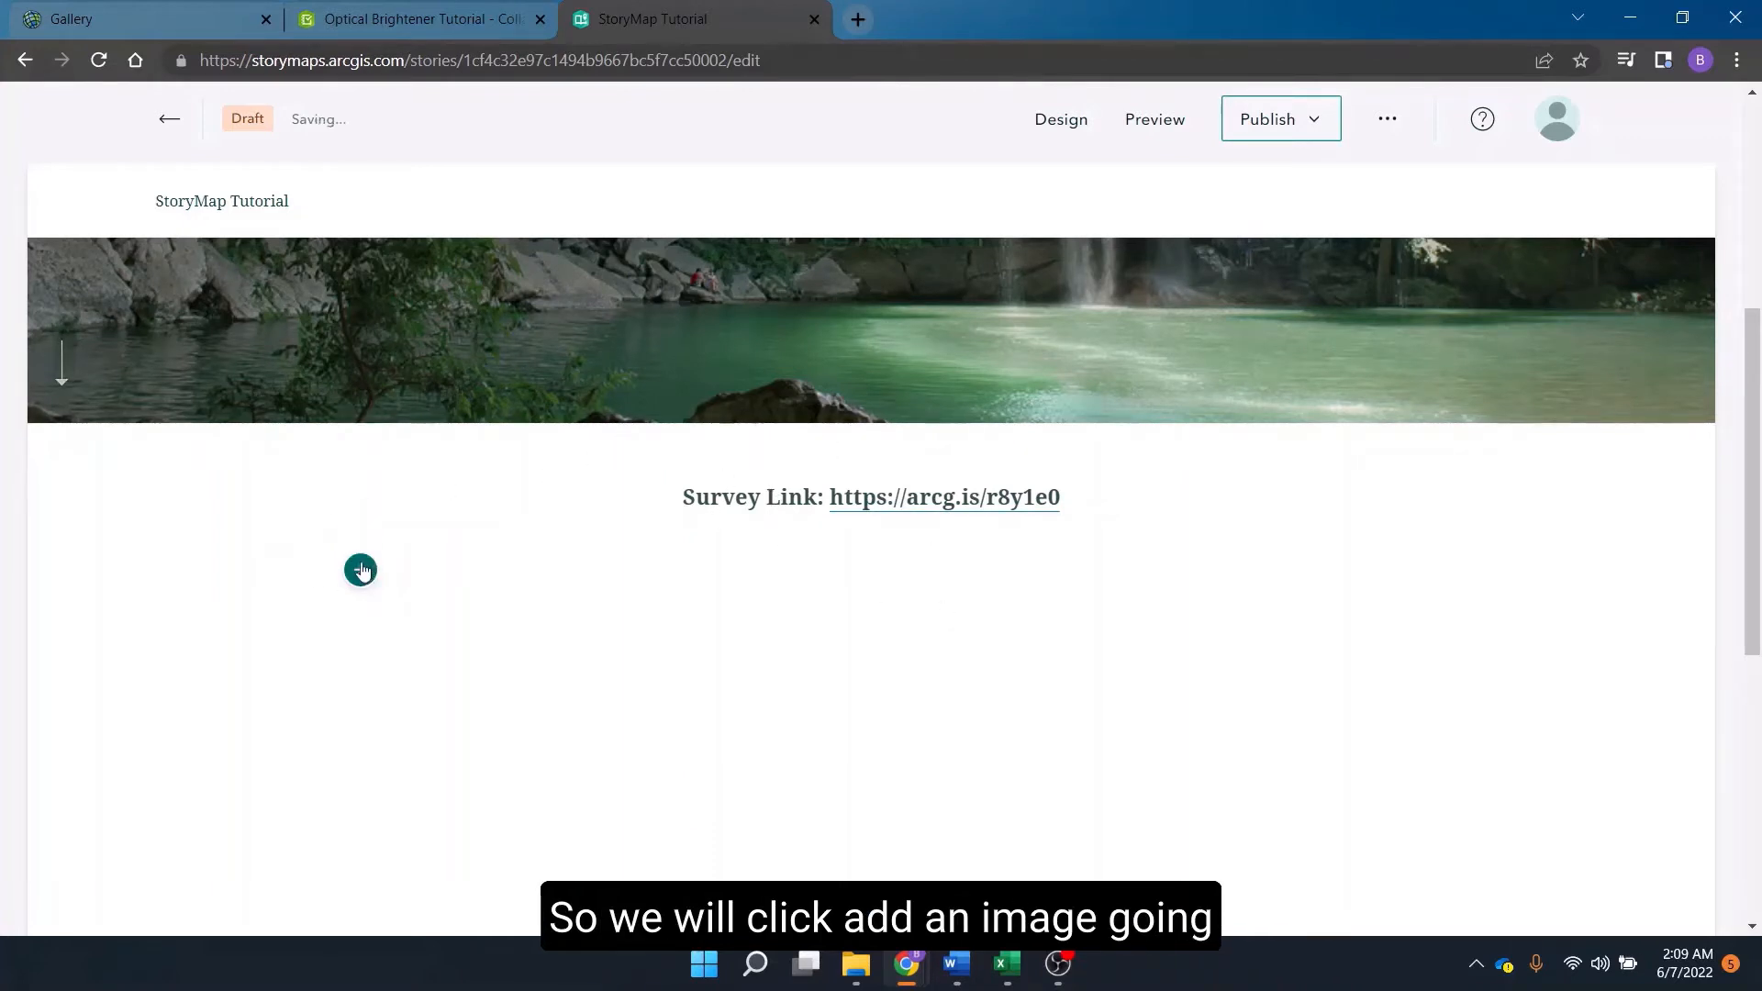
{"action": "left_click", "coordinate": [360, 570]}
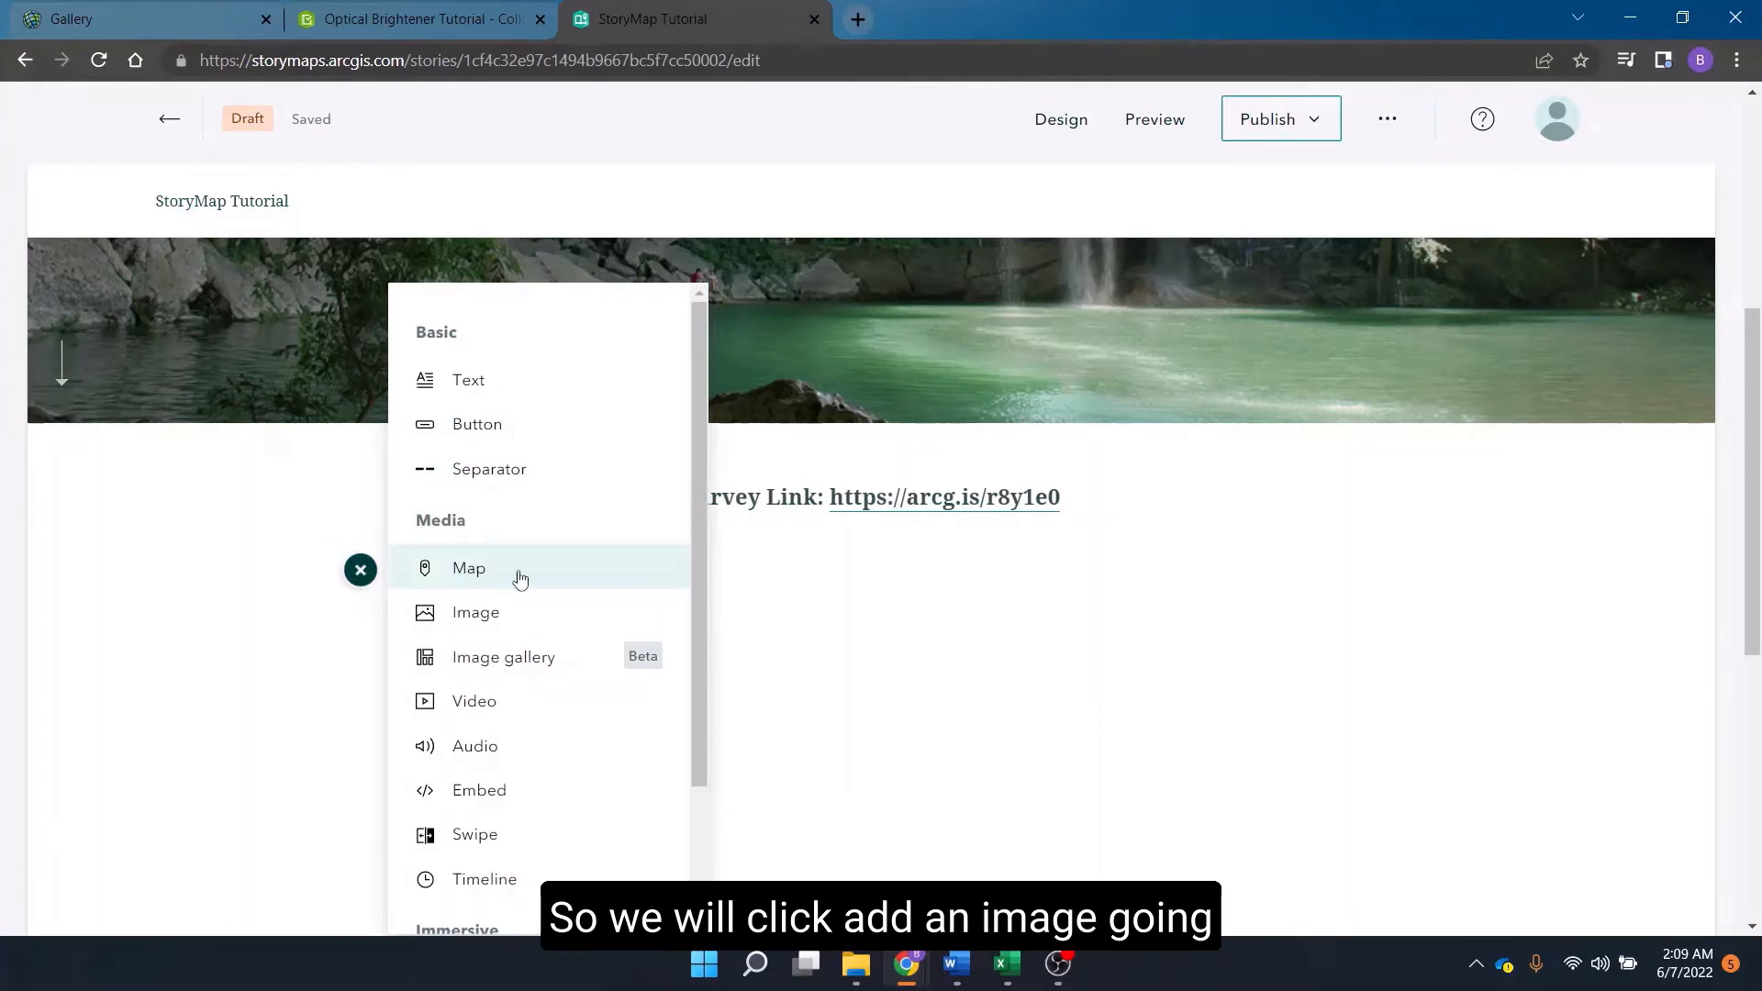
{"action": "left_click", "coordinate": [535, 615]}
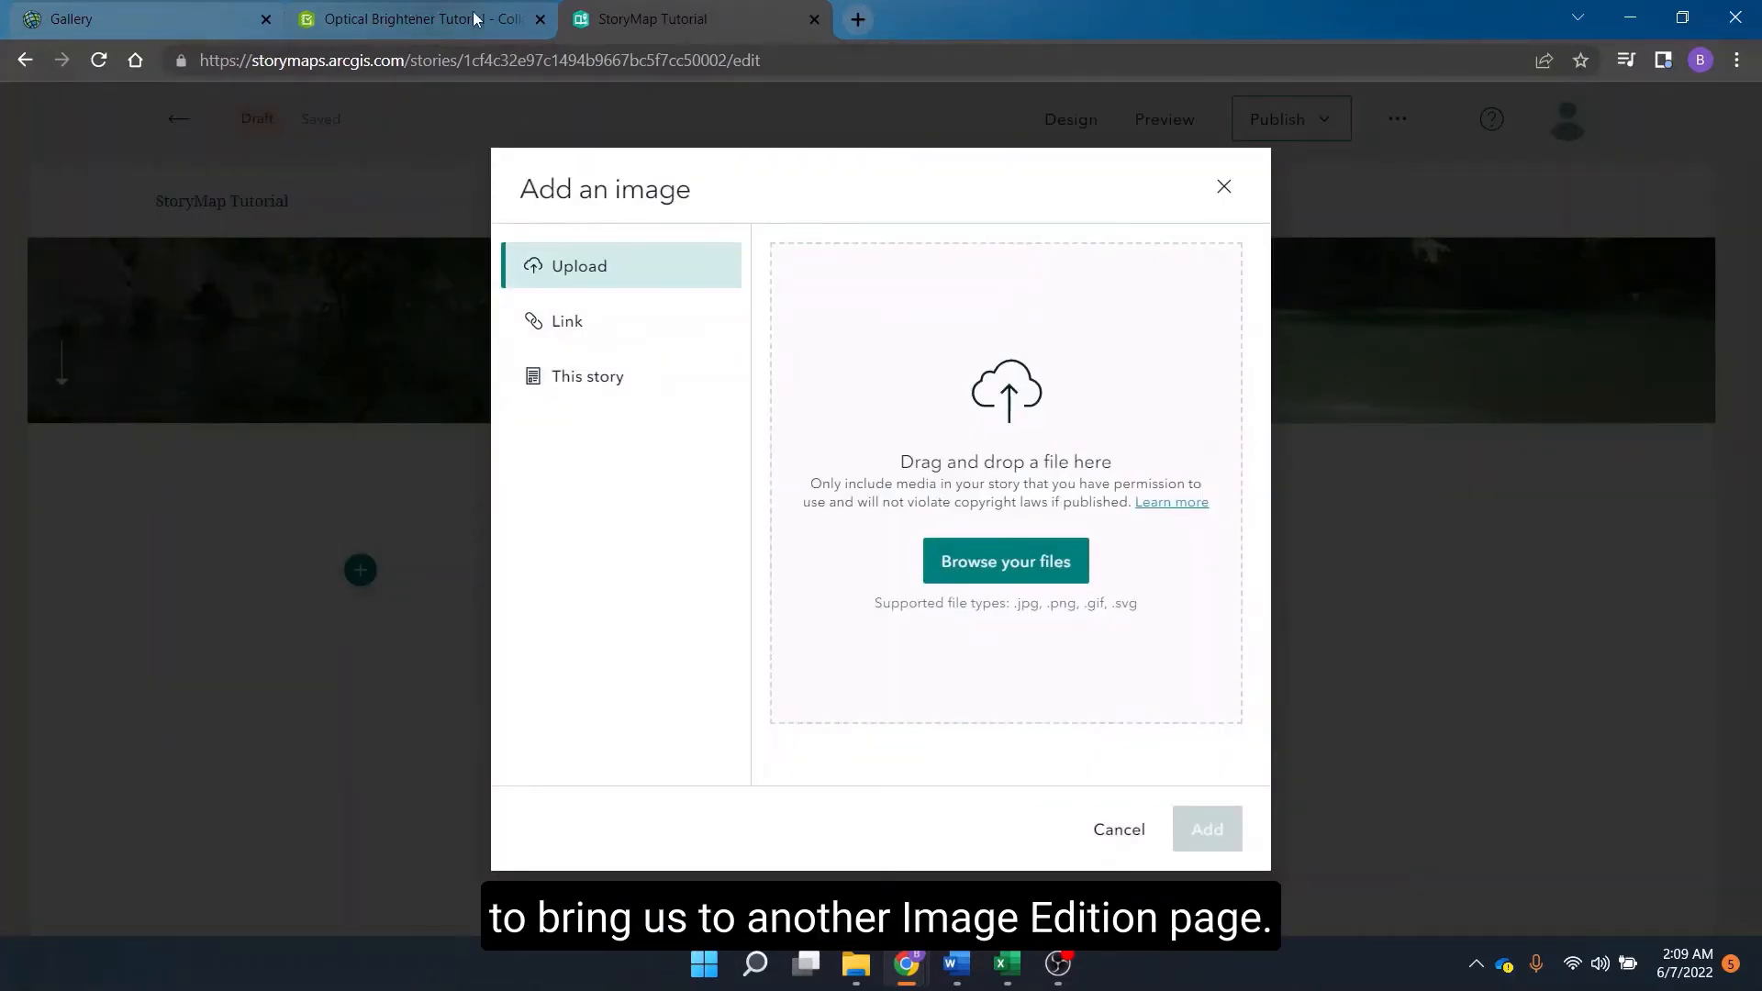
Download the survey's QR code as a PNG named Optical Brightener Tutorial.
{"action": "left_click", "coordinate": [396, 22]}
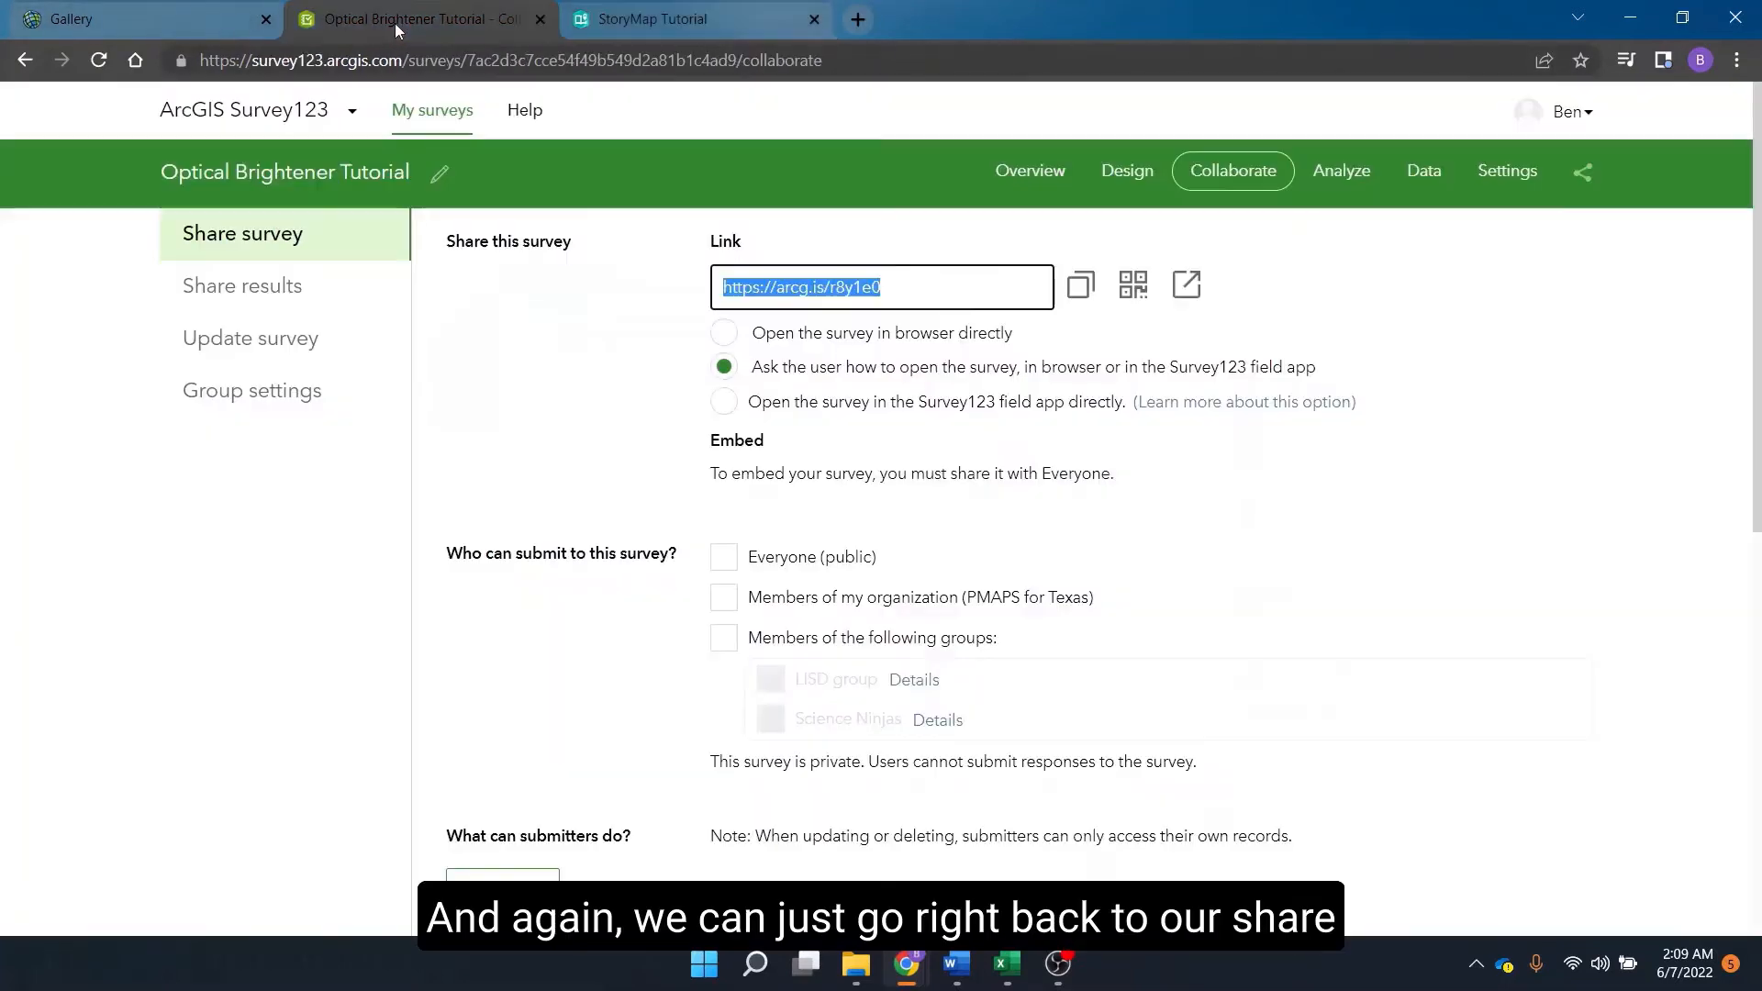
{"action": "left_click", "coordinate": [1132, 284]}
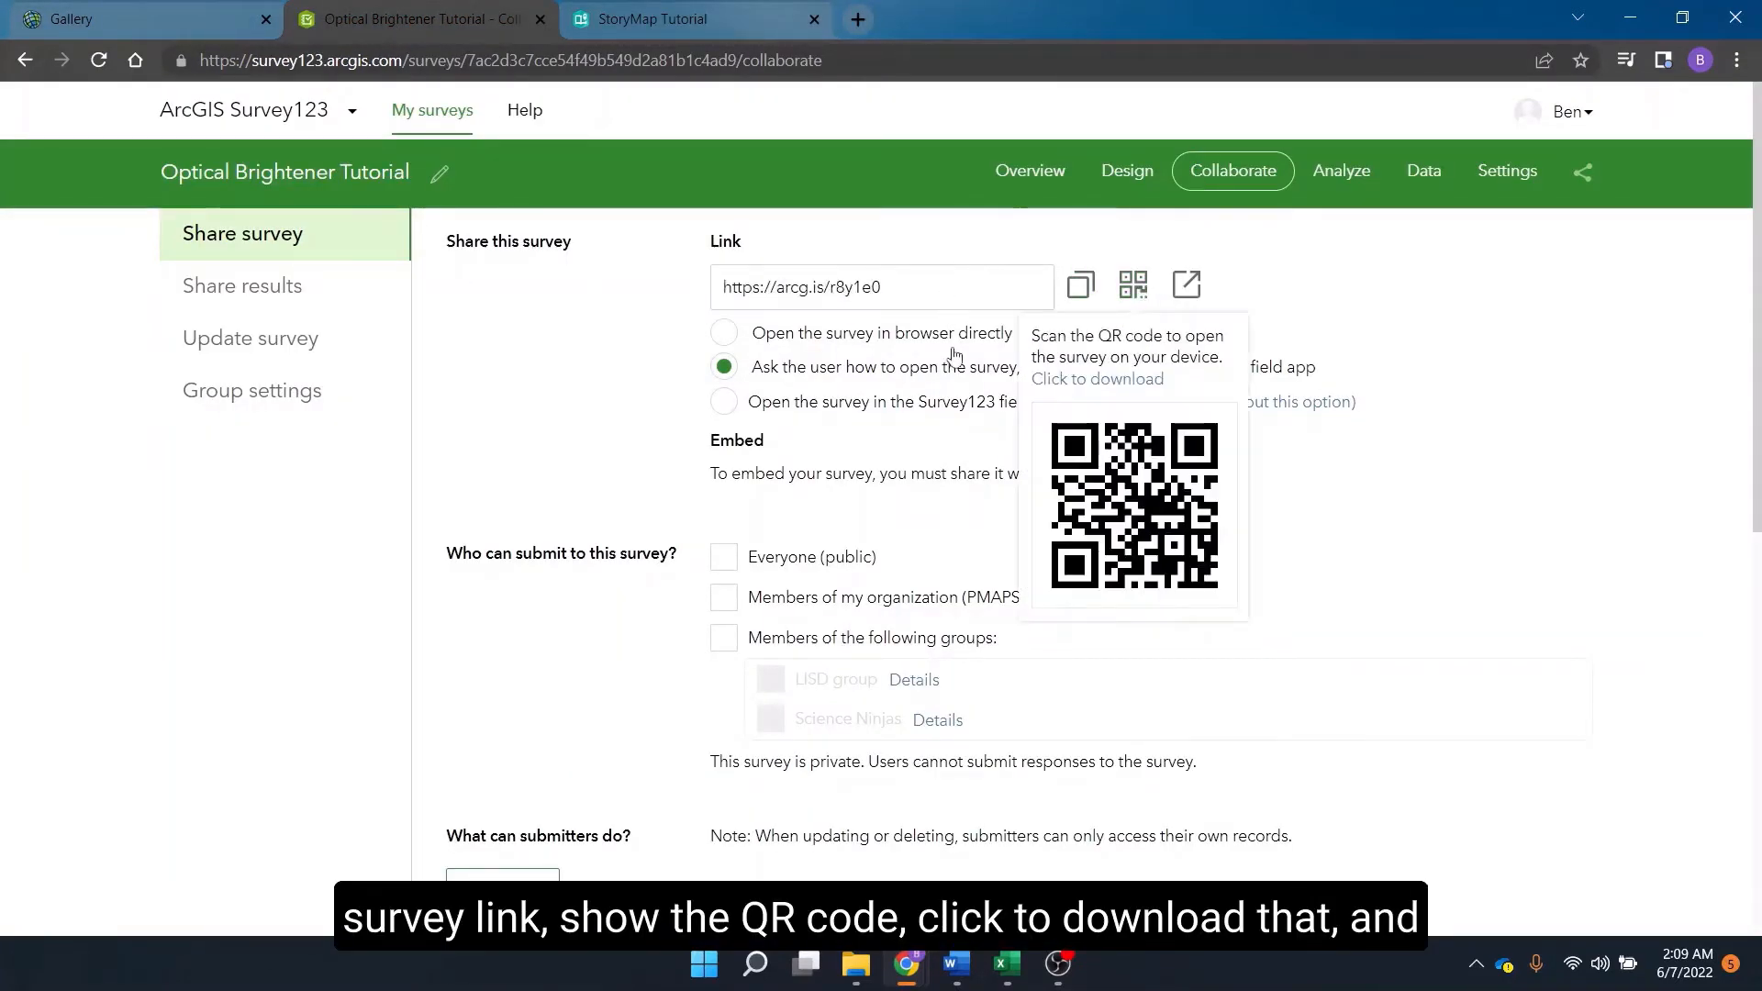
{"action": "left_click", "coordinate": [1104, 382]}
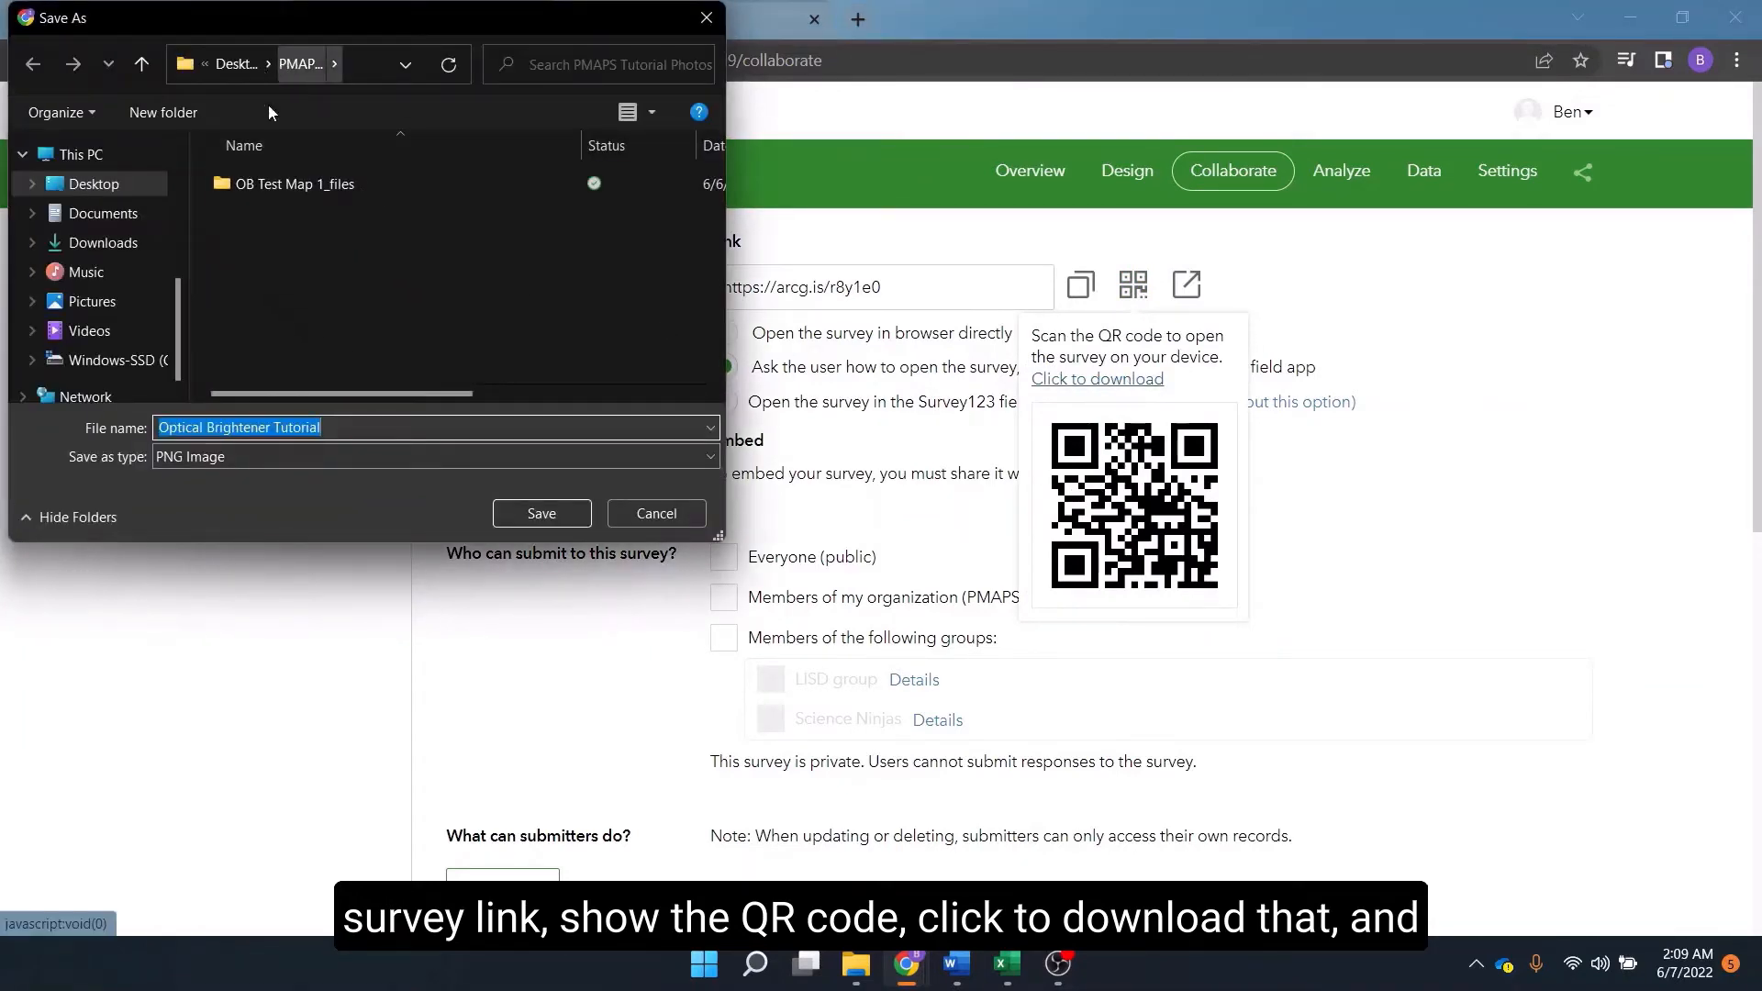
{"action": "left_click", "coordinate": [525, 514]}
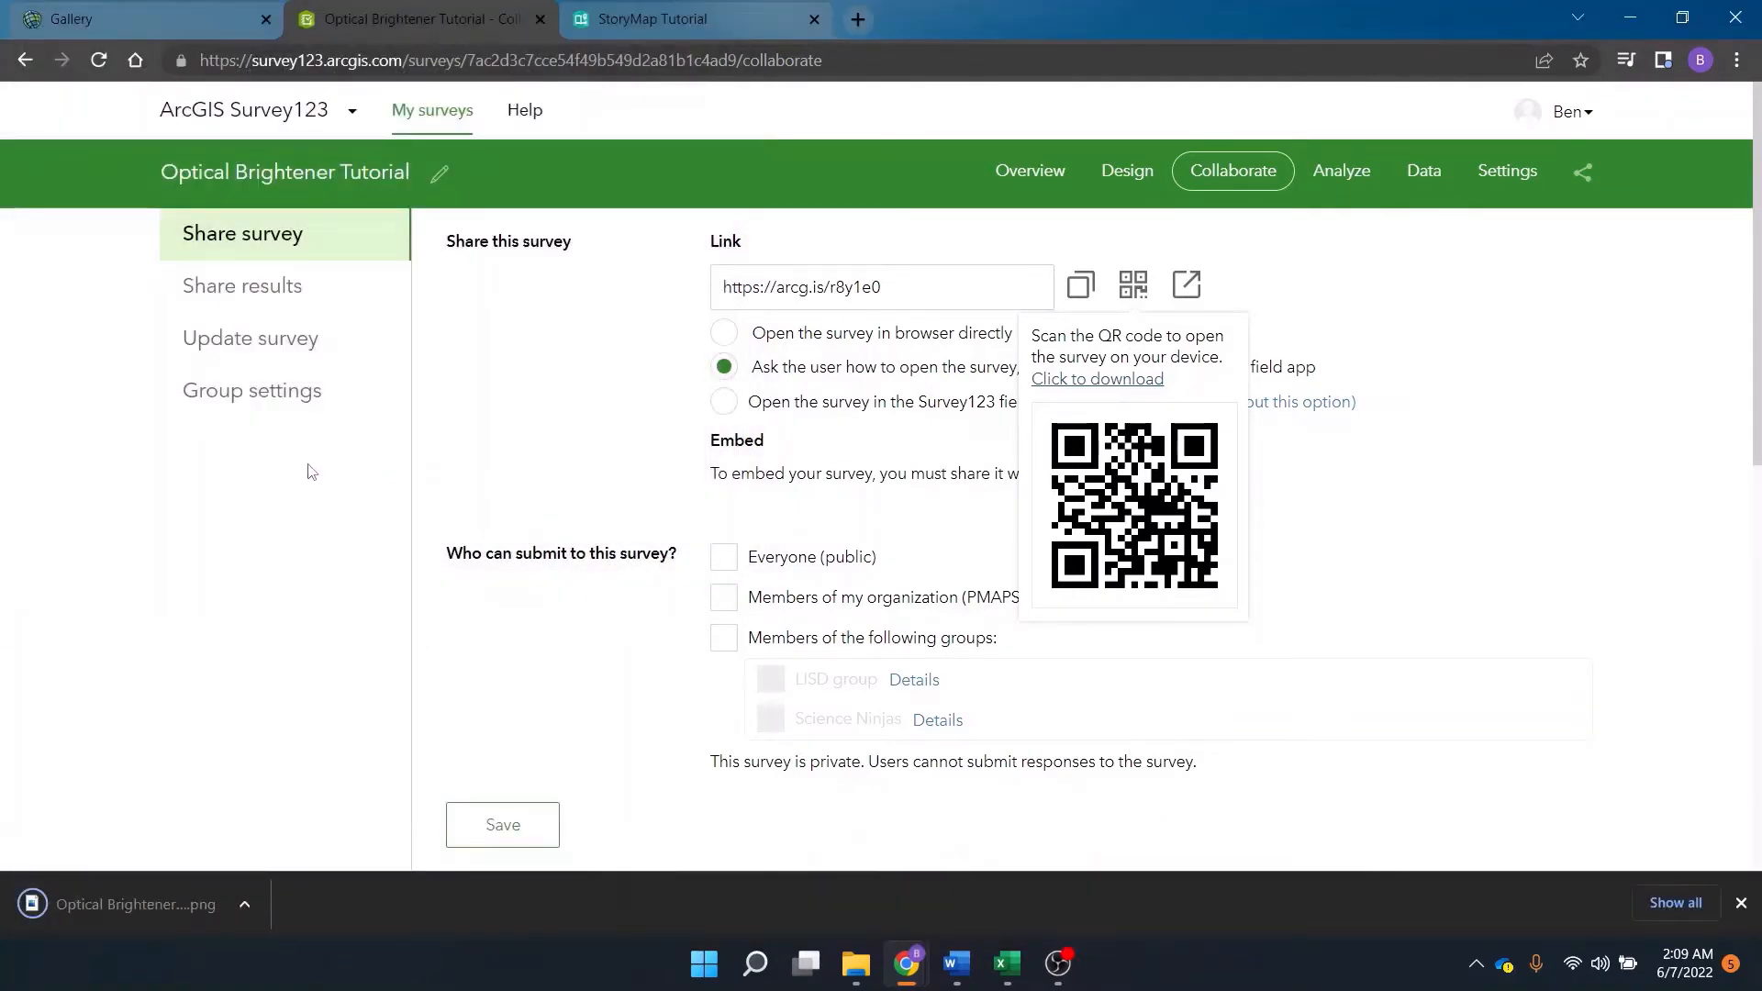
Upload the Optical Brightener Tutorial QR code PNG into the new image block.
{"action": "left_click", "coordinate": [653, 18]}
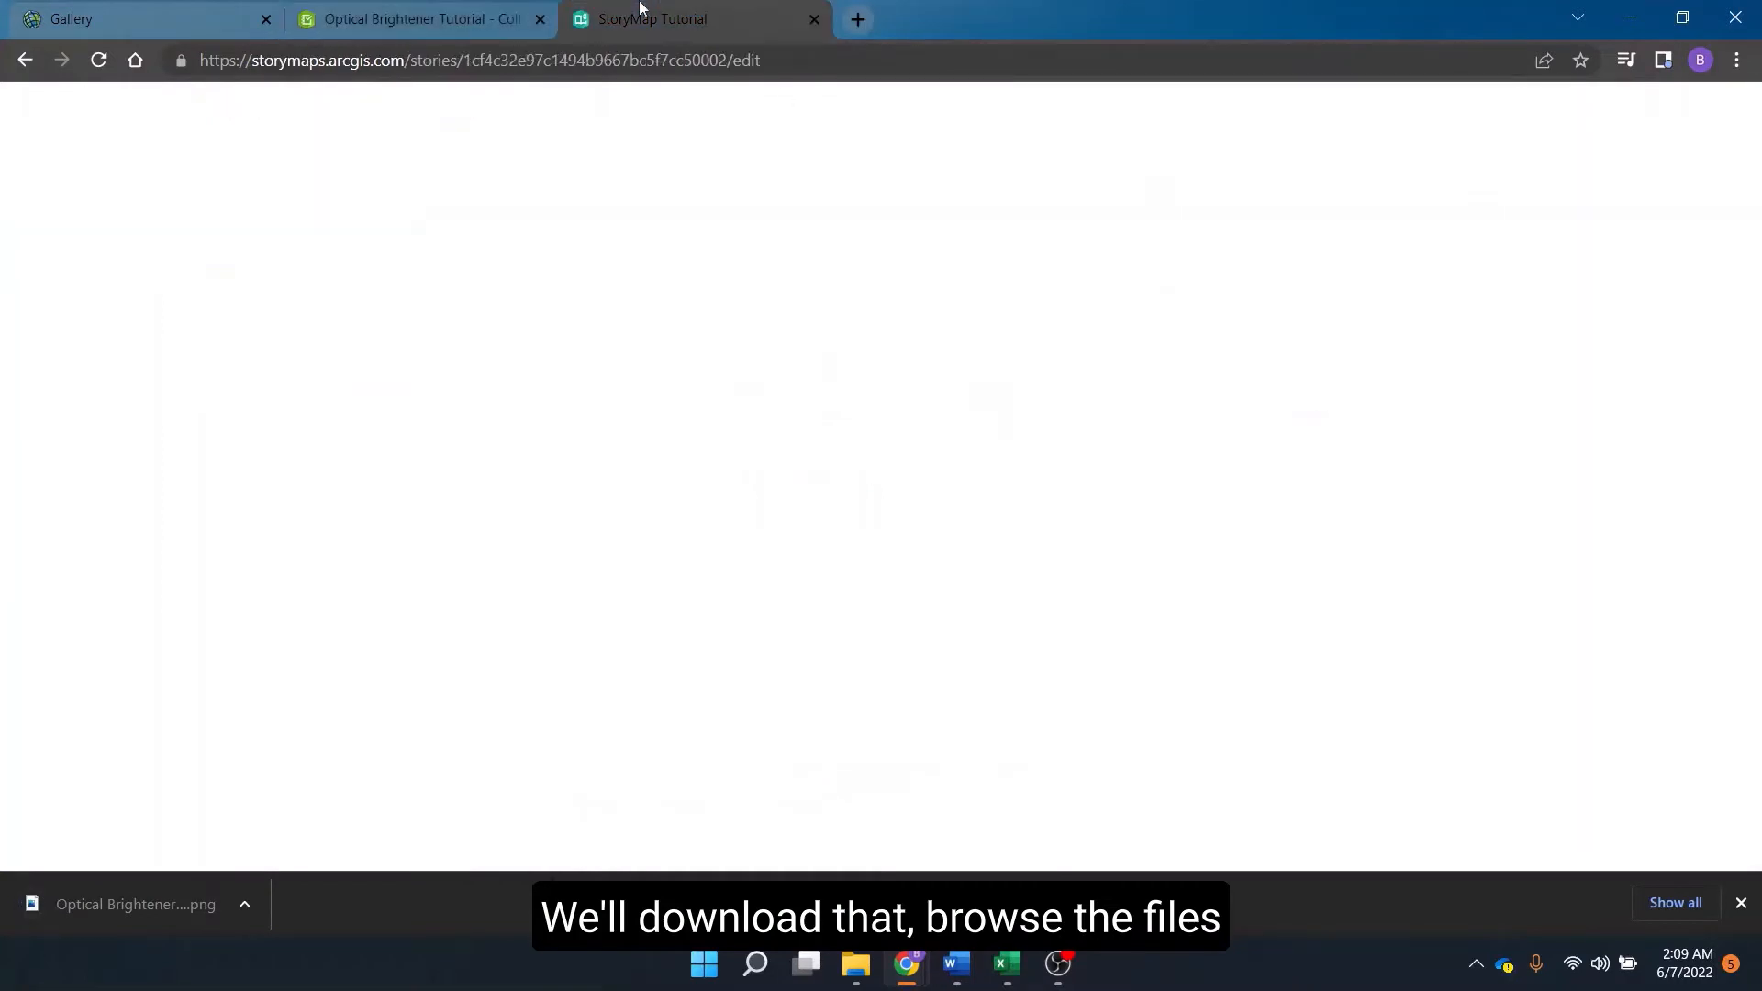
{"action": "left_click", "coordinate": [1025, 541]}
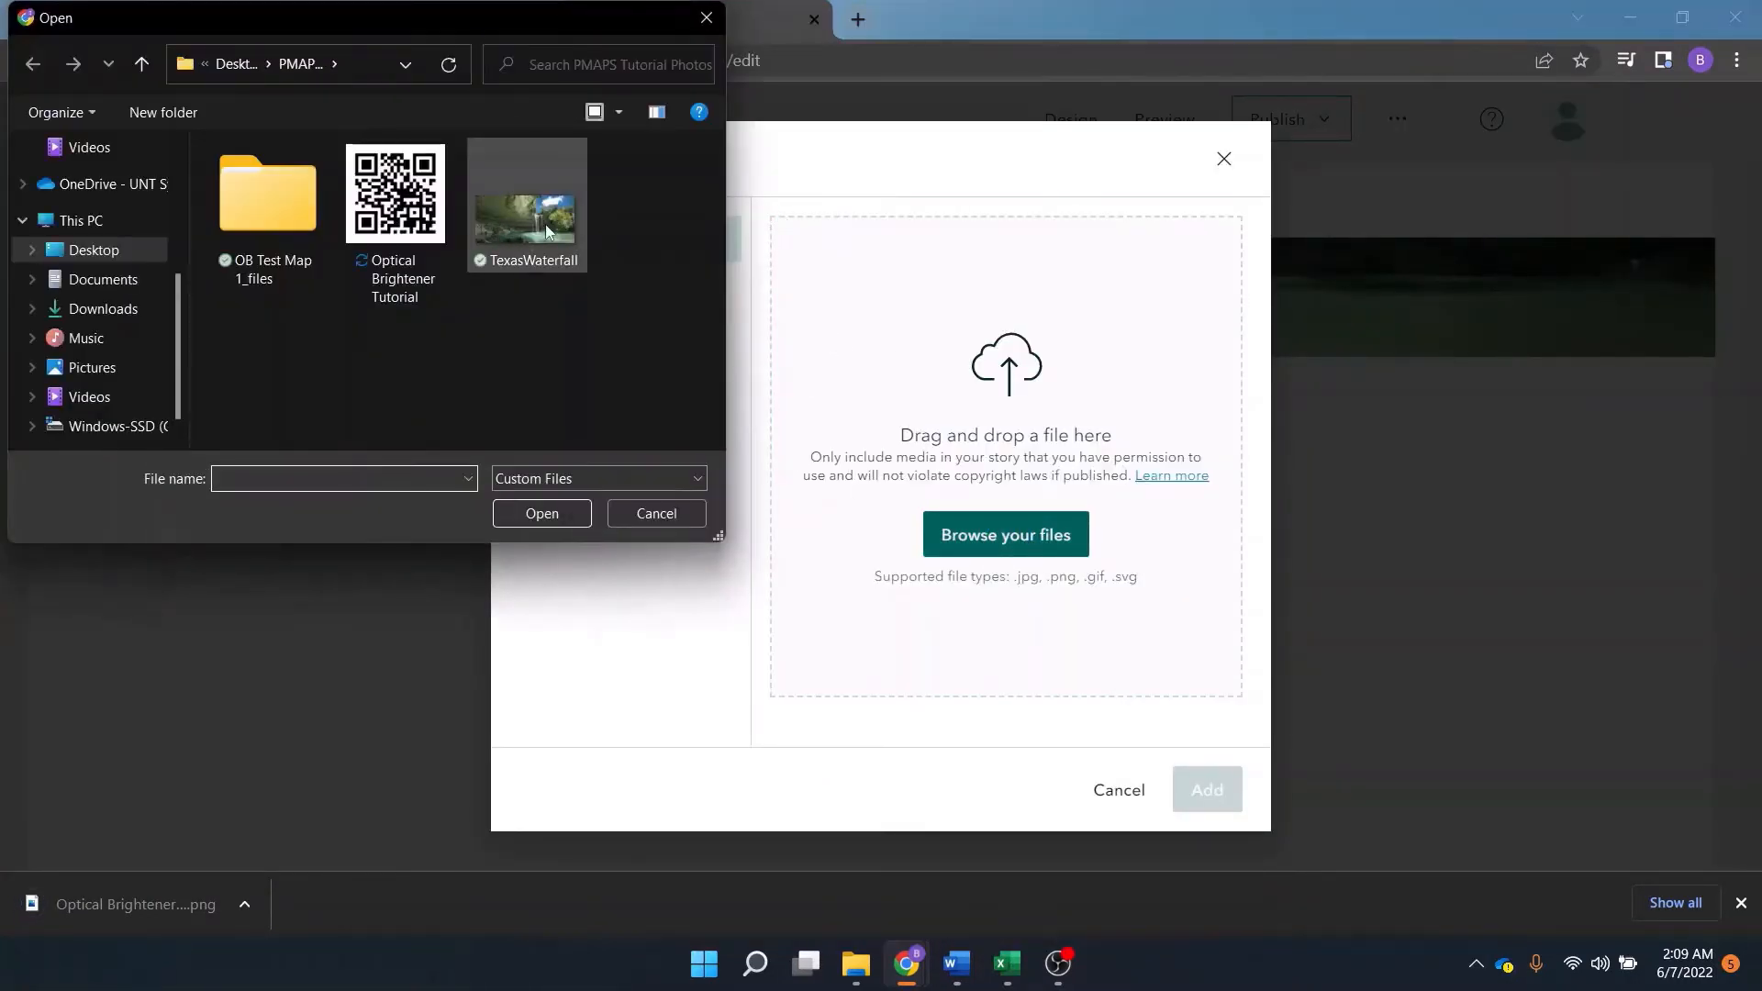
{"action": "left_click", "coordinate": [396, 197]}
{"action": "left_click", "coordinate": [543, 514]}
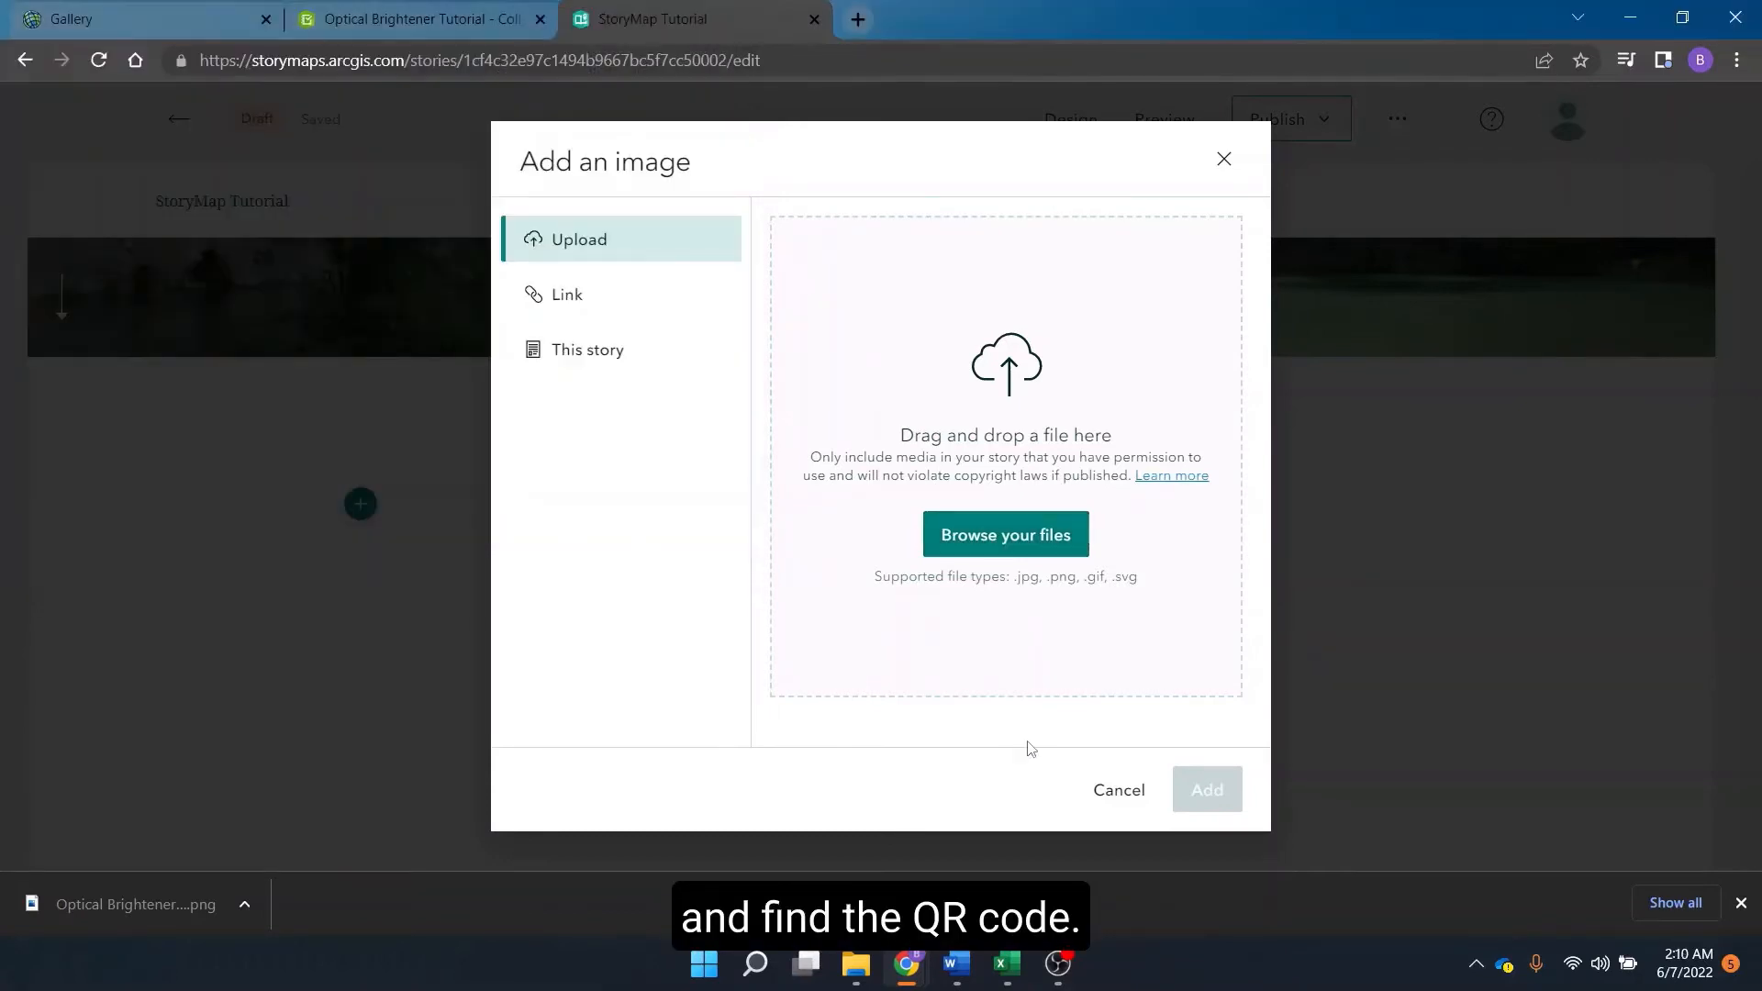
{"action": "left_click", "coordinate": [1207, 789]}
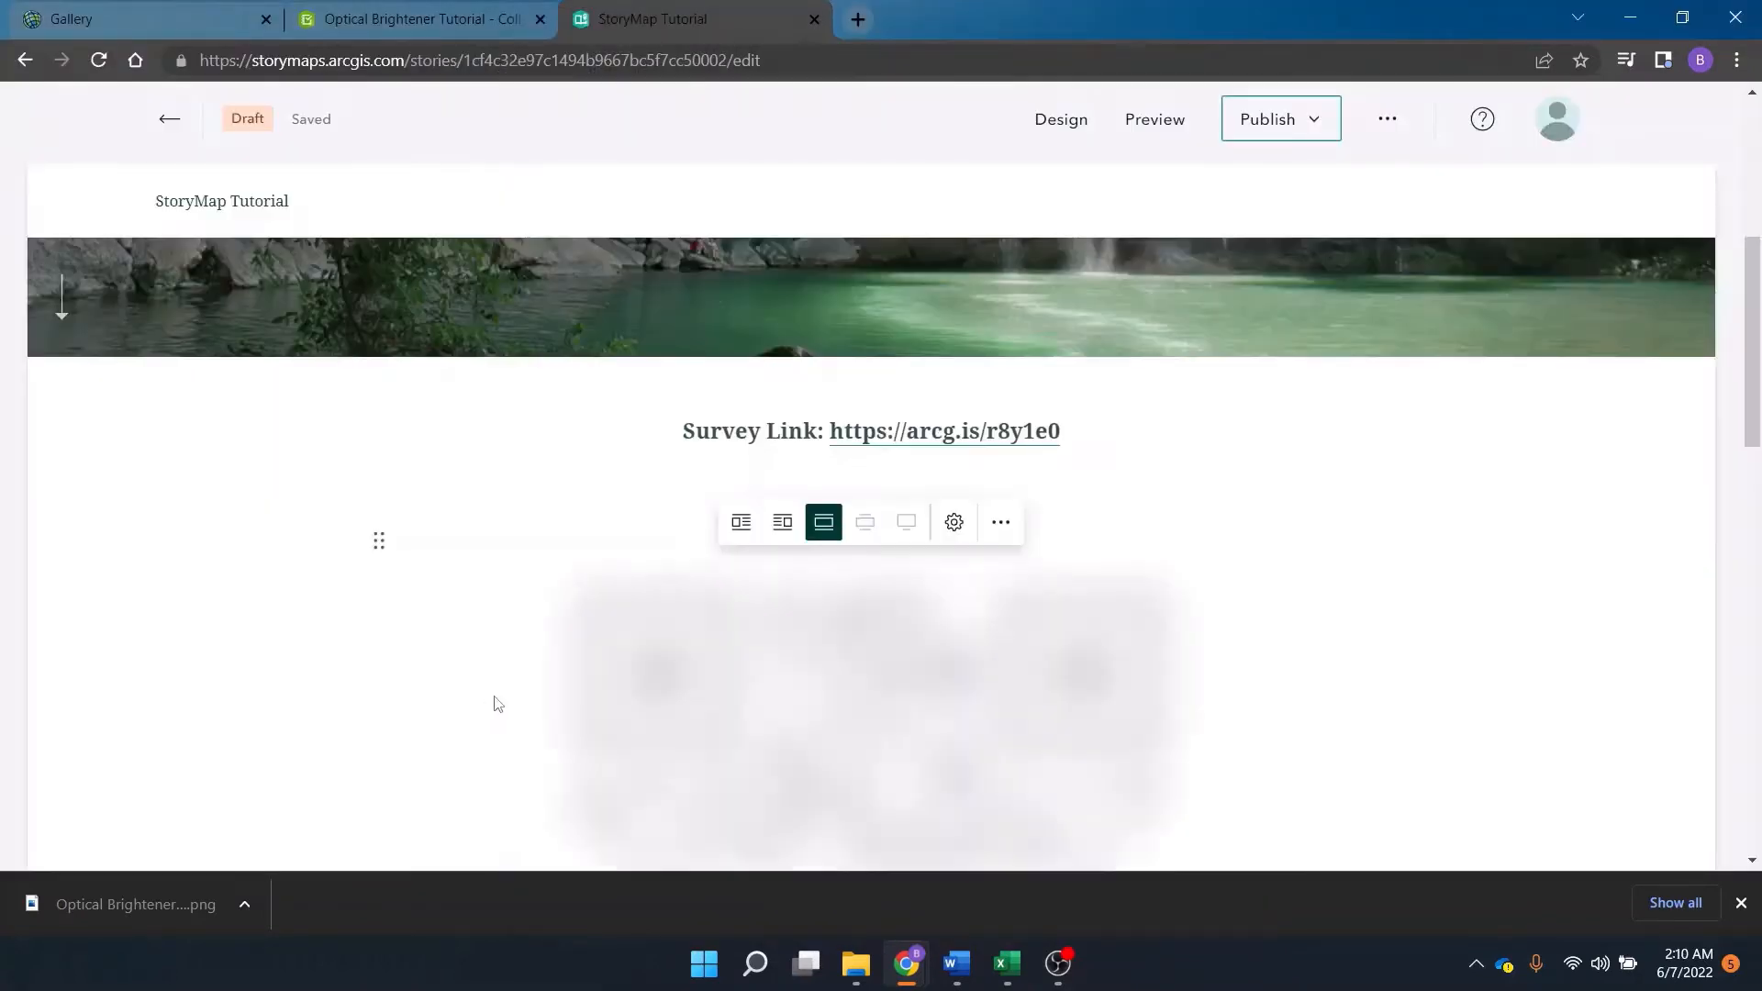
{"action": "scroll", "coordinate": [562, 590], "scroll_direction": "down", "scroll_amount": 3}
{"action": "scroll", "coordinate": [693, 569], "scroll_direction": "up", "scroll_amount": 3}
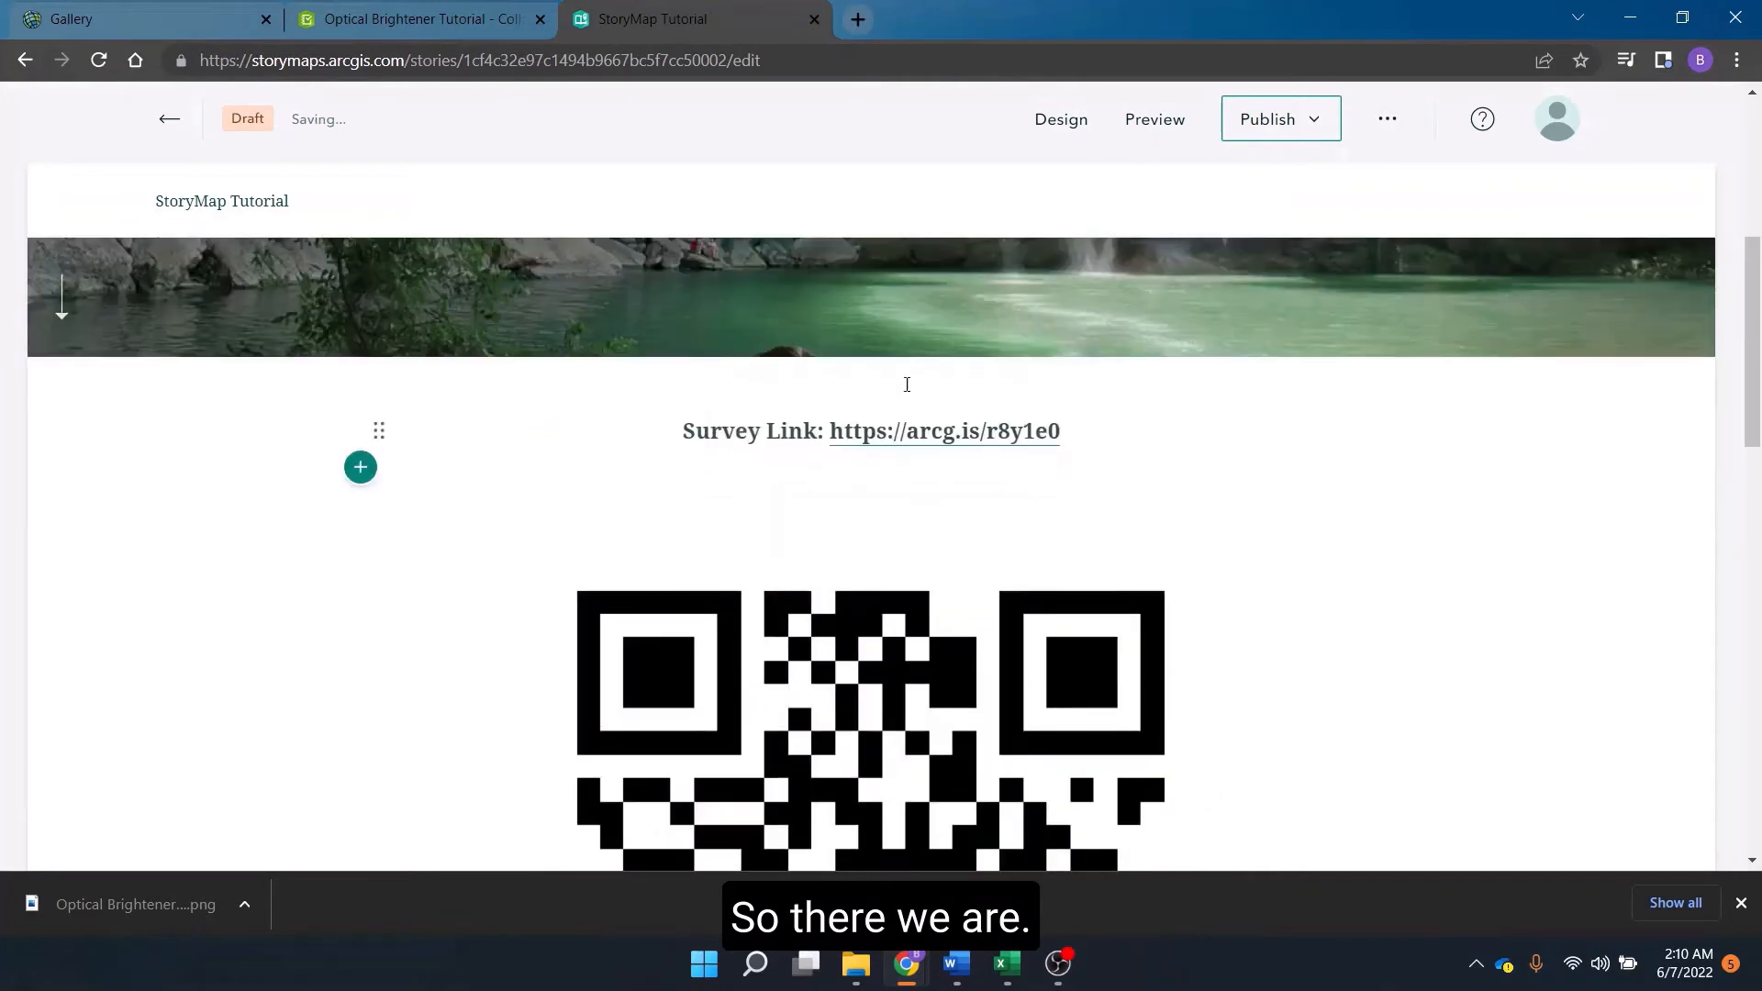
Add a video block below the QR code linking the YouTube video "How Do Fabric Brighteners Work?" and float it right.
{"action": "scroll", "coordinate": [925, 433], "scroll_direction": "down", "scroll_amount": 8}
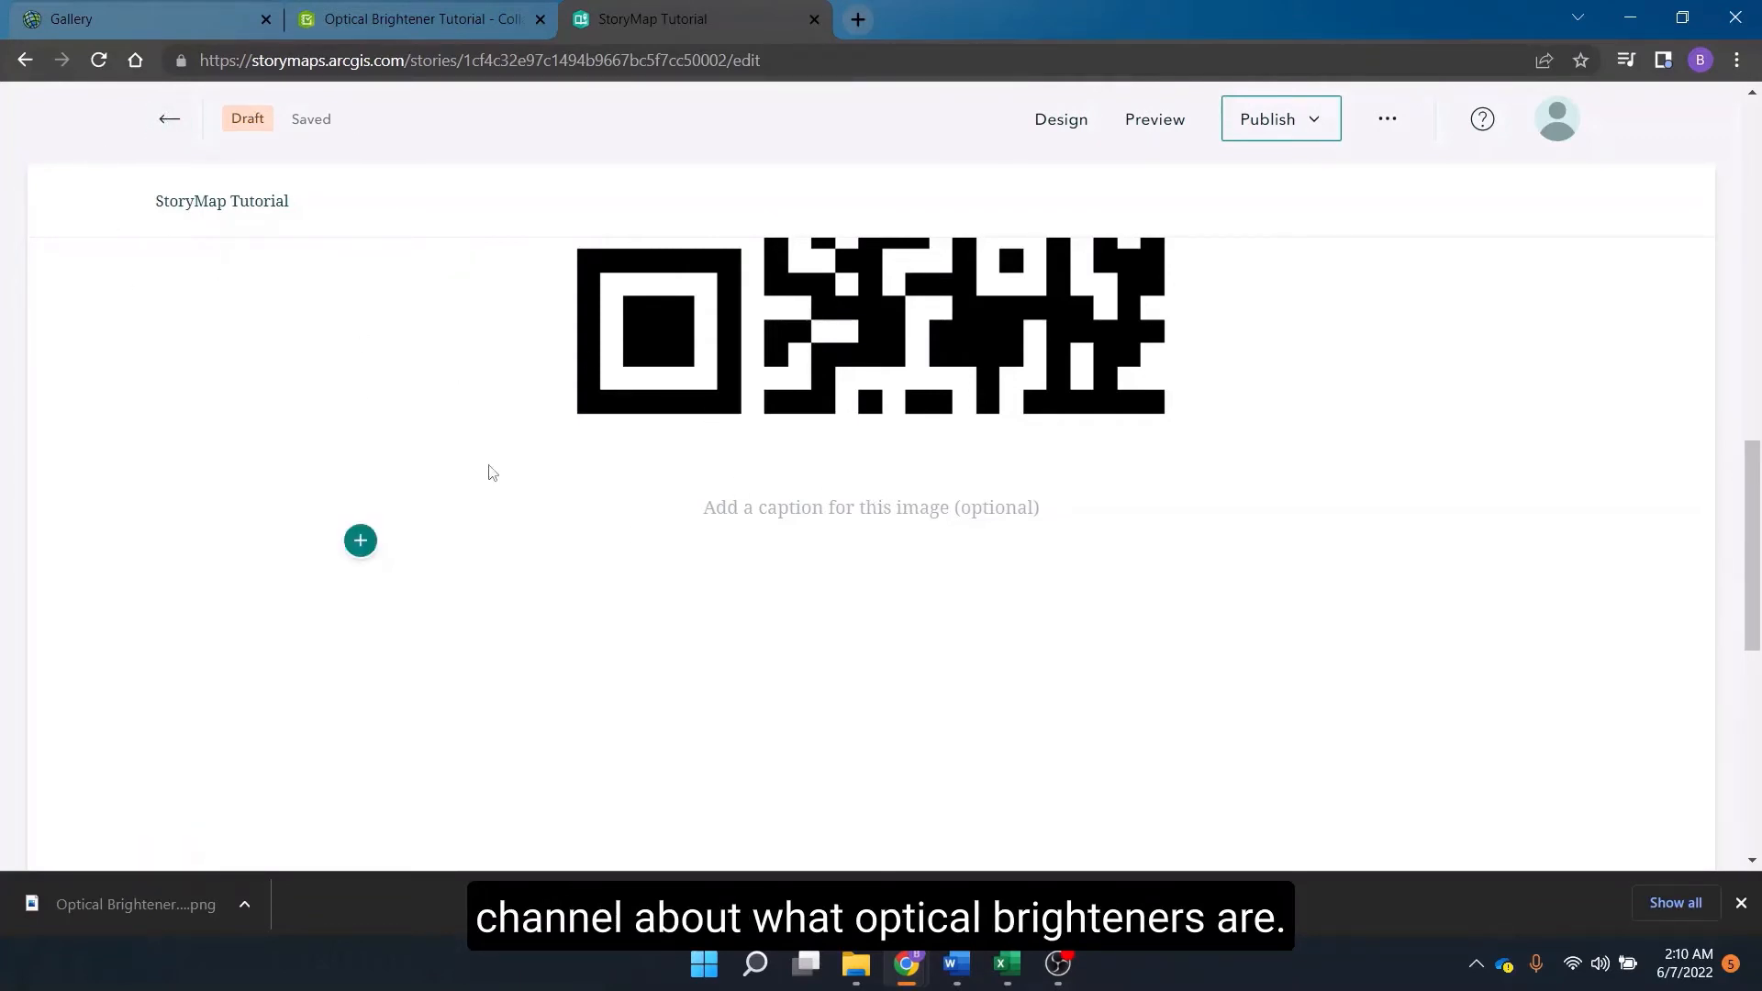
{"action": "left_click", "coordinate": [359, 548]}
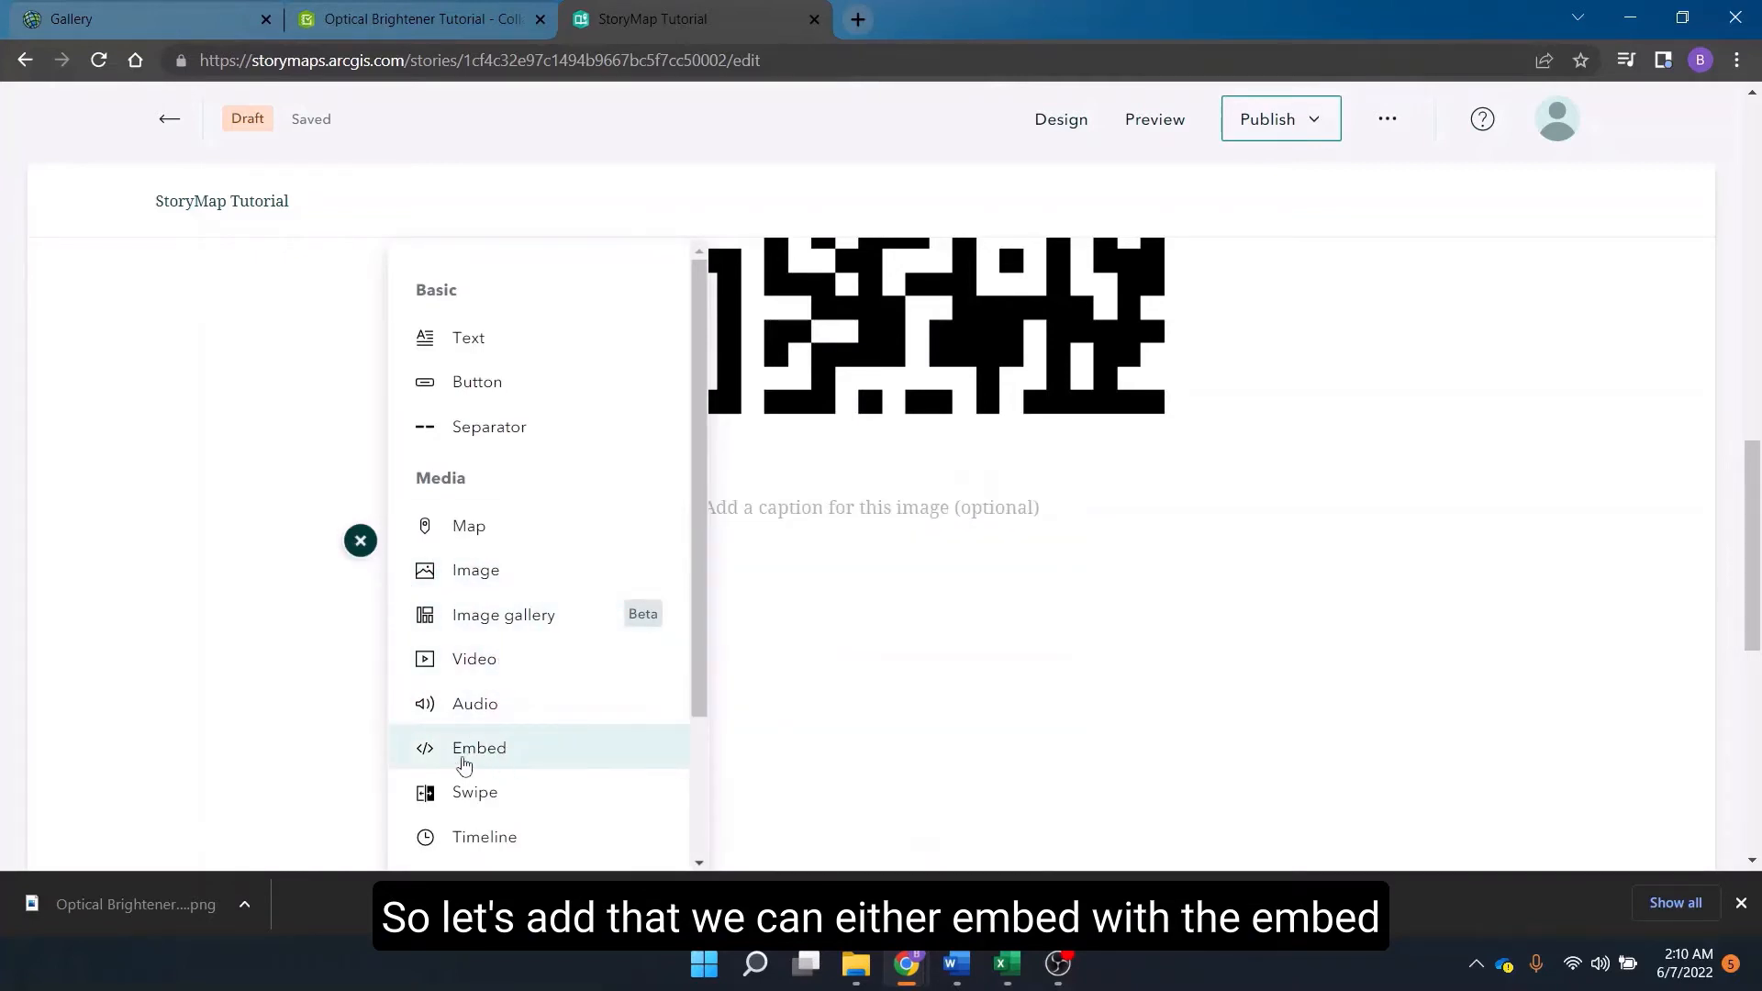
{"action": "mouse_move", "coordinate": [482, 765]}
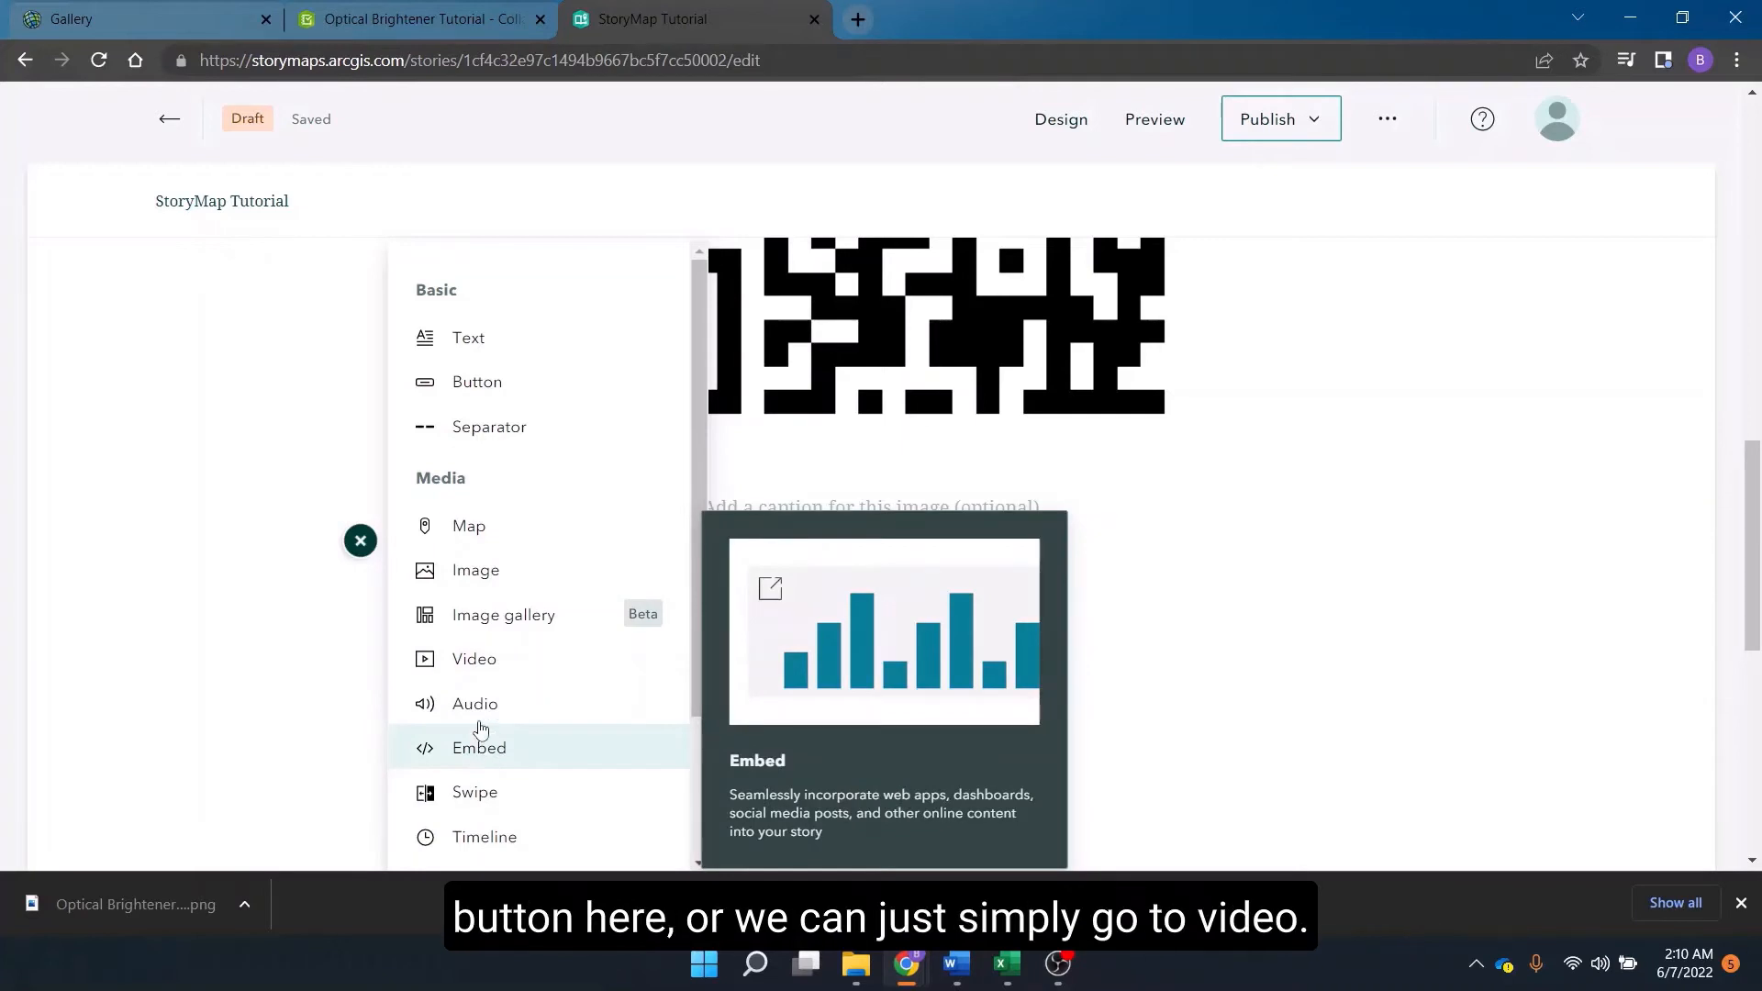
{"action": "left_click", "coordinate": [500, 665]}
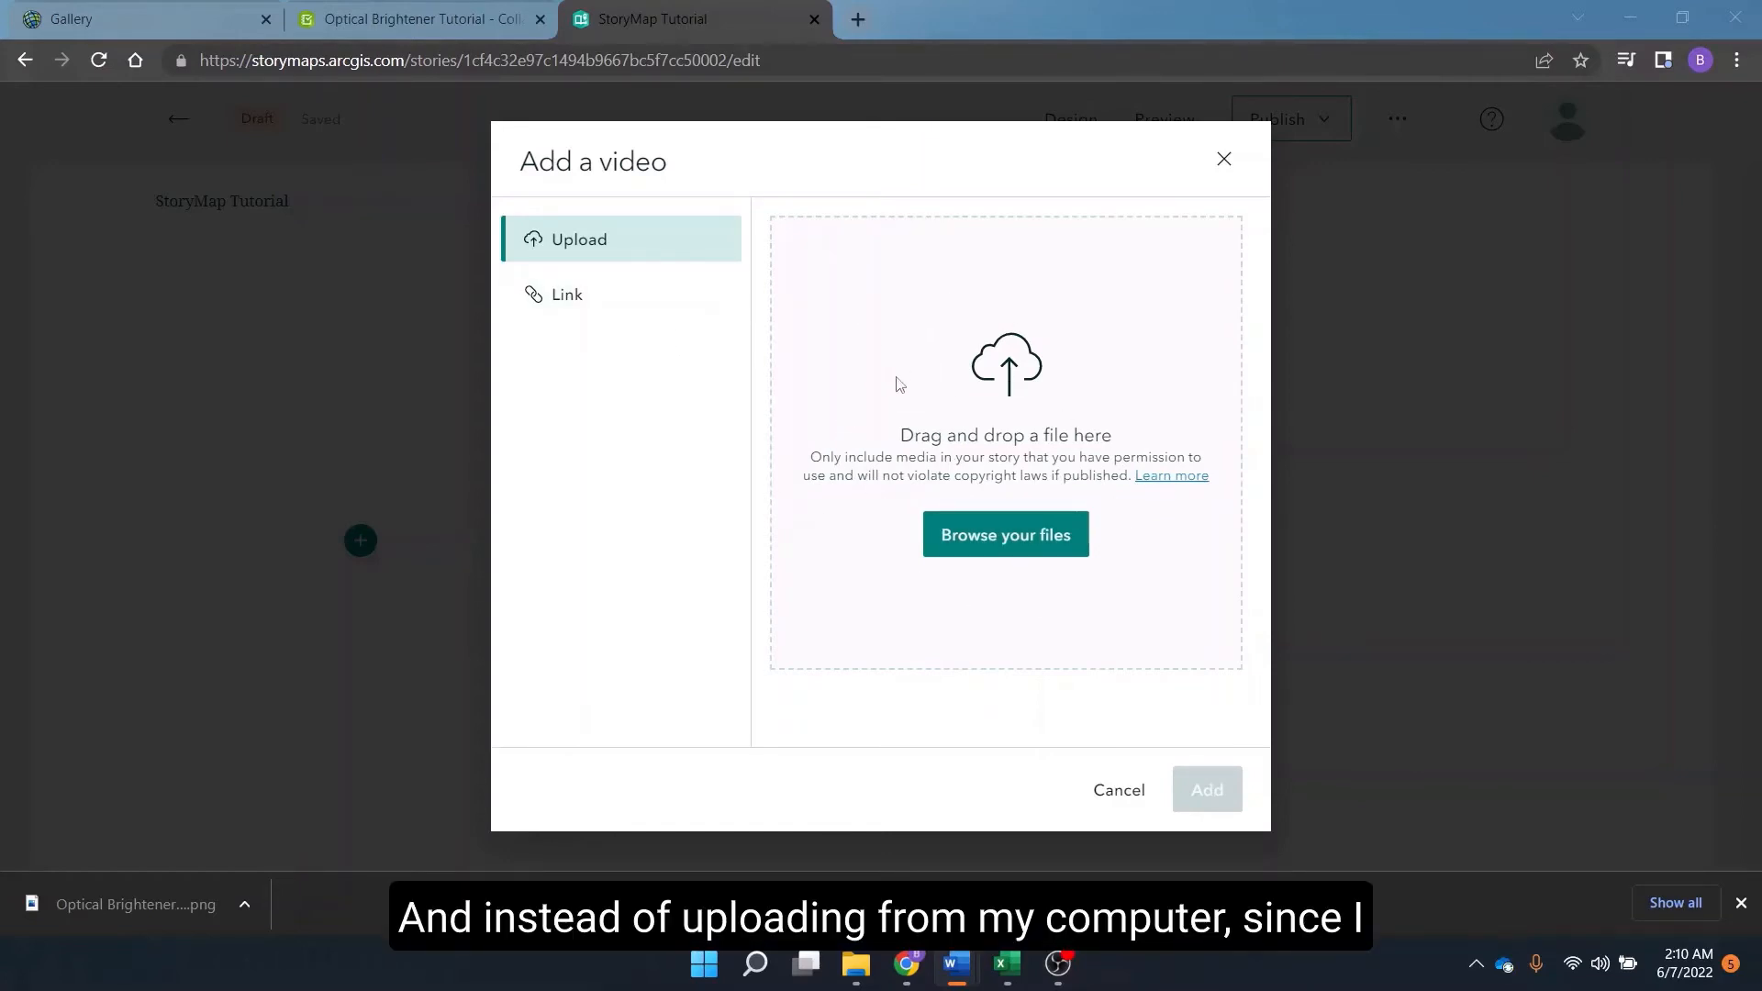
{"action": "left_click", "coordinate": [540, 299]}
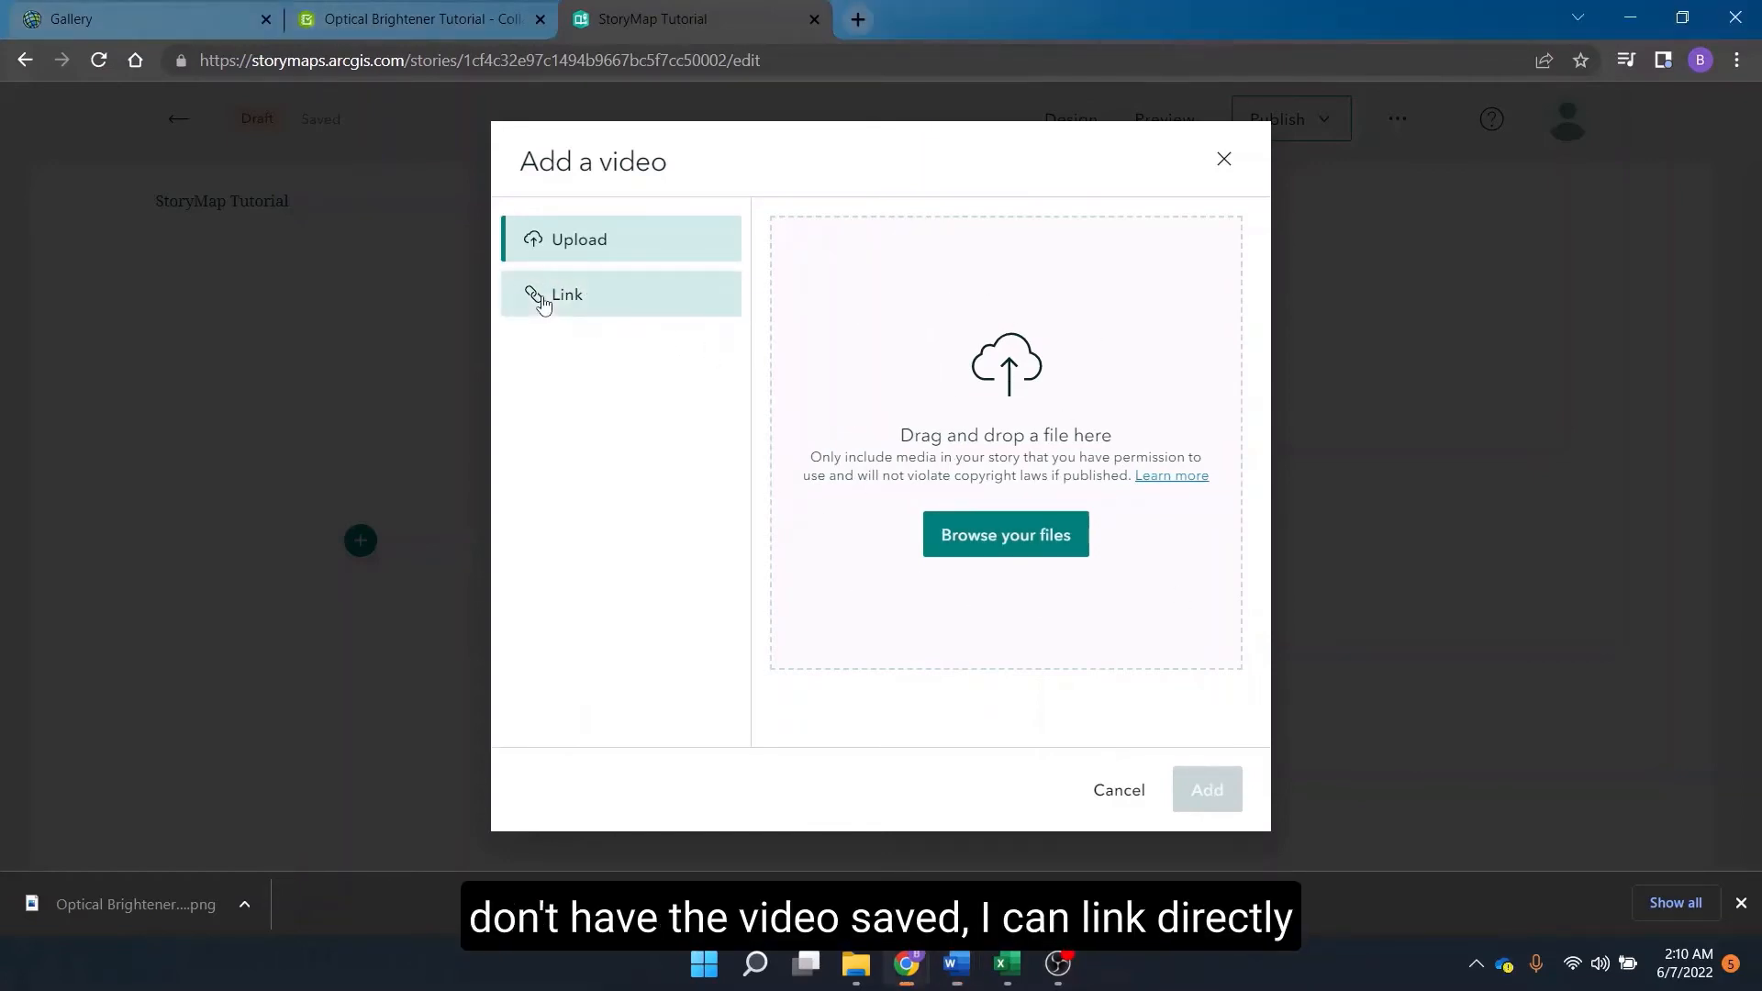
{"action": "left_click", "coordinate": [542, 299]}
{"action": "left_click", "coordinate": [876, 231]}
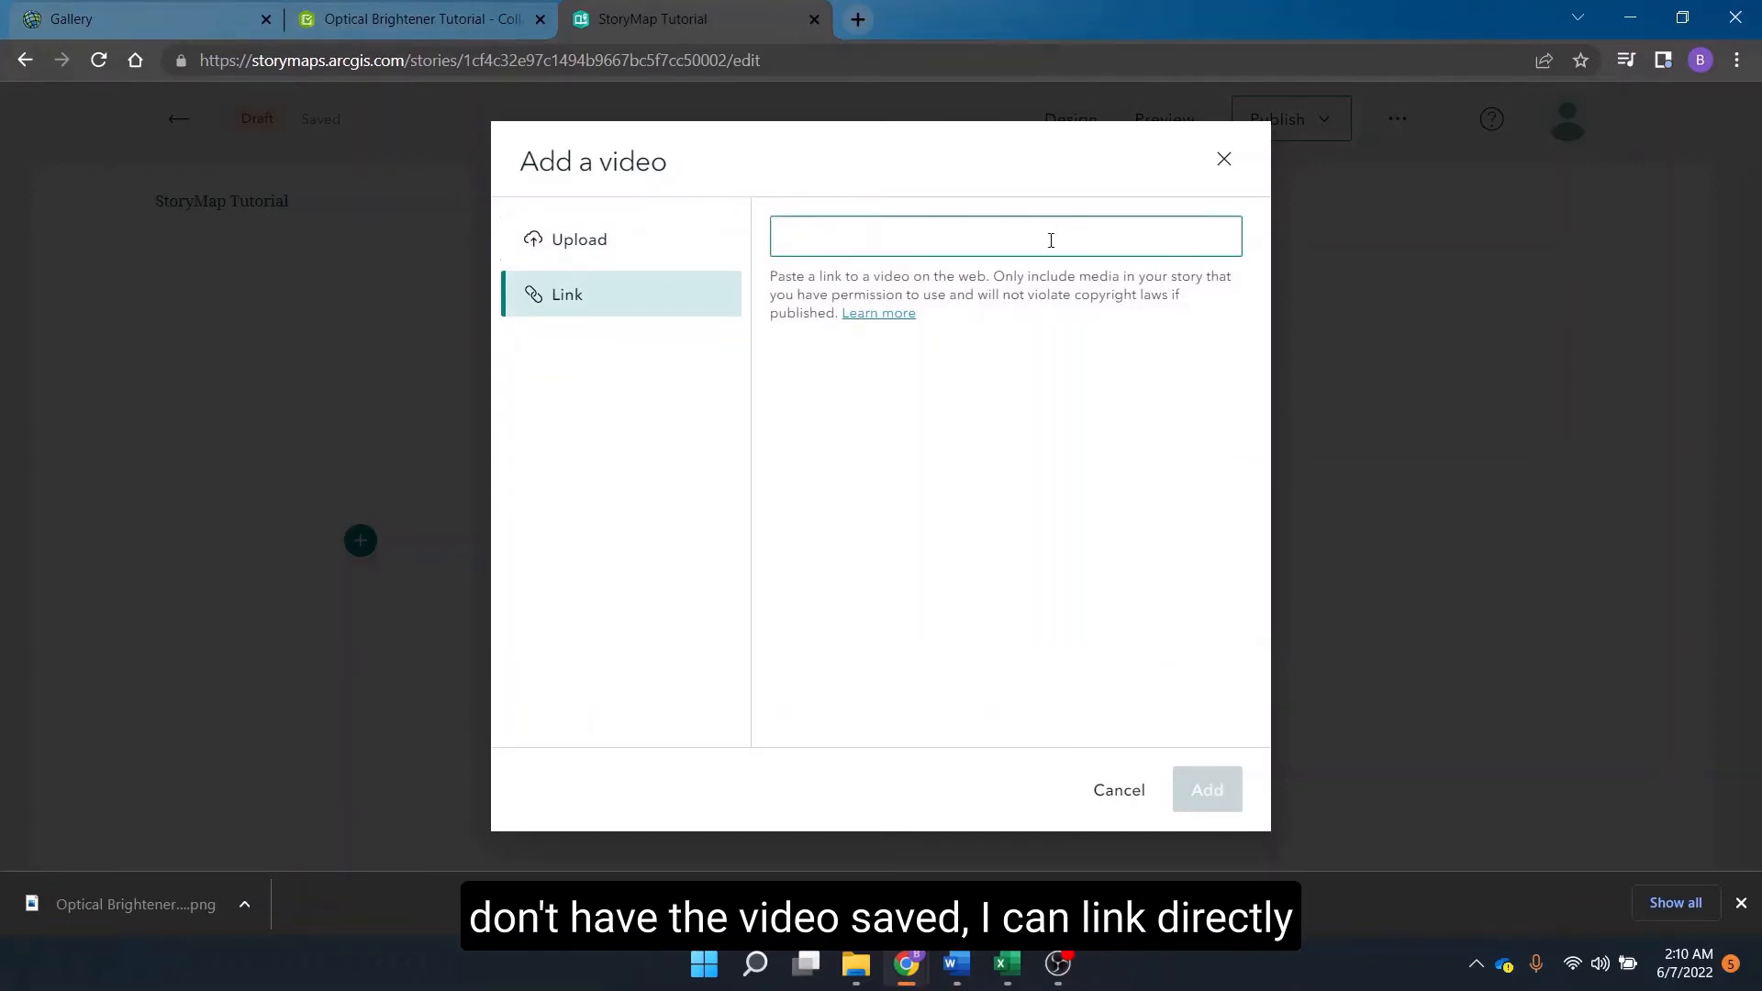
{"action": "type", "text": "https://www.youtube.com/watch?v=UEInFQjkRoQ&feature=emb_logo"}
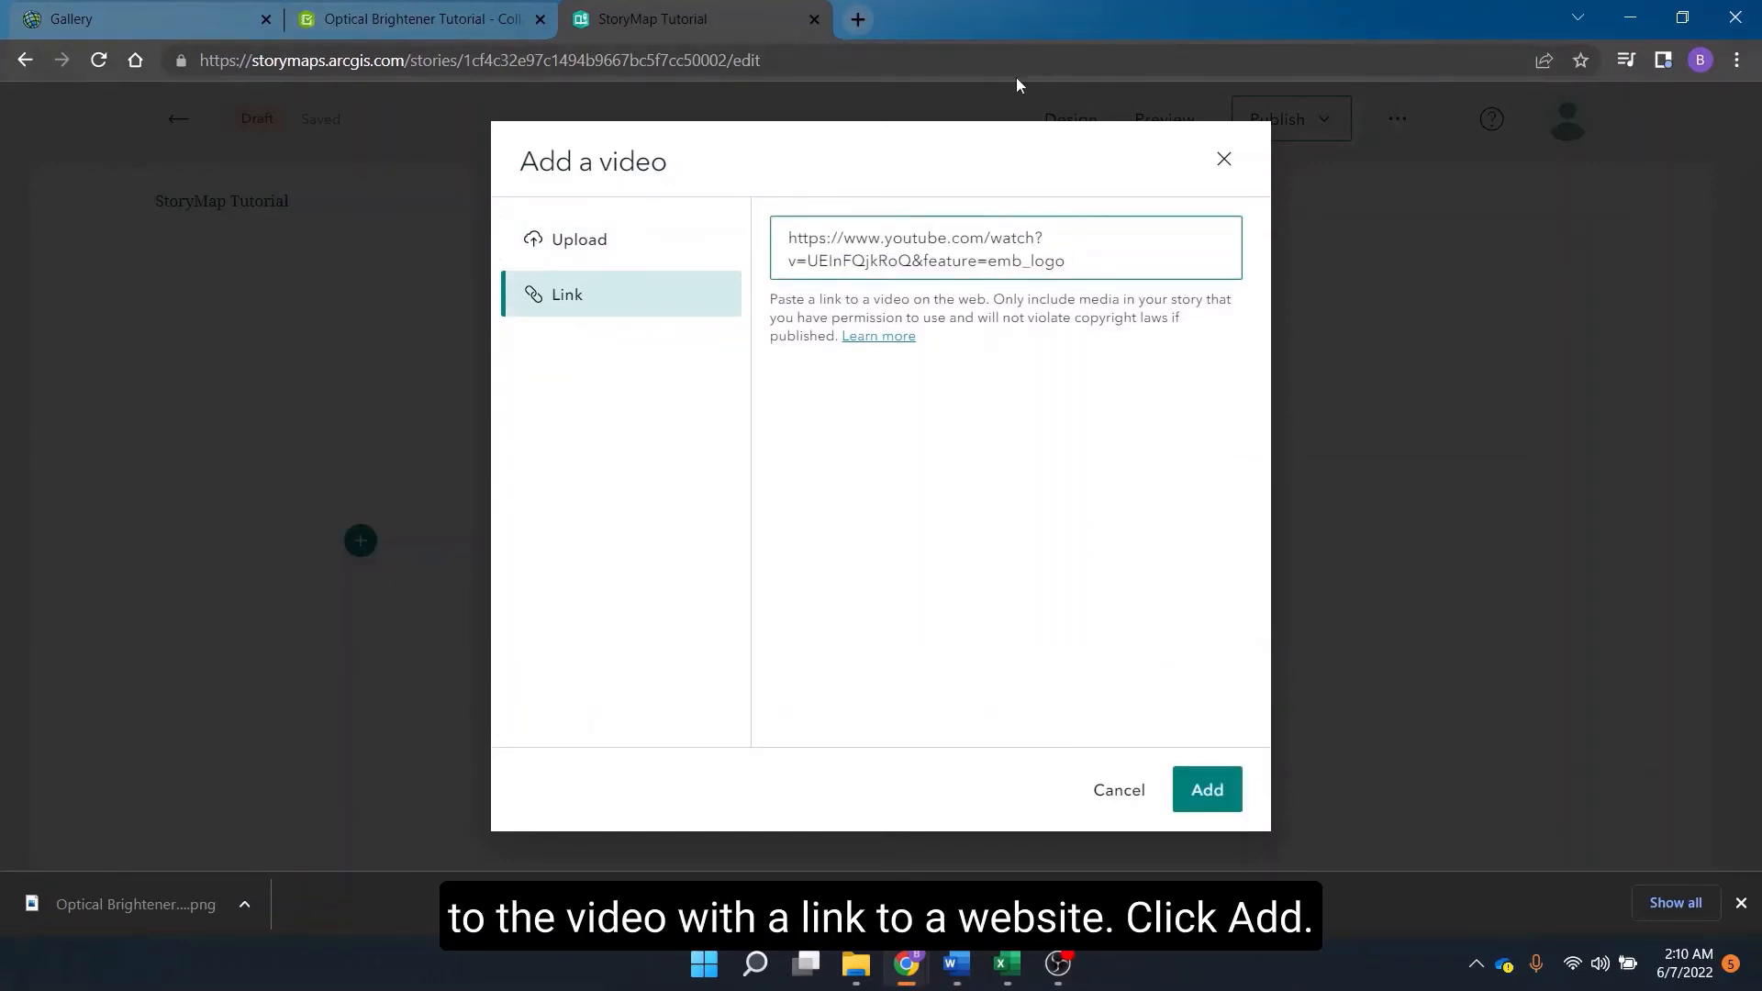
{"action": "left_click", "coordinate": [1208, 793]}
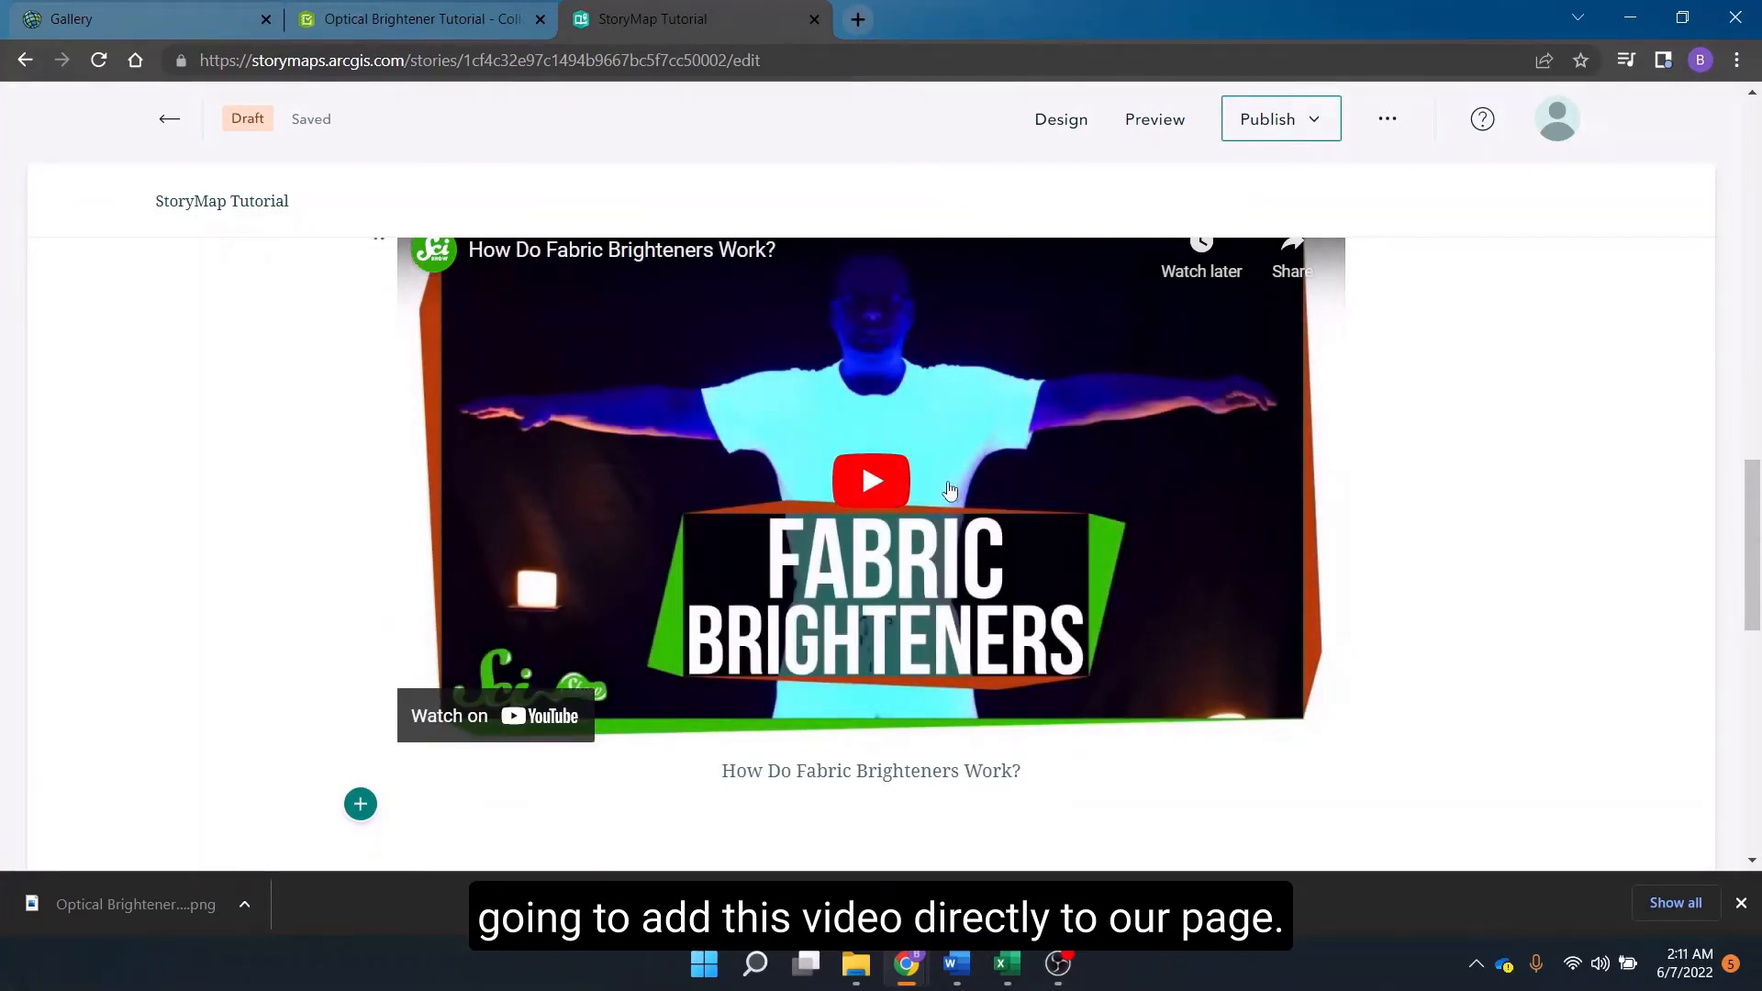
{"action": "scroll", "coordinate": [424, 624], "scroll_direction": "up", "scroll_amount": 2}
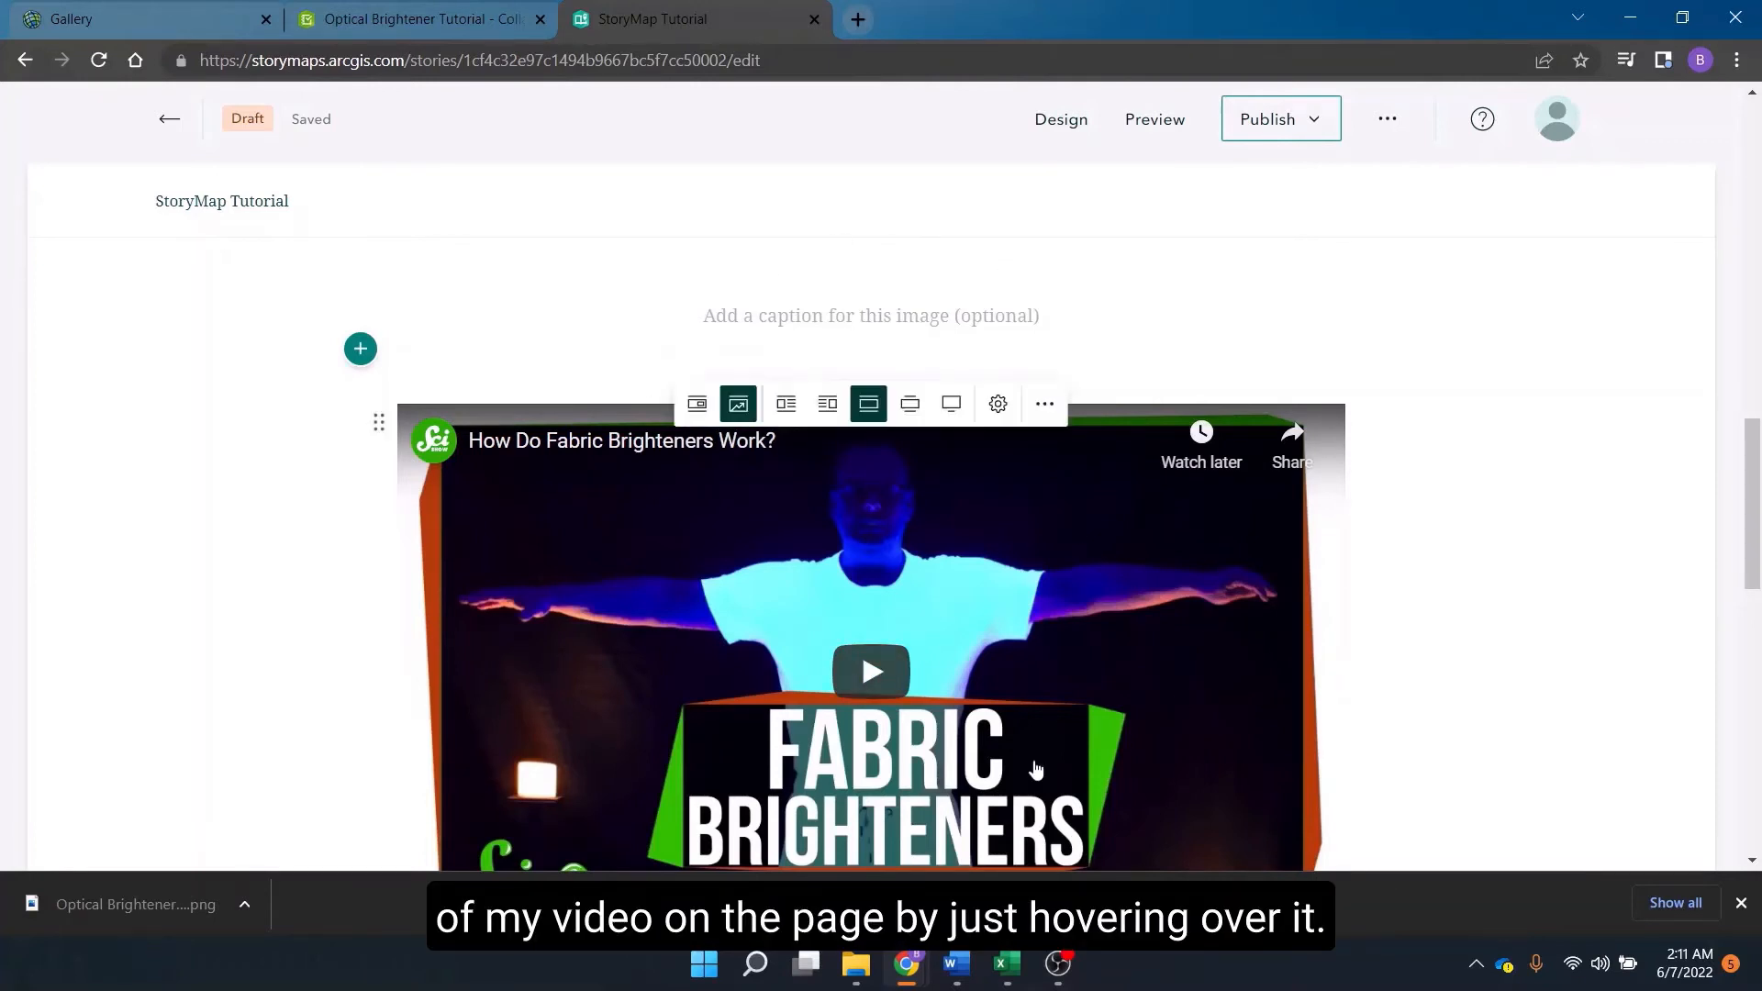
{"action": "left_click", "coordinate": [829, 405]}
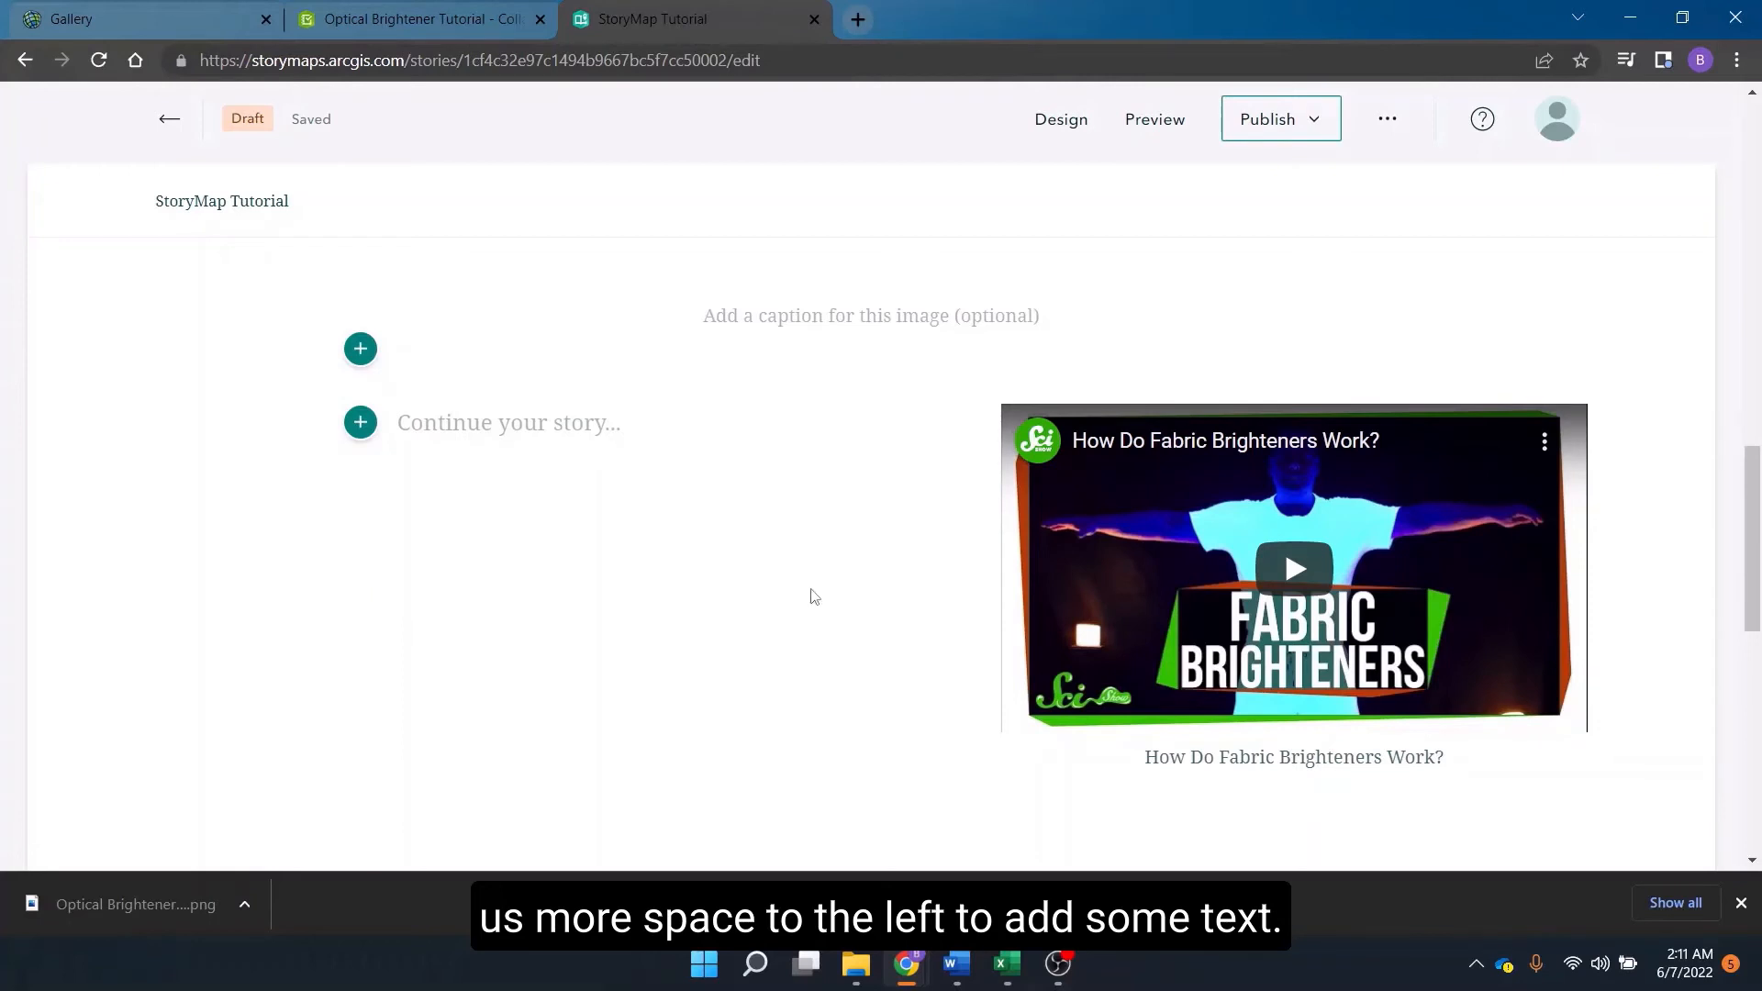
Add a text block beside the video and paste a paragraph about optical brightener testing for sewage contamination.
{"action": "left_click", "coordinate": [367, 428]}
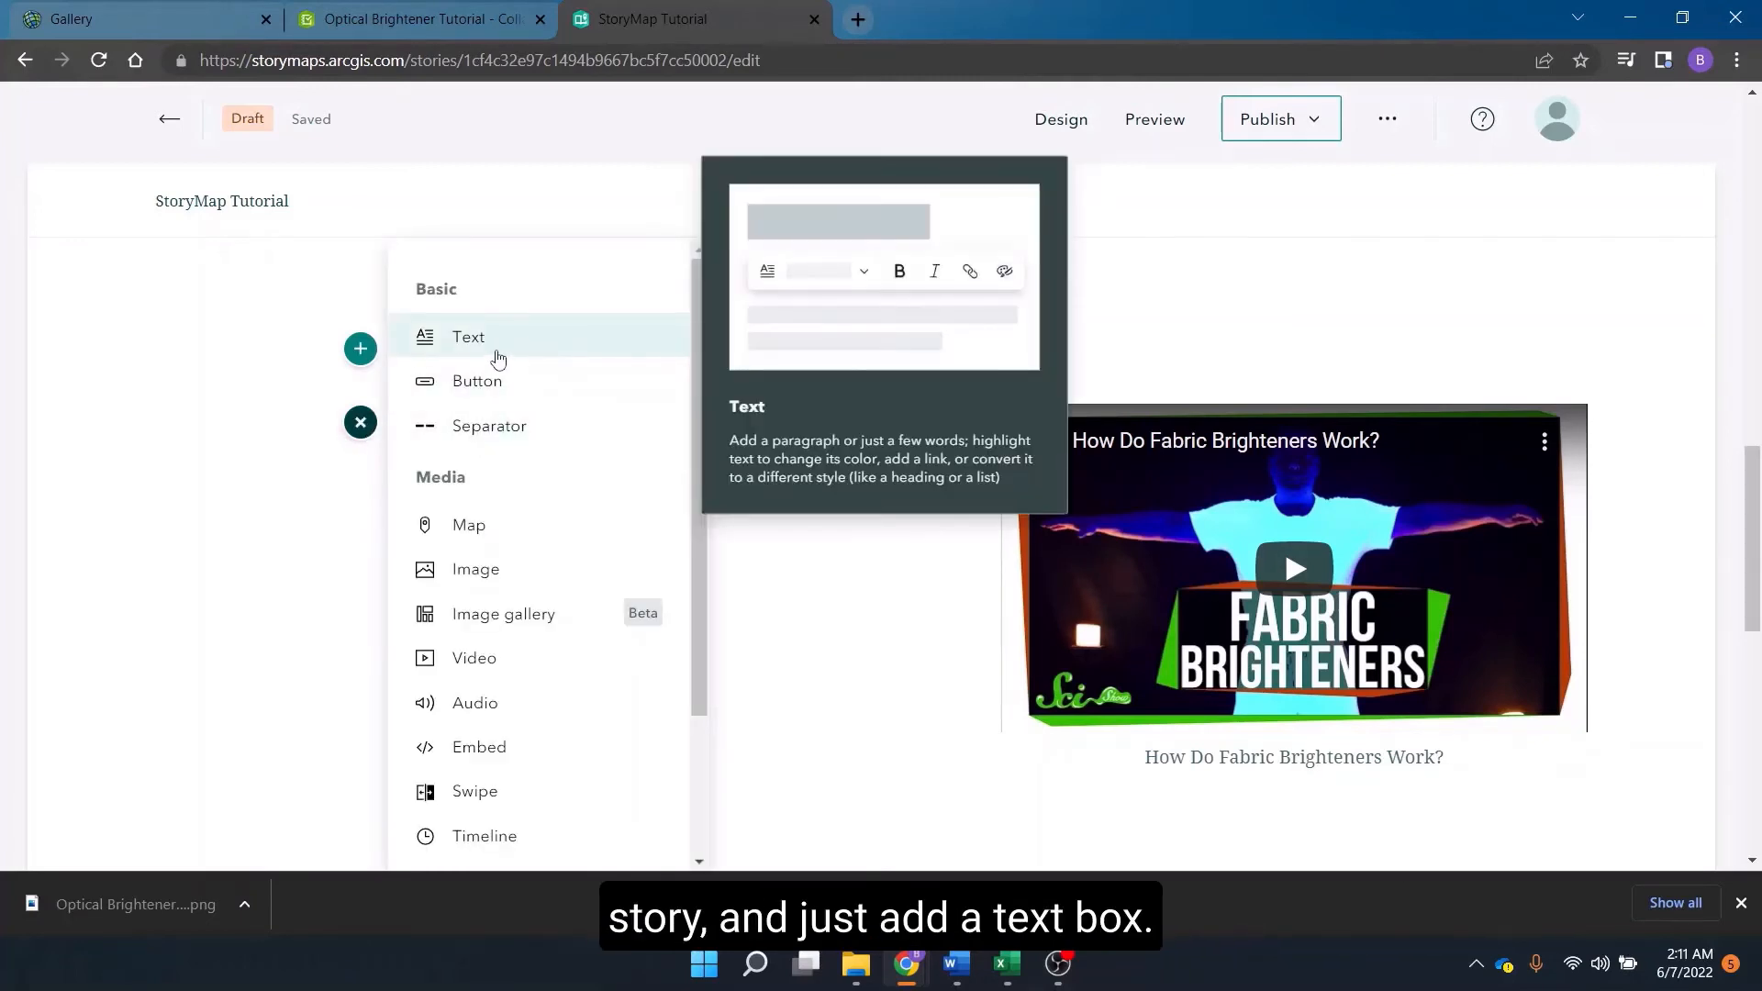
{"action": "left_click", "coordinate": [497, 357]}
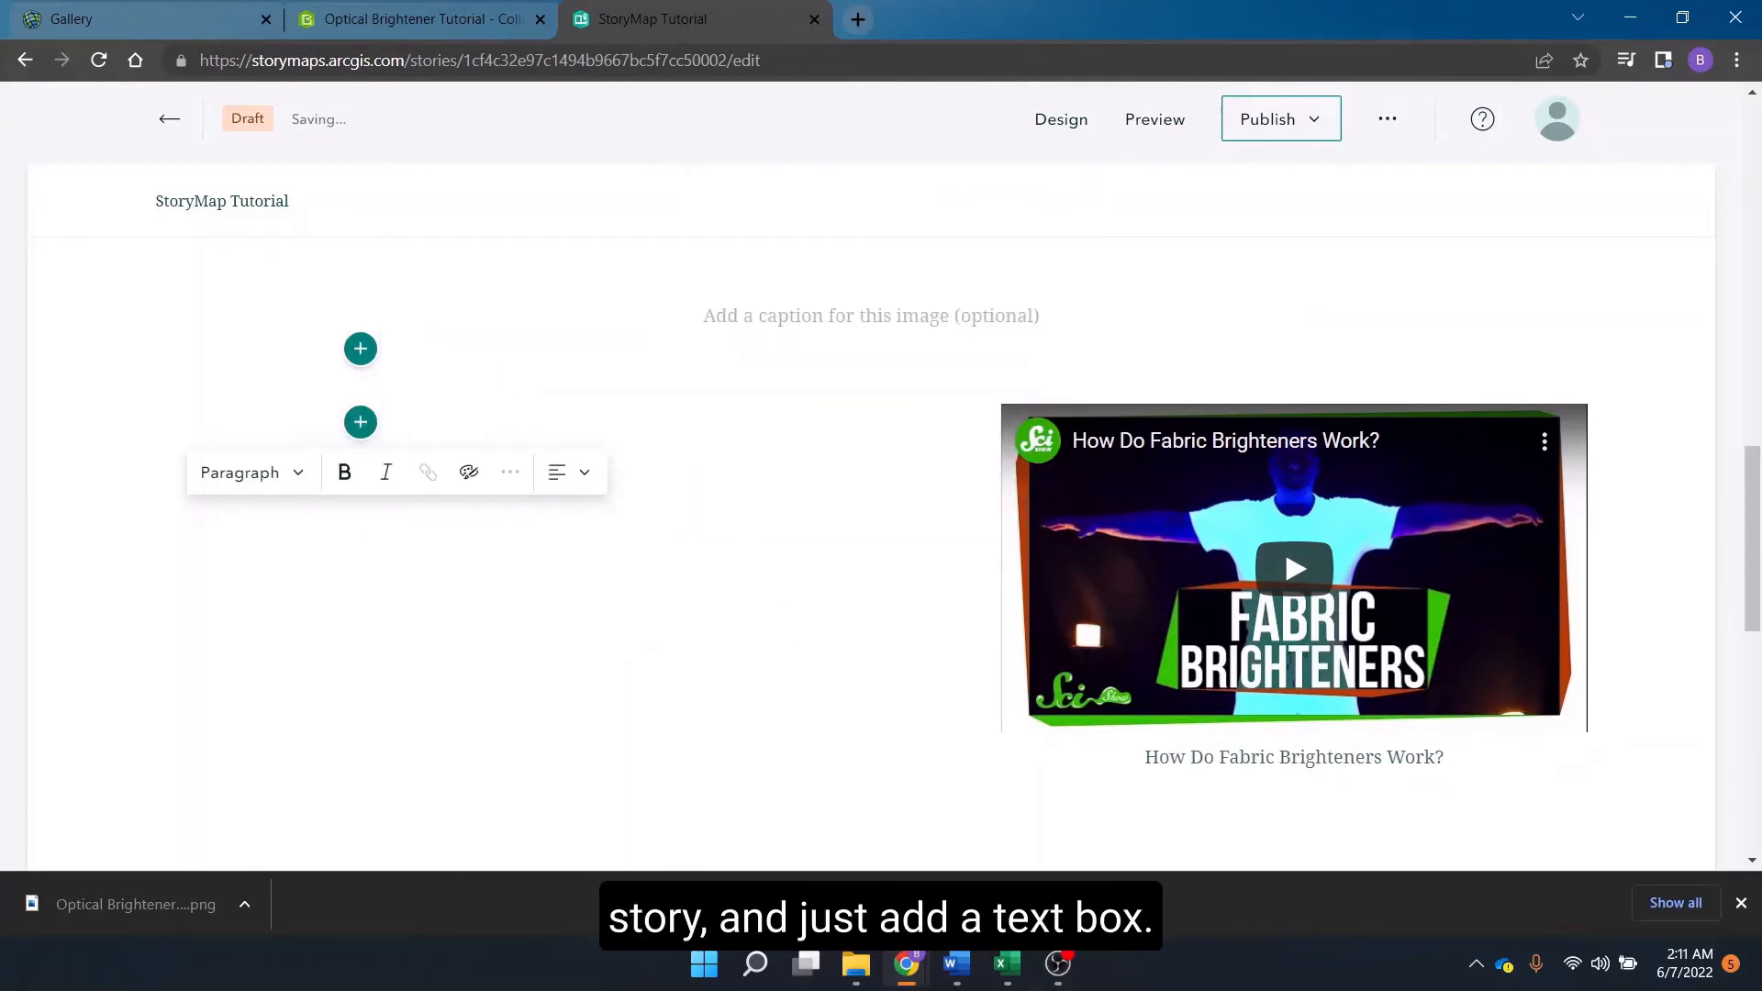
{"action": "key", "text": "alt+Tab"}
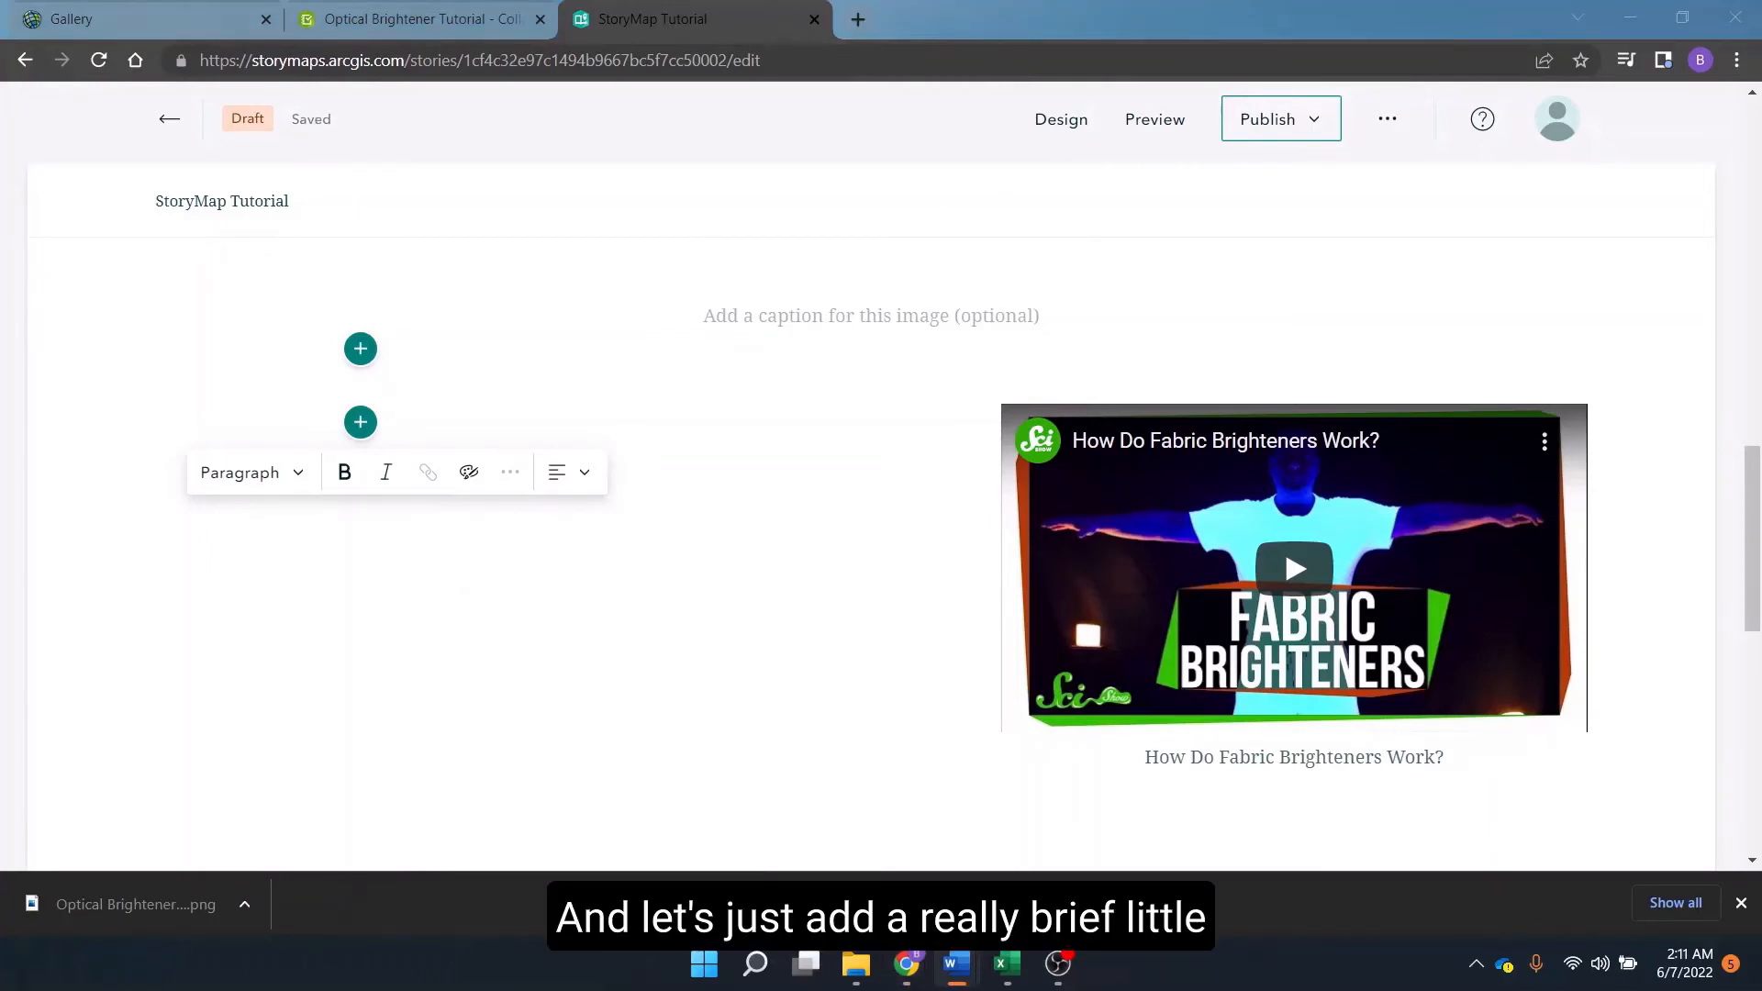
{"action": "left_click", "coordinate": [512, 498]}
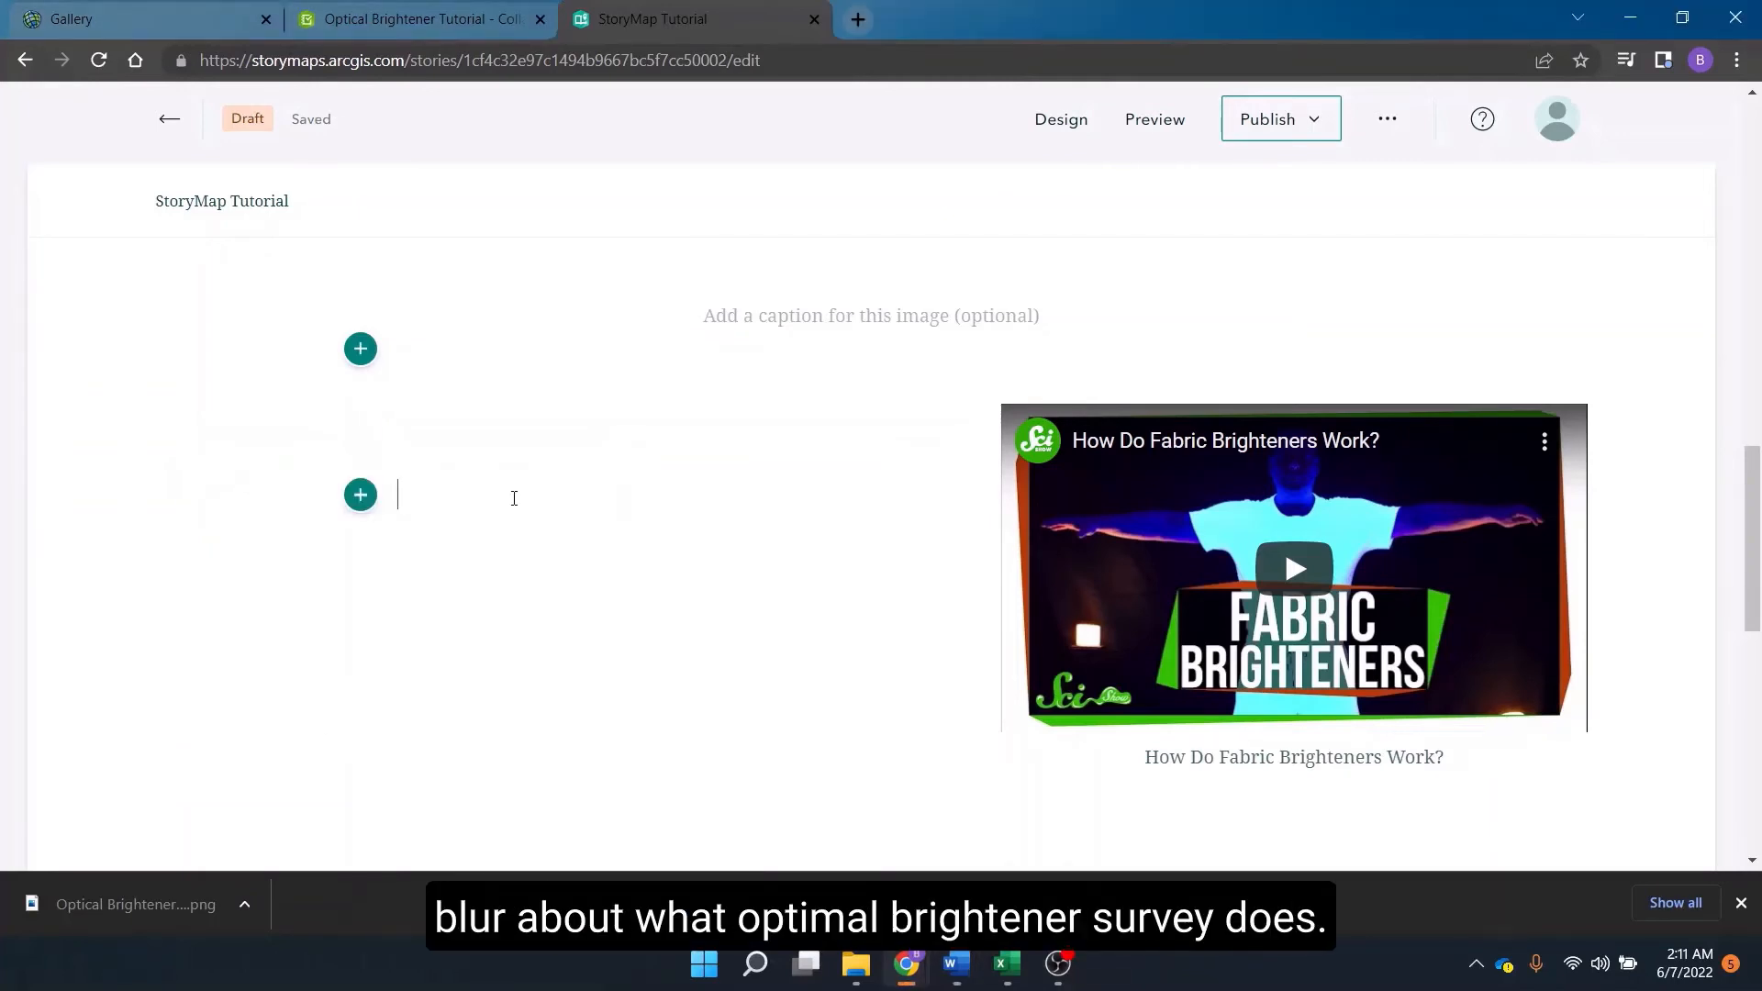
{"action": "left_click", "coordinate": [421, 445]}
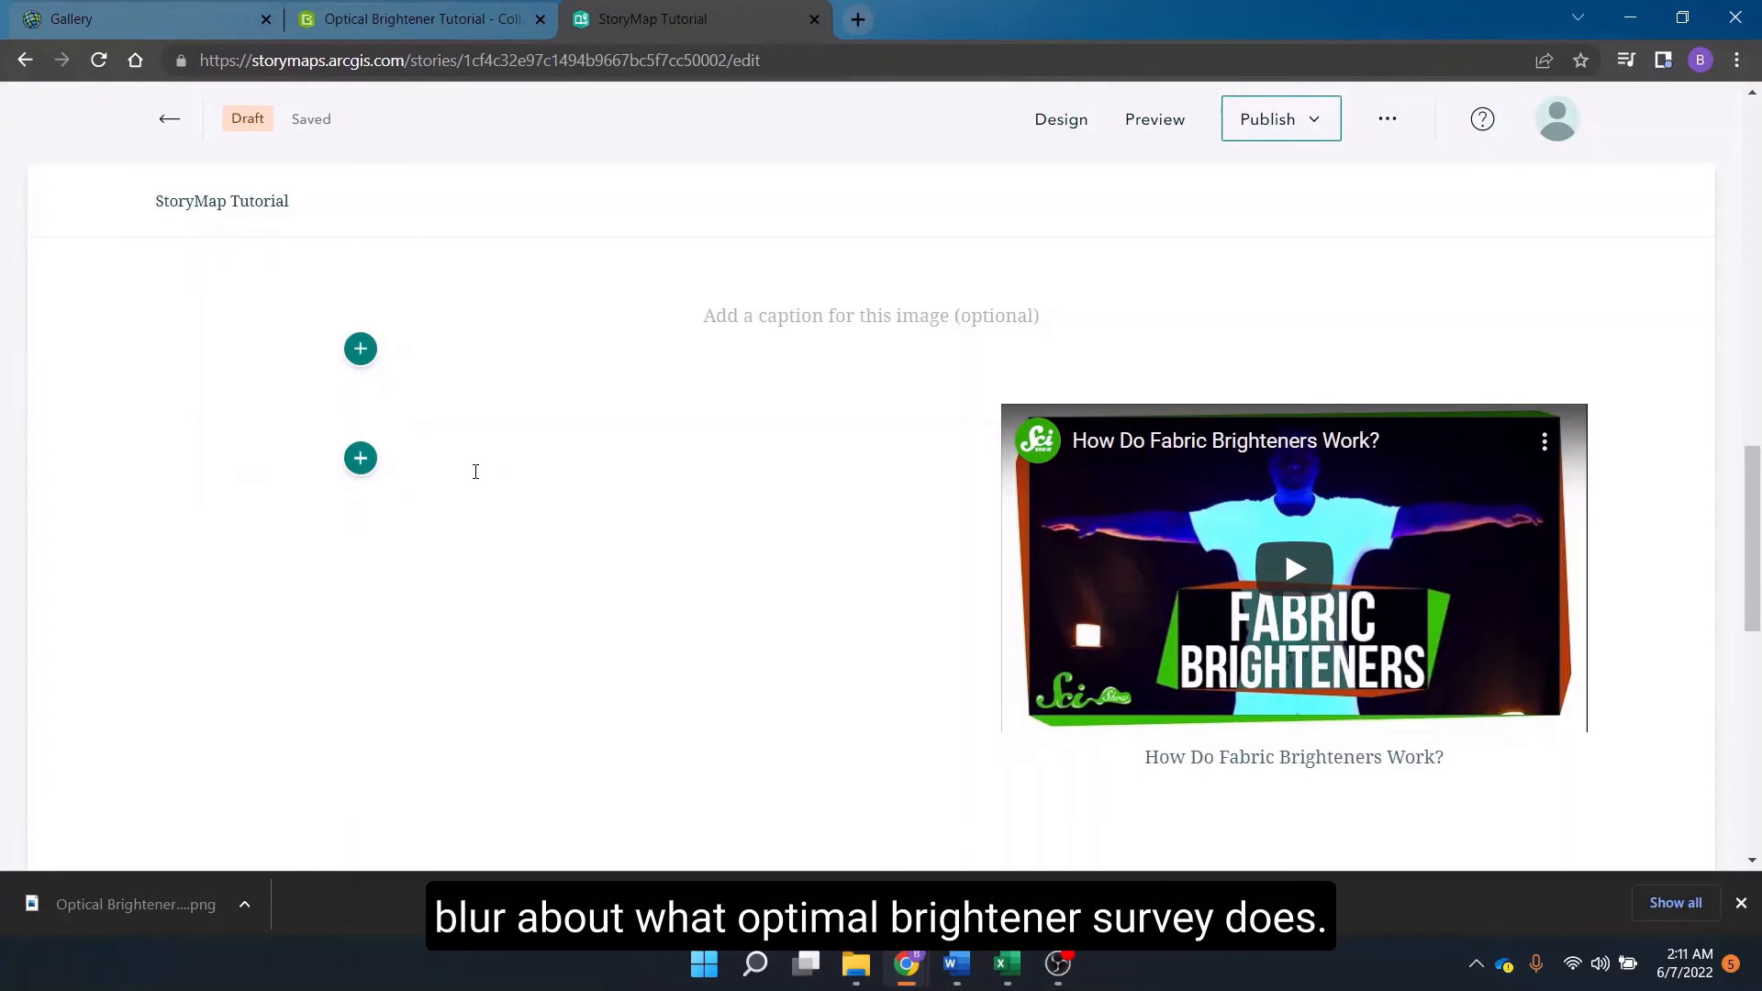
{"action": "key", "text": "Return"}
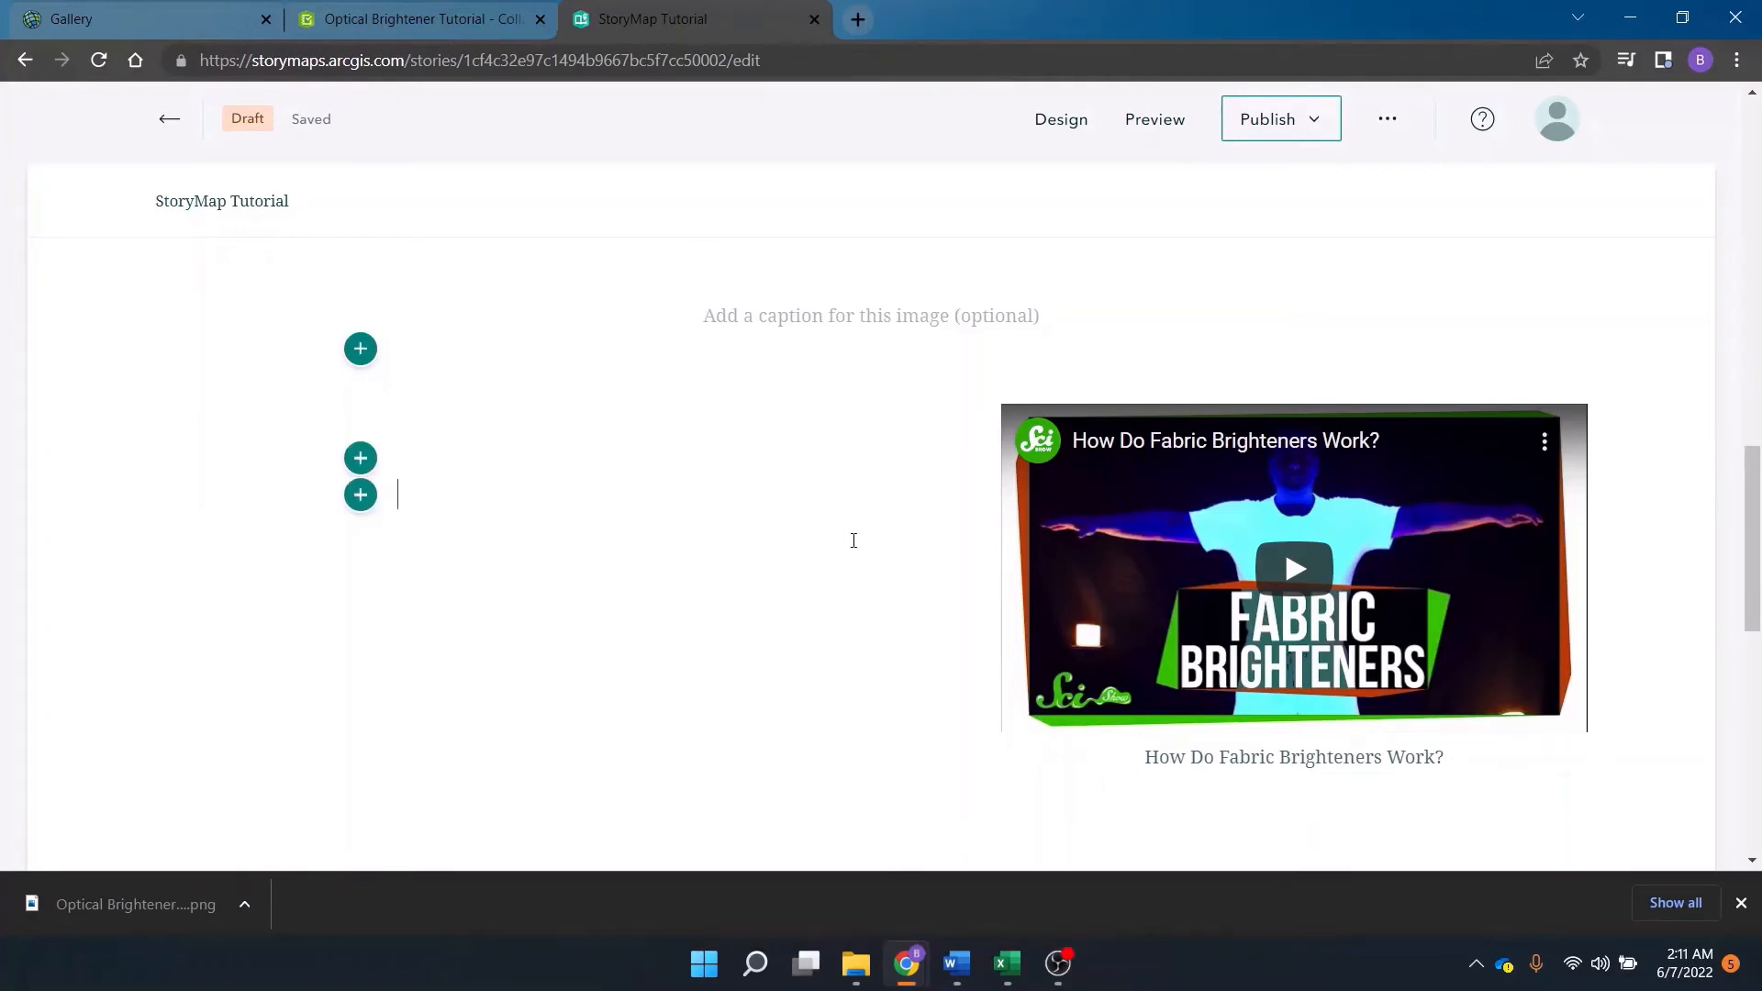
{"action": "type", "text": "Optical brightener testing can be a useful tool for alerting professionals to the presence of human sewage contamination in stormwater infrastructure systems and natural waterways."}
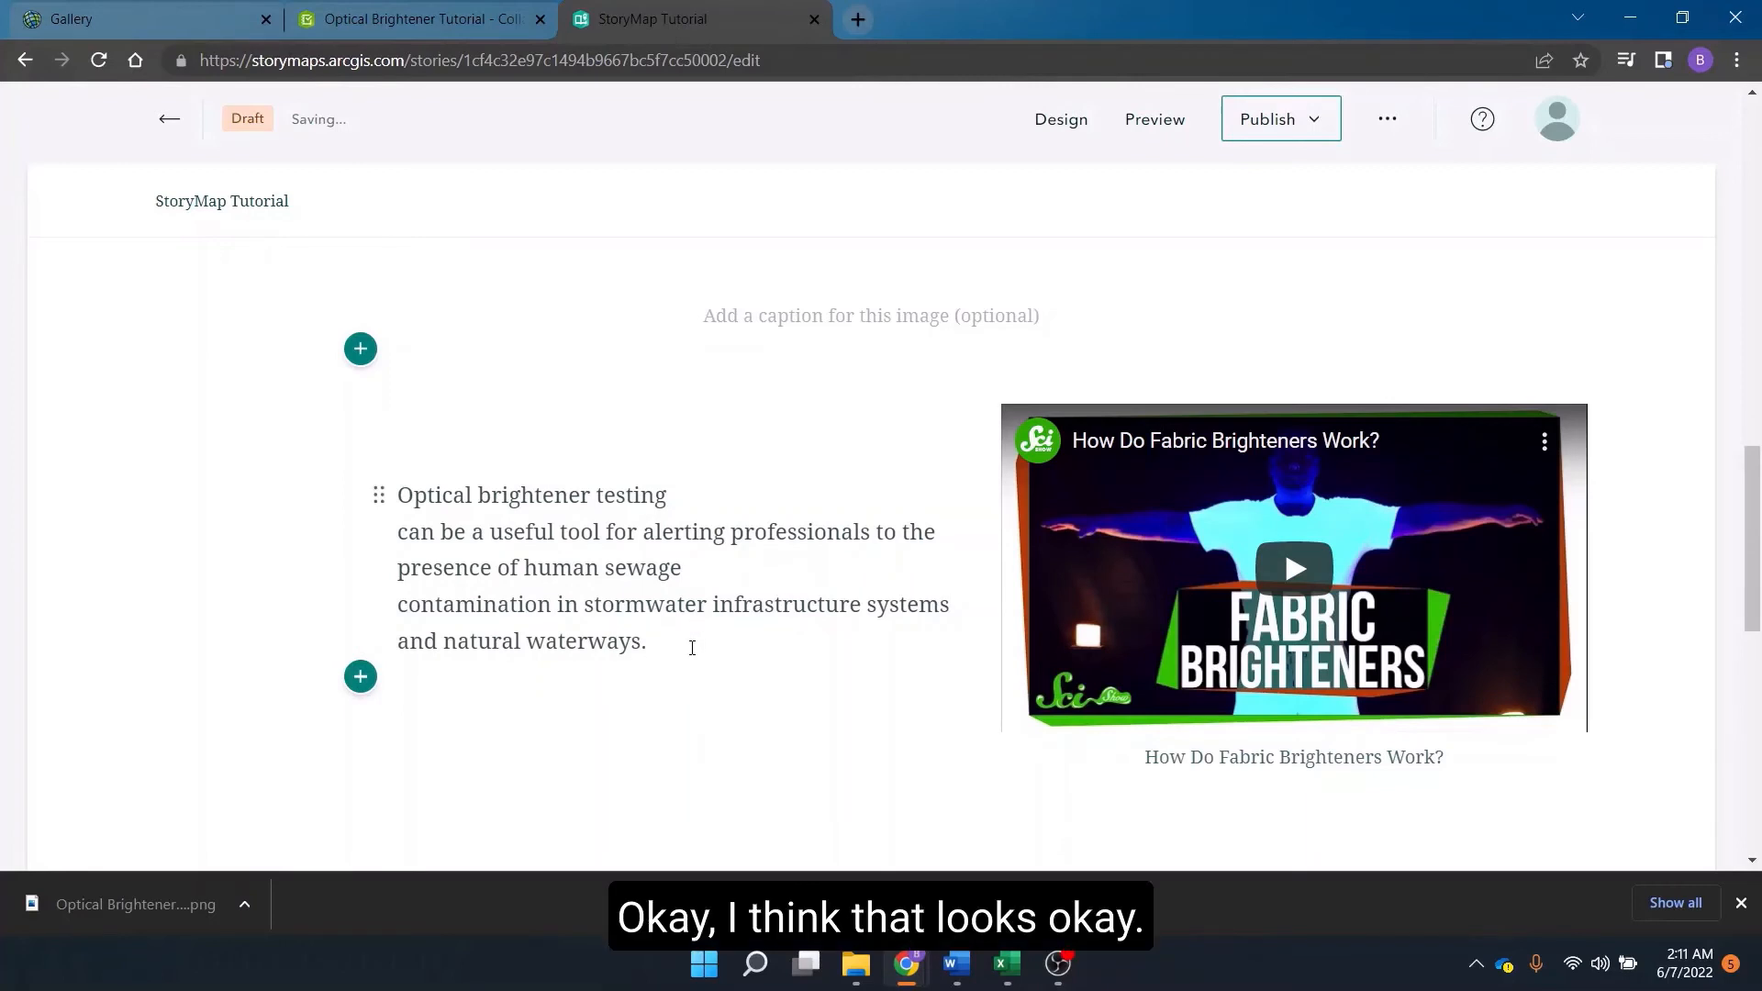
Caption the QR code image "Scan this QR Code to take our survey!".
{"action": "scroll", "coordinate": [784, 427], "scroll_direction": "up", "scroll_amount": 2}
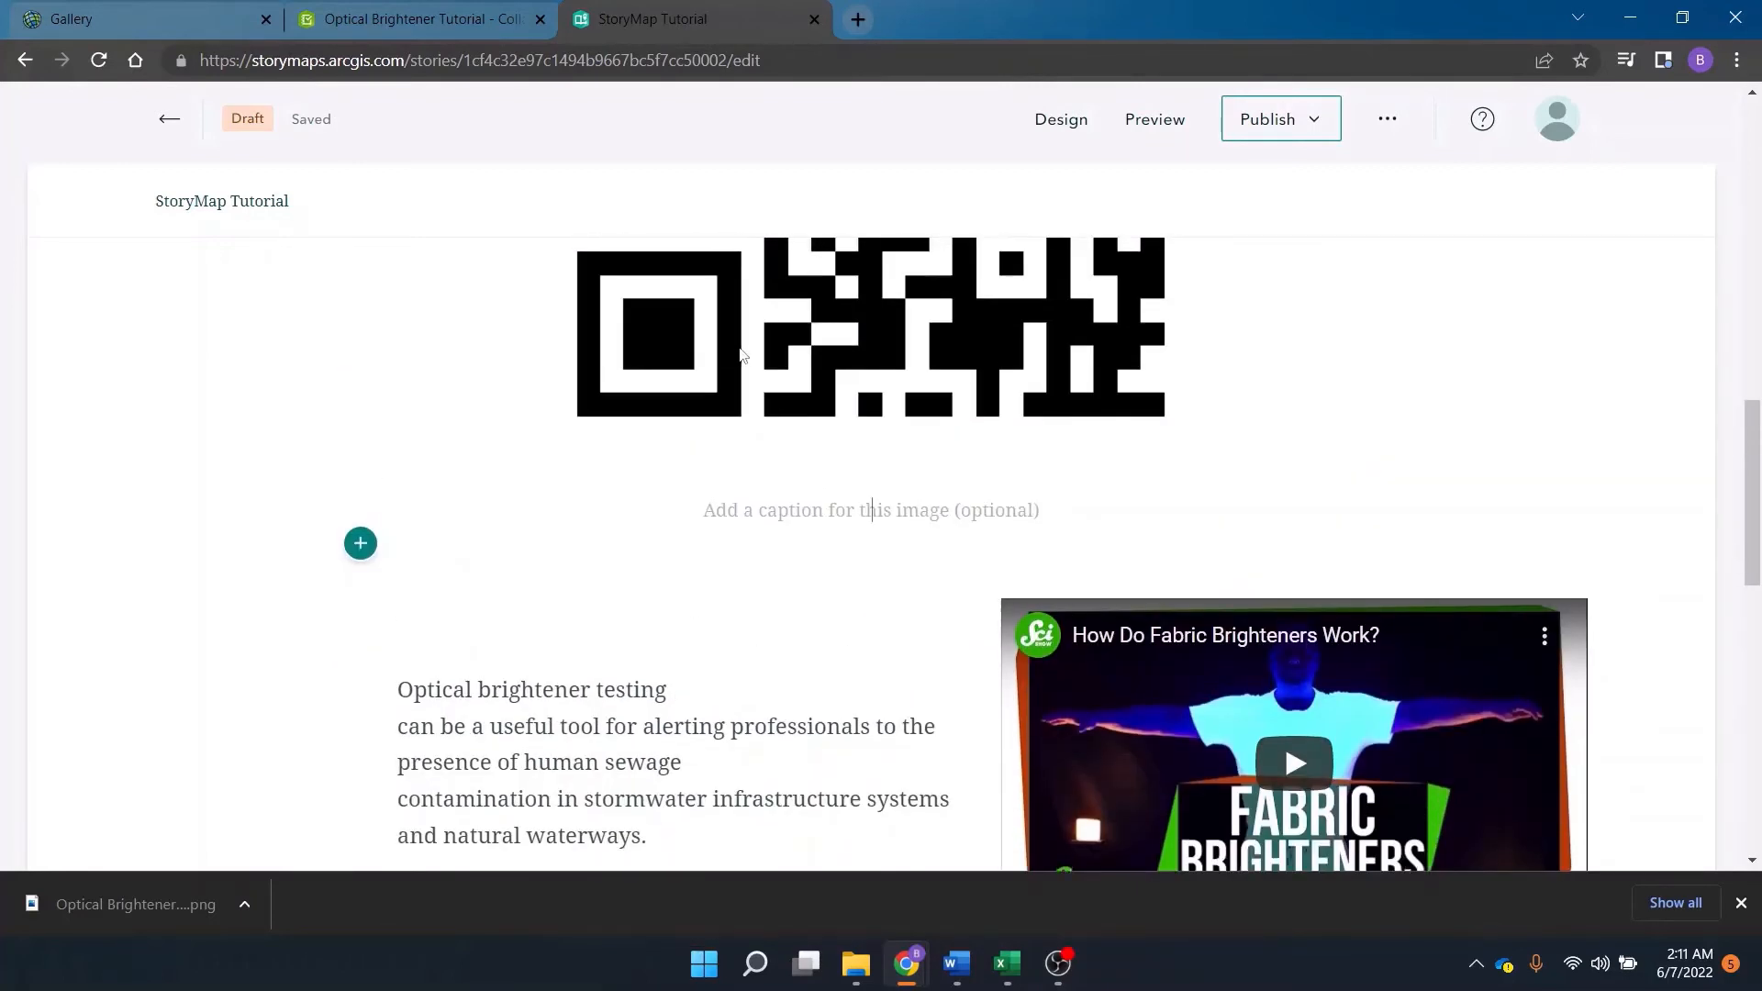
{"action": "scroll", "coordinate": [915, 655], "scroll_direction": "up", "scroll_amount": 2}
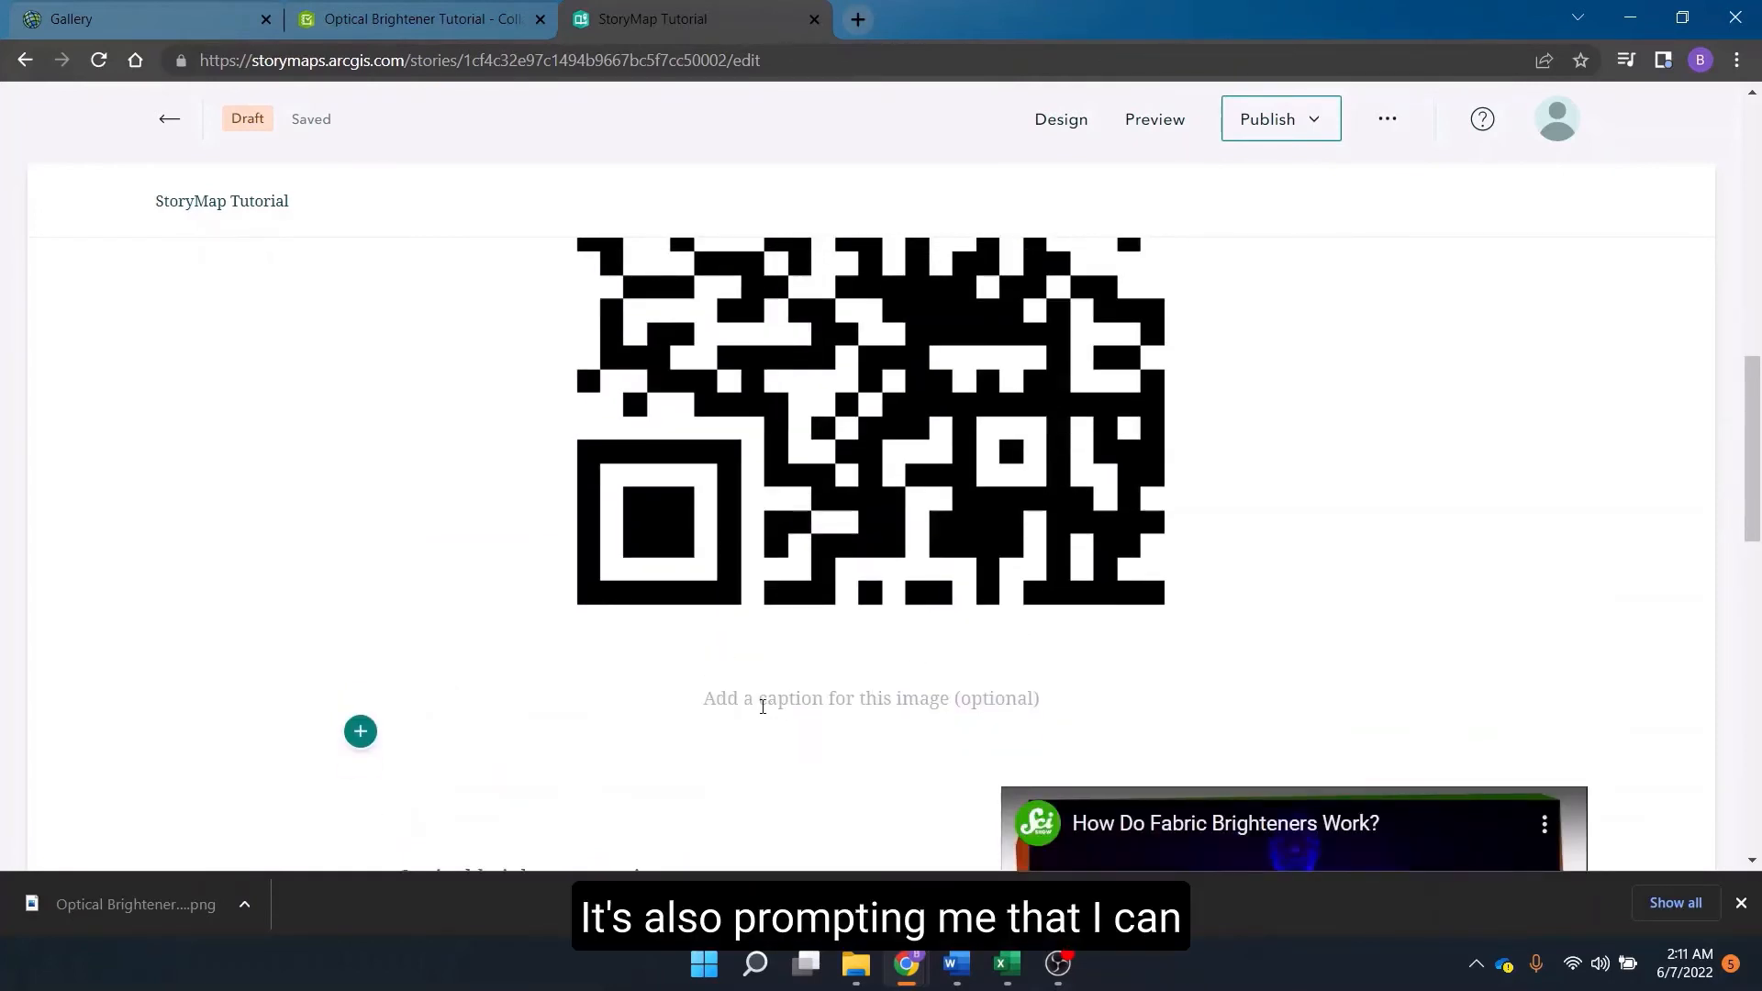
{"action": "scroll", "coordinate": [820, 476], "scroll_direction": "up", "scroll_amount": 3}
{"action": "scroll", "coordinate": [821, 475], "scroll_direction": "down", "scroll_amount": 3}
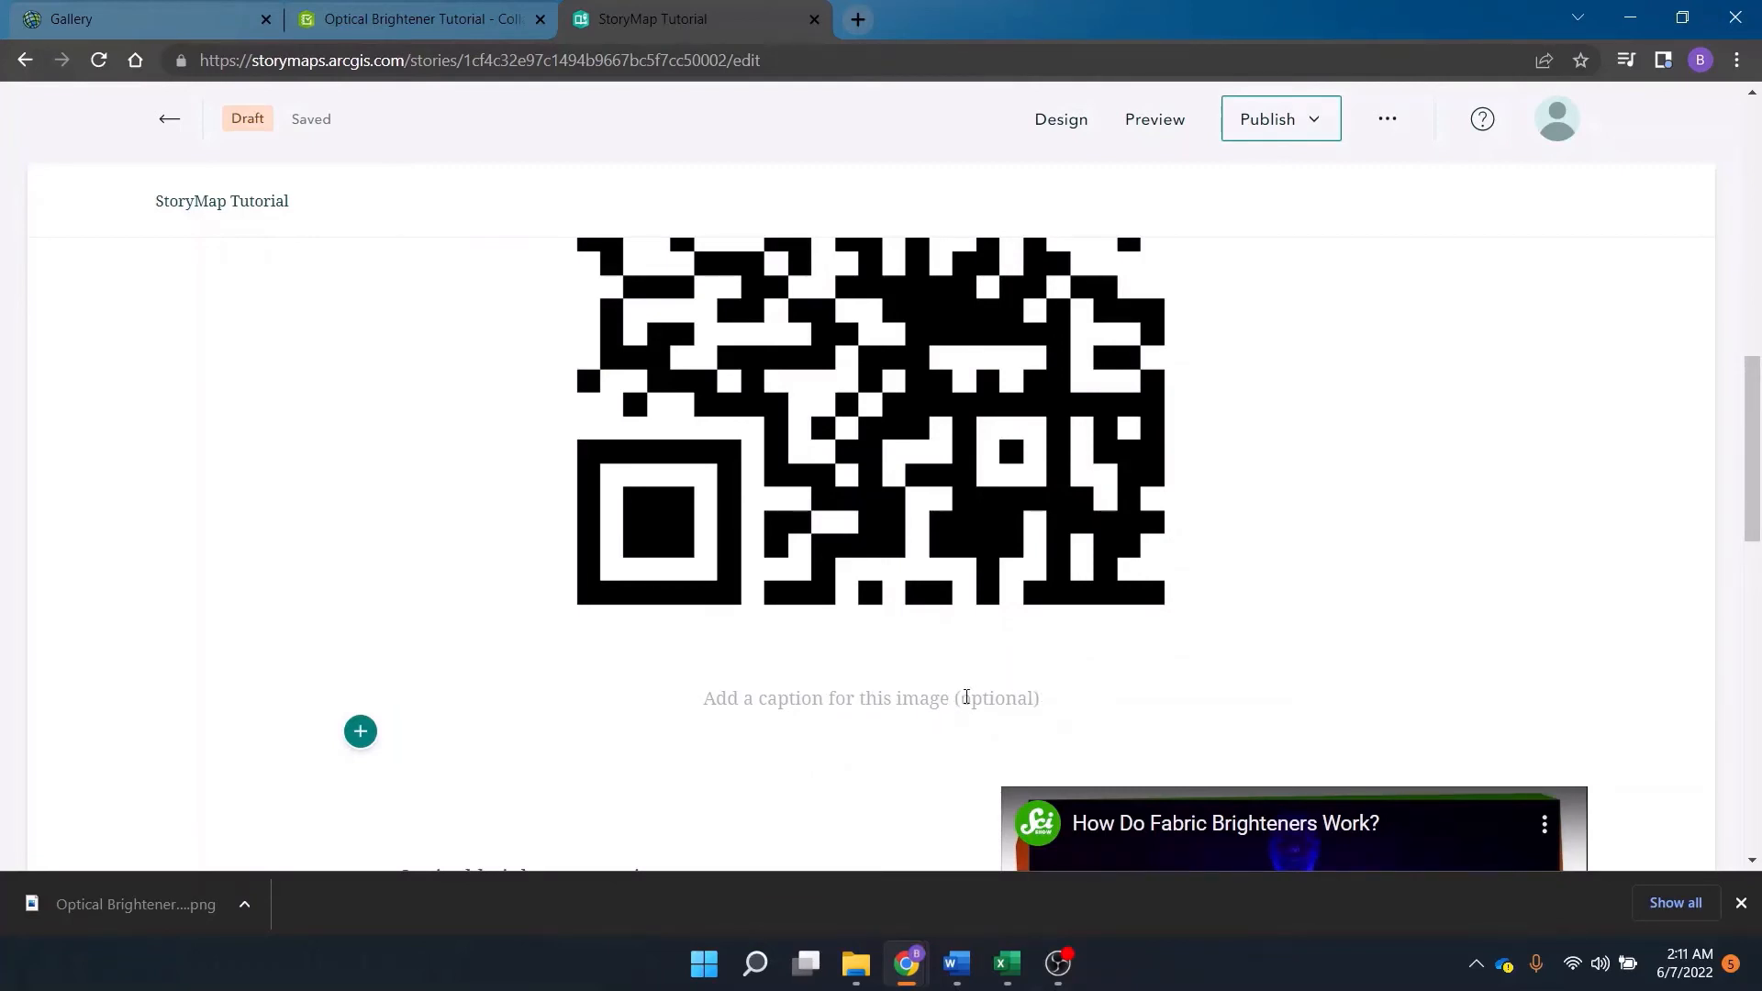
{"action": "type", "text": "Sc"}
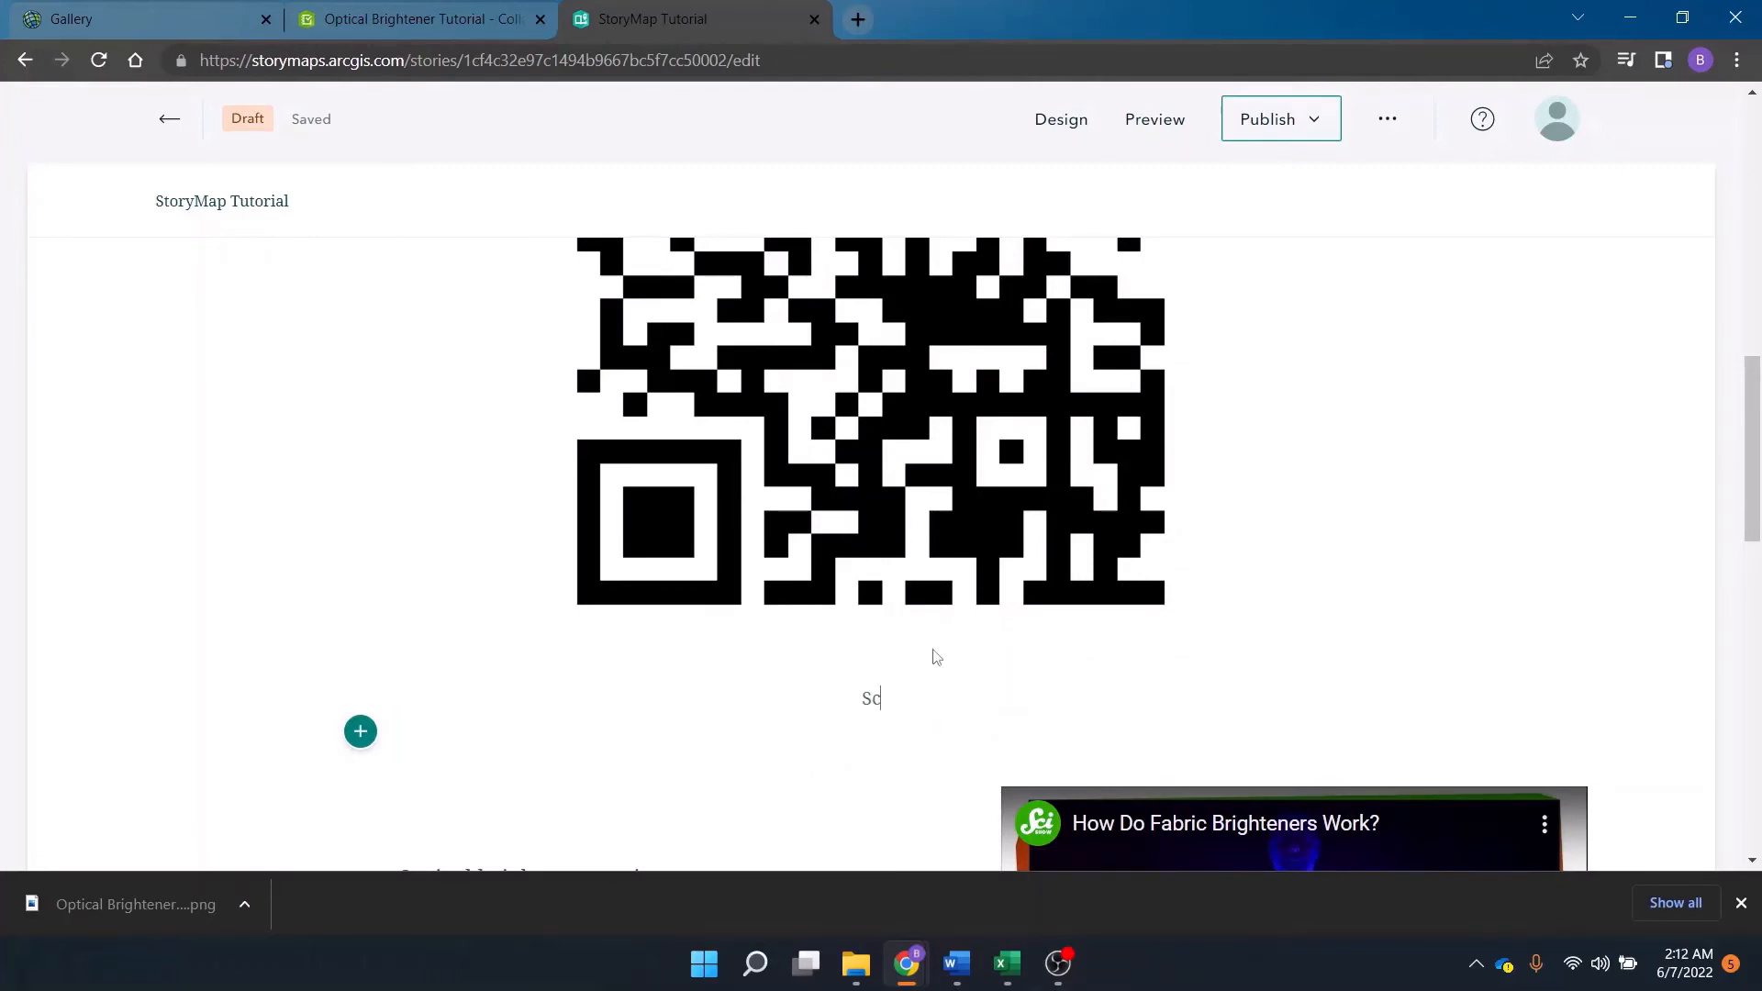
{"action": "type", "text": "an h"}
{"action": "key", "text": "BackSpace"}
{"action": "type", "text": "thids"}
{"action": "key", "text": "BackSpace"}
{"action": "key", "text": "BackSpace"}
{"action": "key", "text": "BackSpace"}
{"action": "type", "text": "s QR Code to"}
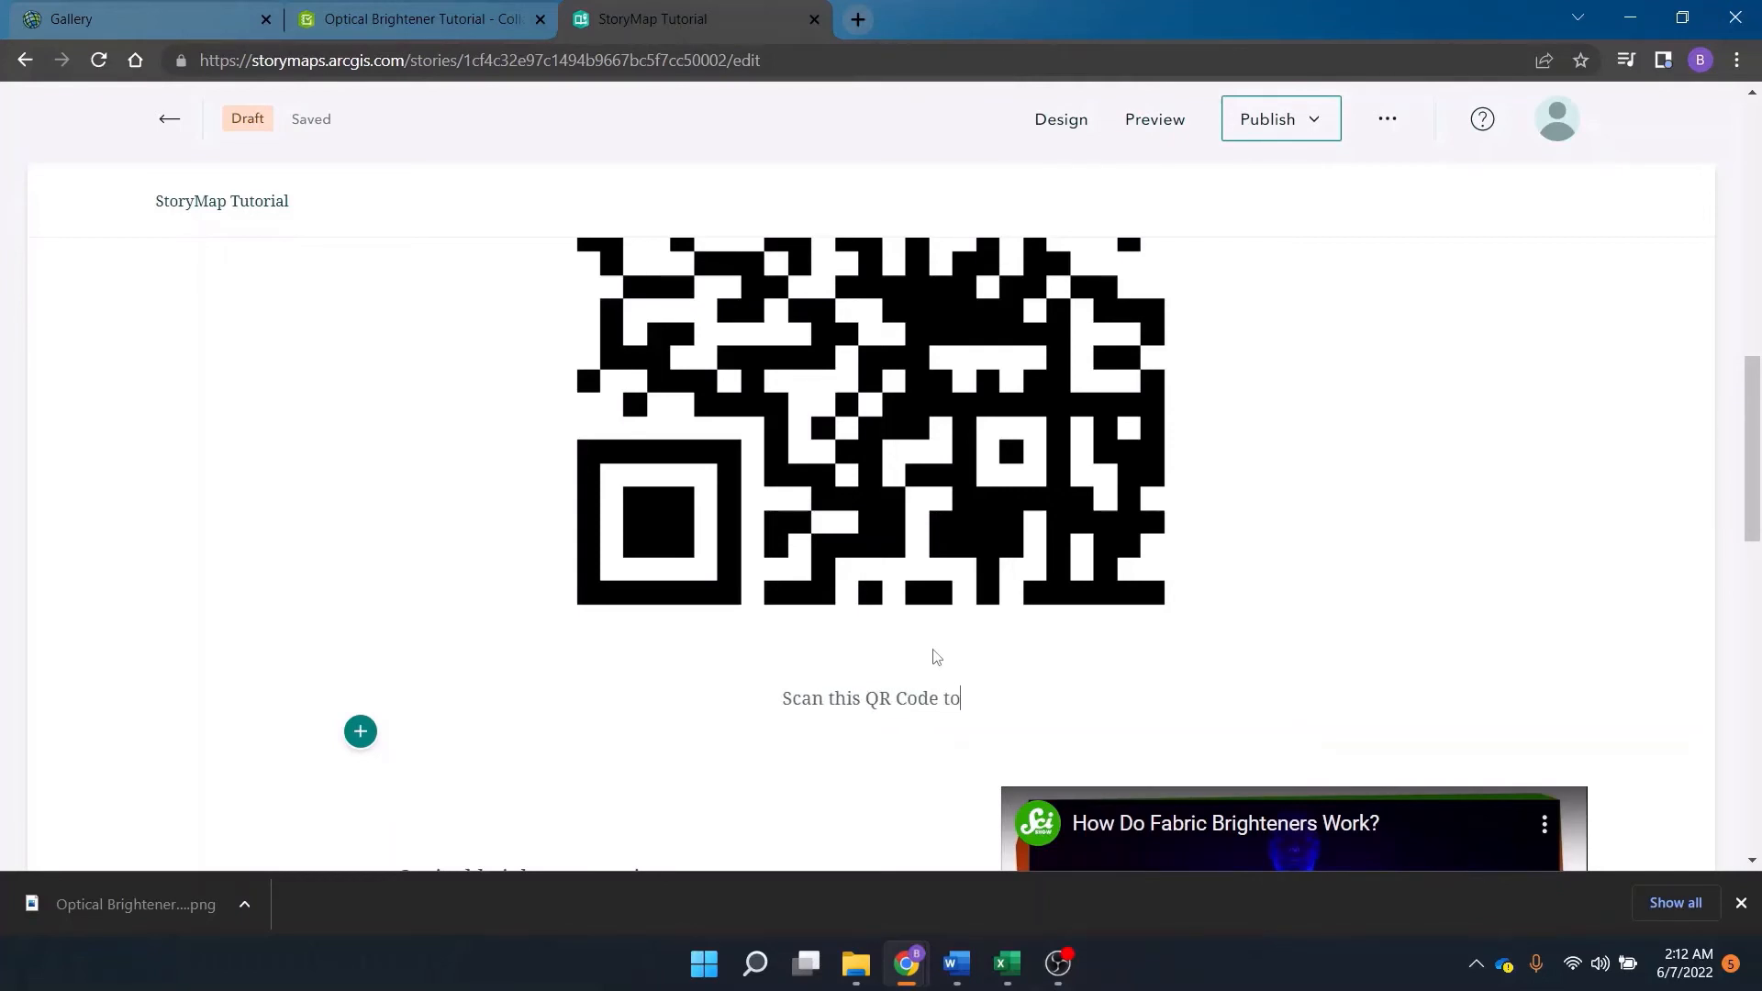
{"action": "type", "text": " take our"}
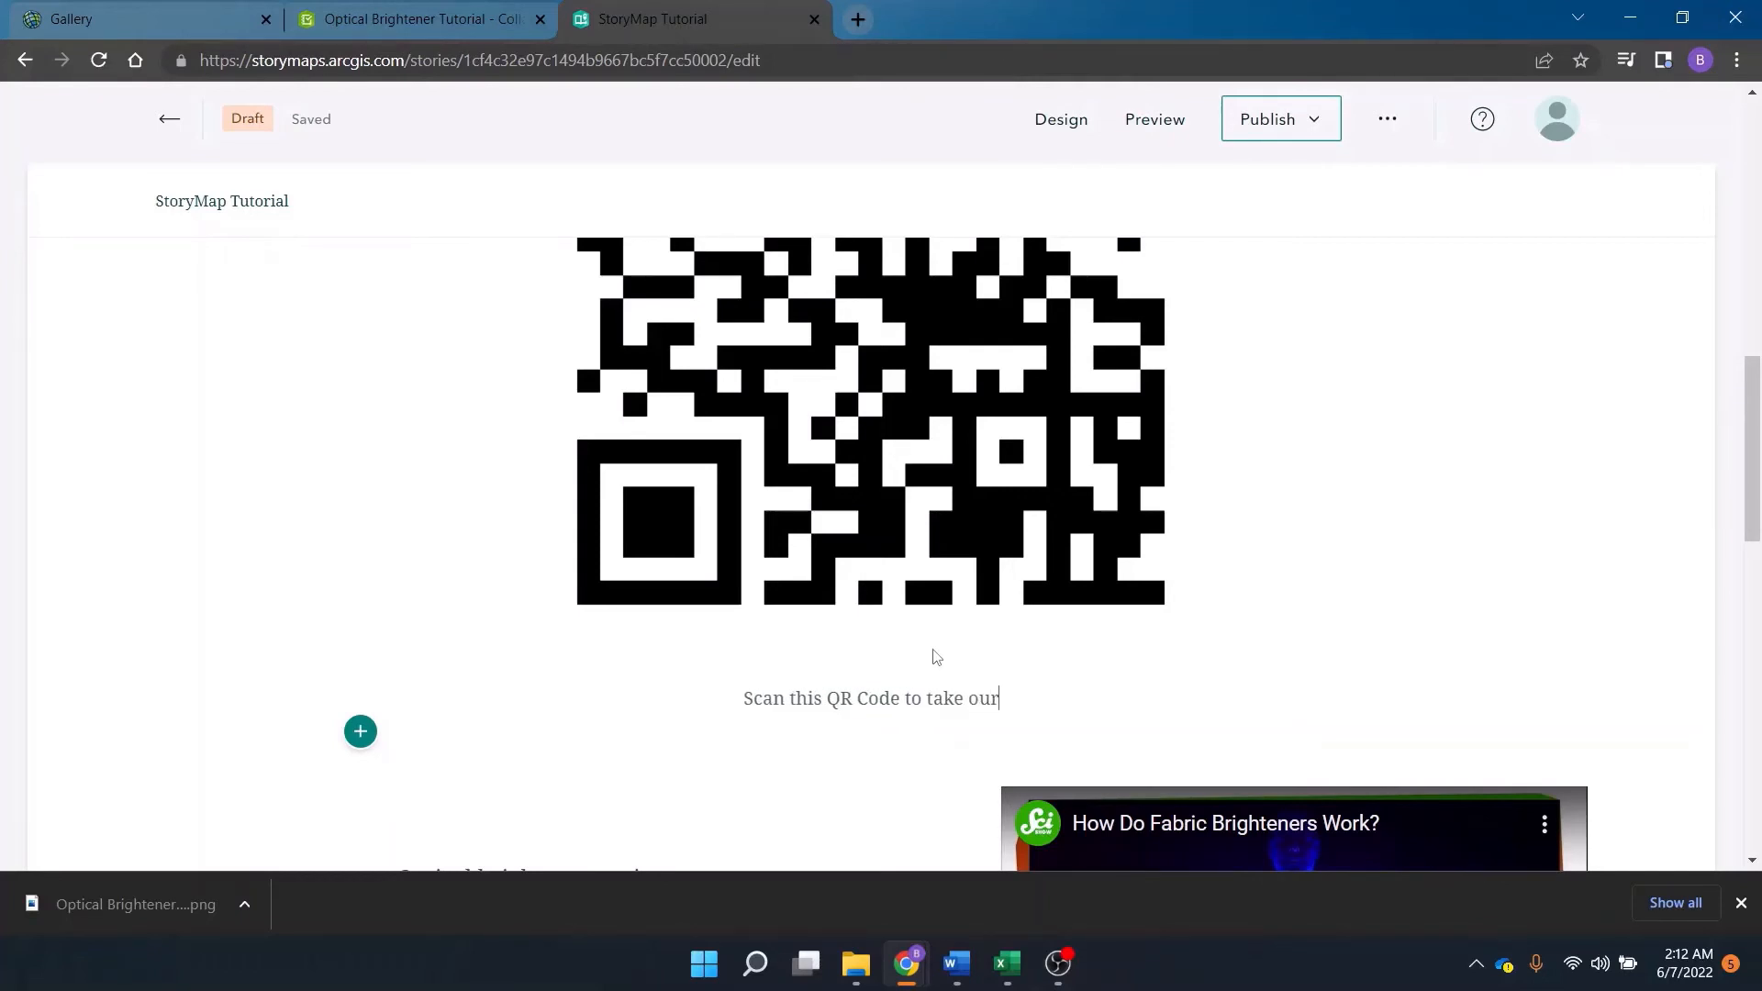
{"action": "type", "text": " survey!"}
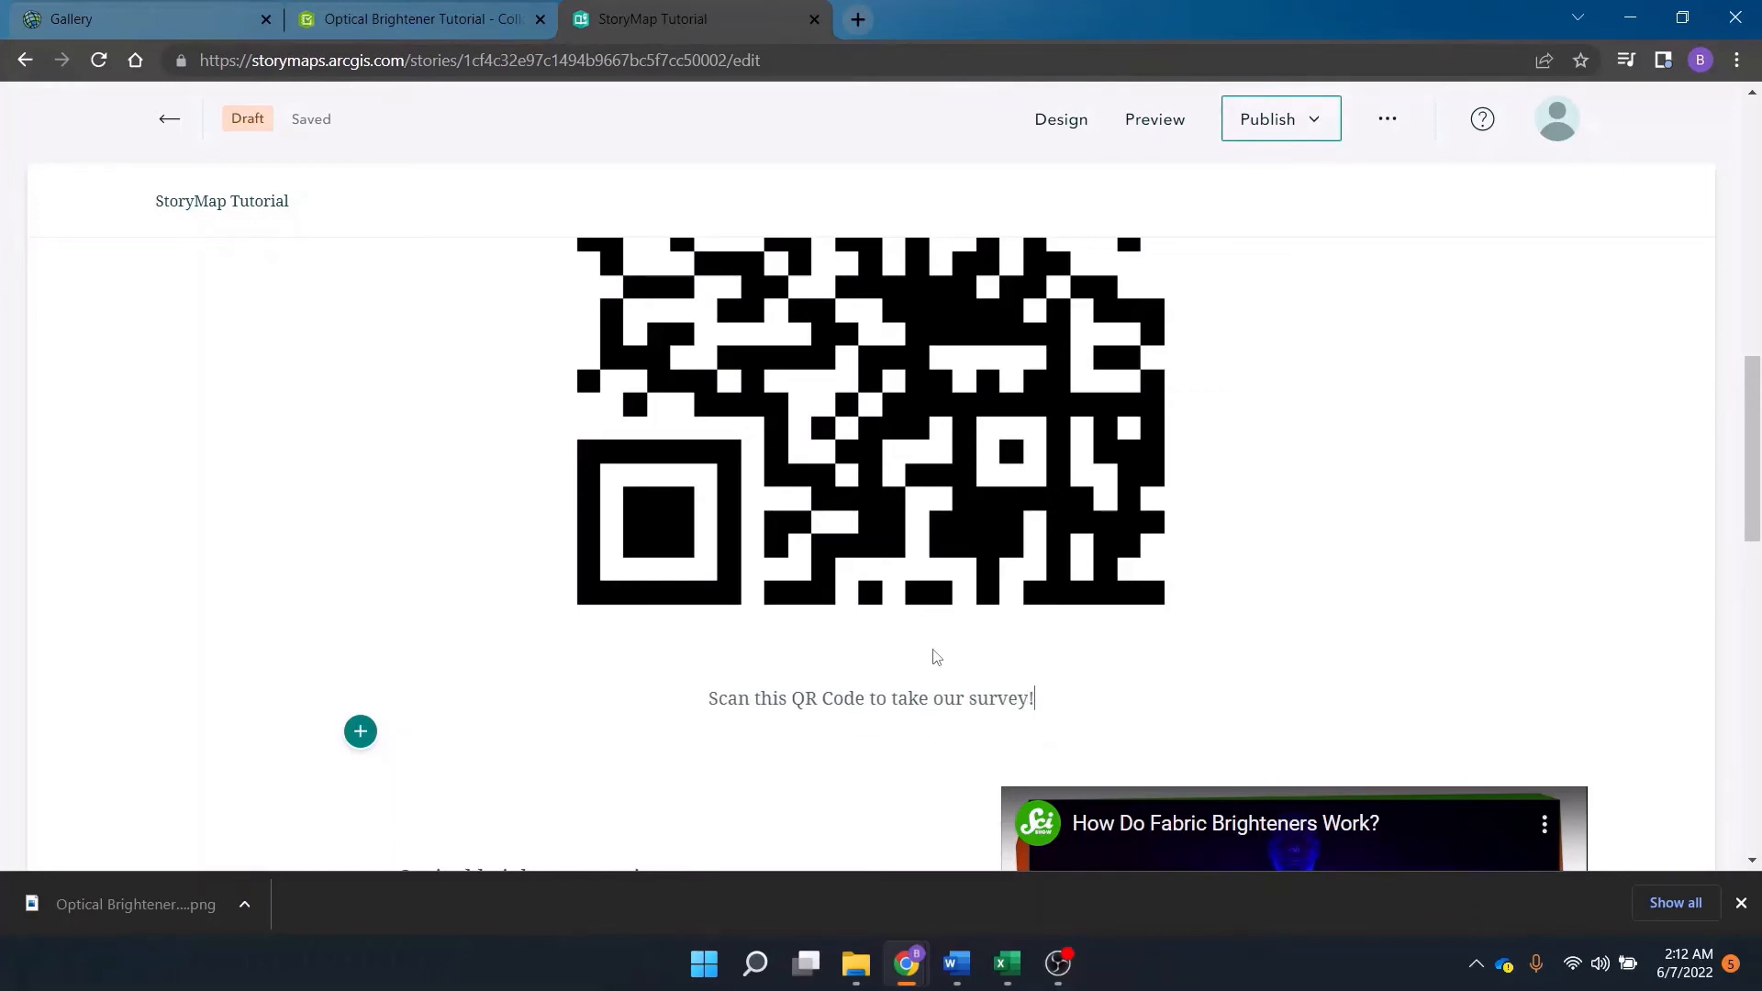
Scroll through the story to review the survey link, QR code, caption, text and video.
{"action": "scroll", "coordinate": [1337, 370], "scroll_direction": "down", "scroll_amount": 6}
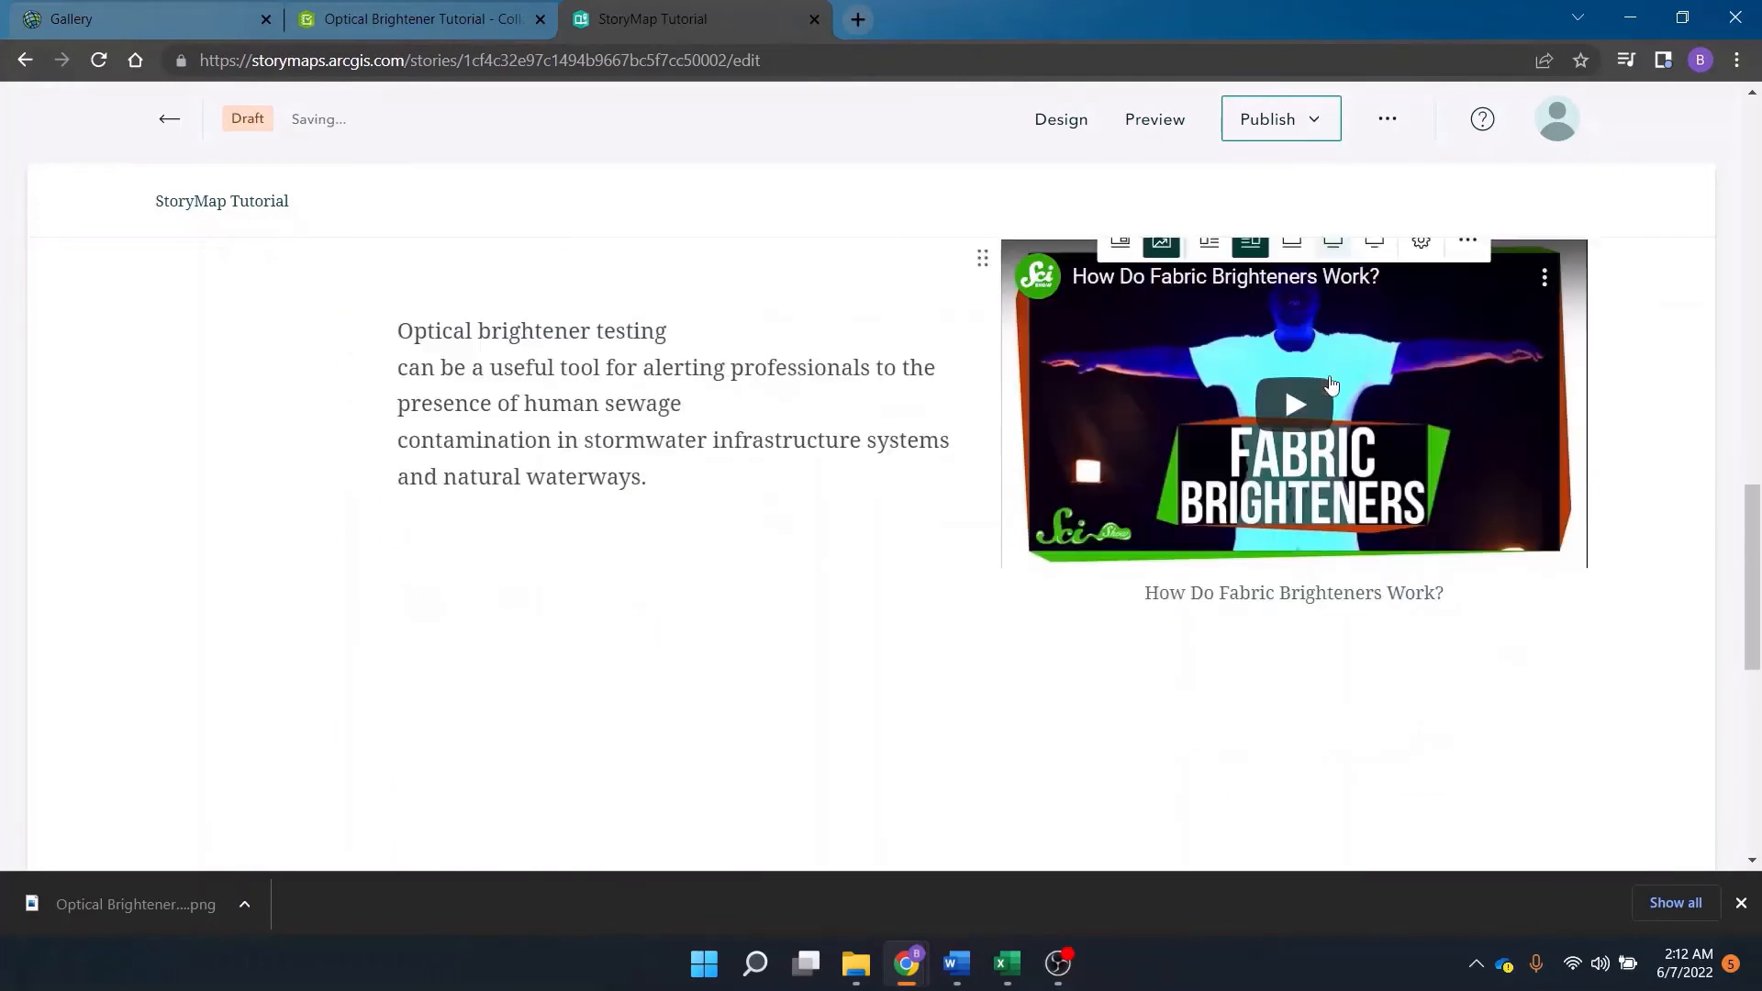
{"action": "scroll", "coordinate": [977, 541], "scroll_direction": "up", "scroll_amount": 14}
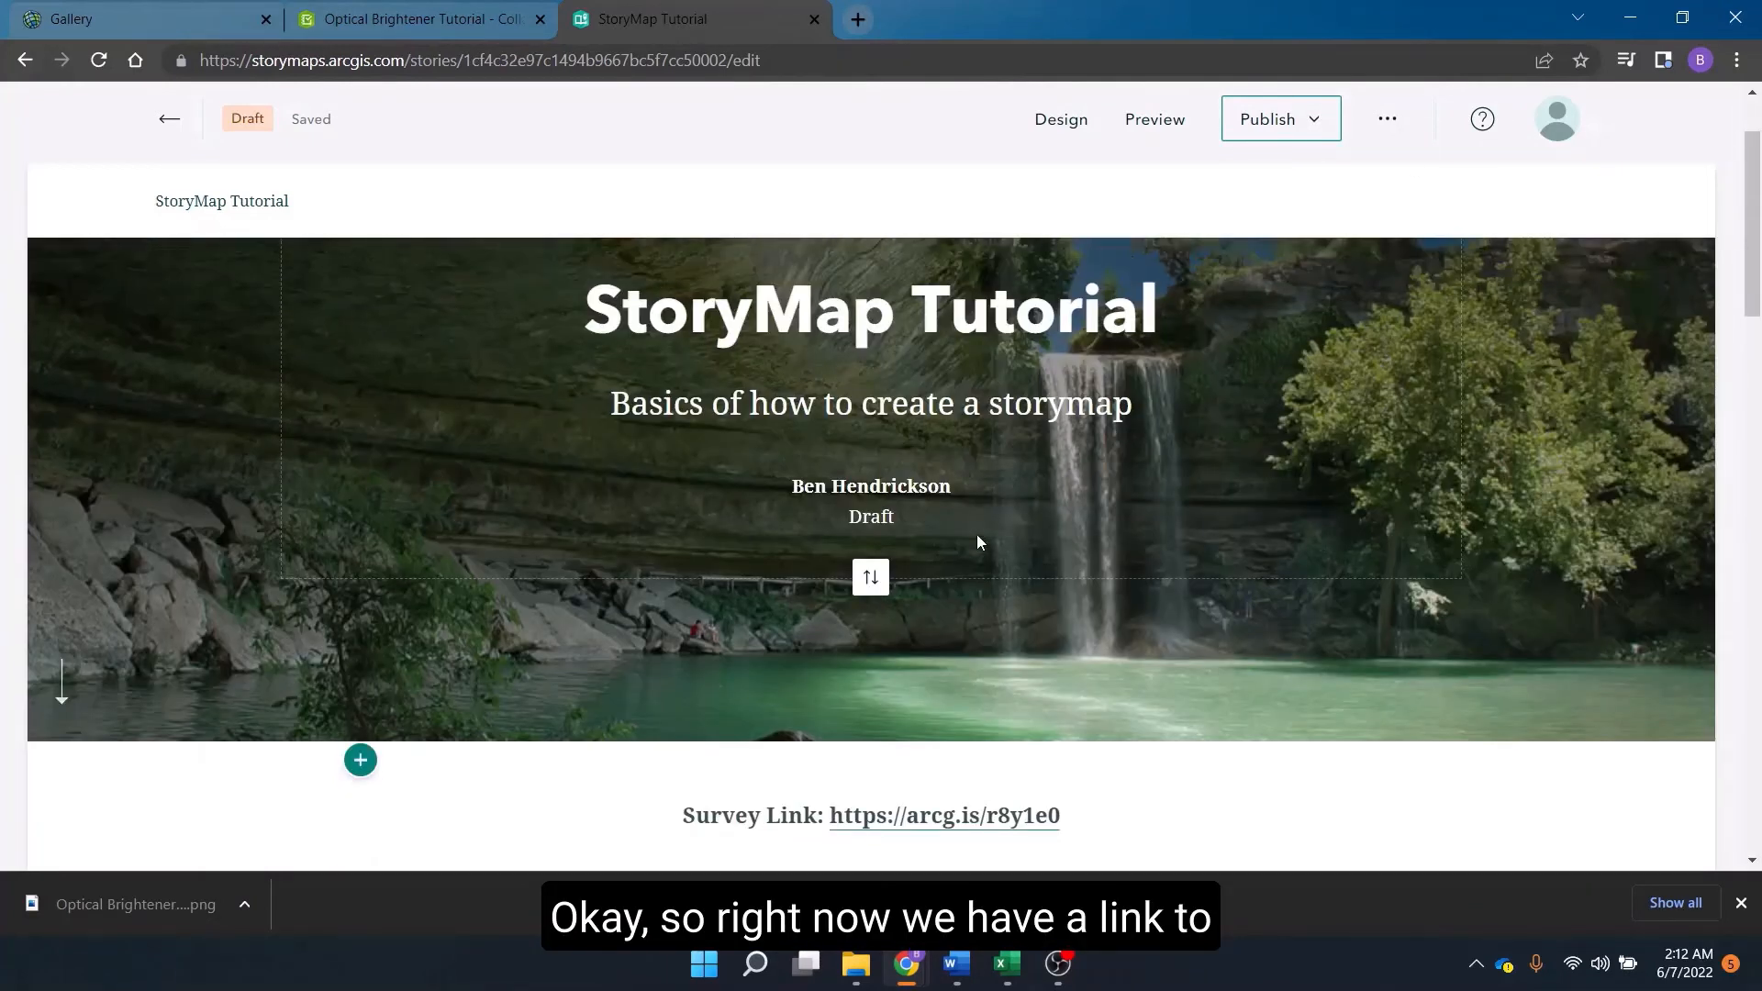
{"action": "scroll", "coordinate": [1095, 535], "scroll_direction": "down", "scroll_amount": 4}
{"action": "scroll", "coordinate": [1095, 535], "scroll_direction": "down", "scroll_amount": 2}
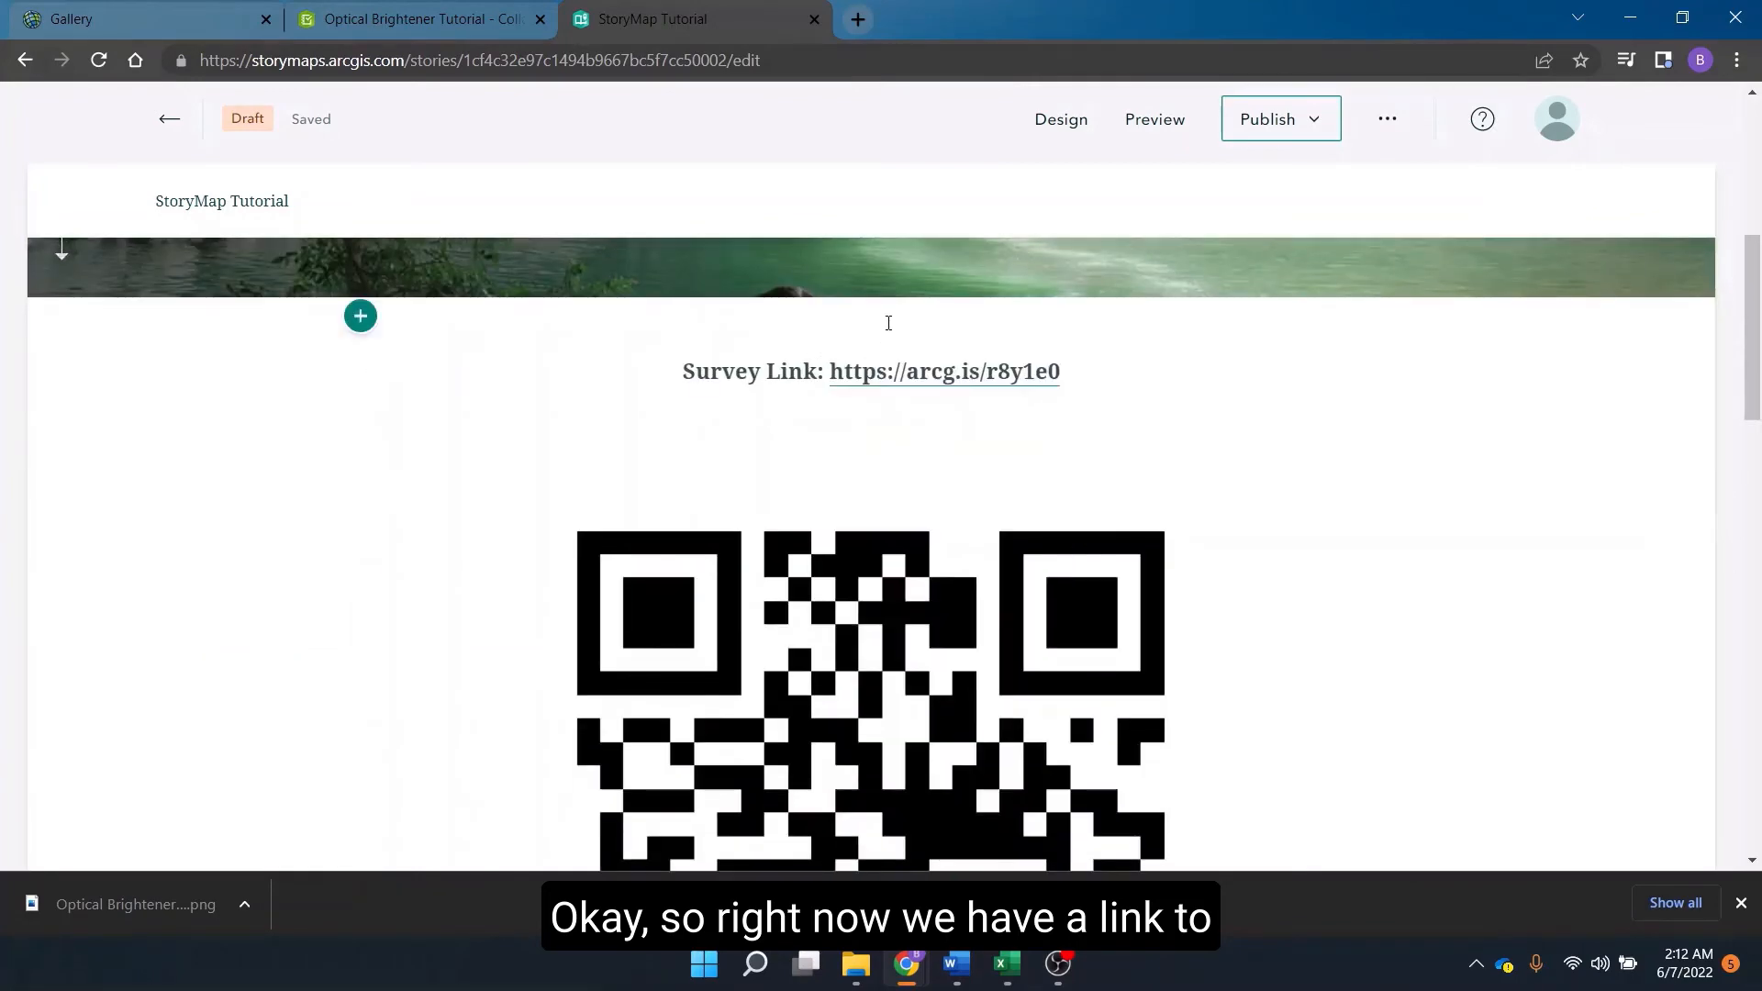
{"action": "scroll", "coordinate": [937, 376], "scroll_direction": "down", "scroll_amount": 4}
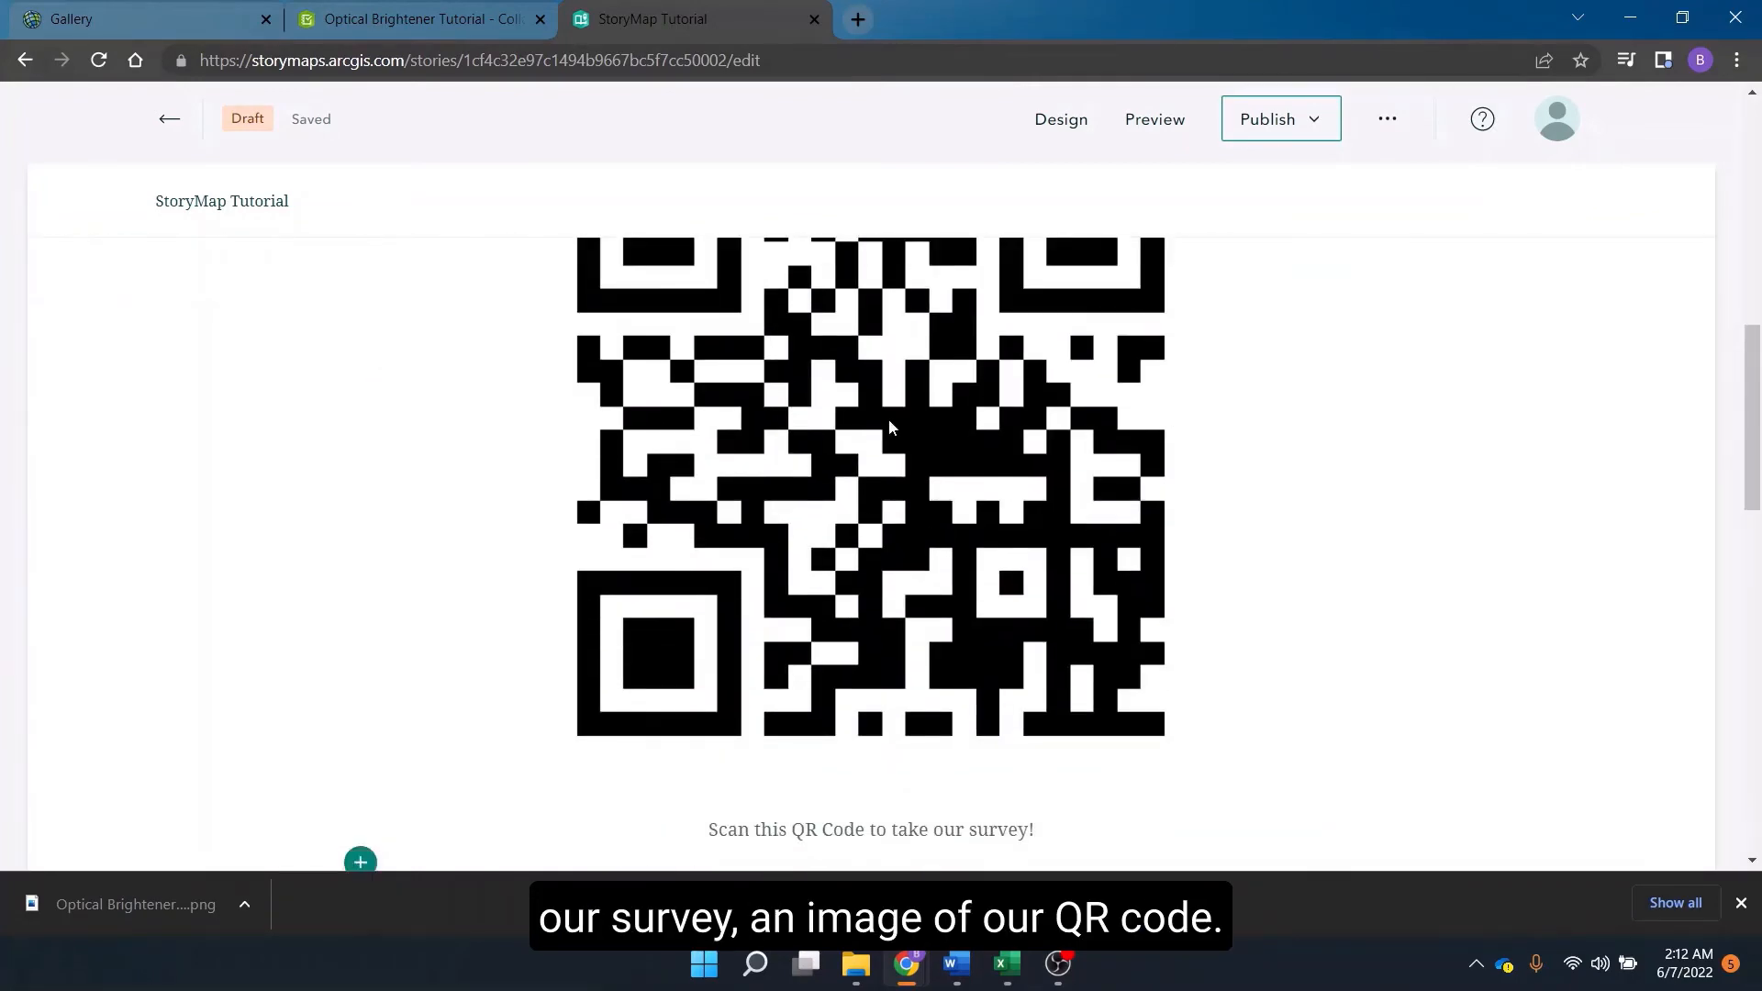
{"action": "scroll", "coordinate": [1152, 415], "scroll_direction": "down", "scroll_amount": 6}
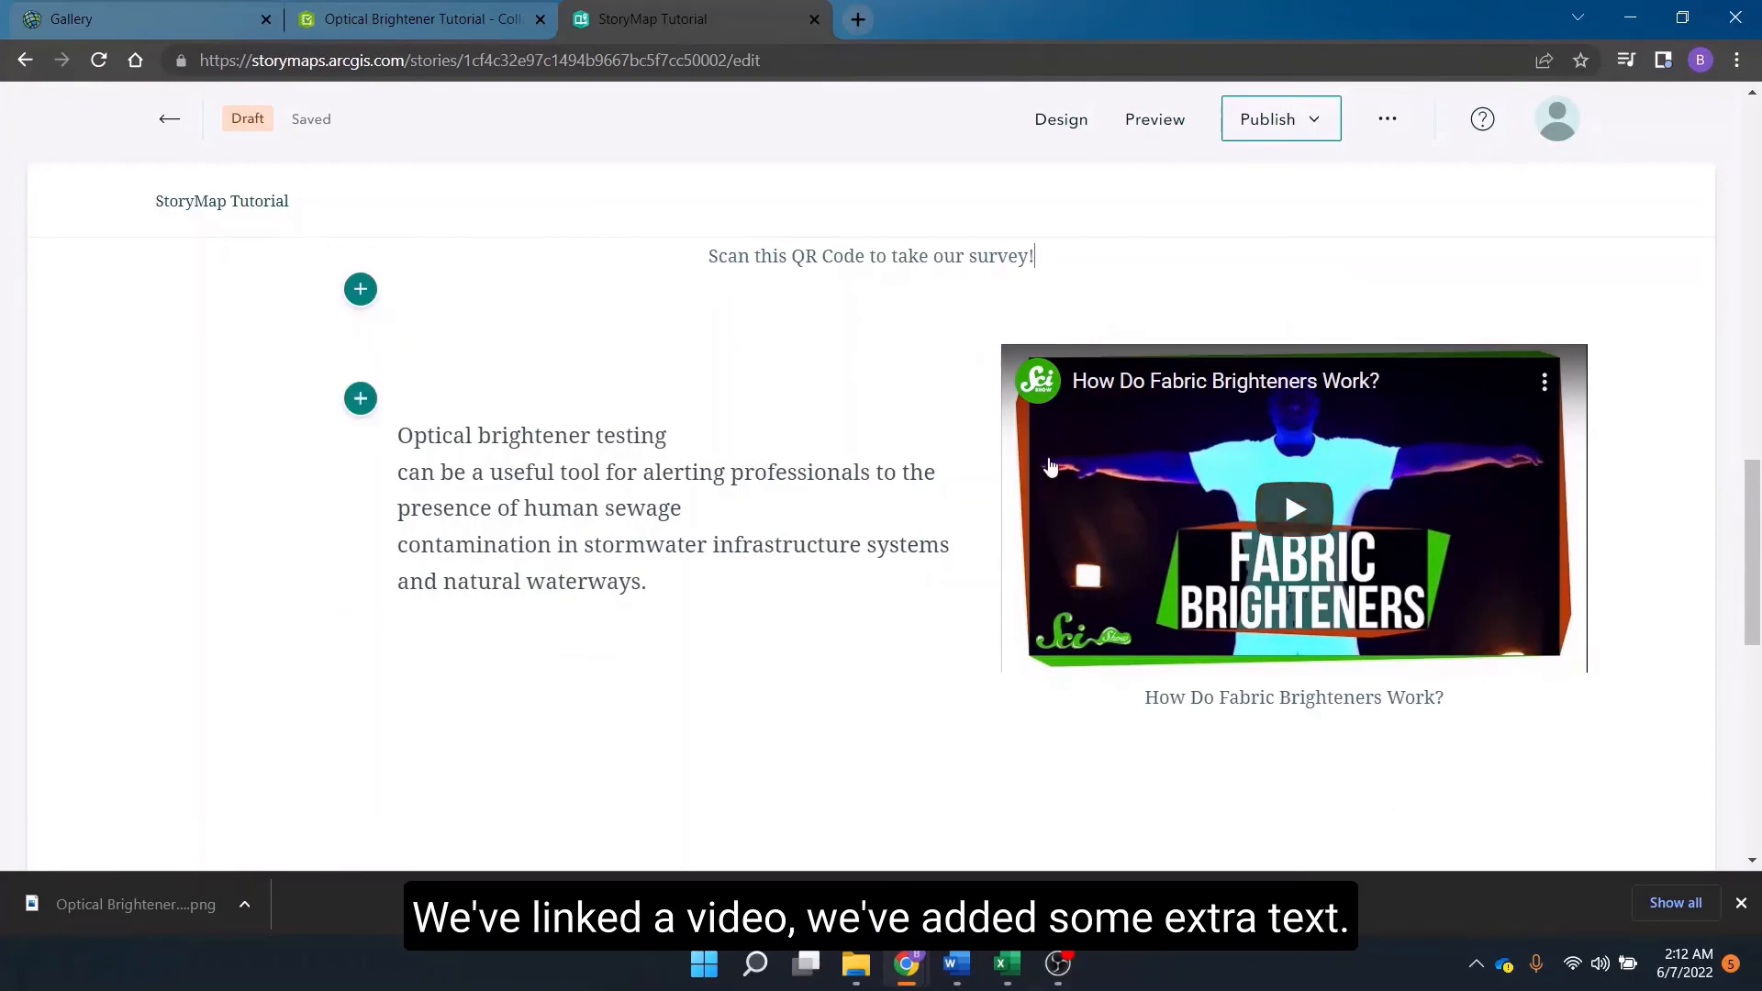
{"action": "scroll", "coordinate": [855, 455], "scroll_direction": "up", "scroll_amount": 5}
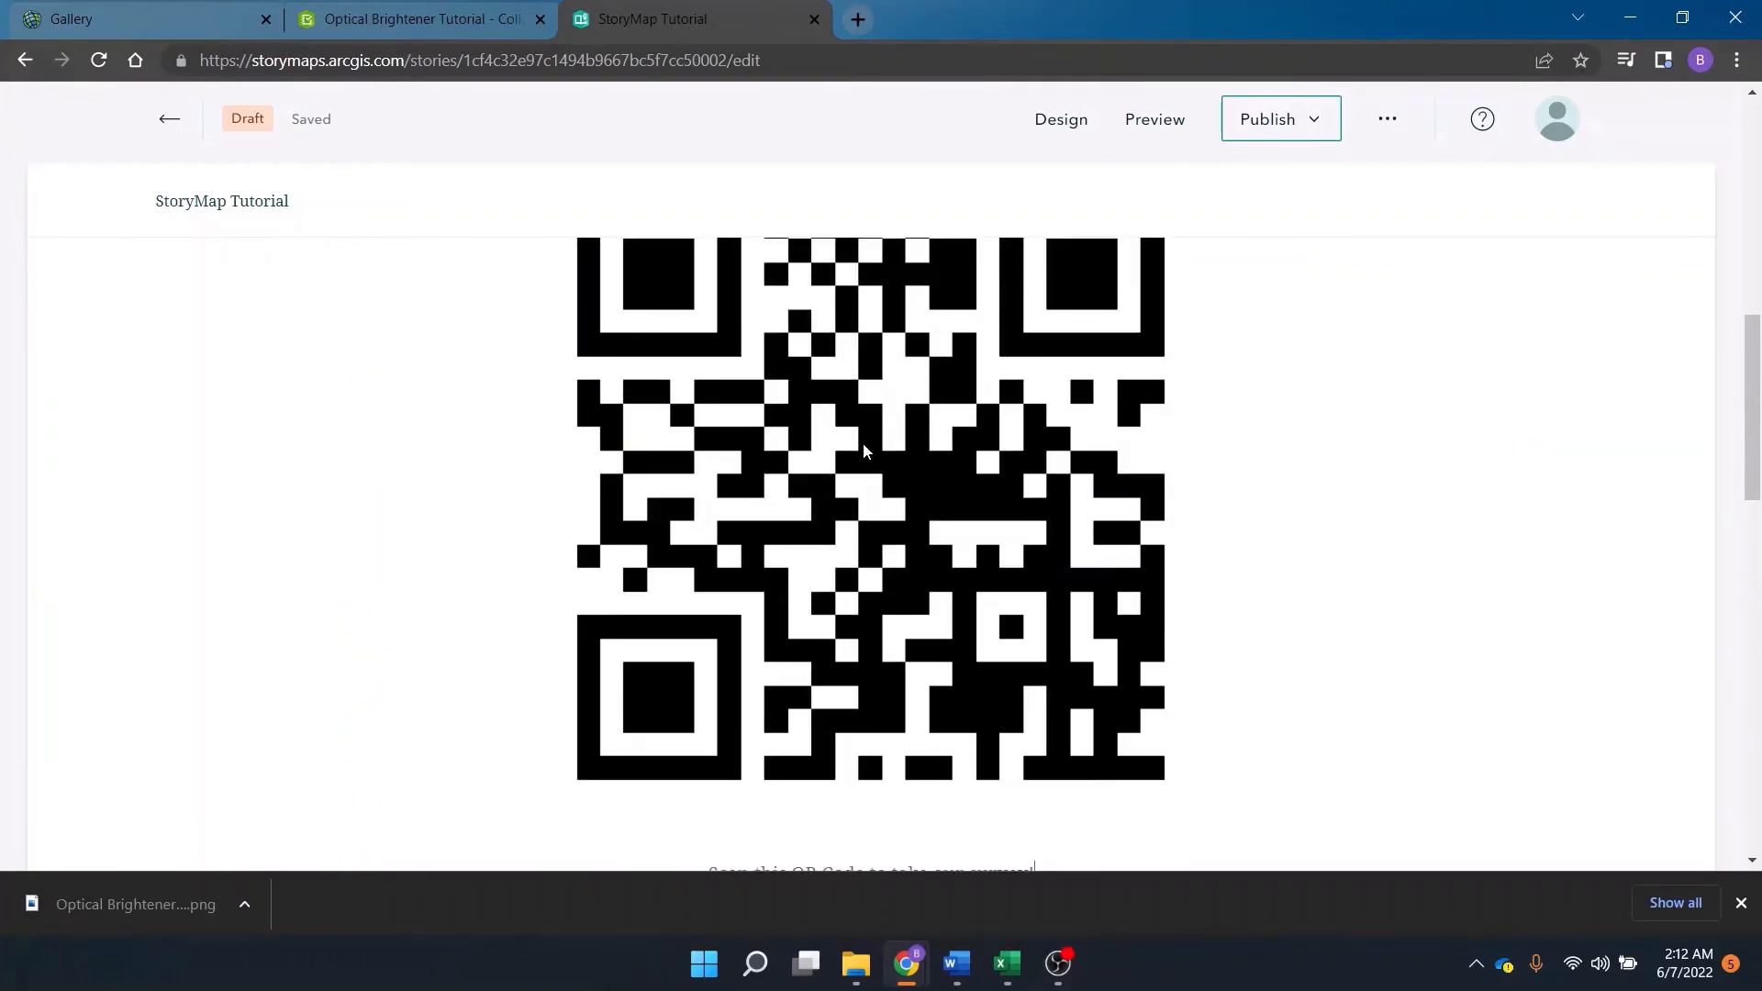
Add a map block below the text paragraph, choosing the "OB Test Map 2" web map.
{"action": "scroll", "coordinate": [856, 456], "scroll_direction": "down", "scroll_amount": 9}
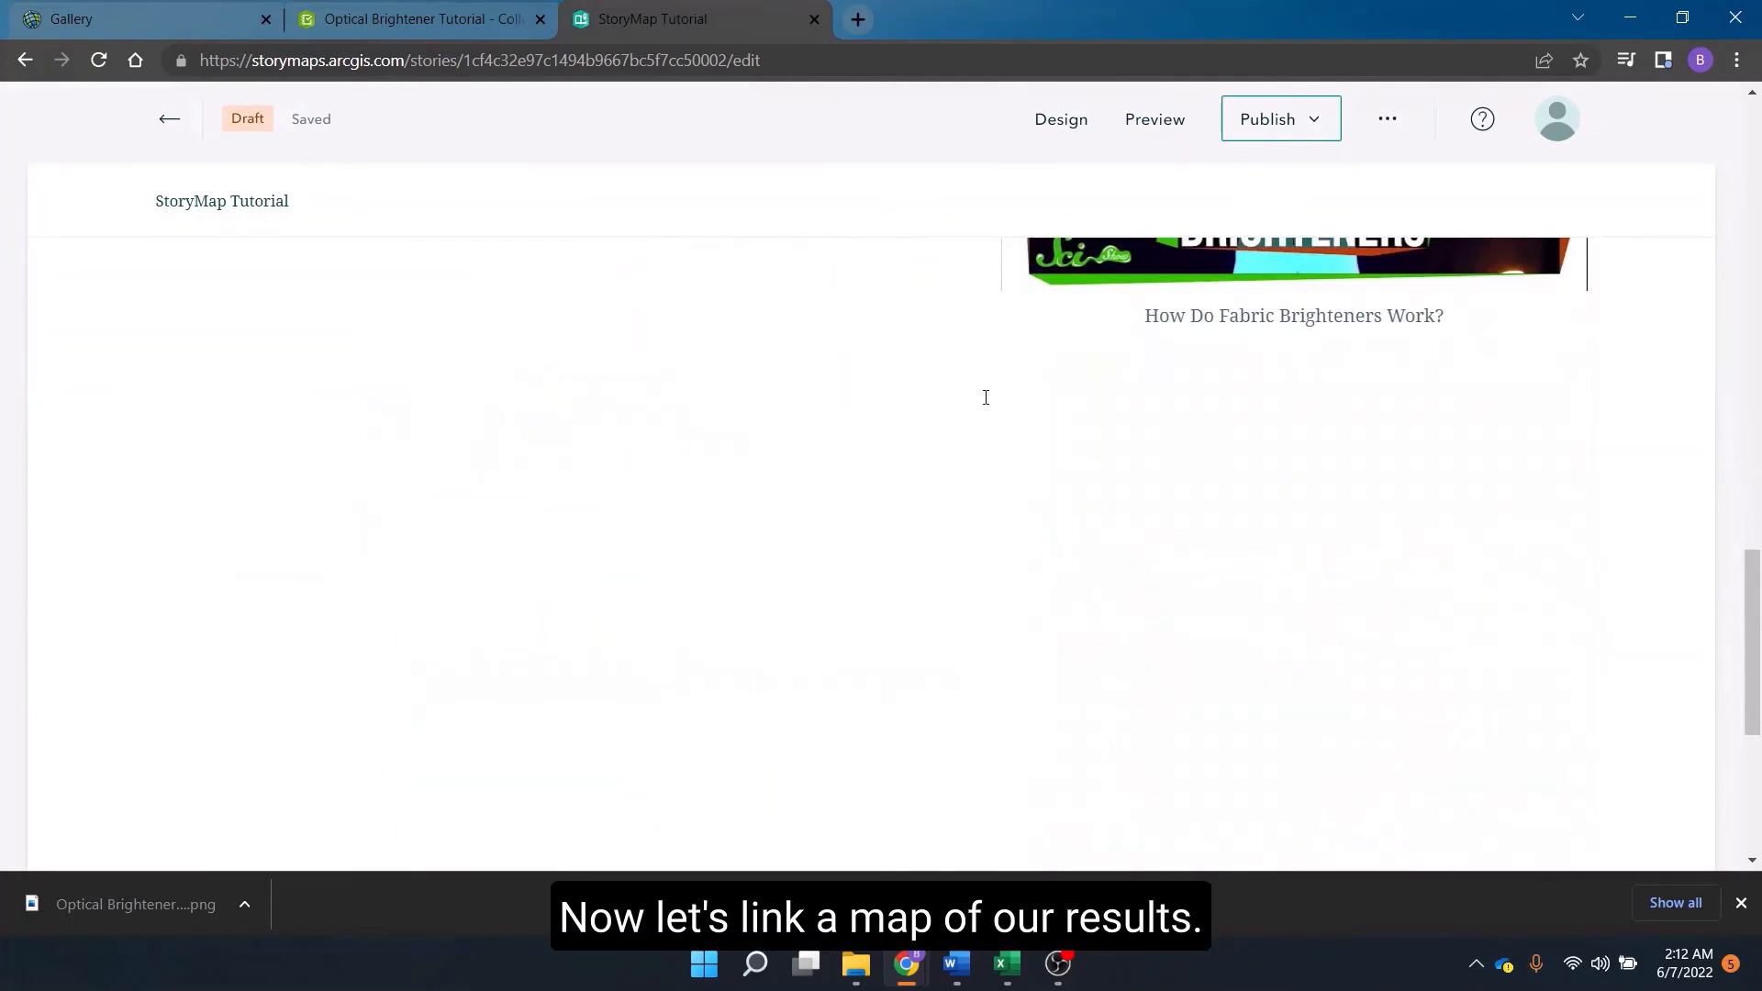
{"action": "scroll", "coordinate": [936, 366], "scroll_direction": "up", "scroll_amount": 2}
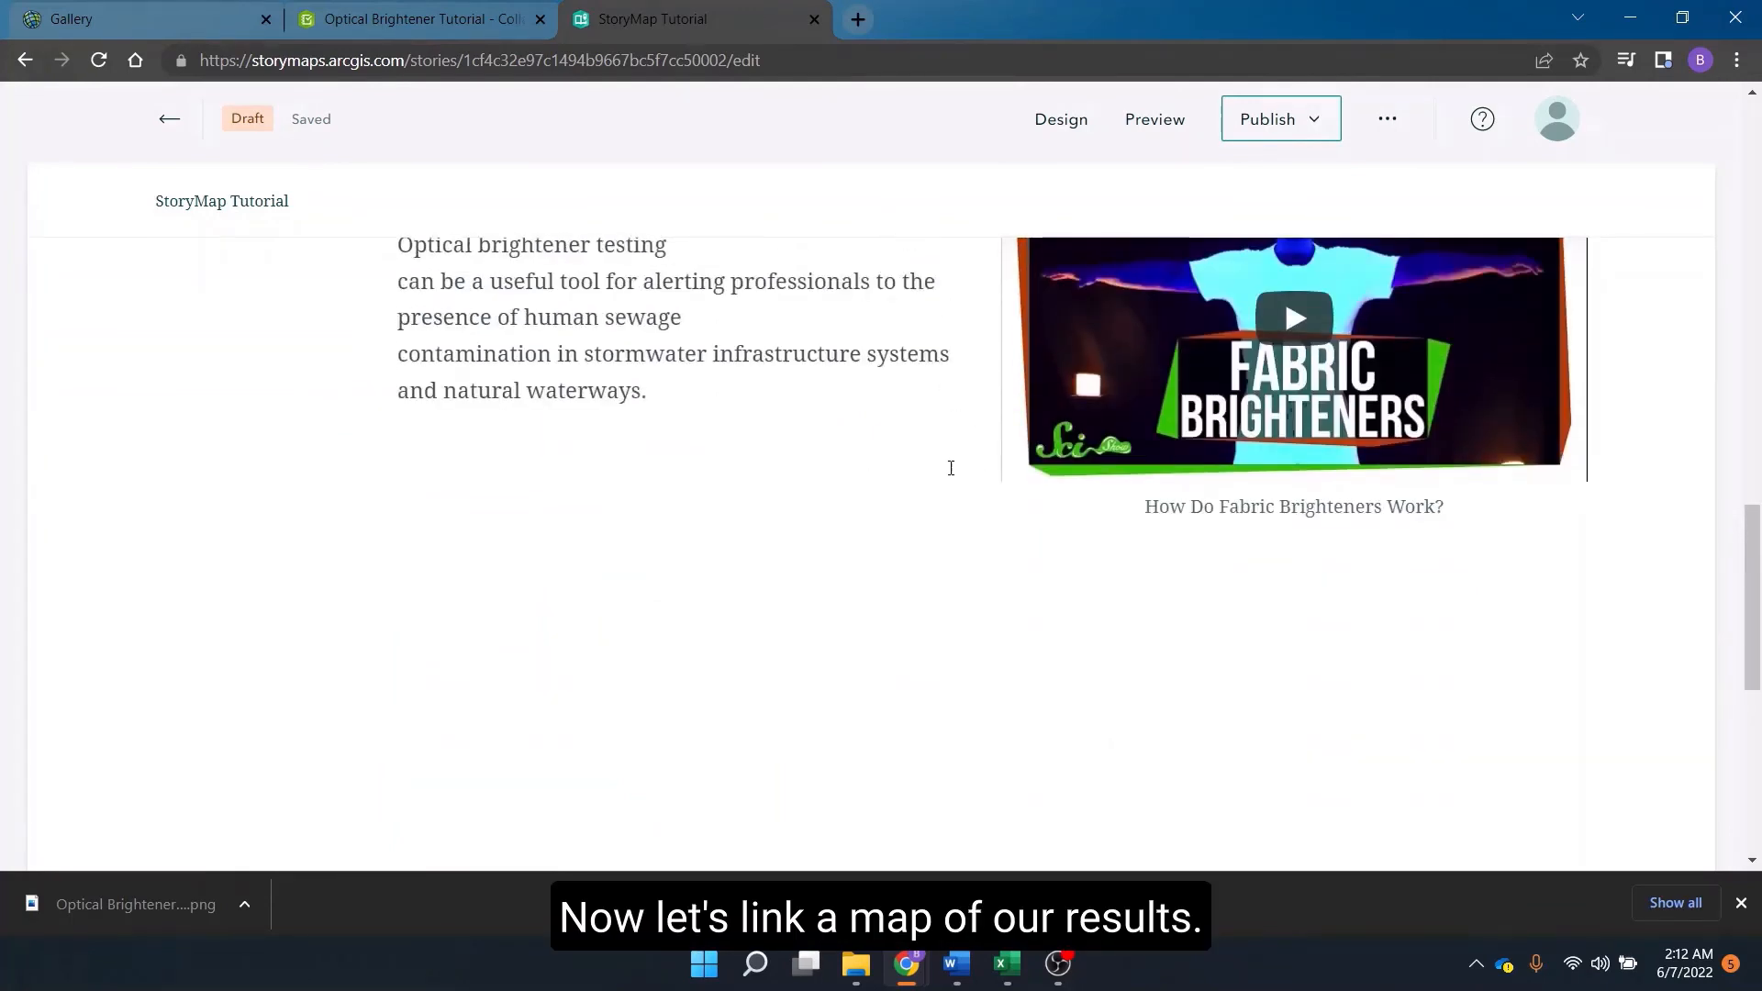
{"action": "scroll", "coordinate": [618, 489], "scroll_direction": "up", "scroll_amount": 2}
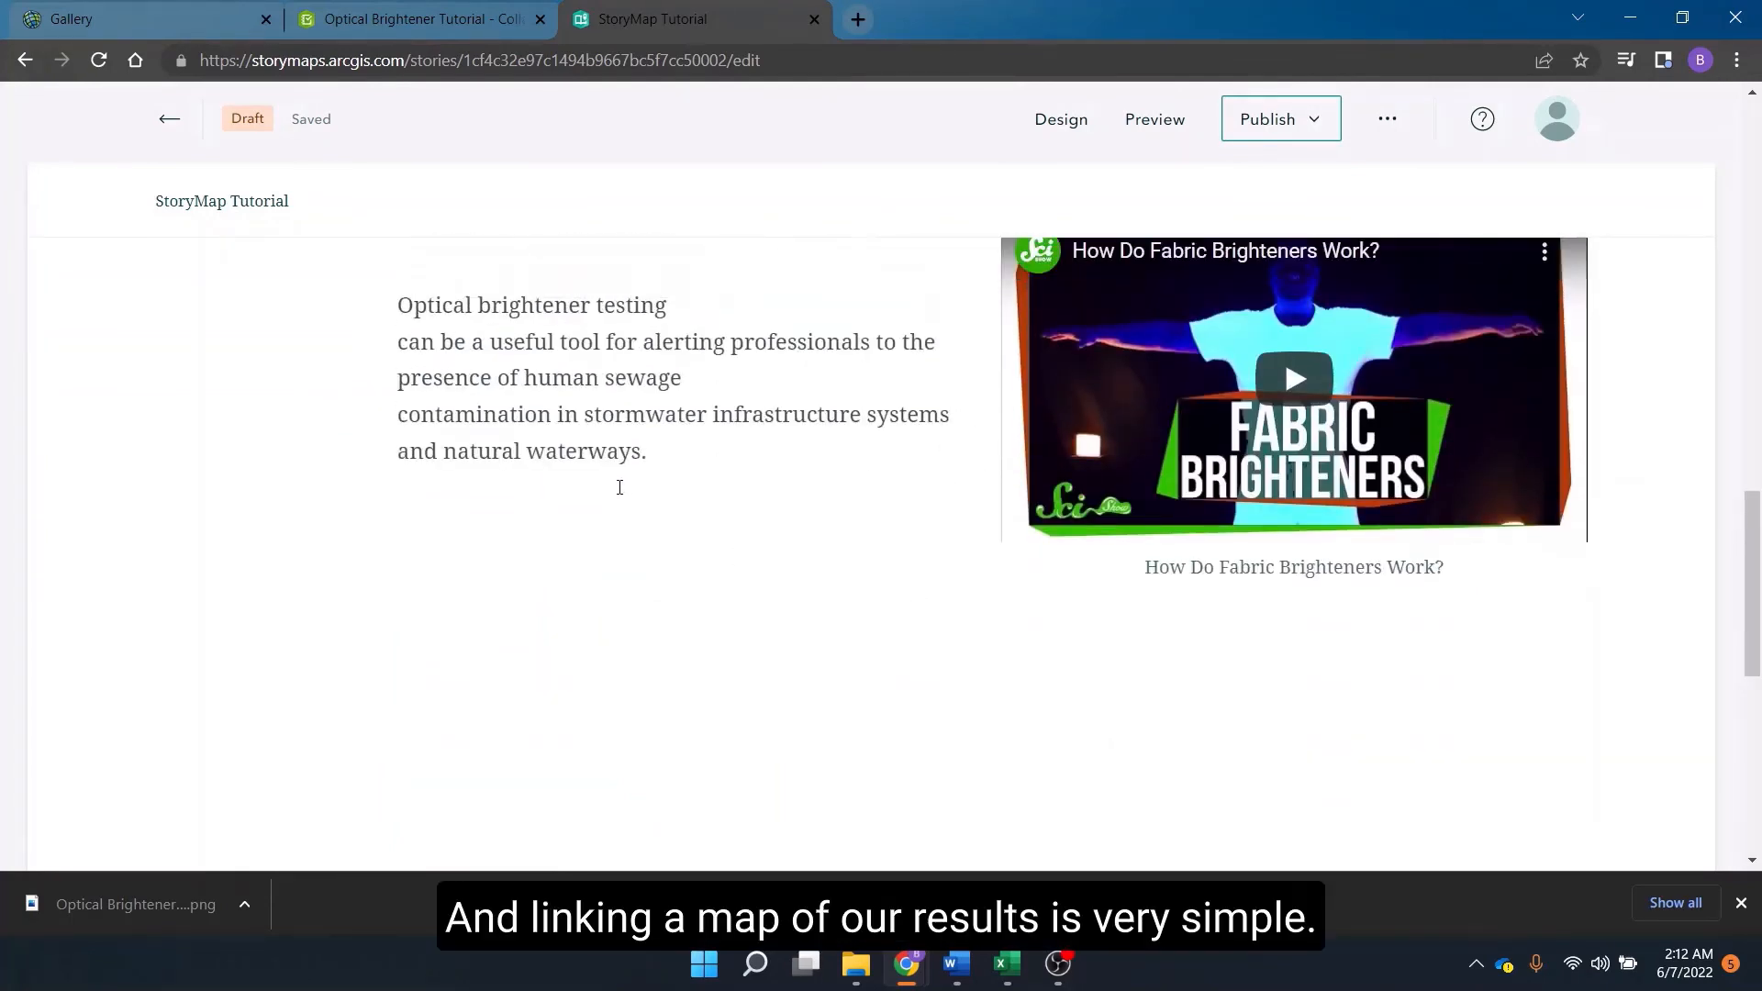
{"action": "scroll", "coordinate": [849, 826], "scroll_direction": "up", "scroll_amount": 2}
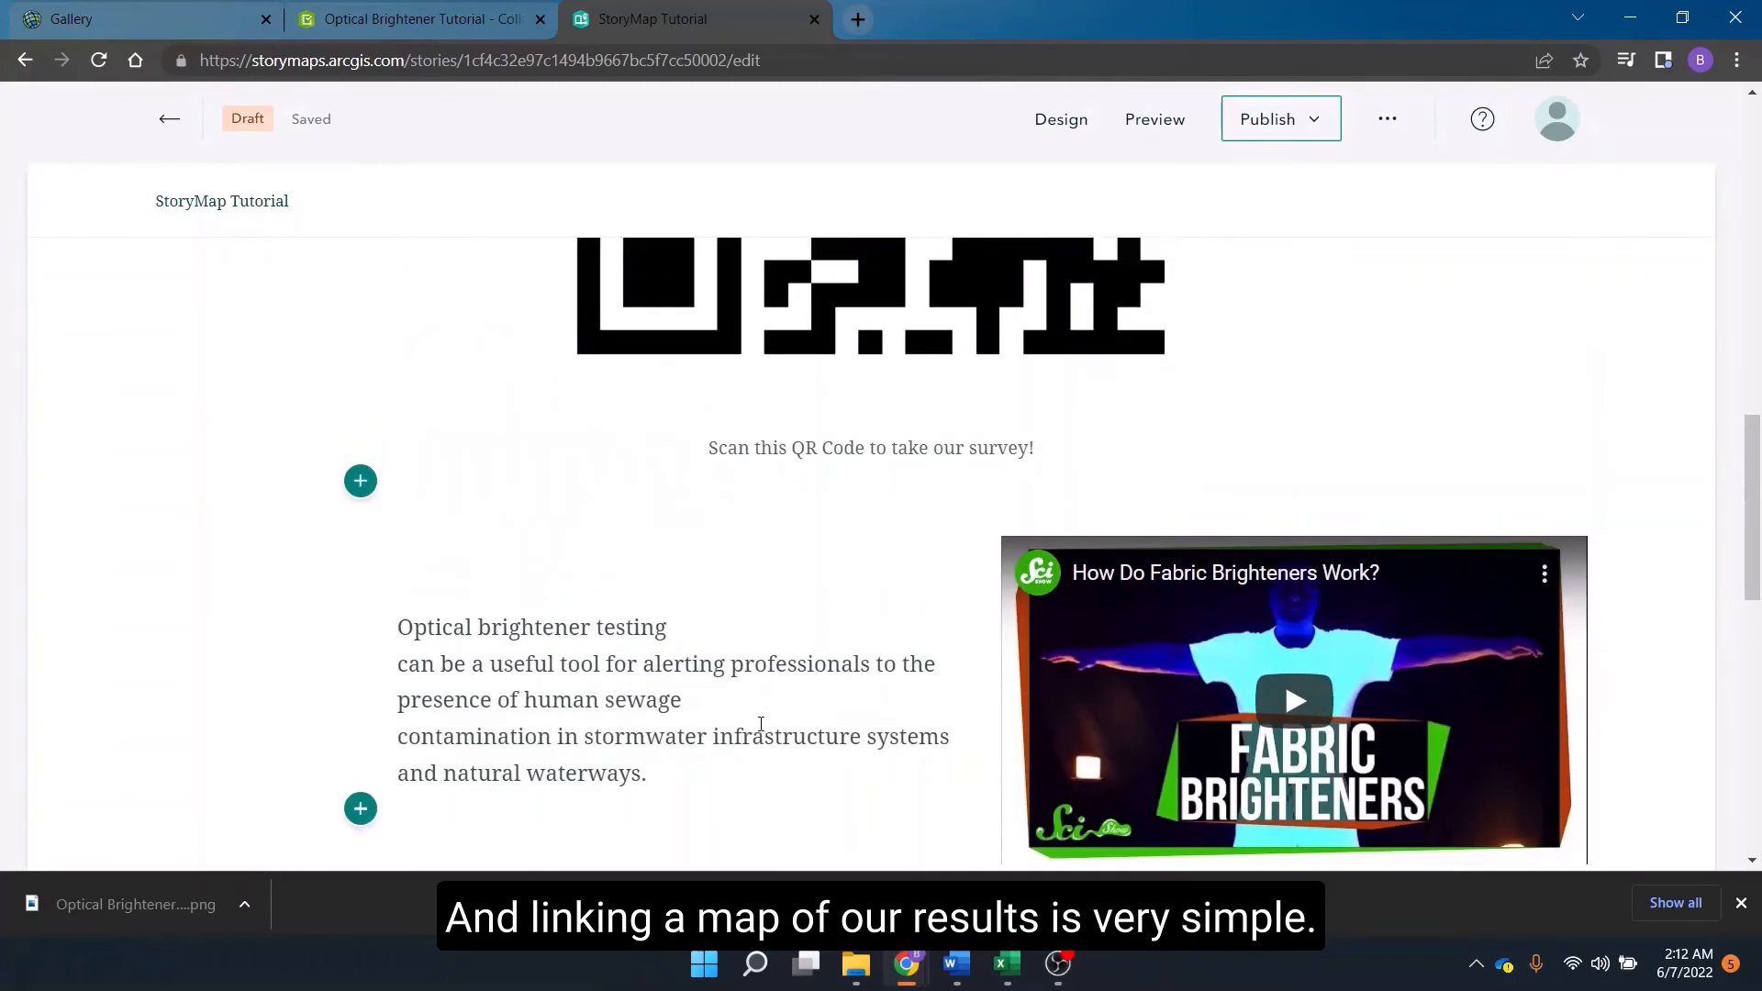
{"action": "scroll", "coordinate": [735, 694], "scroll_direction": "down", "scroll_amount": 4}
{"action": "scroll", "coordinate": [659, 562], "scroll_direction": "up", "scroll_amount": 2}
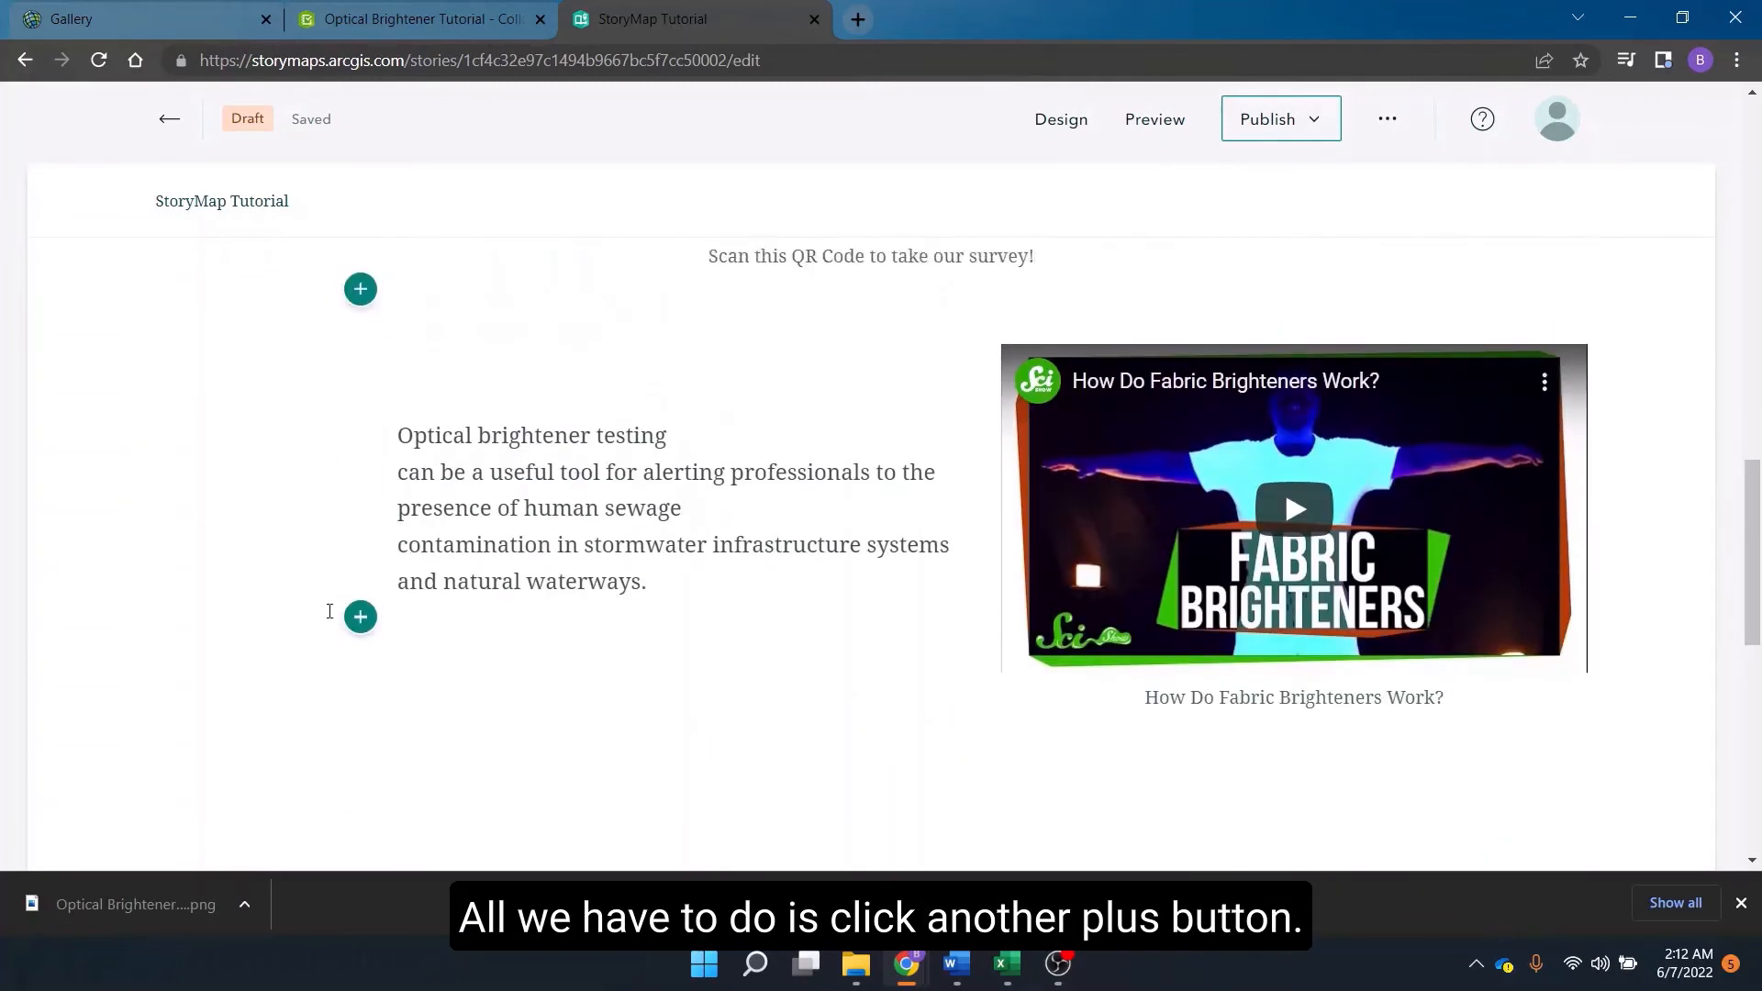
{"action": "left_click", "coordinate": [361, 617]}
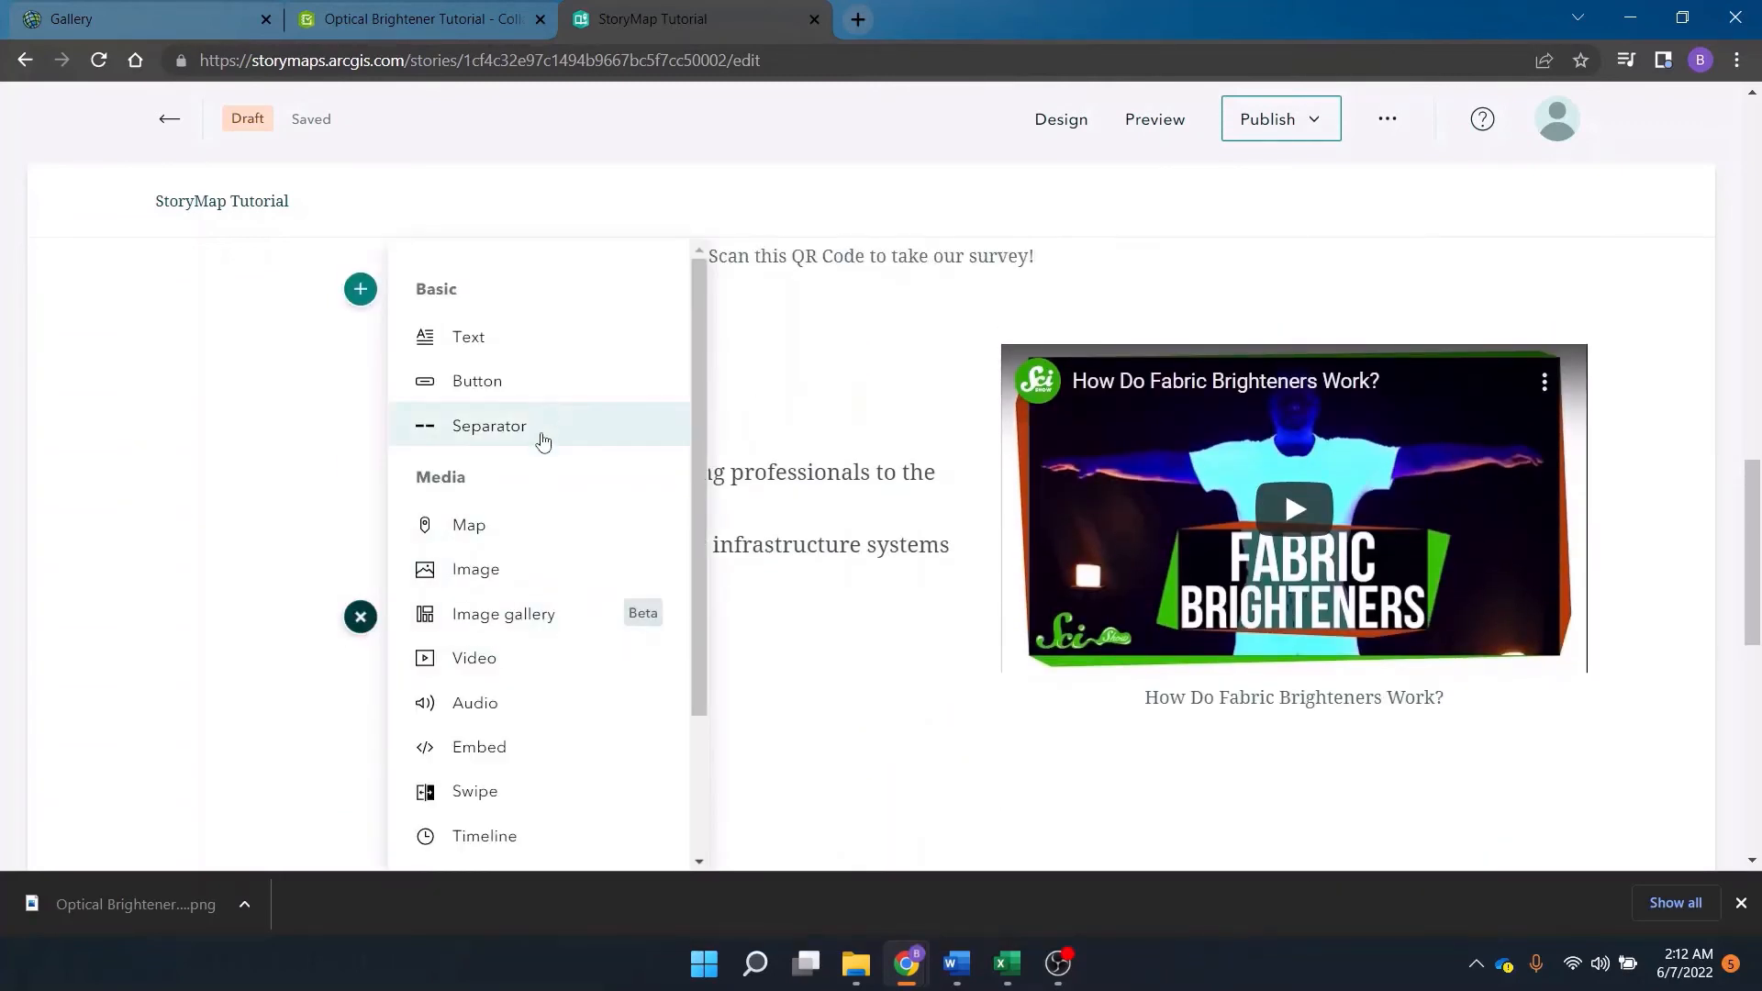
{"action": "left_click", "coordinate": [469, 530]}
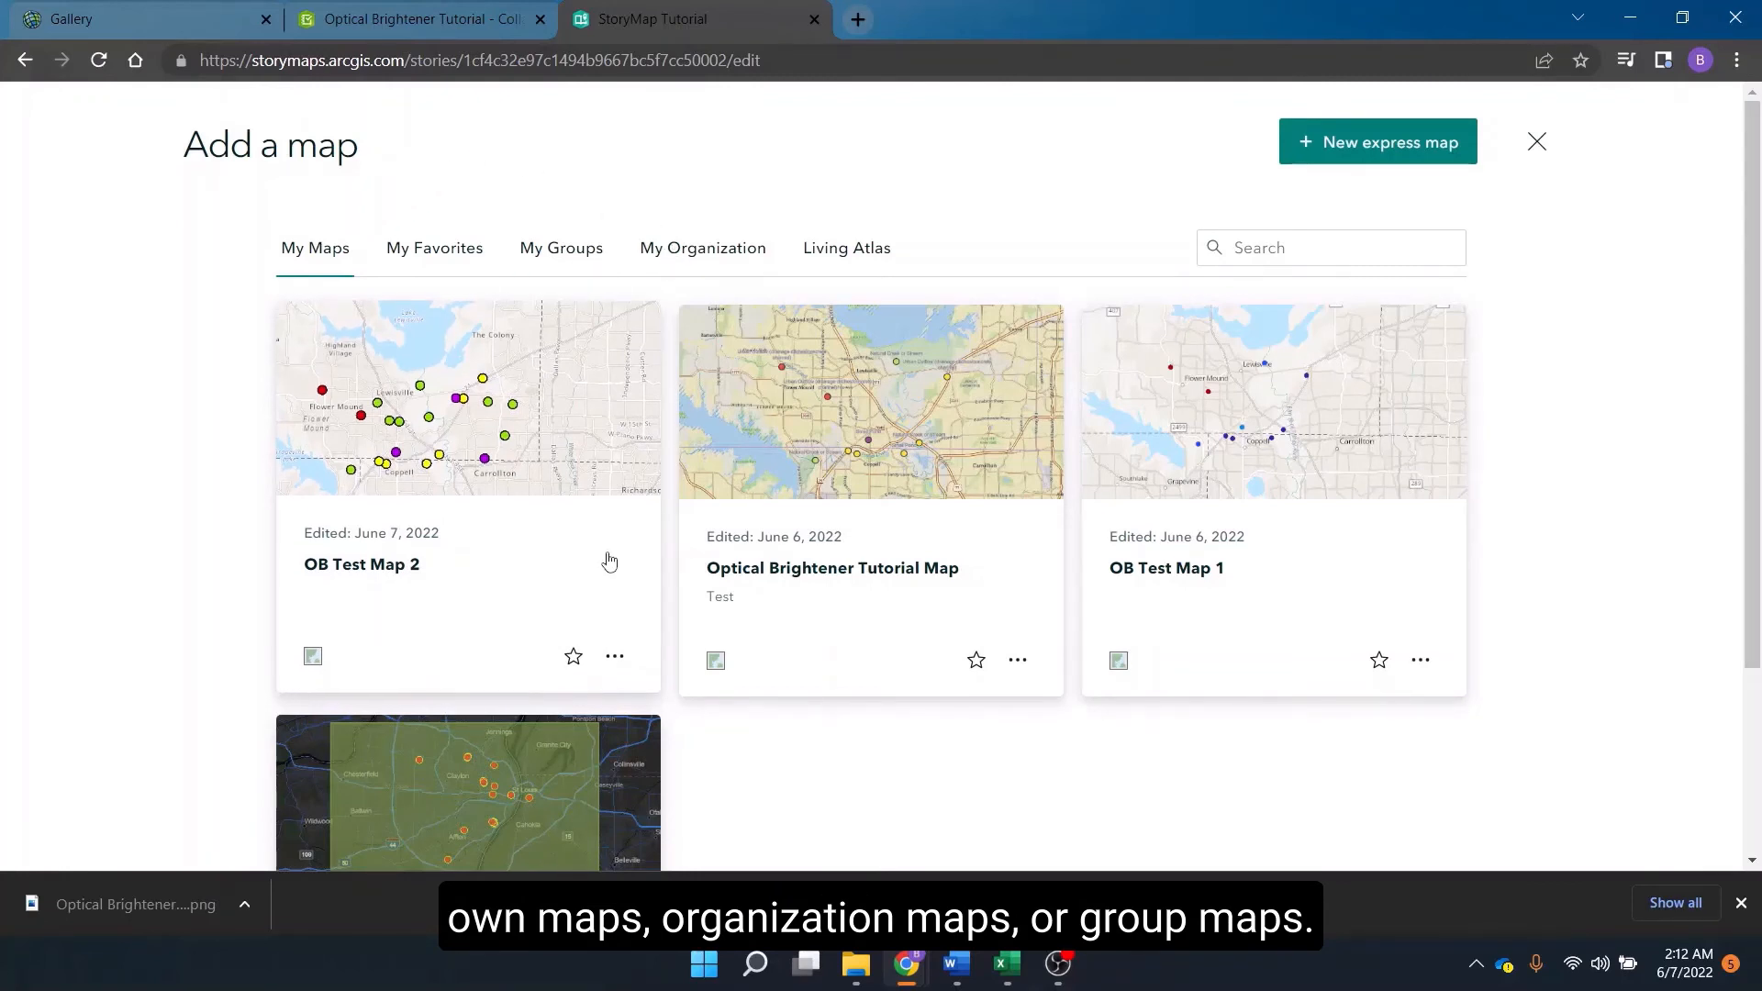
{"action": "left_click", "coordinate": [359, 573]}
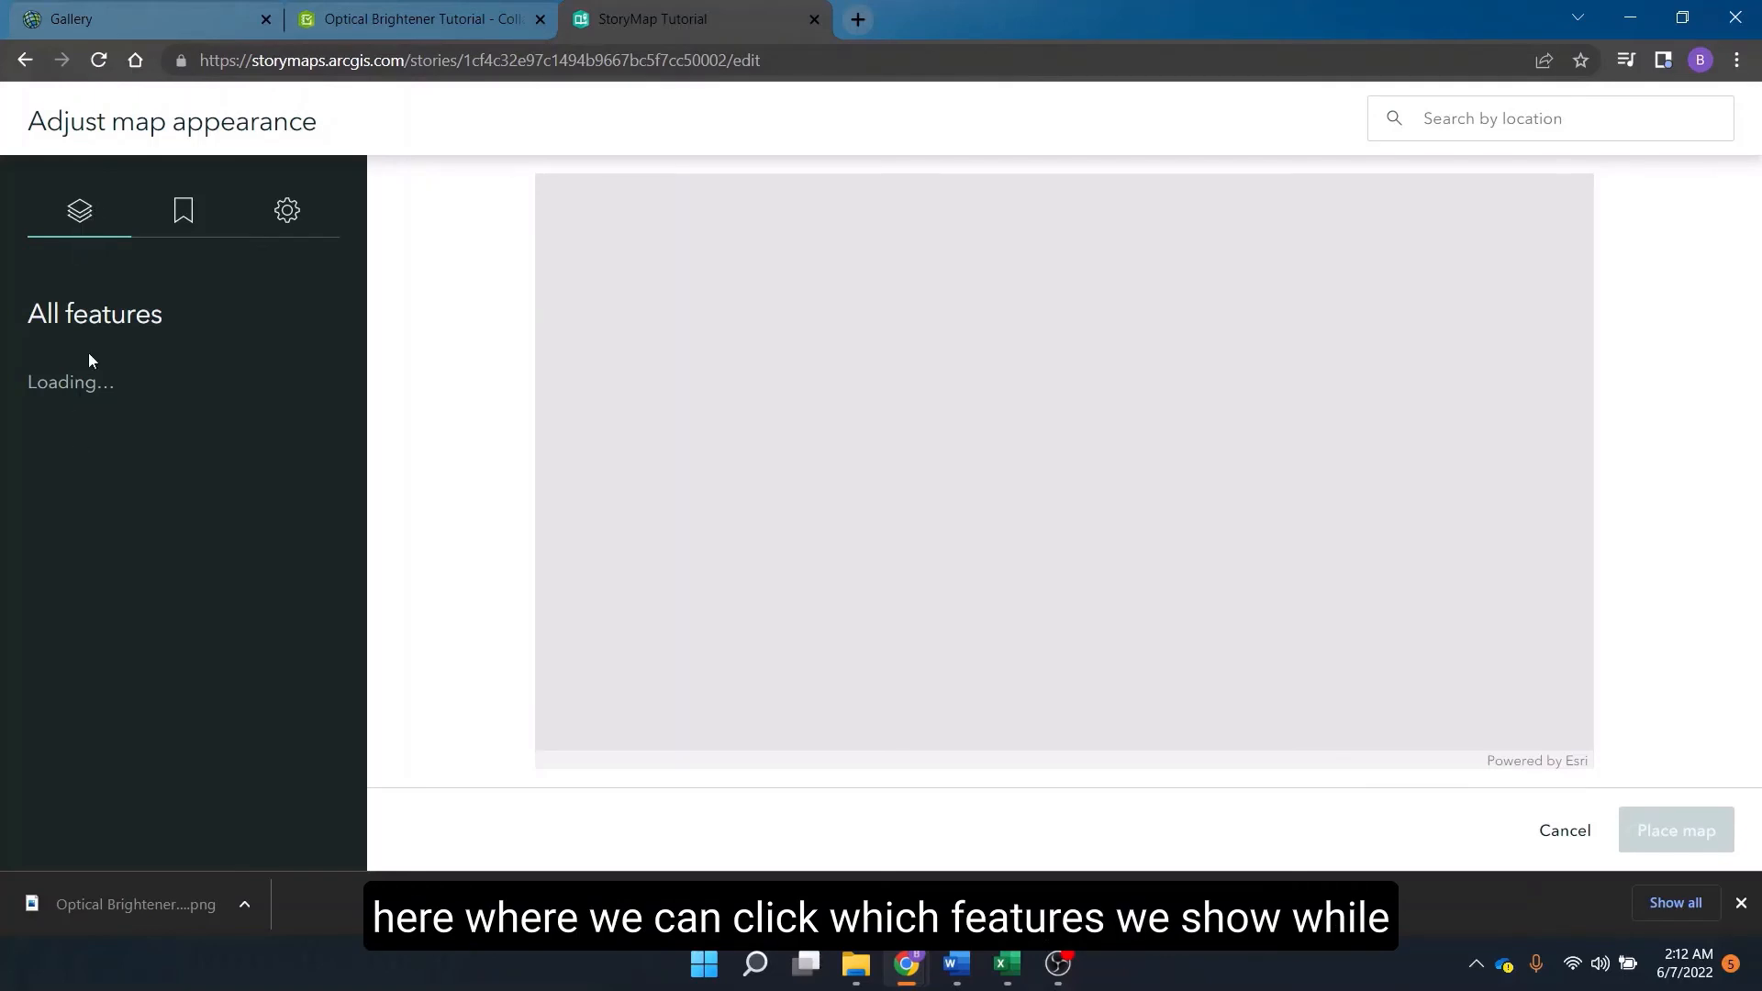
Turn on the map's Legend option and Keep legend open.
{"action": "left_click", "coordinate": [182, 218]}
{"action": "left_click", "coordinate": [274, 215]}
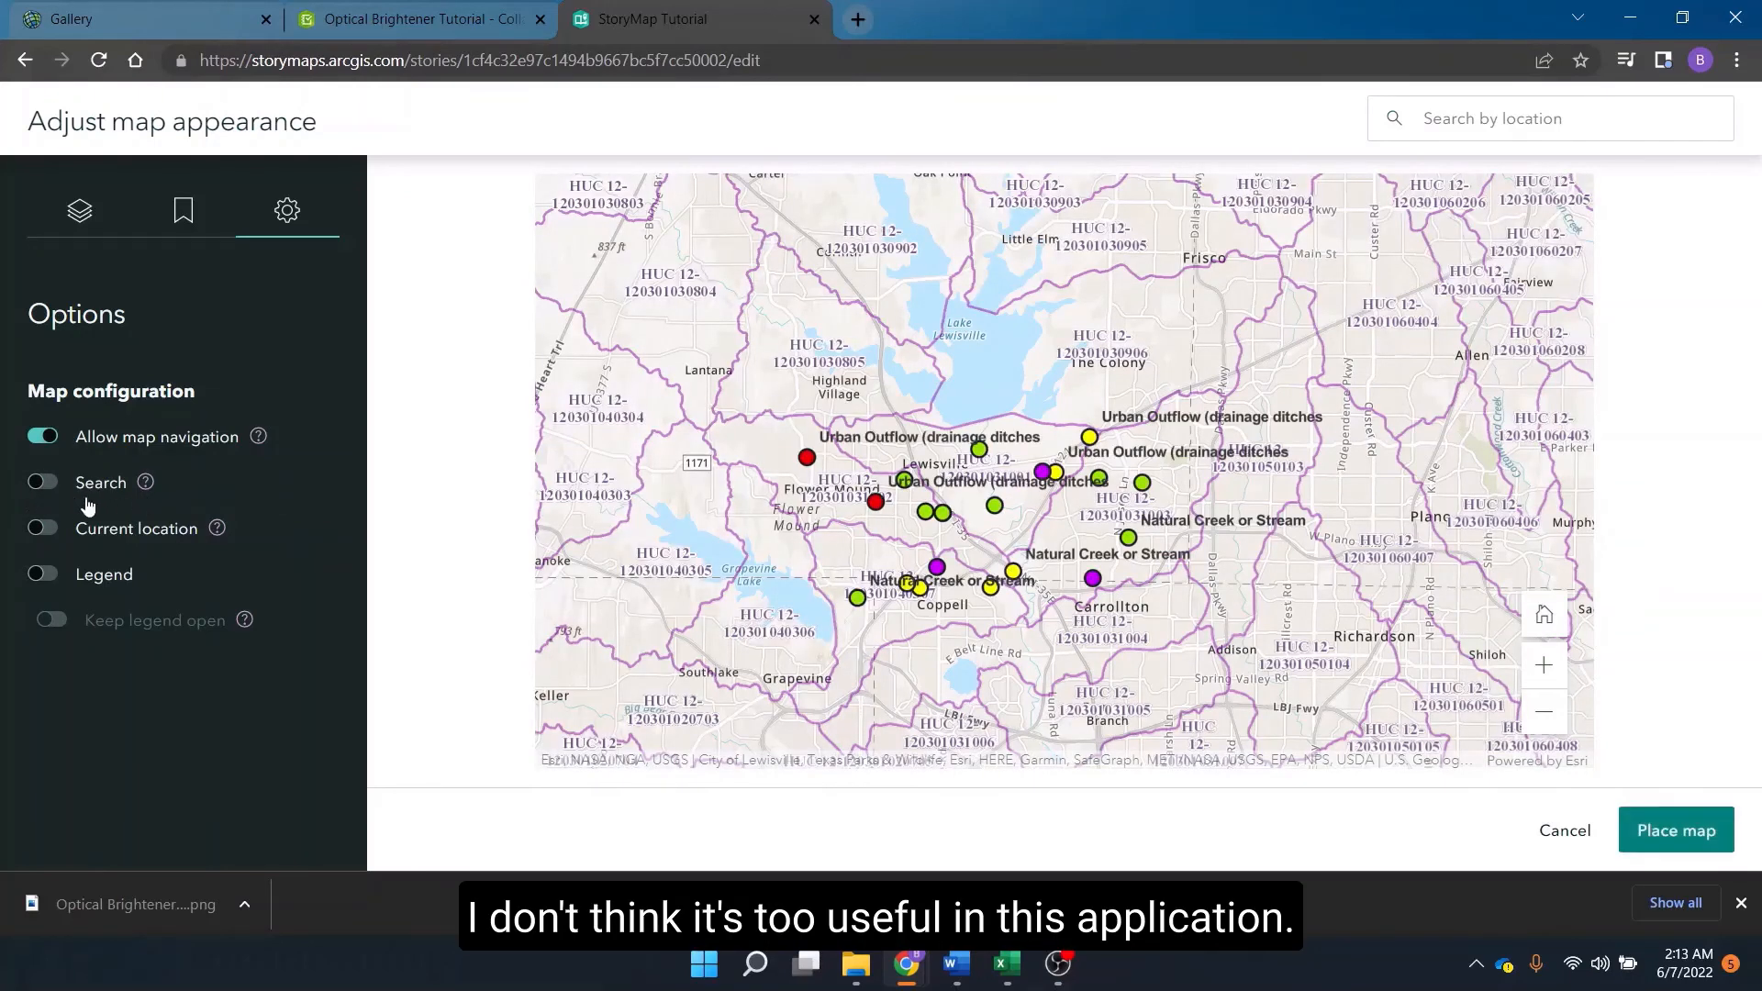
{"action": "left_click", "coordinate": [44, 576]}
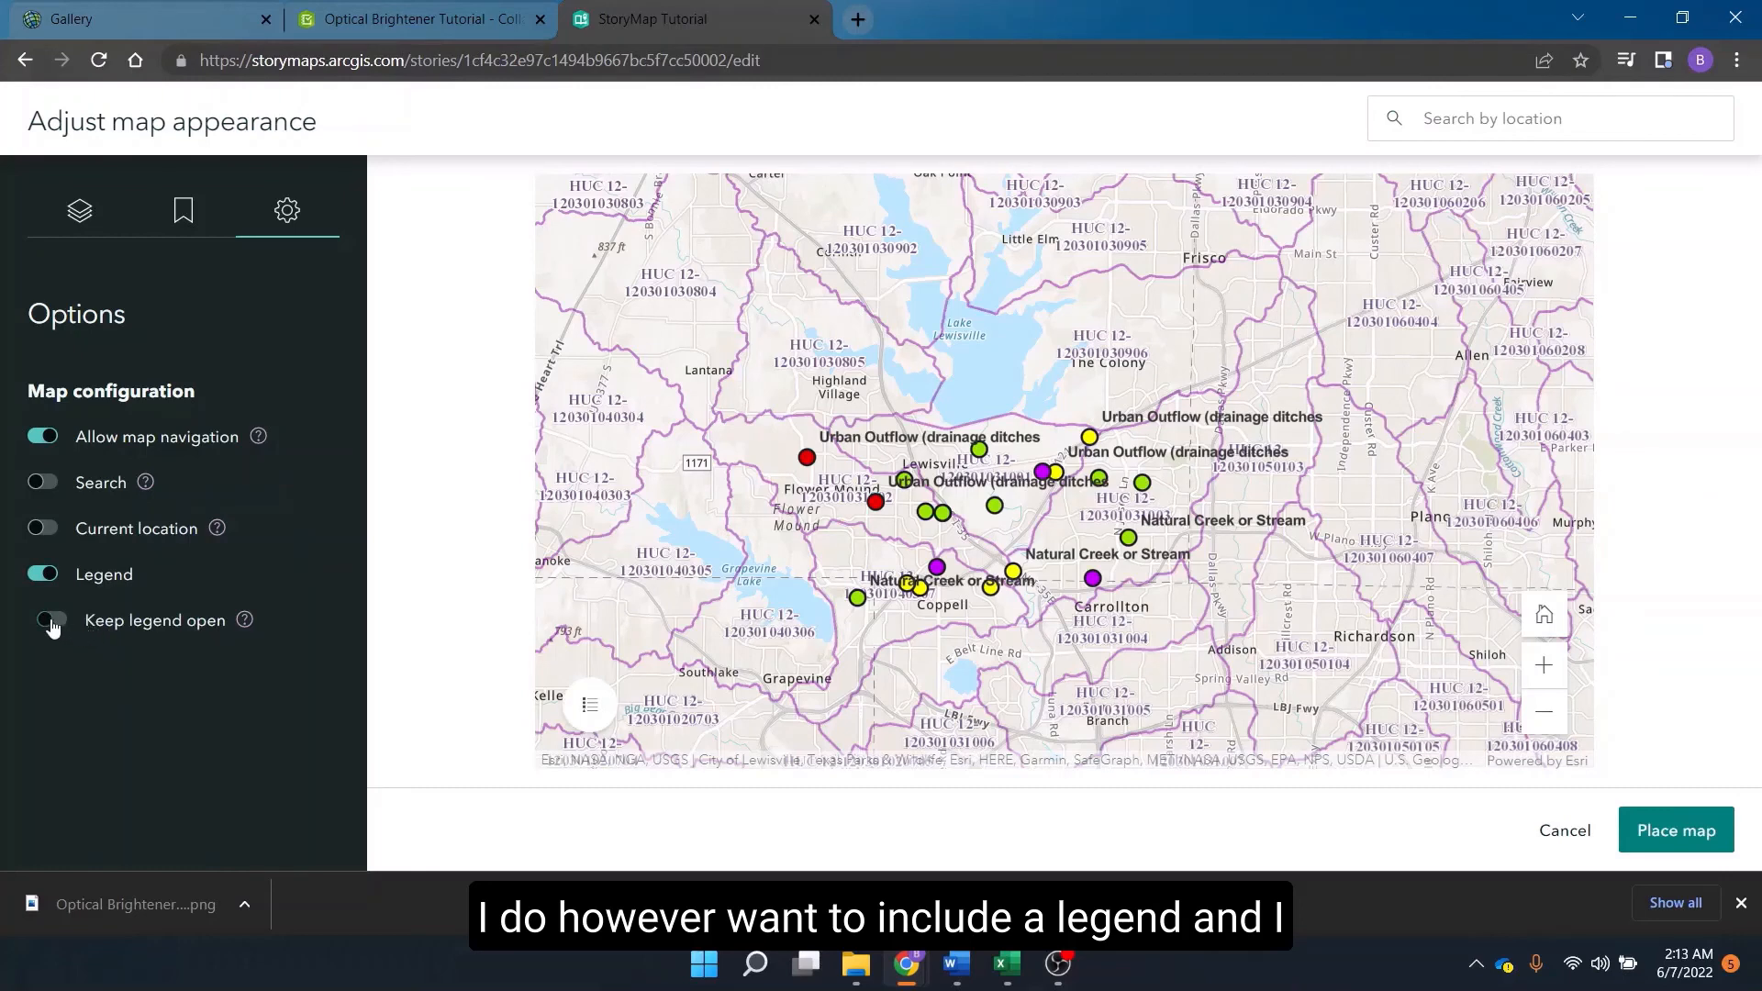
{"action": "left_click", "coordinate": [50, 622]}
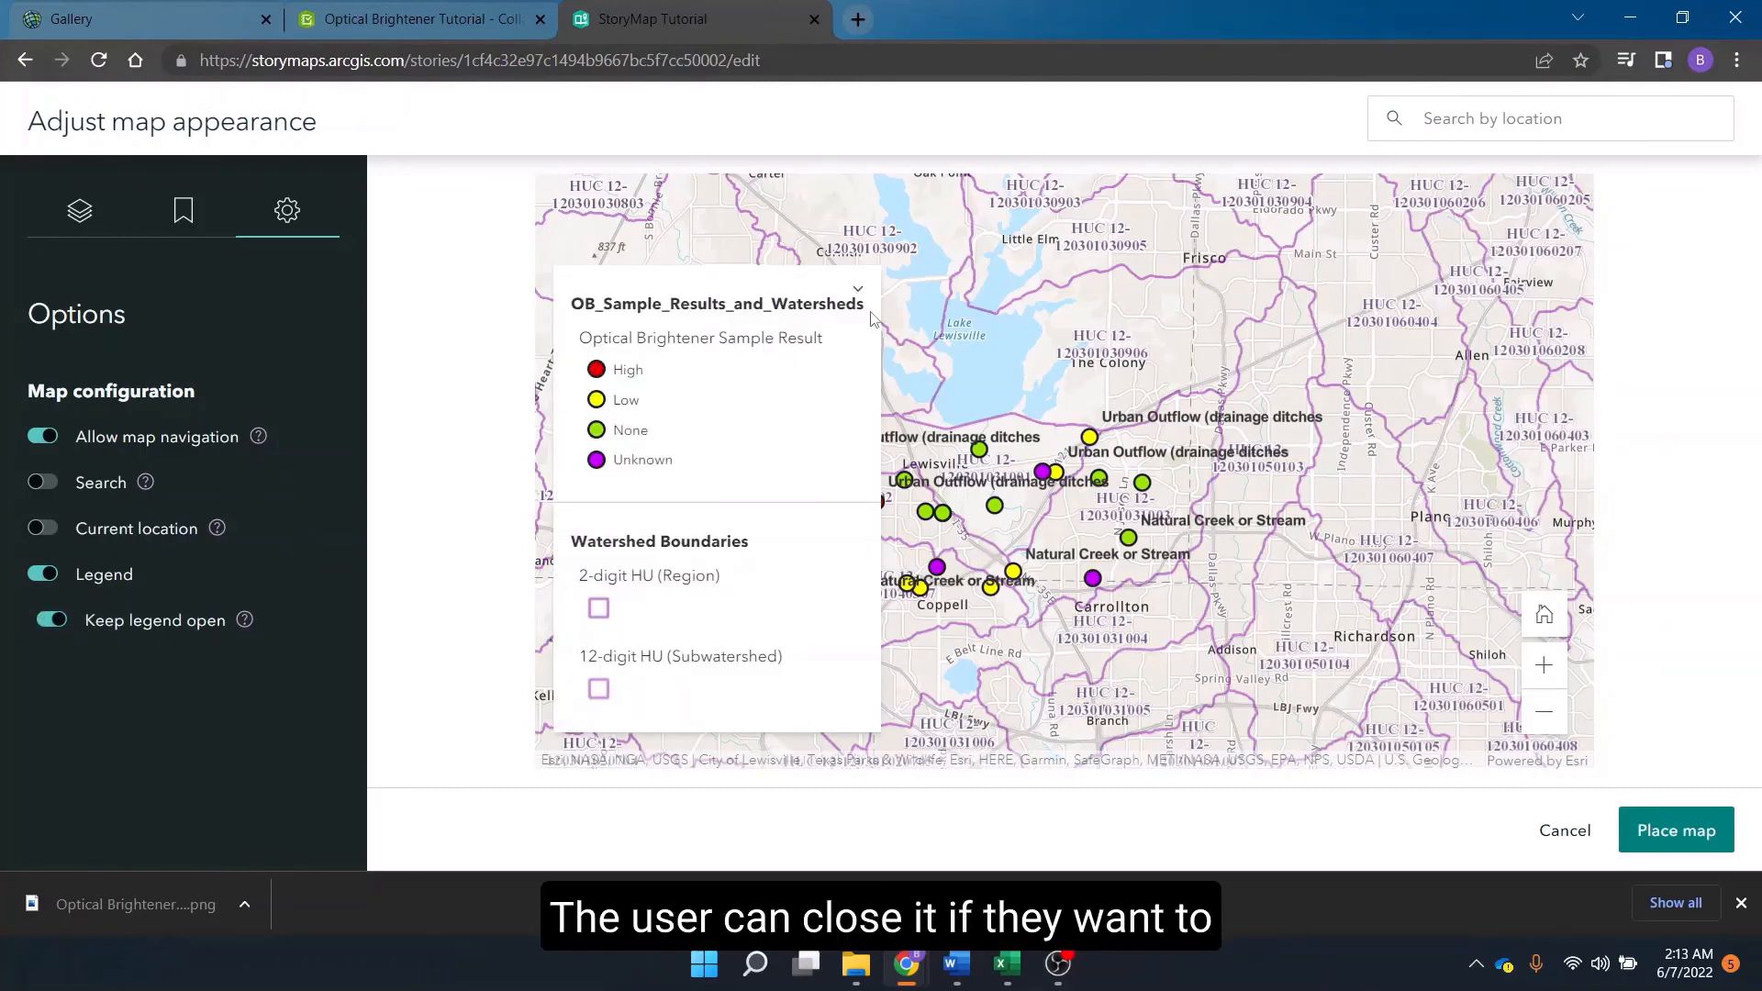
{"action": "scroll", "coordinate": [893, 441], "scroll_direction": "up", "scroll_amount": 1}
{"action": "scroll", "coordinate": [932, 358], "scroll_direction": "down", "scroll_amount": 1}
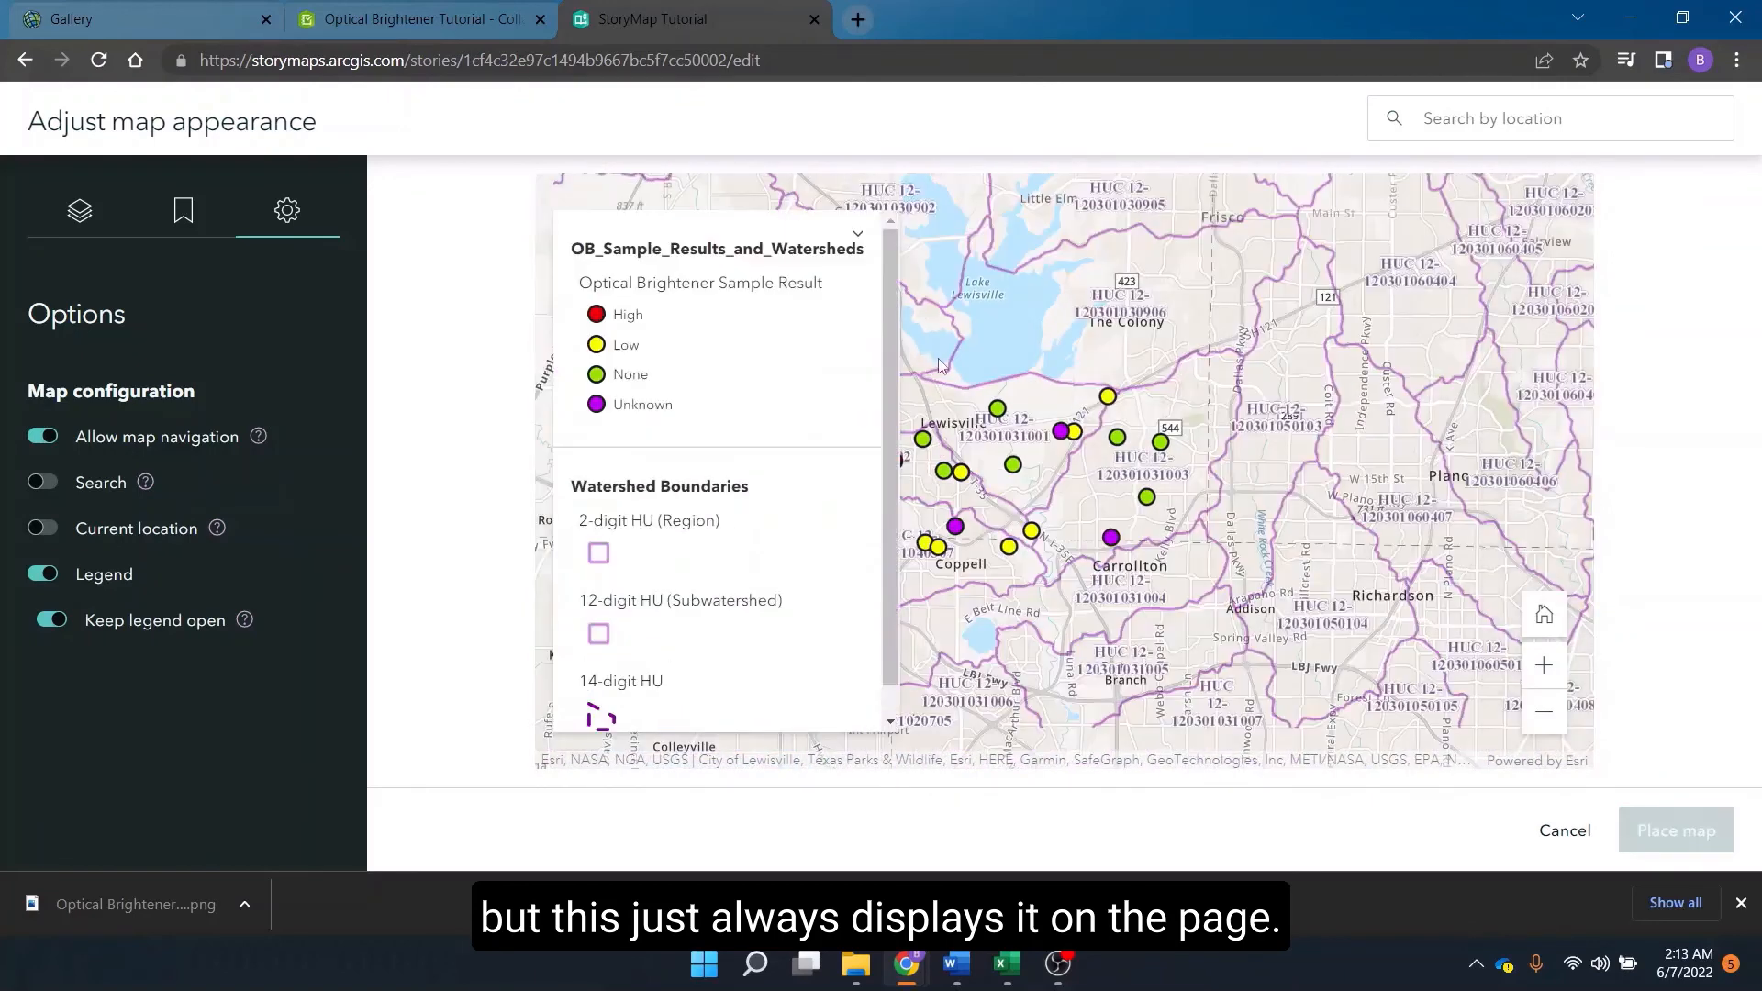
Toggle the Watershed Boundaries layer off and back on.
{"action": "left_click", "coordinate": [80, 213]}
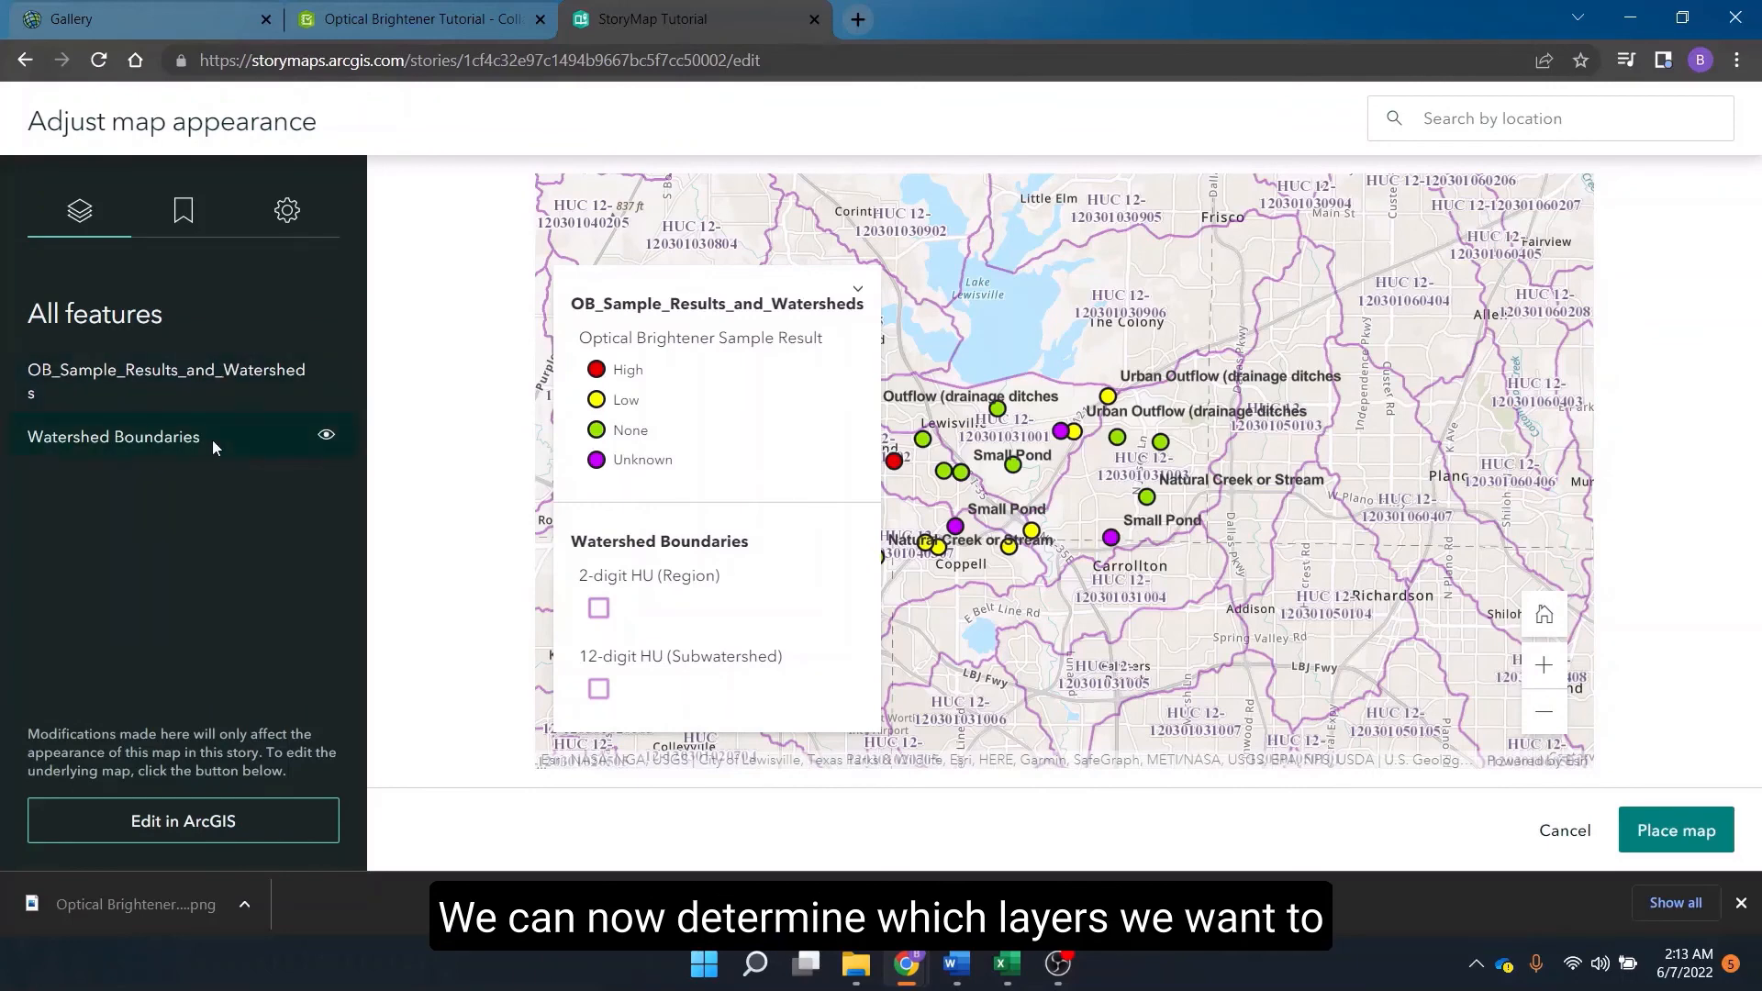
{"action": "left_click", "coordinate": [327, 437]}
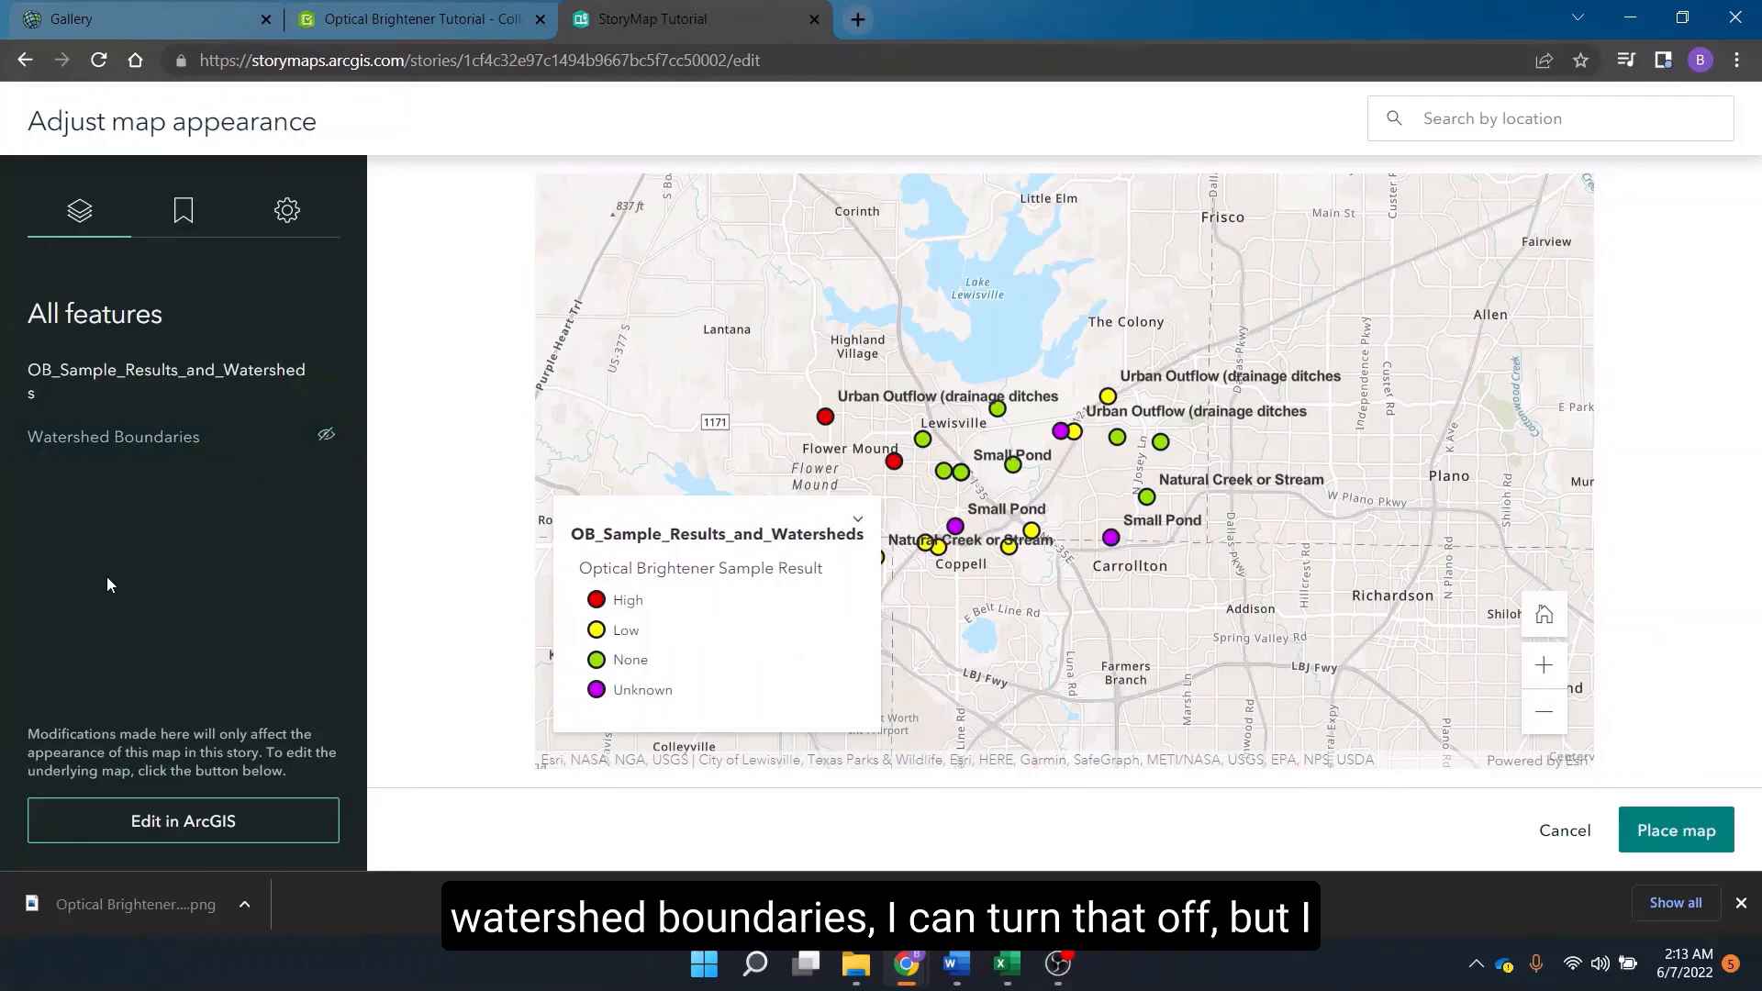
{"action": "left_click", "coordinate": [327, 439]}
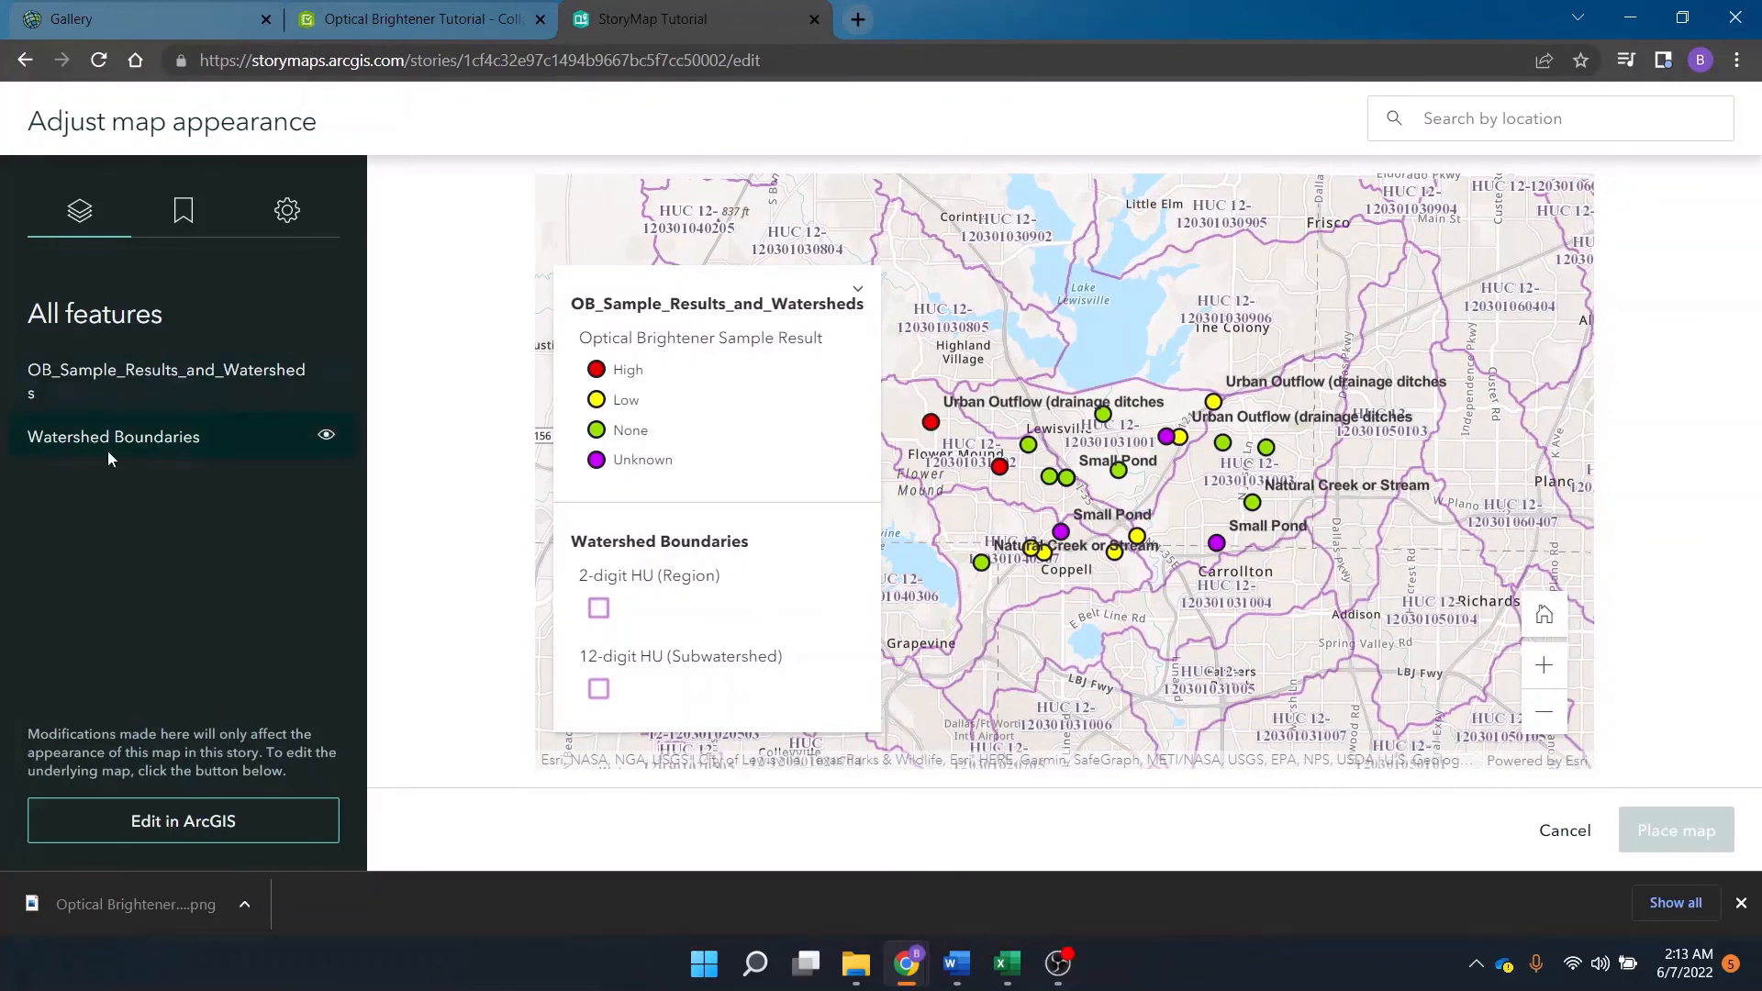
Pan the map slightly and place it in the story.
{"action": "left_click", "coordinate": [183, 210]}
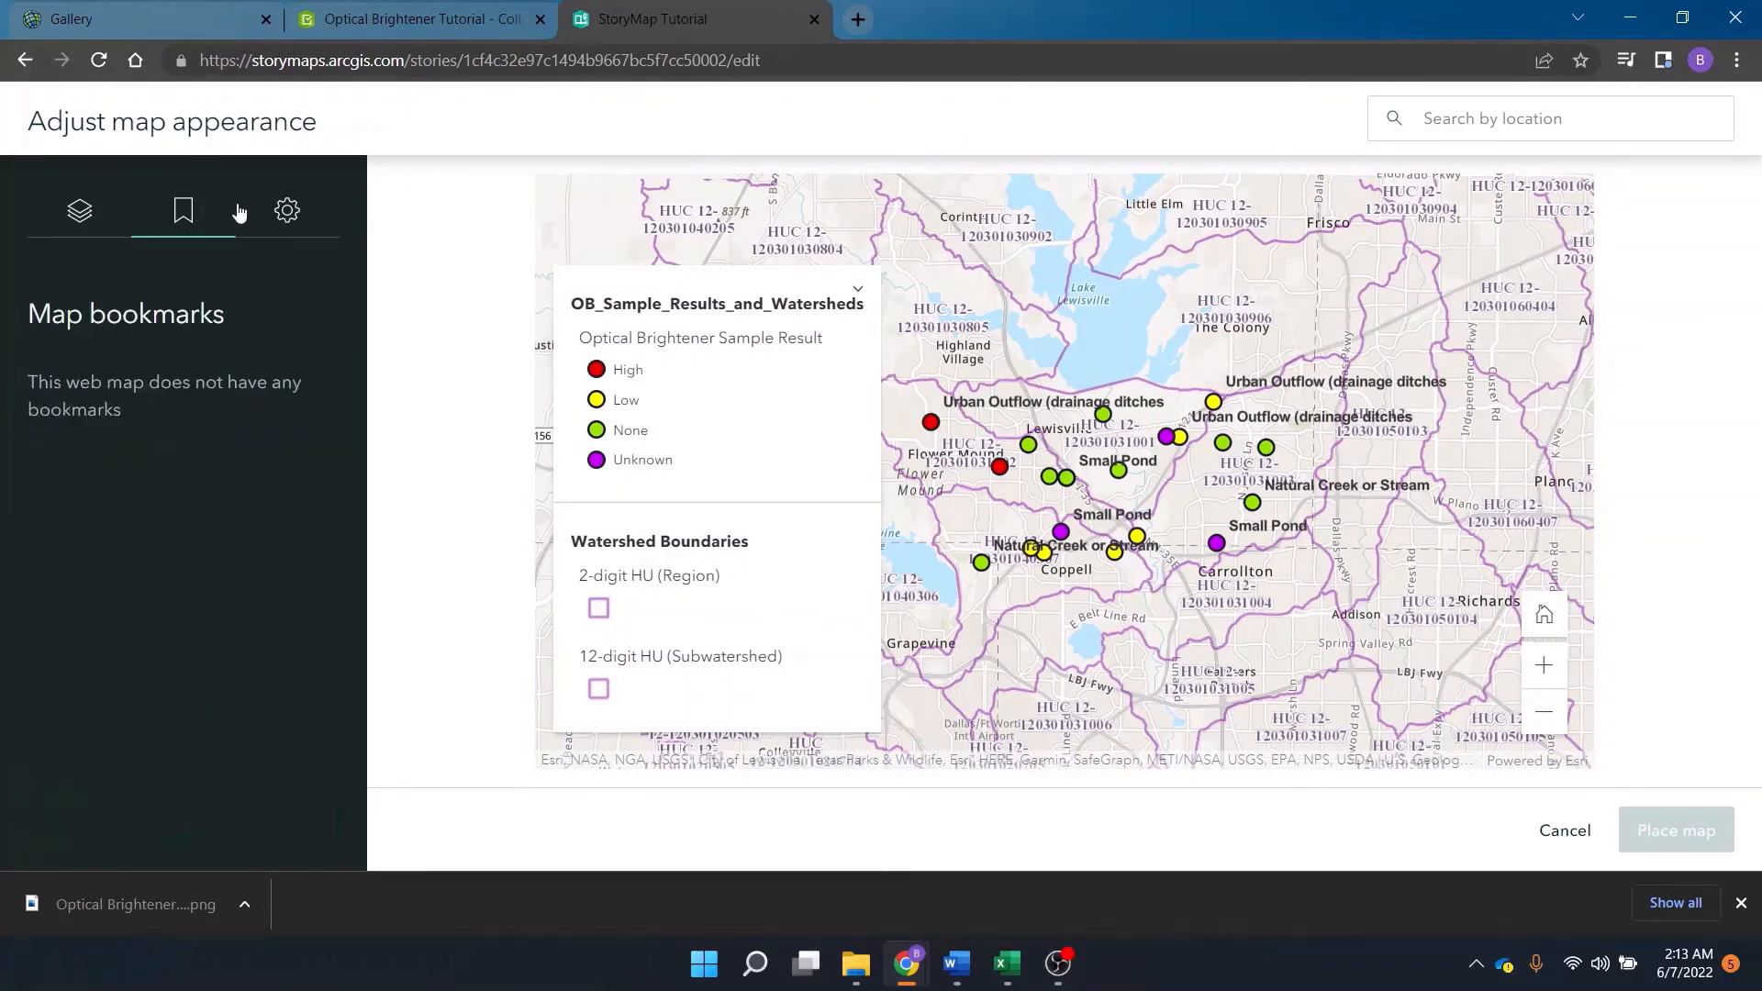
{"action": "left_click", "coordinate": [286, 210]}
{"action": "left_click", "coordinate": [109, 204]}
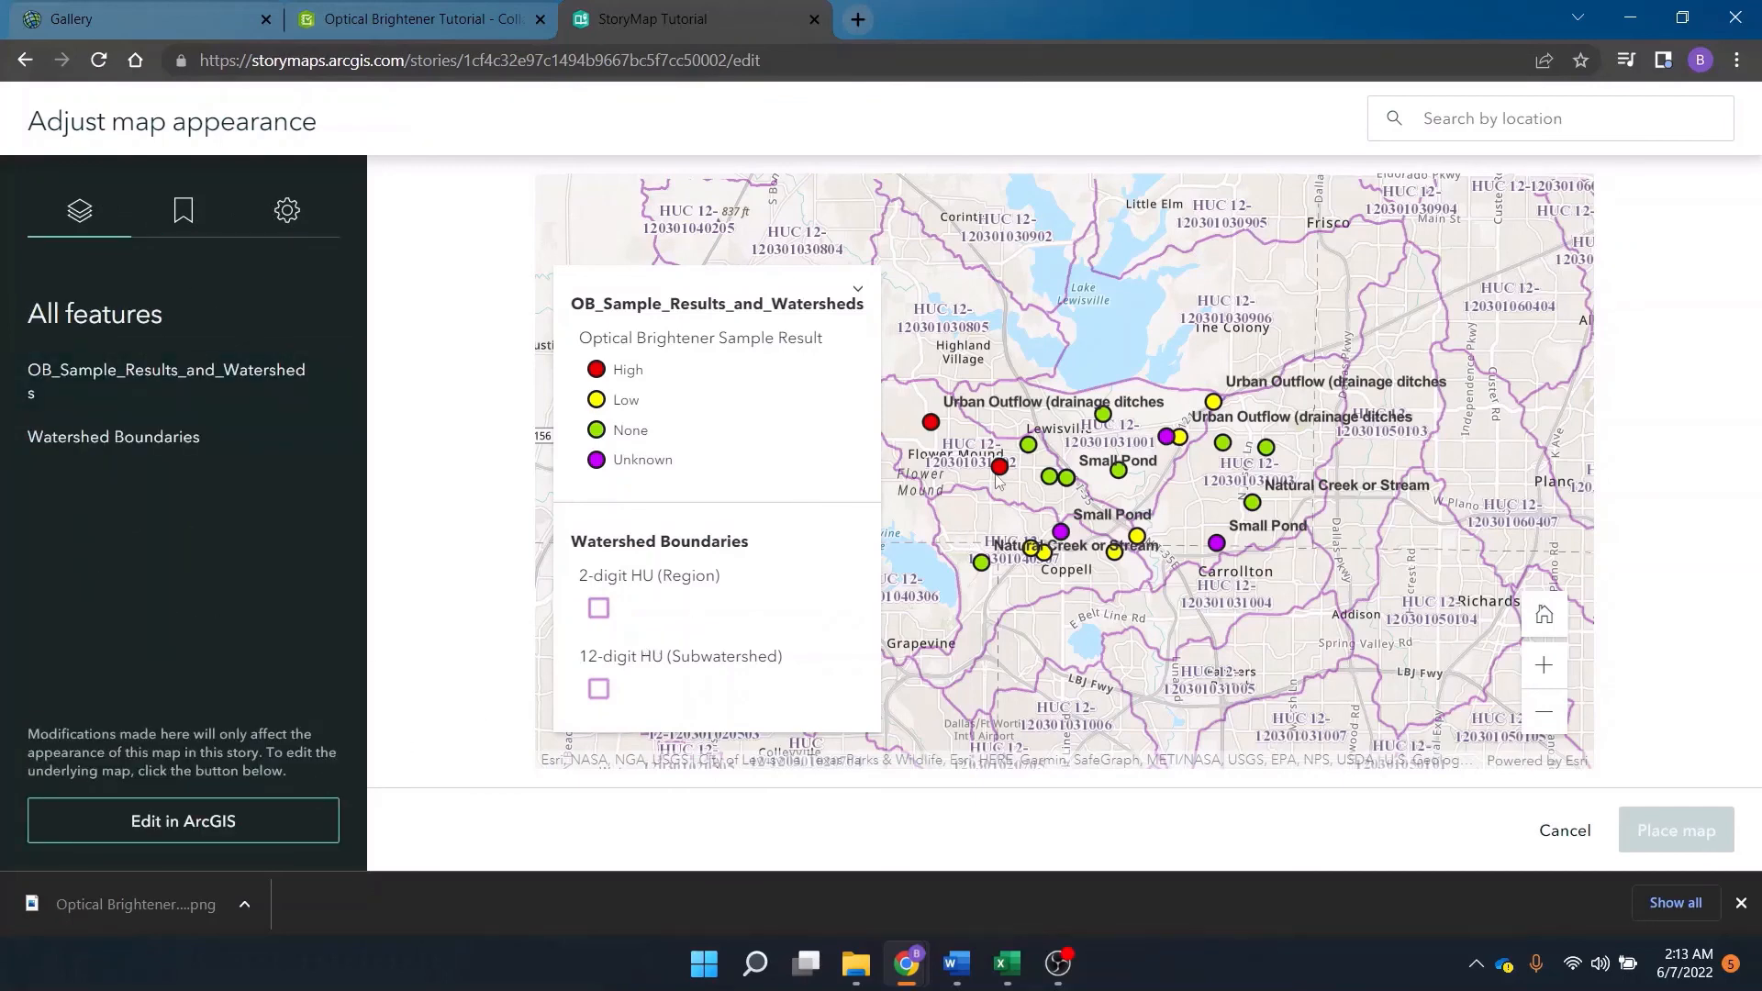
{"action": "left_click_drag", "start_coordinate": [978, 450], "coordinate": [993, 453]}
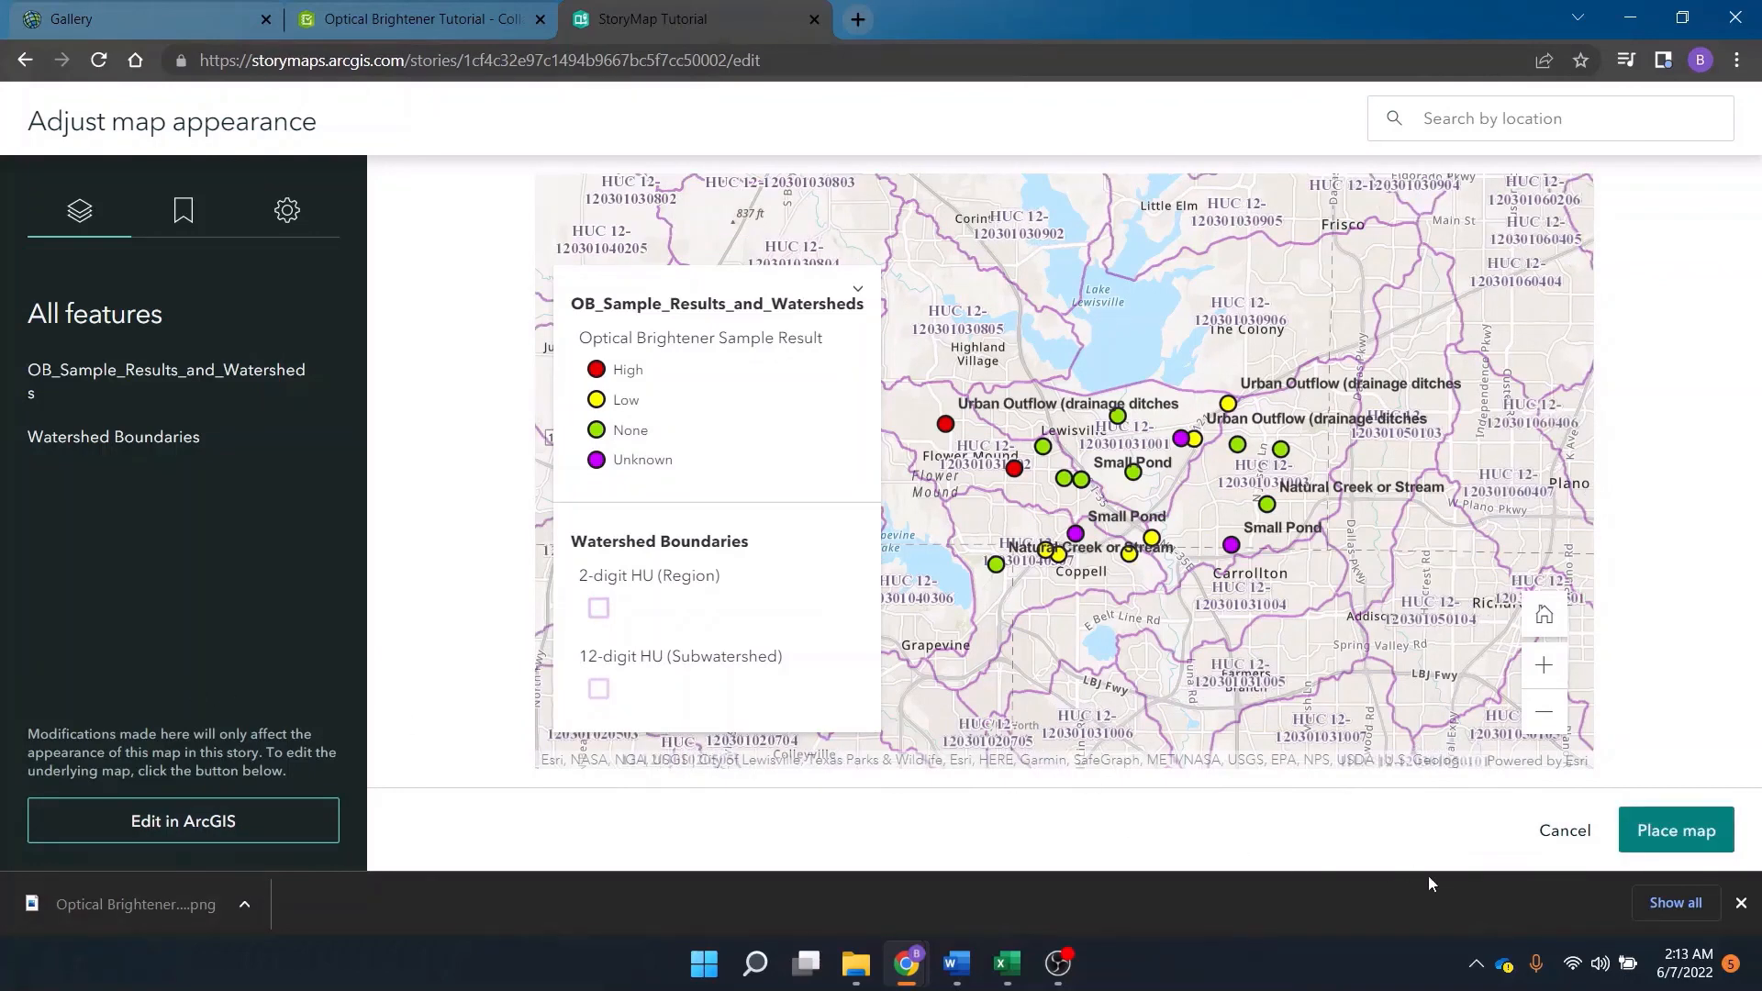
{"action": "left_click", "coordinate": [1704, 832]}
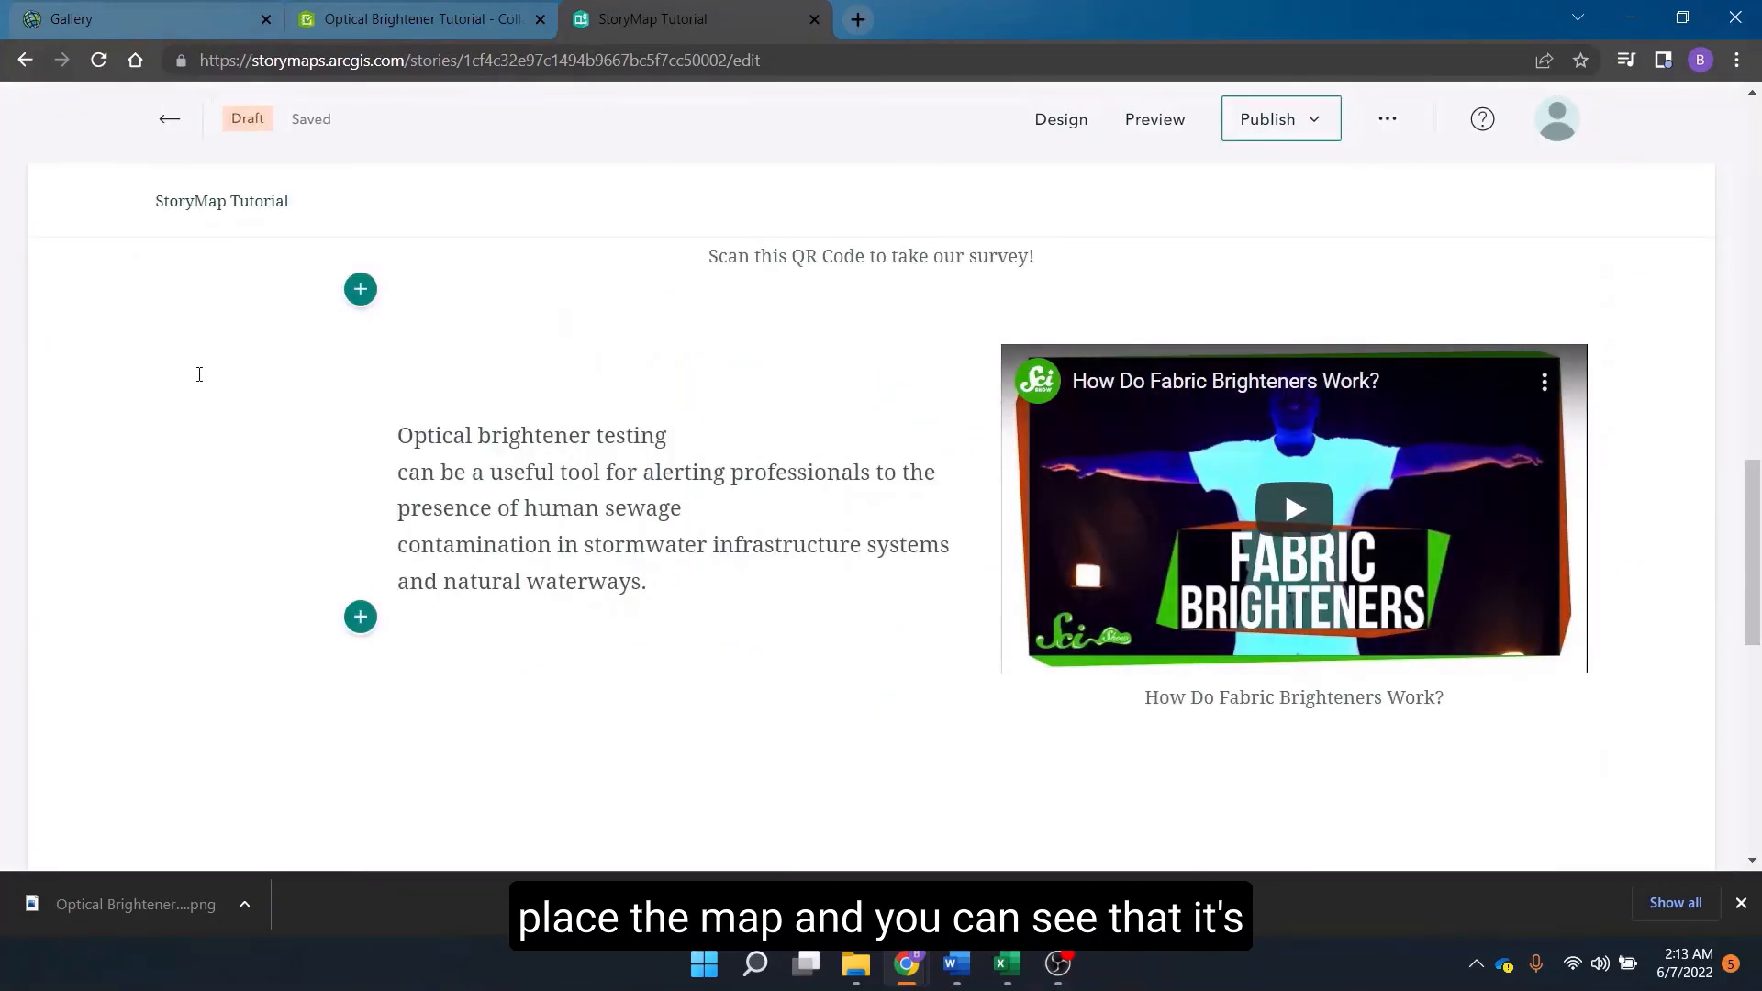
Float the map block to the left.
{"action": "left_click_drag", "start_coordinate": [1754, 479], "coordinate": [1757, 548]}
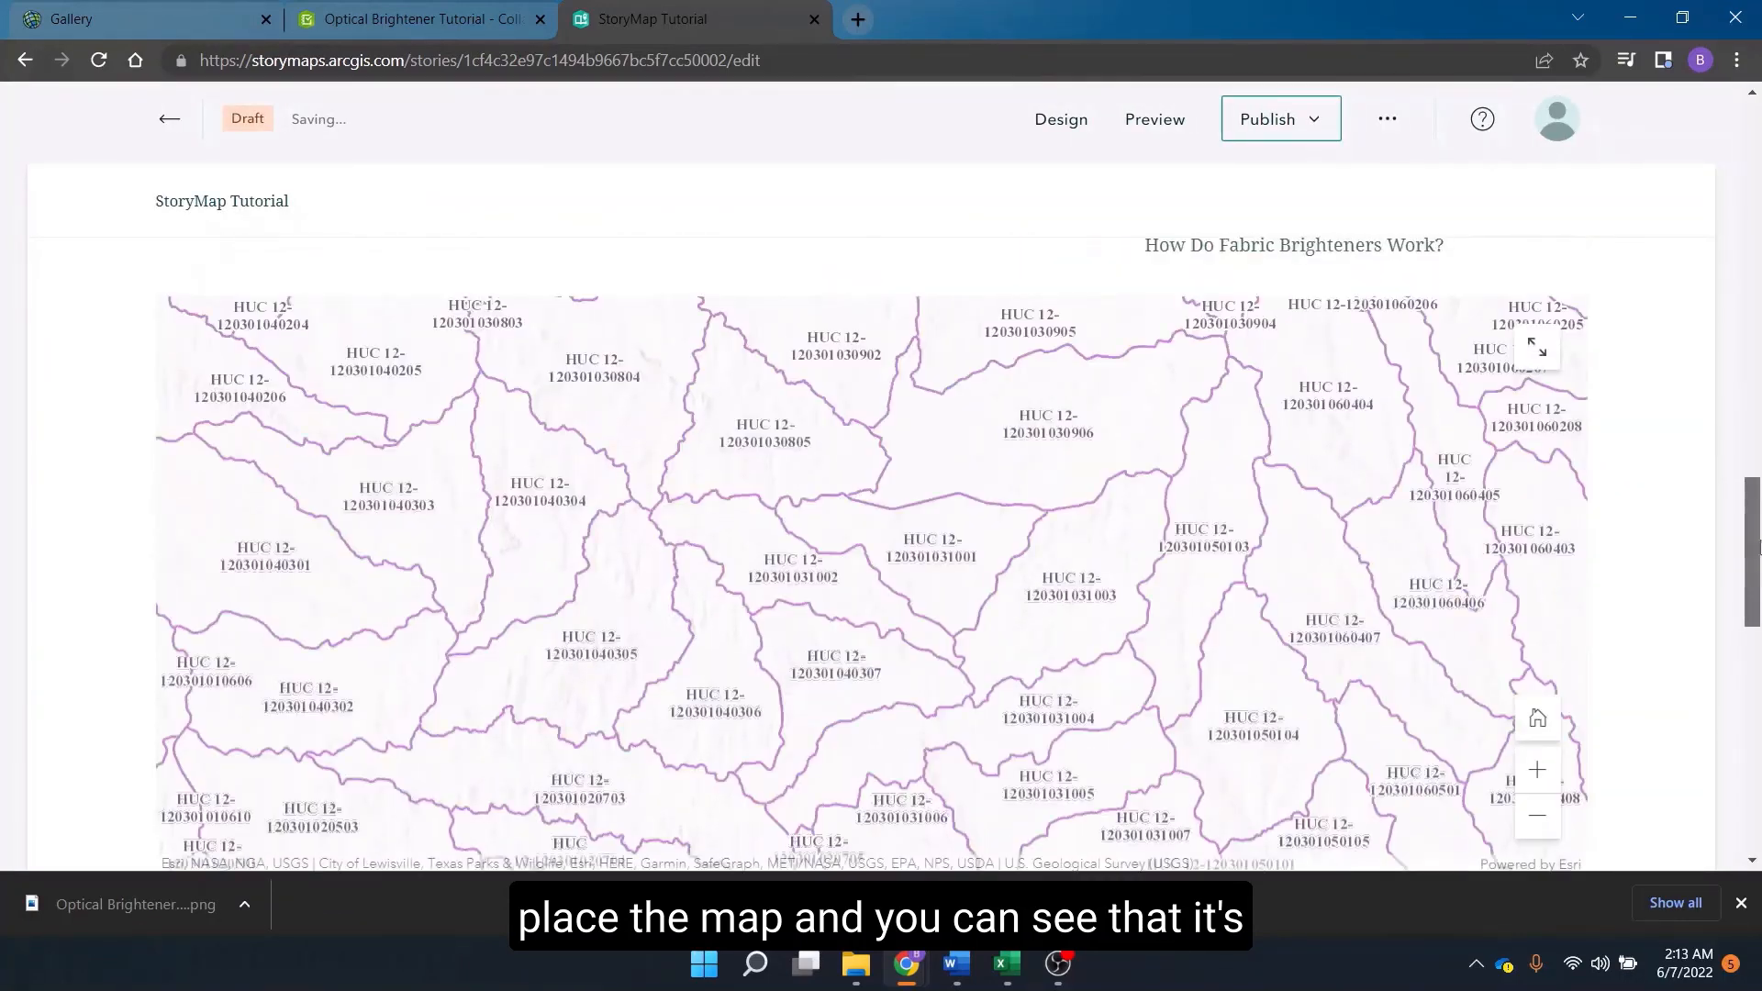
{"action": "mouse_move", "coordinate": [1143, 479]}
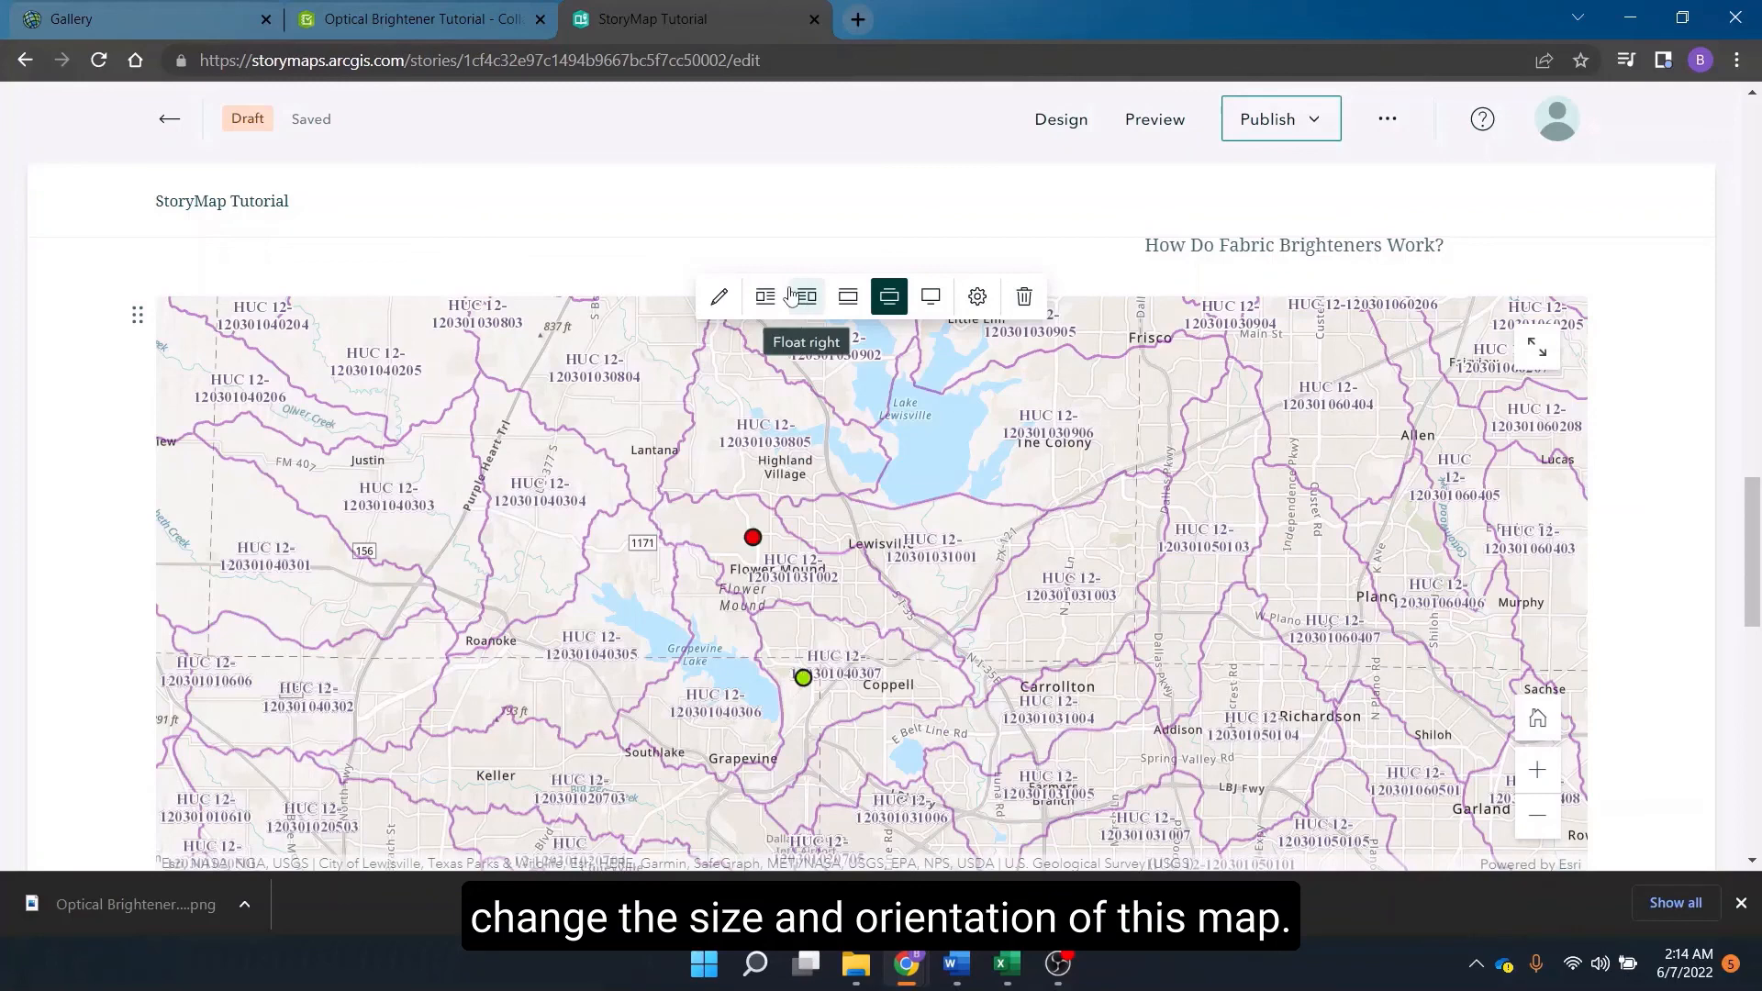
{"action": "left_click", "coordinate": [767, 296]}
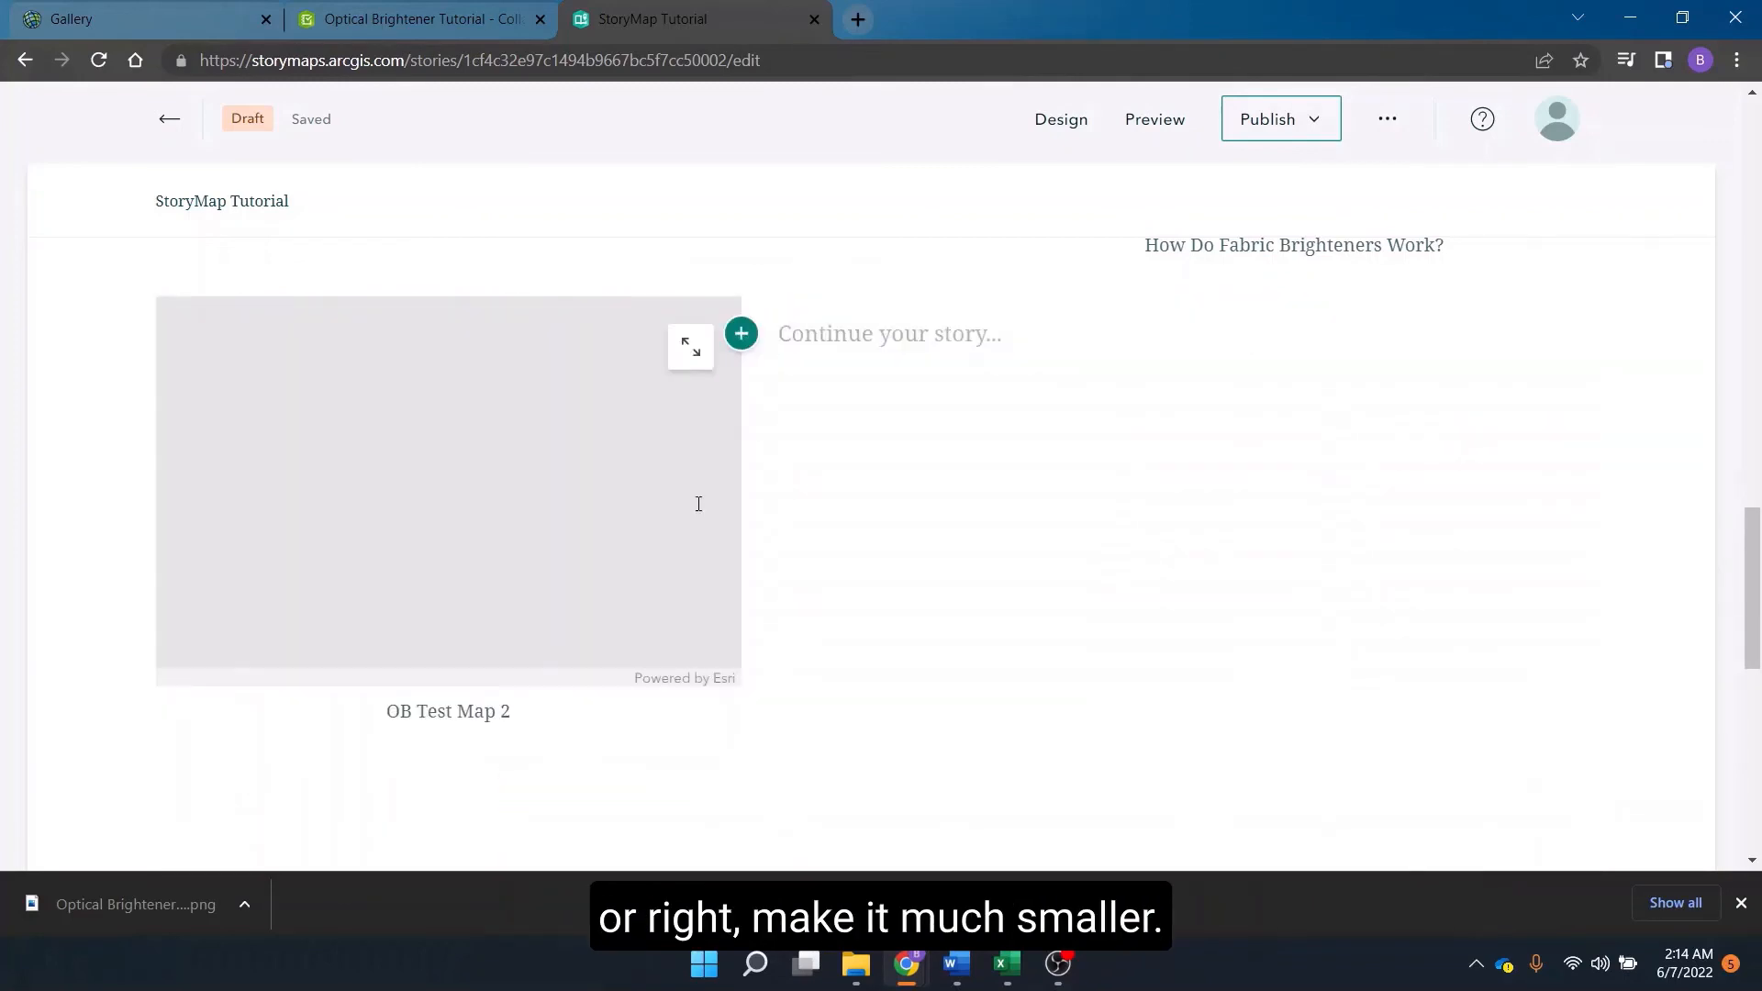
Resize the map block to Large, then to Small.
{"action": "mouse_move", "coordinate": [554, 438]}
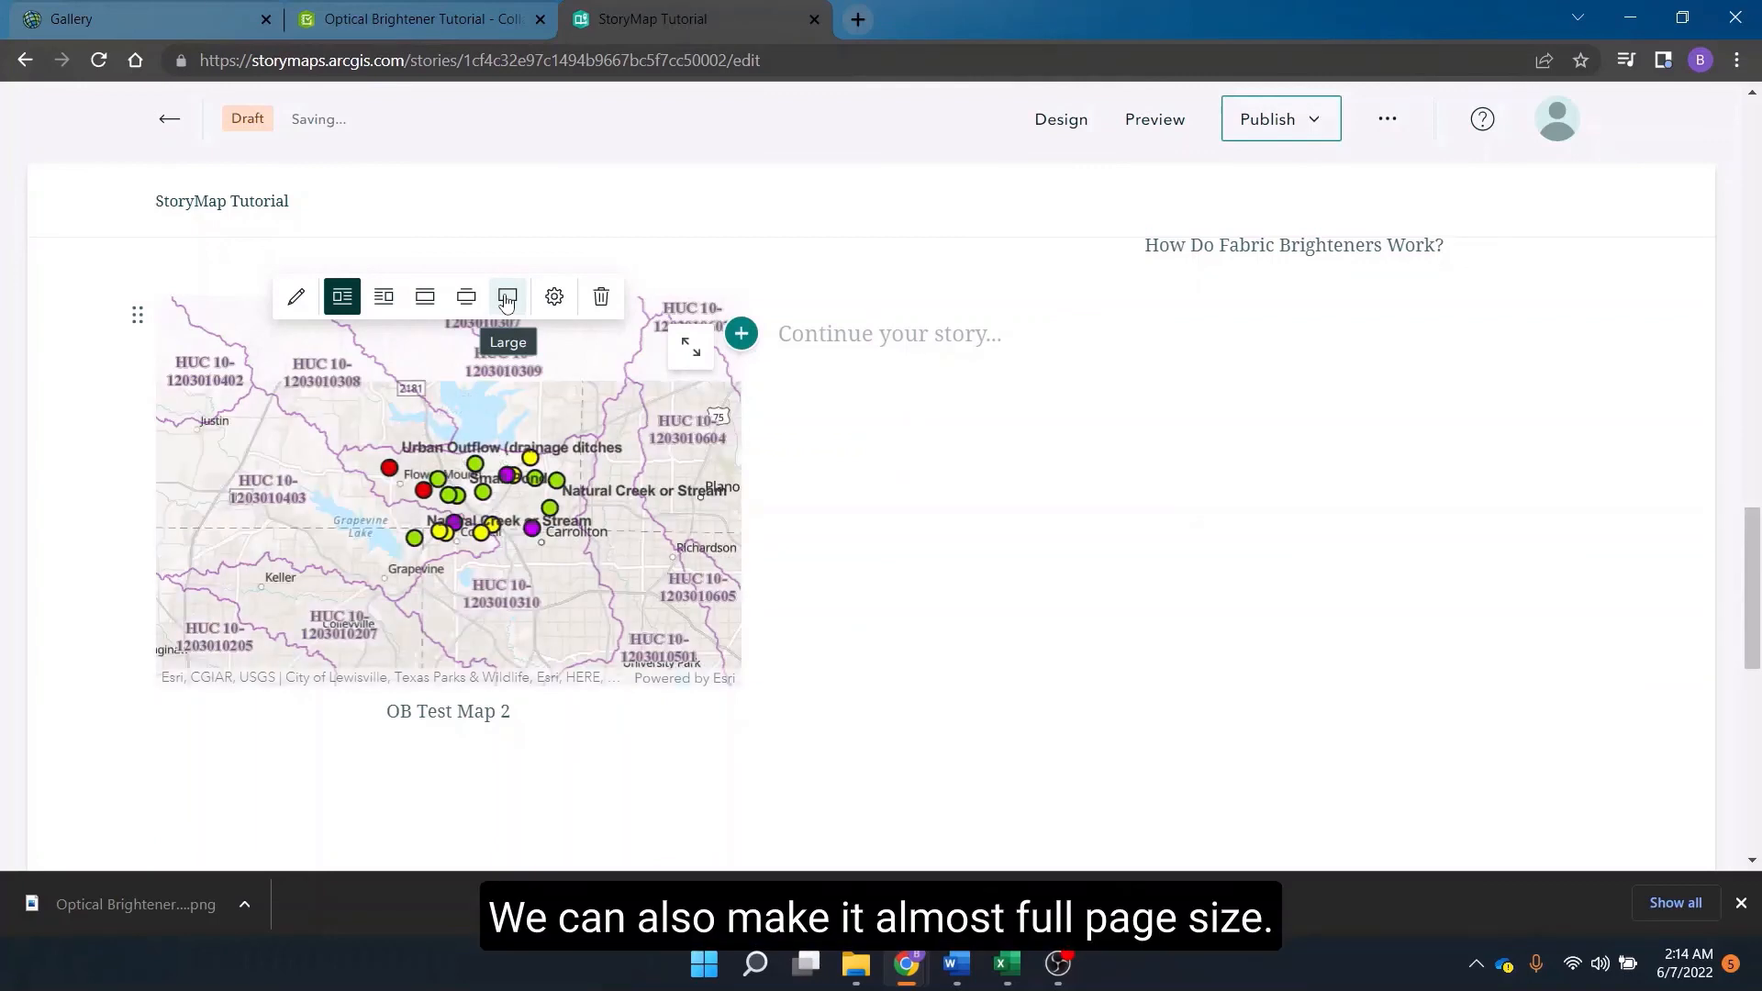
{"action": "left_click", "coordinate": [506, 297]}
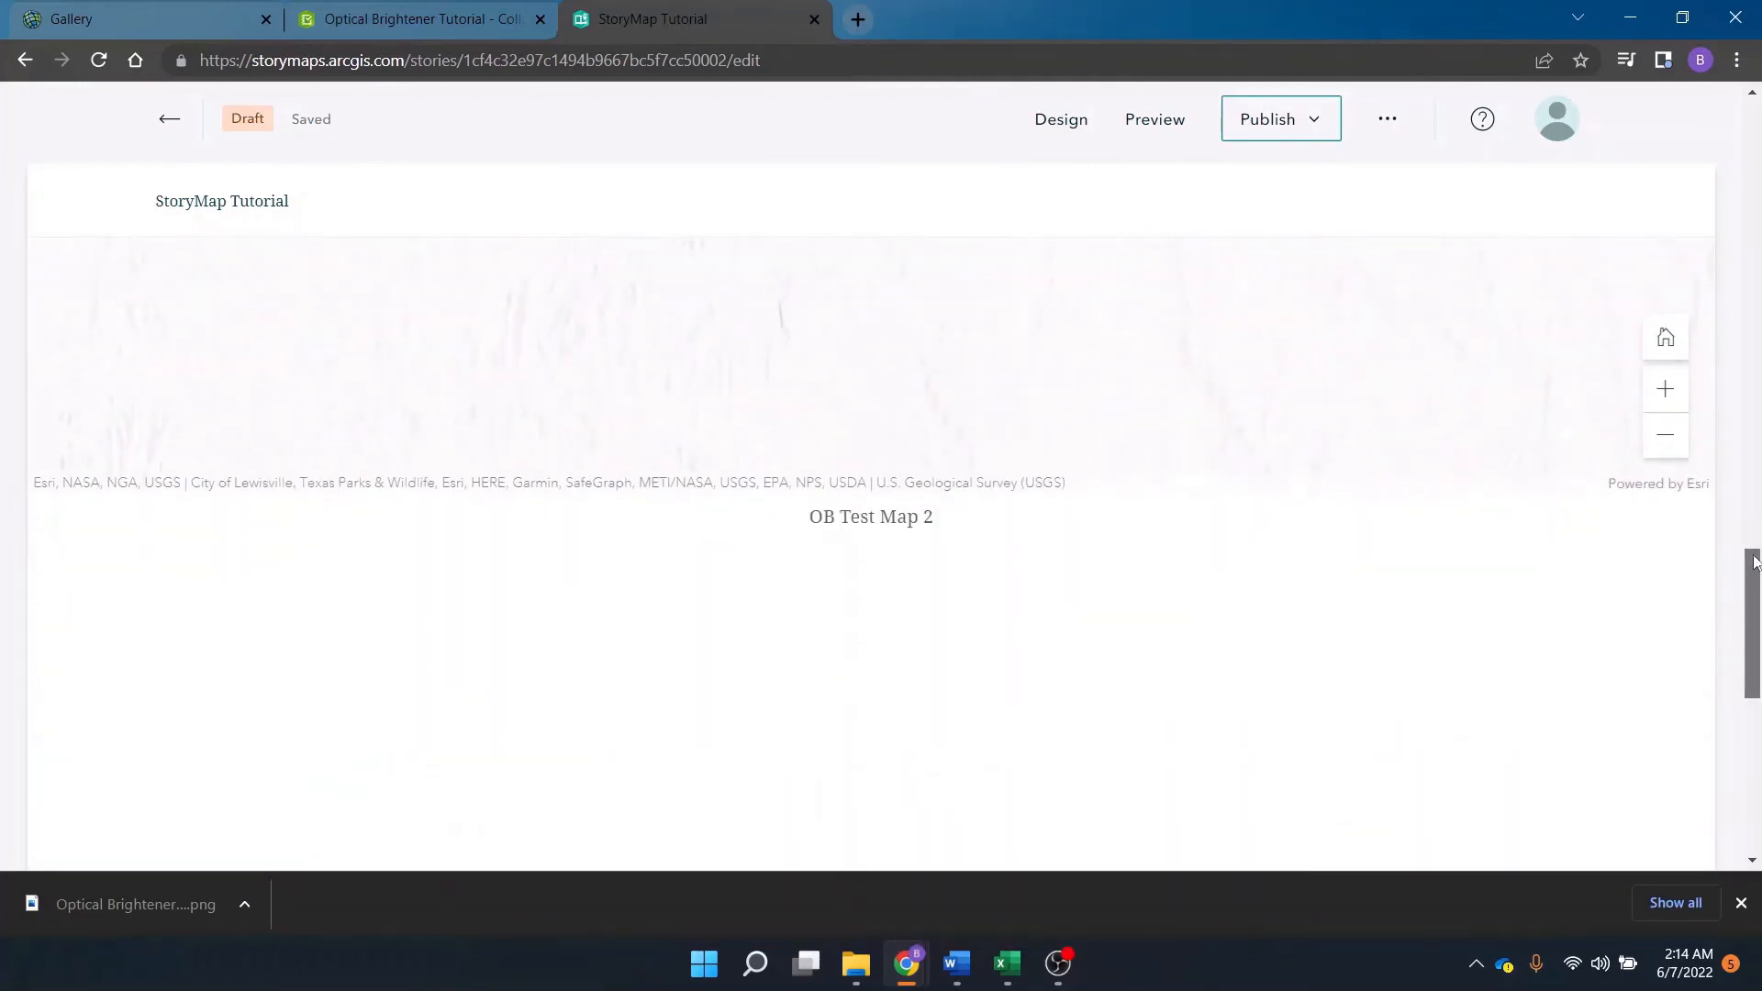
{"action": "left_click_drag", "start_coordinate": [1755, 526], "coordinate": [1754, 504]}
{"action": "mouse_move", "coordinate": [889, 410]}
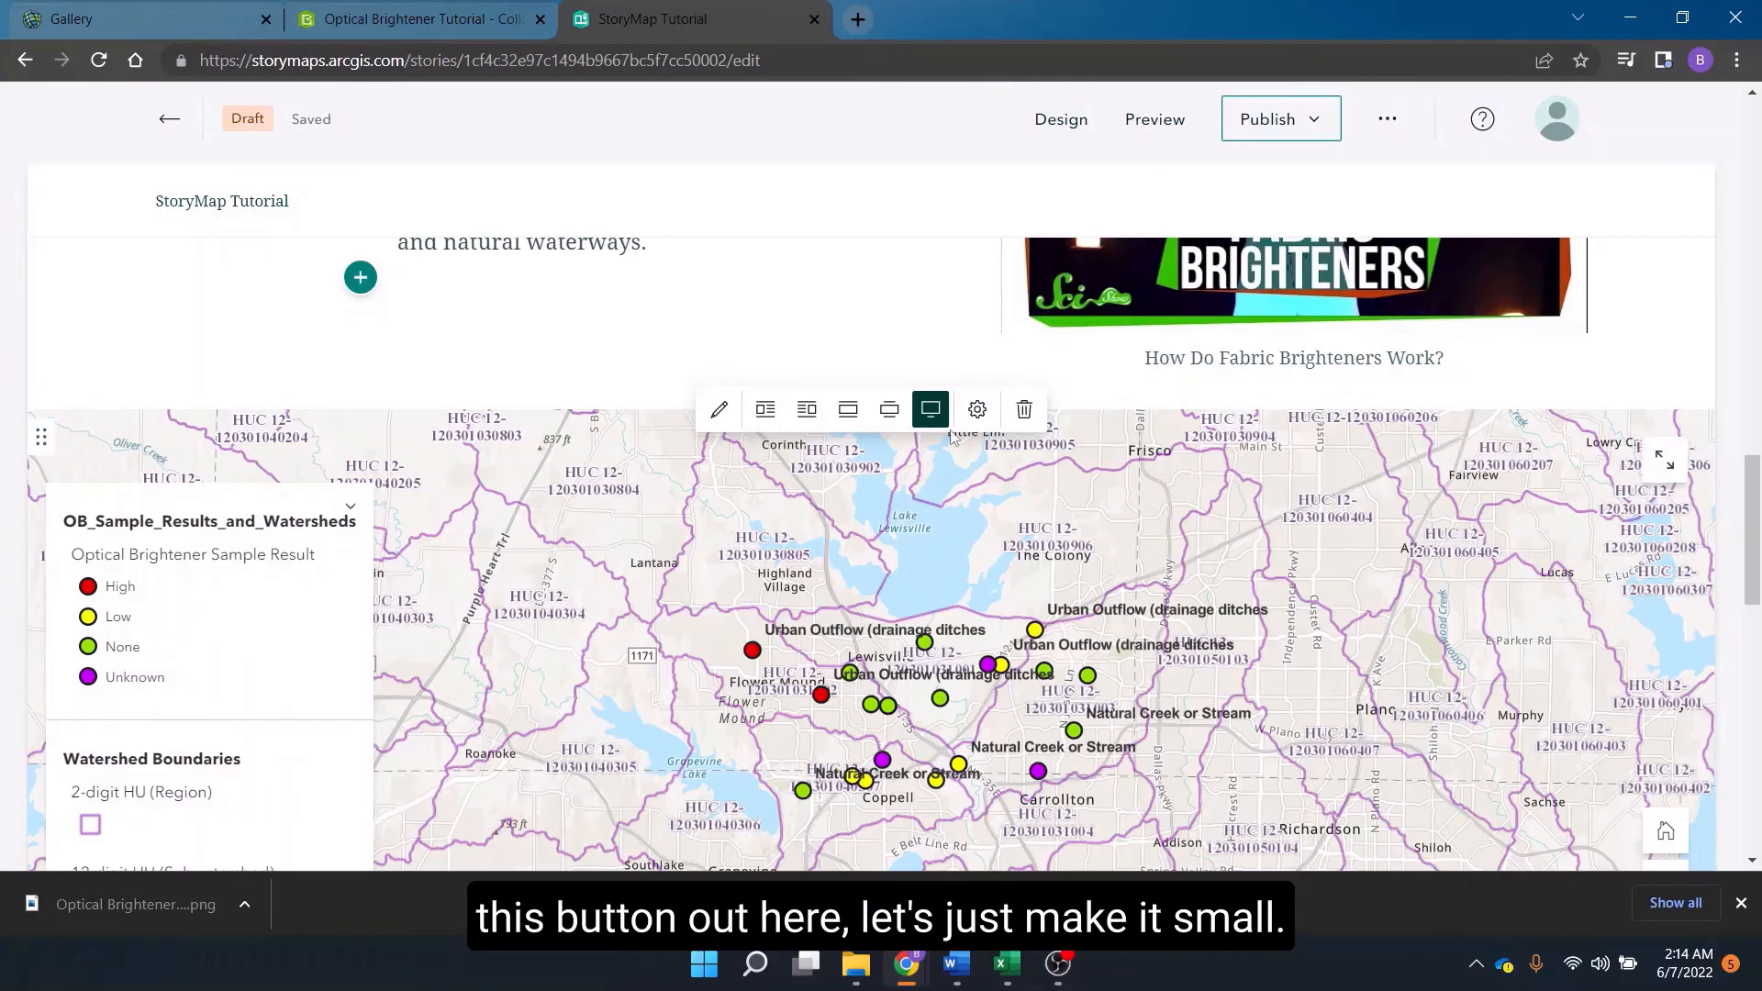
{"action": "left_click", "coordinate": [859, 415]}
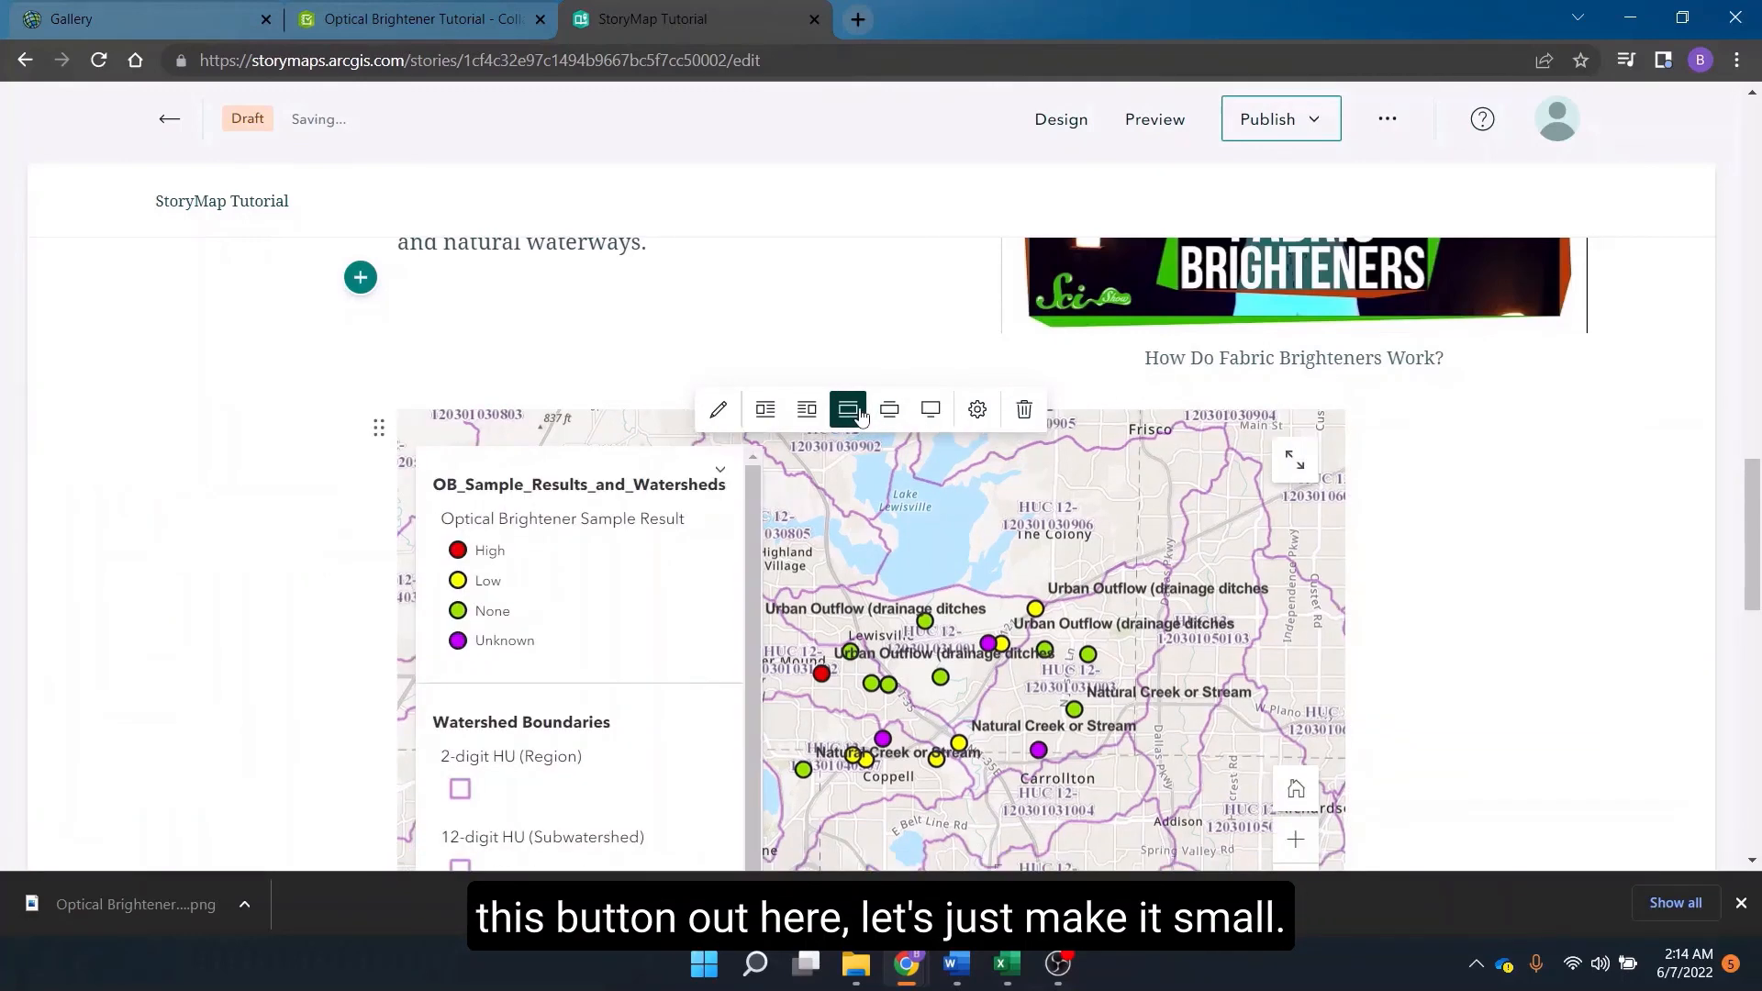
Set the map block size to Medium.
{"action": "mouse_move", "coordinate": [1753, 565]}
{"action": "left_mouse_down"}
{"action": "mouse_move", "coordinate": [1753, 672]}
{"action": "mouse_move", "coordinate": [1752, 599]}
{"action": "left_mouse_up"}
{"action": "left_click_drag", "start_coordinate": [1062, 384], "coordinate": [1104, 393]}
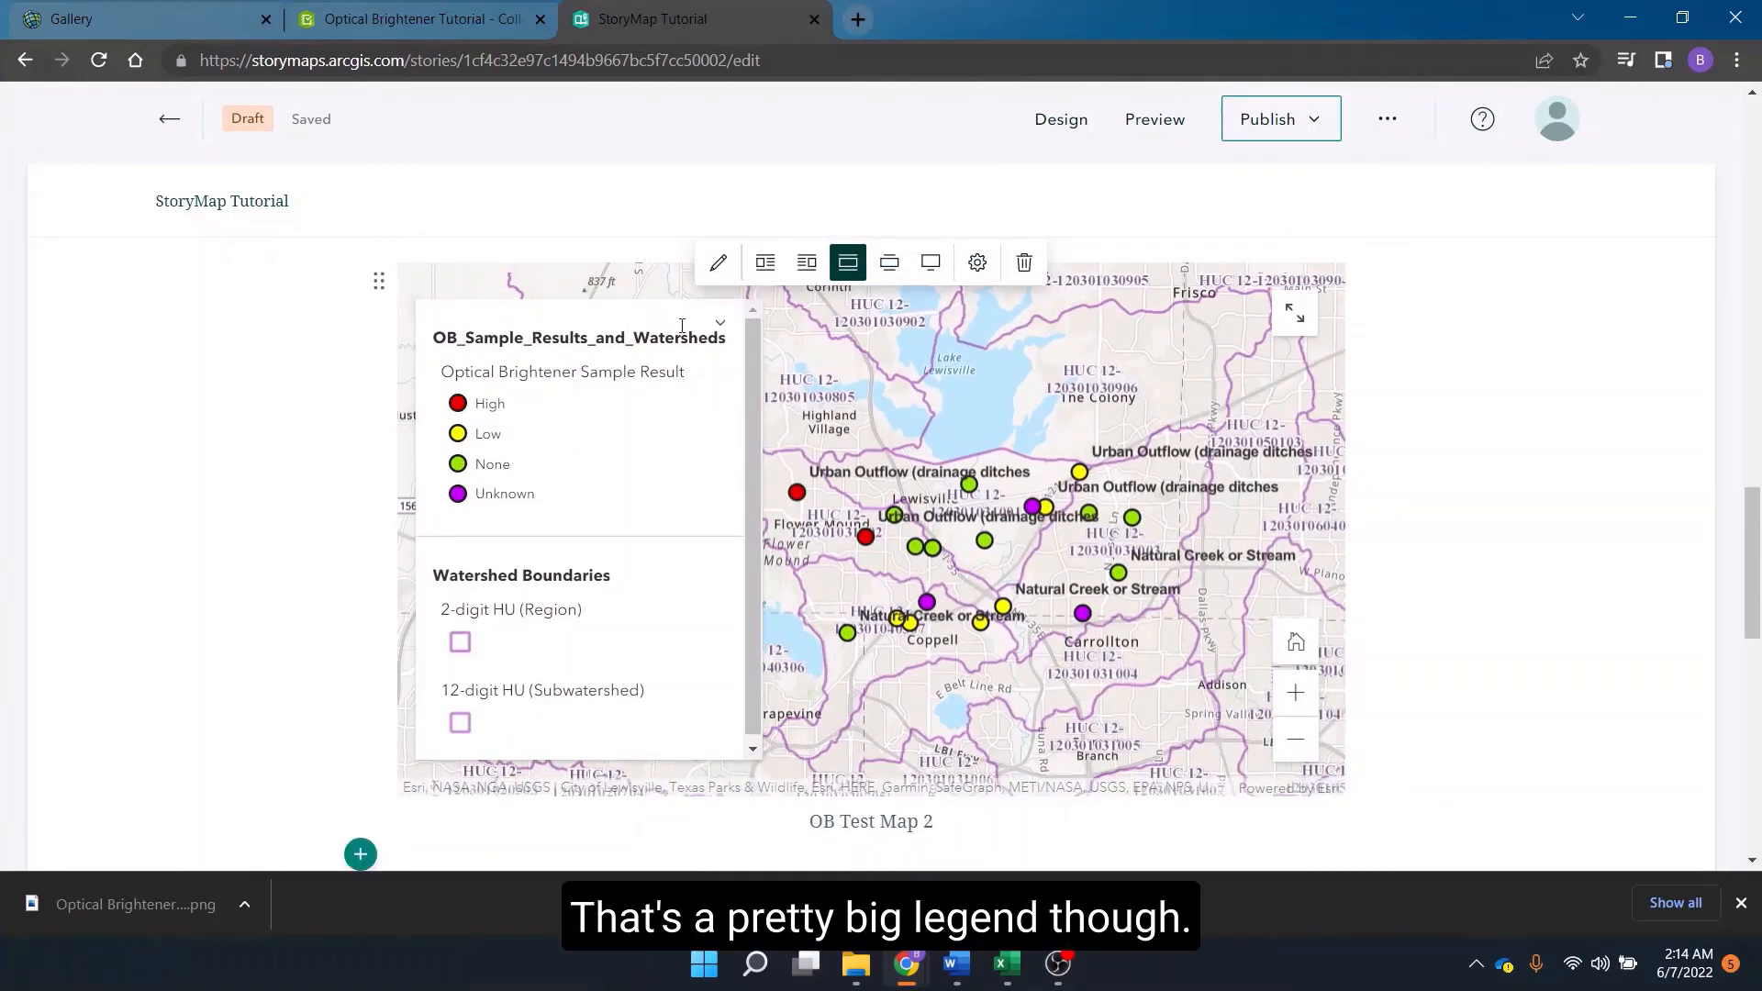
{"action": "left_click", "coordinate": [889, 262]}
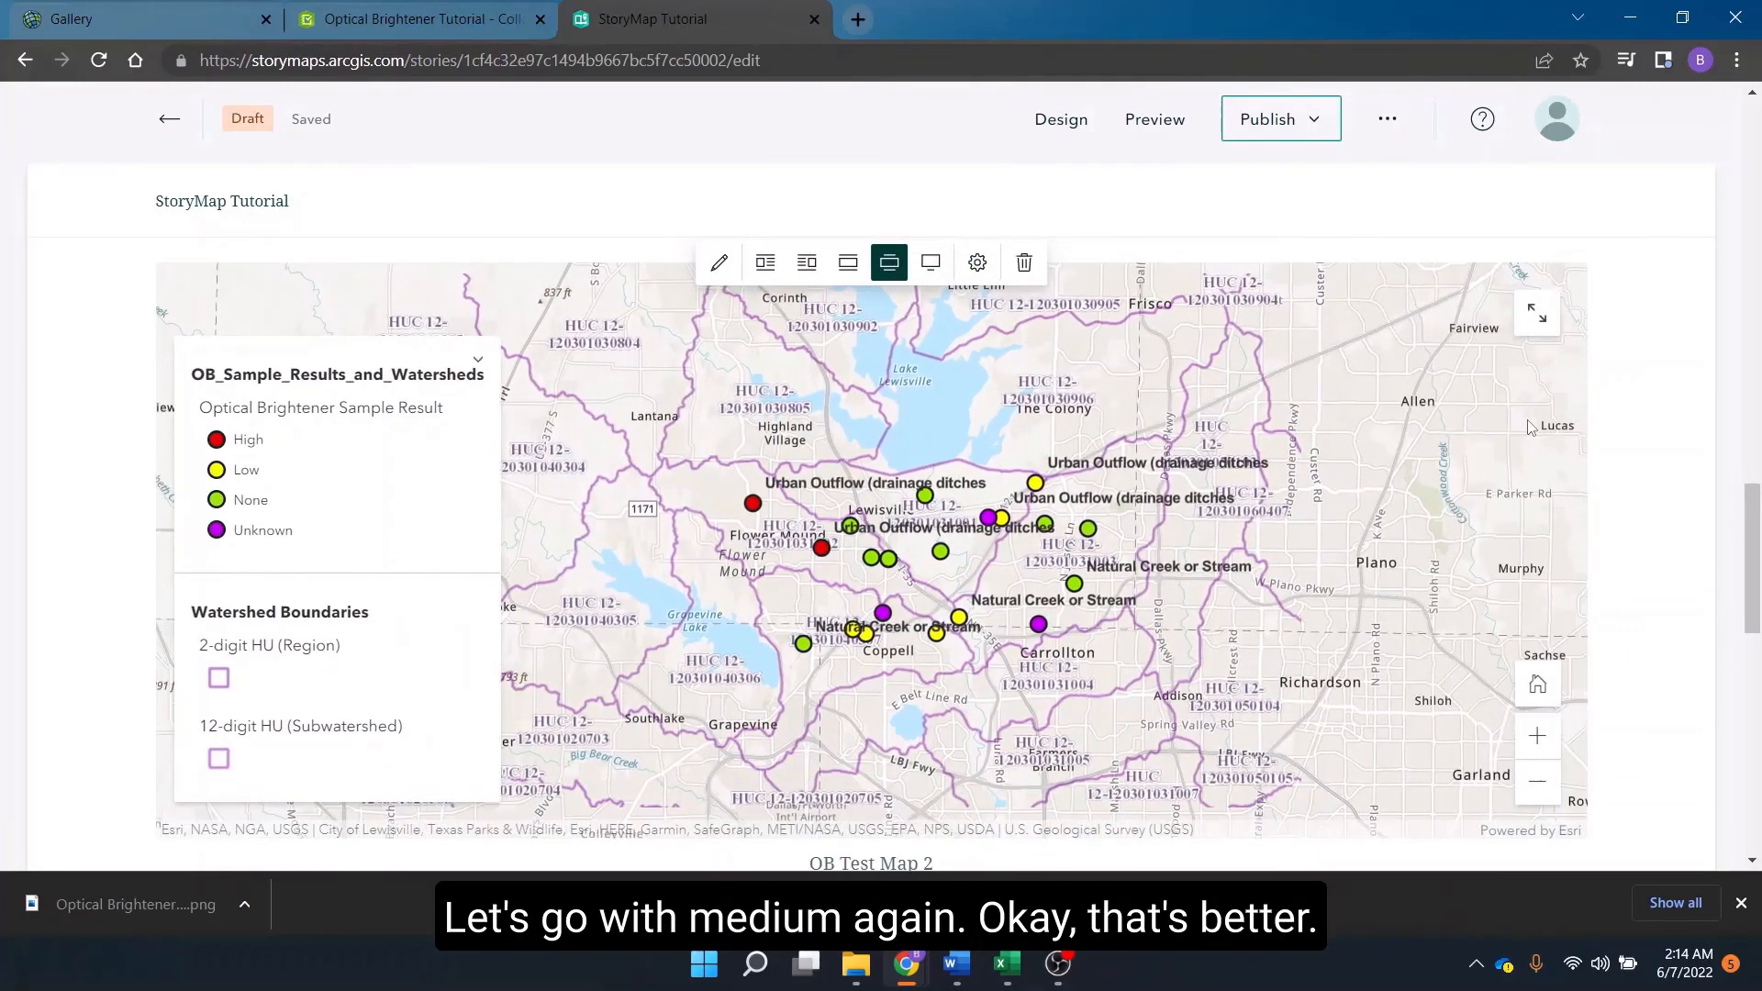